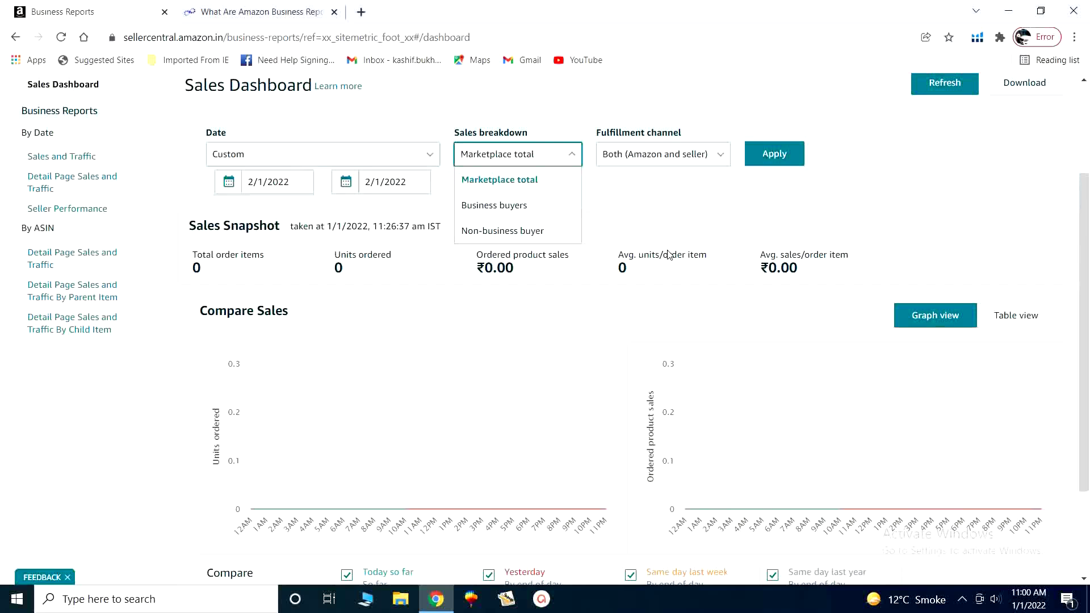
Keep the Marketplace total breakdown, apply the filters, then download and open SalesDashboard-01-01-22.csv
click(644, 190)
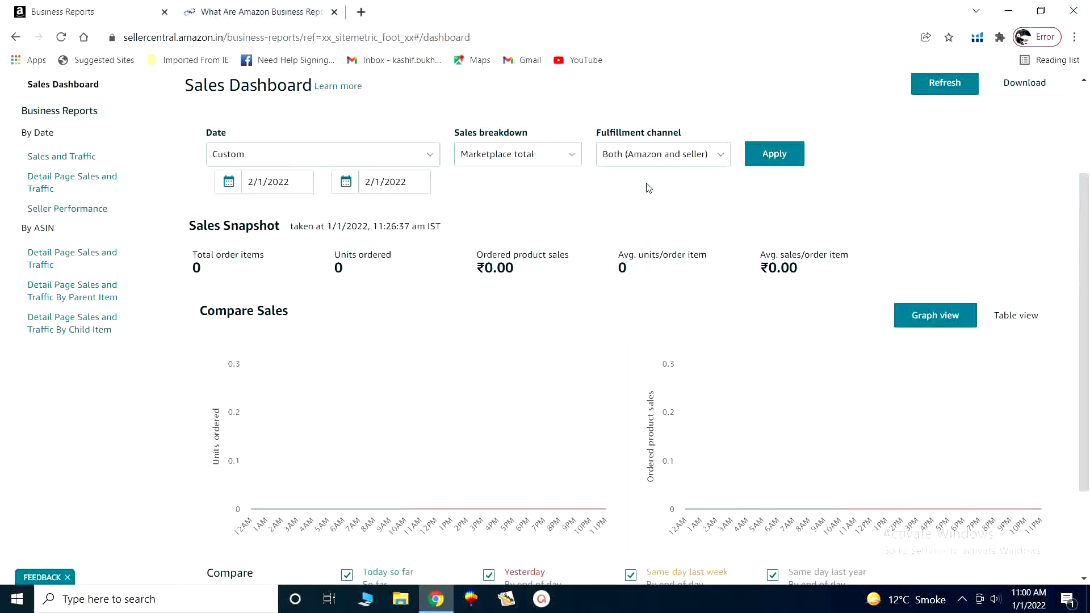
click(774, 157)
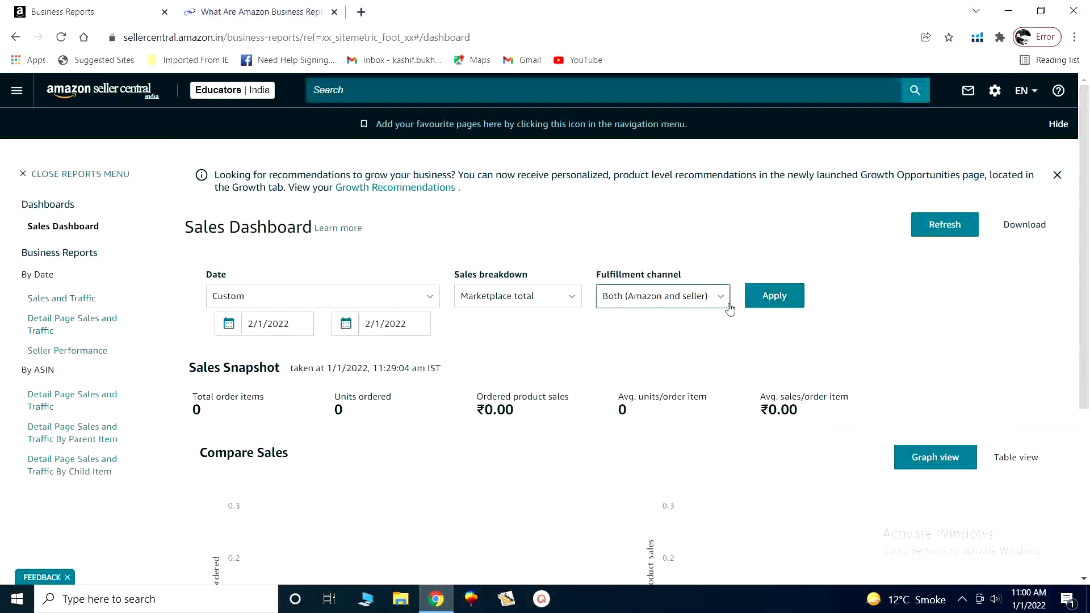
click(1024, 227)
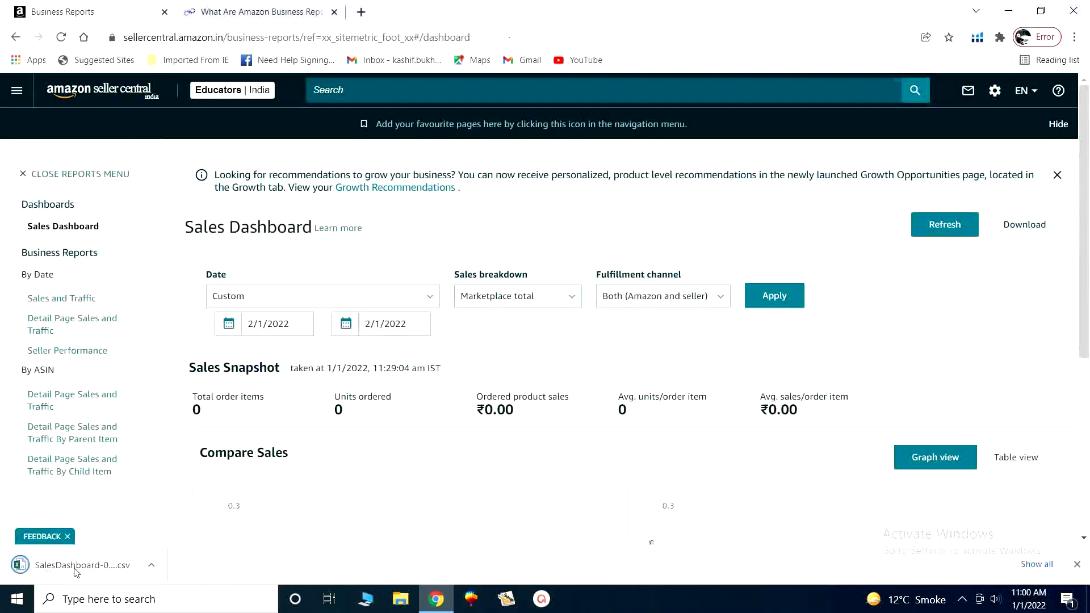
click(76, 567)
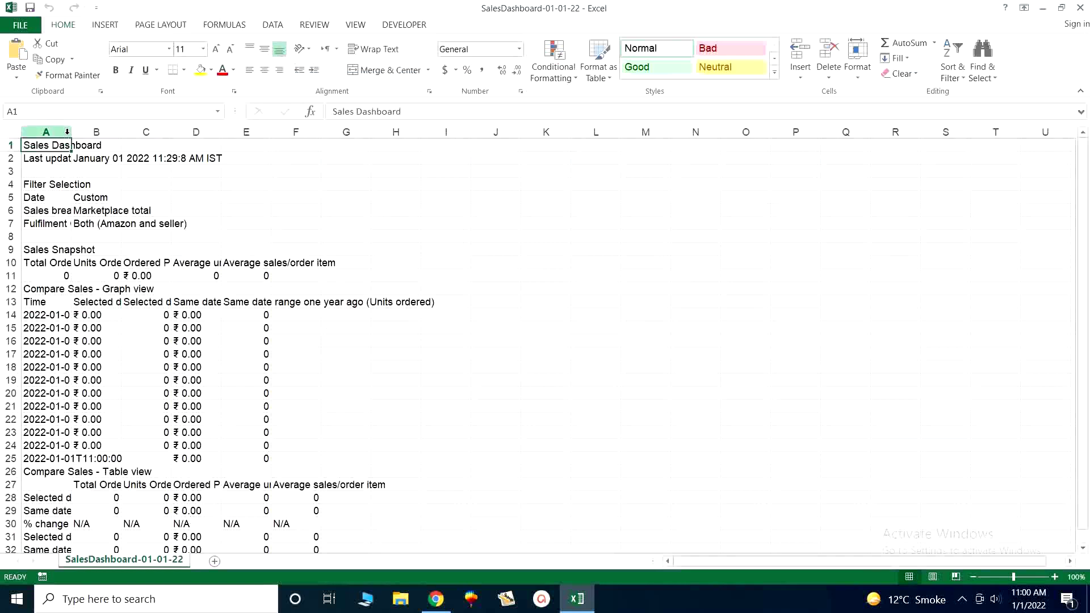
Widen columns A and B of SalesDashboard-01-01-22 so the labels and sales-comparison headings read in full
drag(72, 132, 165, 137)
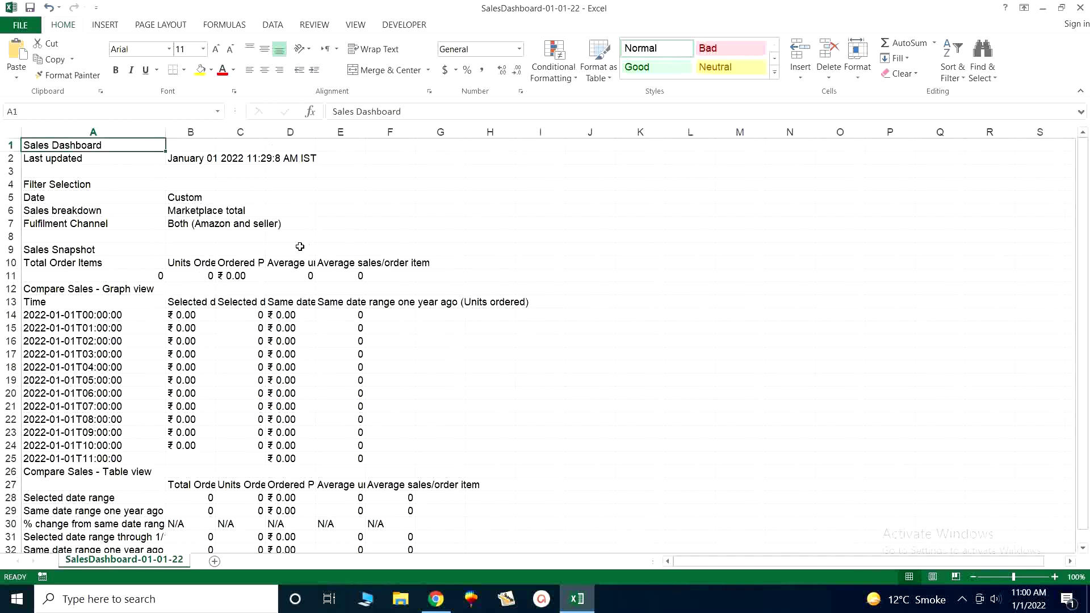
scroll(413, 378, down, 2)
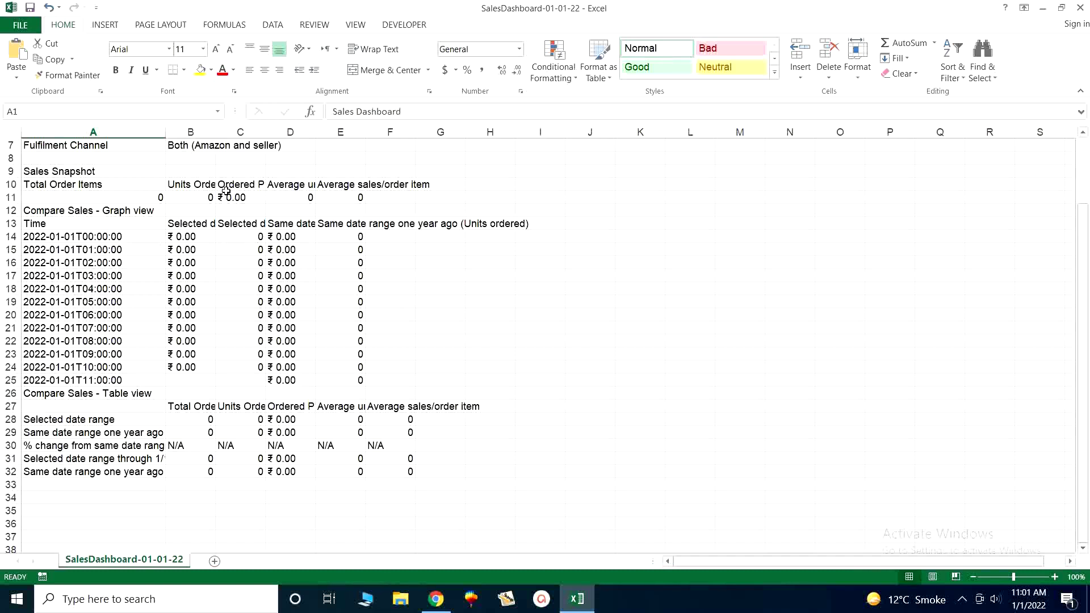
drag(216, 136, 786, 143)
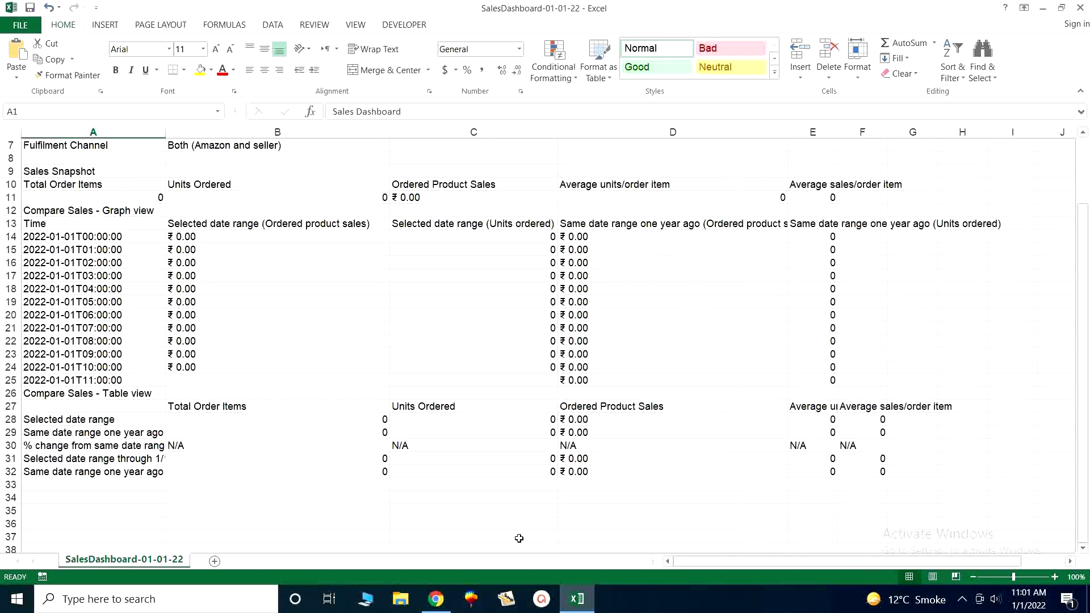
Return to the Seller Central home page showing 0 orders and ₹0.00 in today's sales
click(439, 599)
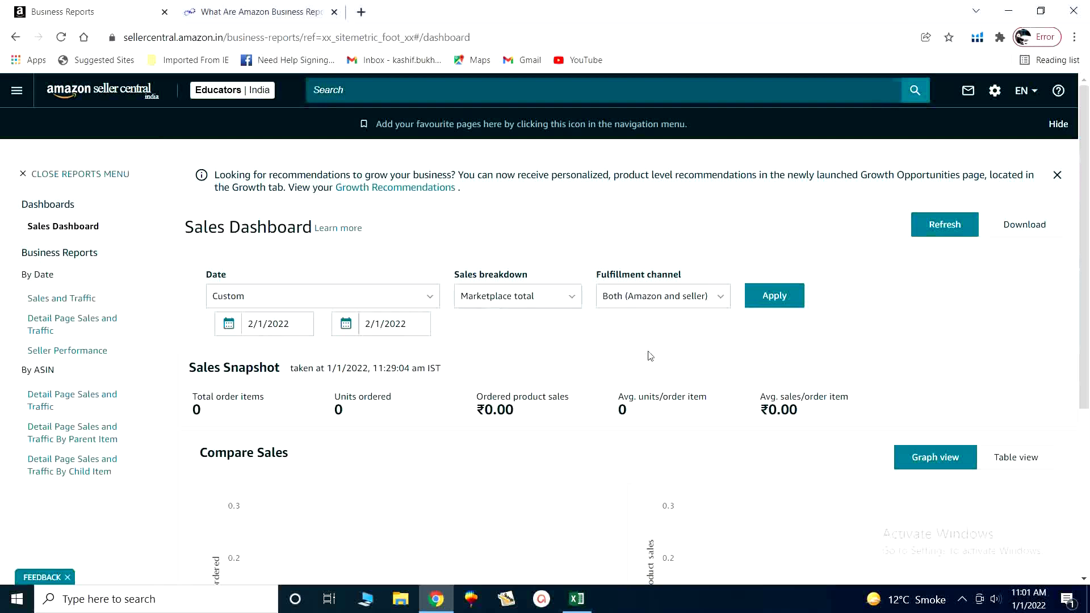
click(963, 599)
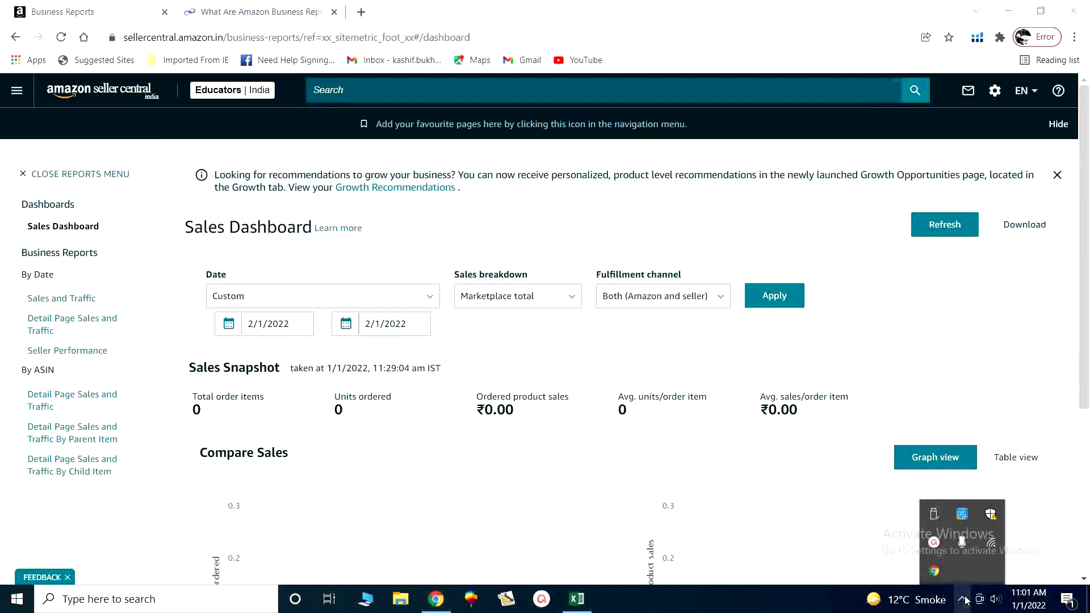
click(934, 541)
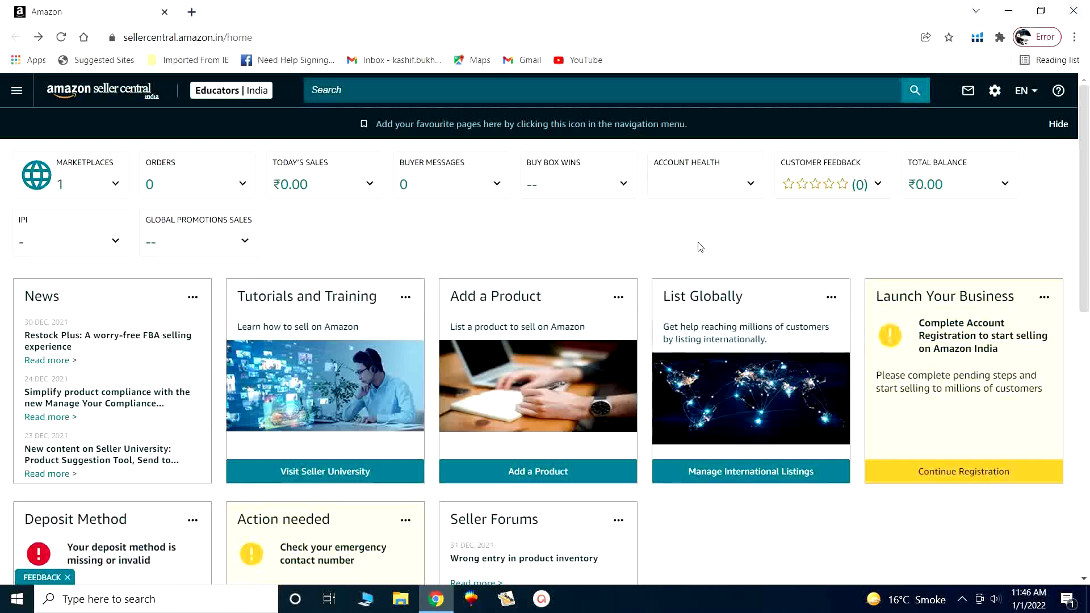
Follow the footer link 'Download the Amazon Seller mobile app'
scroll(700, 245, down, 1)
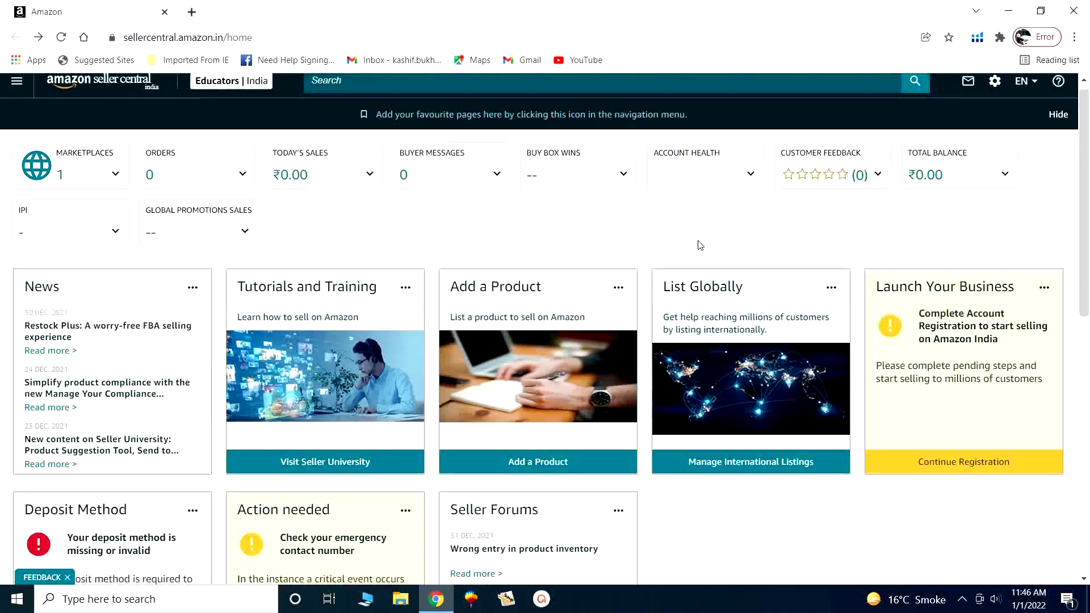
scroll(701, 246, down, 7)
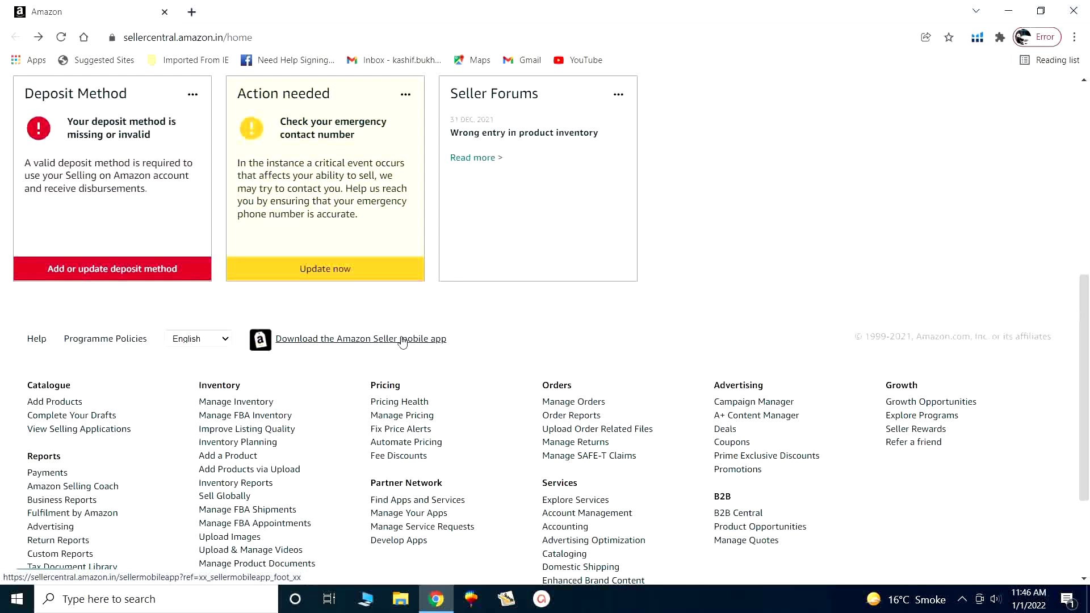
click(403, 339)
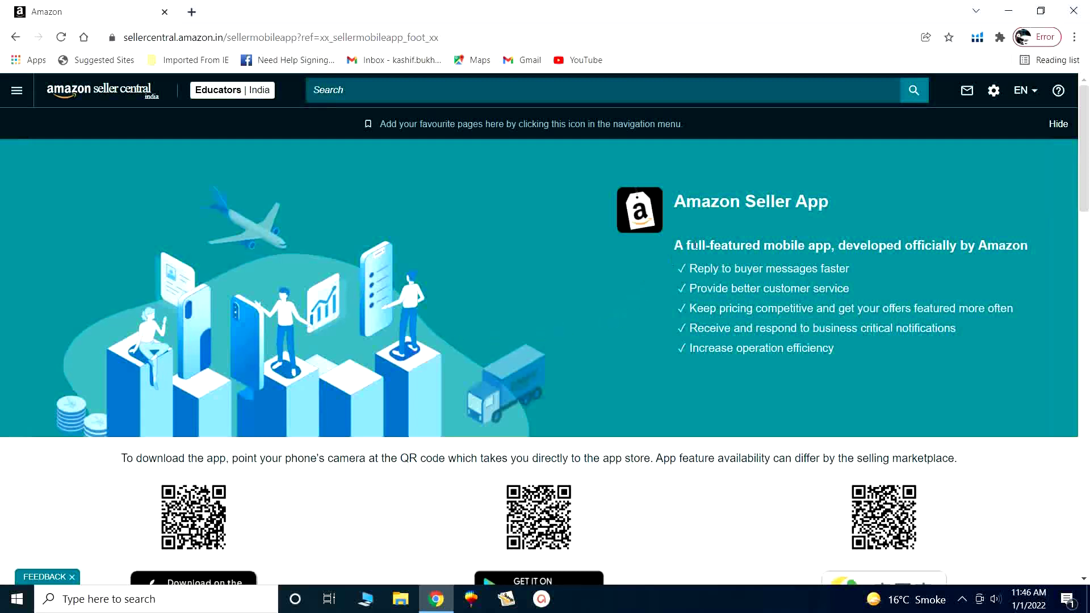
Highlight the Seller App page's main heading text, then clear the selection
drag(678, 246, 999, 240)
click(990, 260)
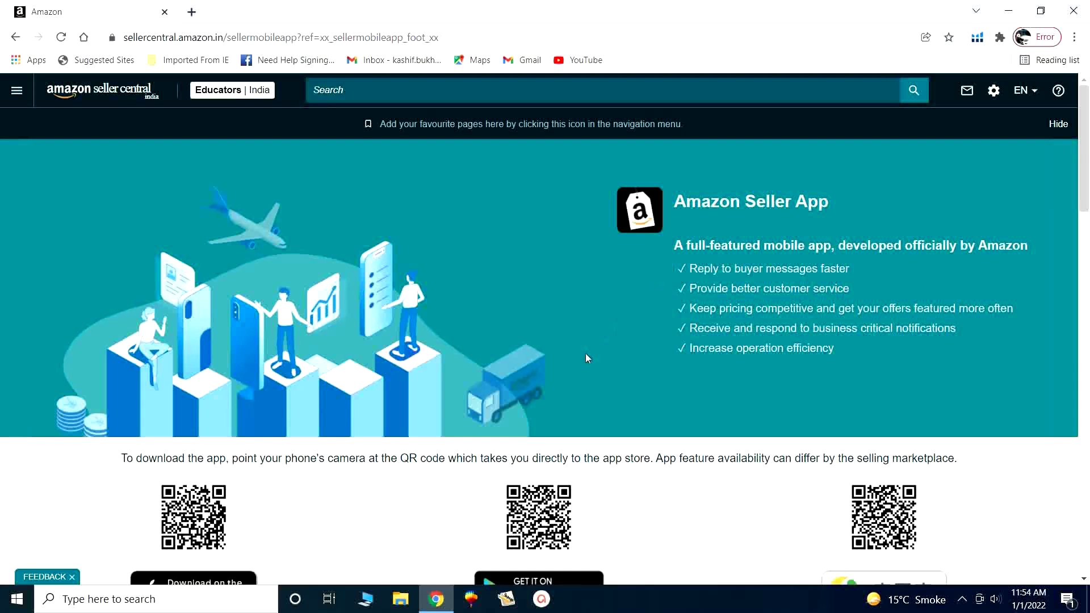
Go back to the Seller Central home page and scroll down to its footer link columns
scroll(584, 357, down, 3)
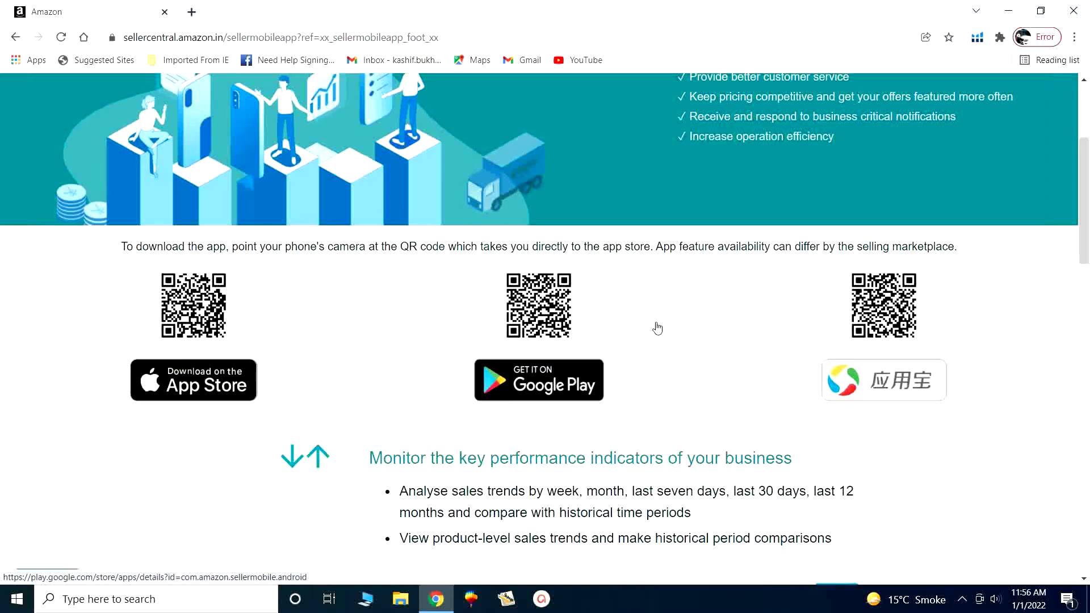
scroll(655, 327, up, 3)
click(15, 38)
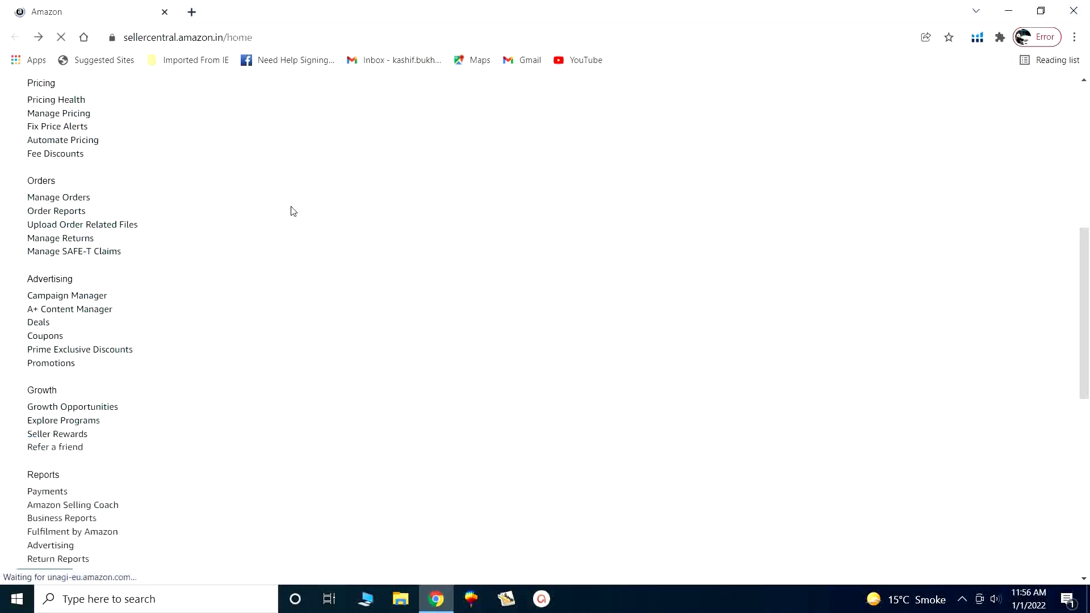
scroll(419, 284, up, 2)
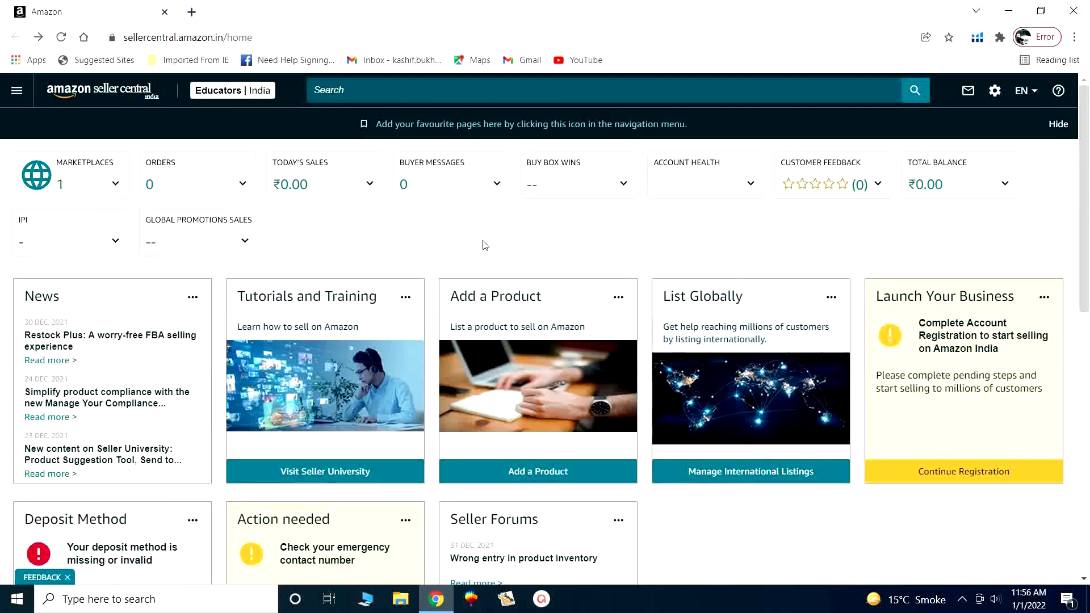
scroll(461, 260, down, 8)
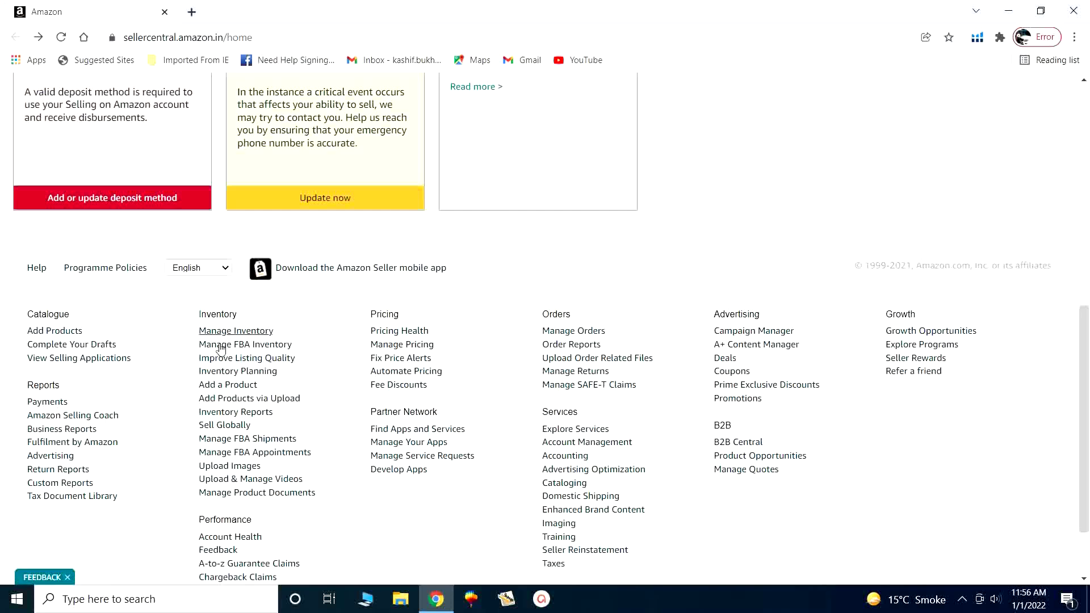
scroll(266, 497, down, 2)
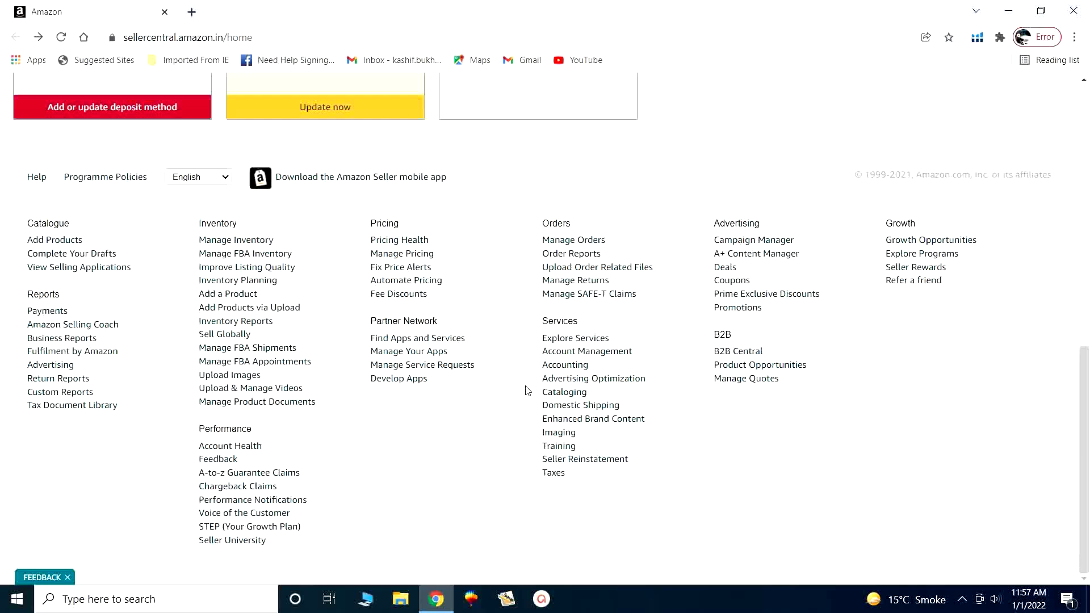
key(F5)
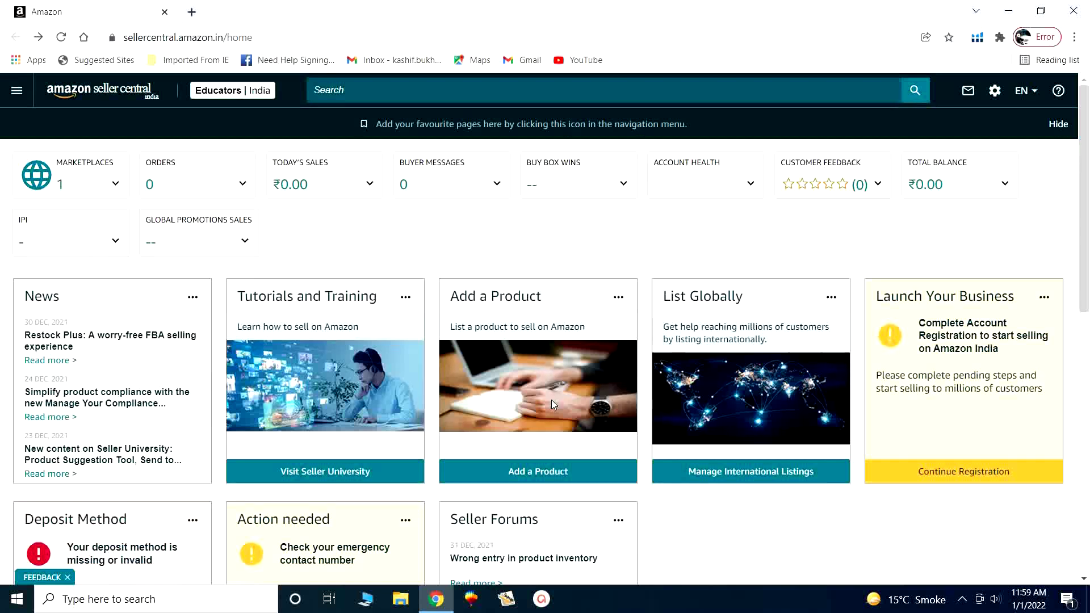
click(961, 600)
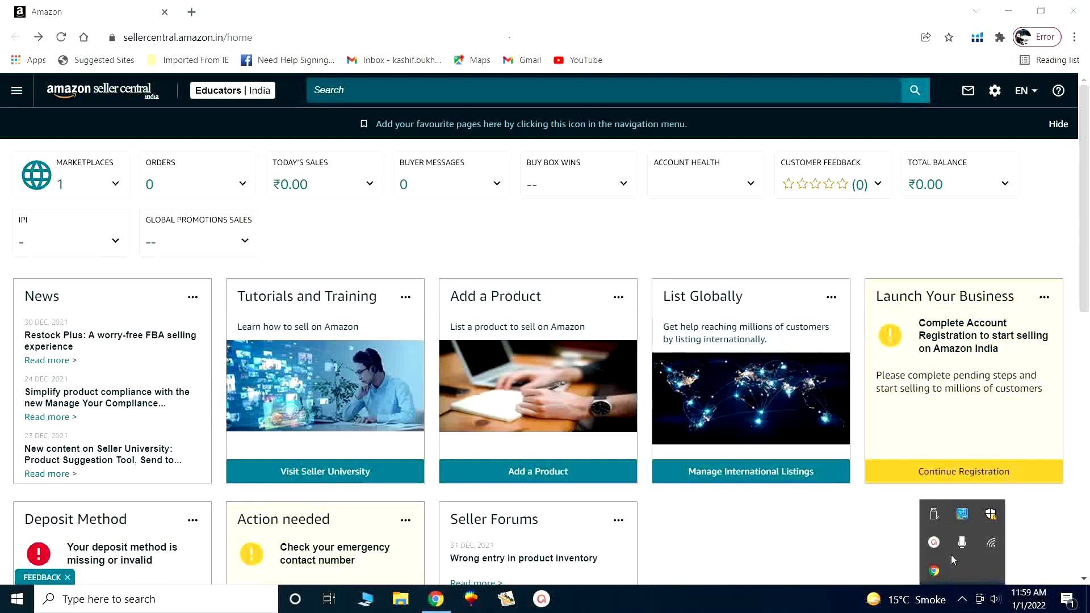
click(938, 543)
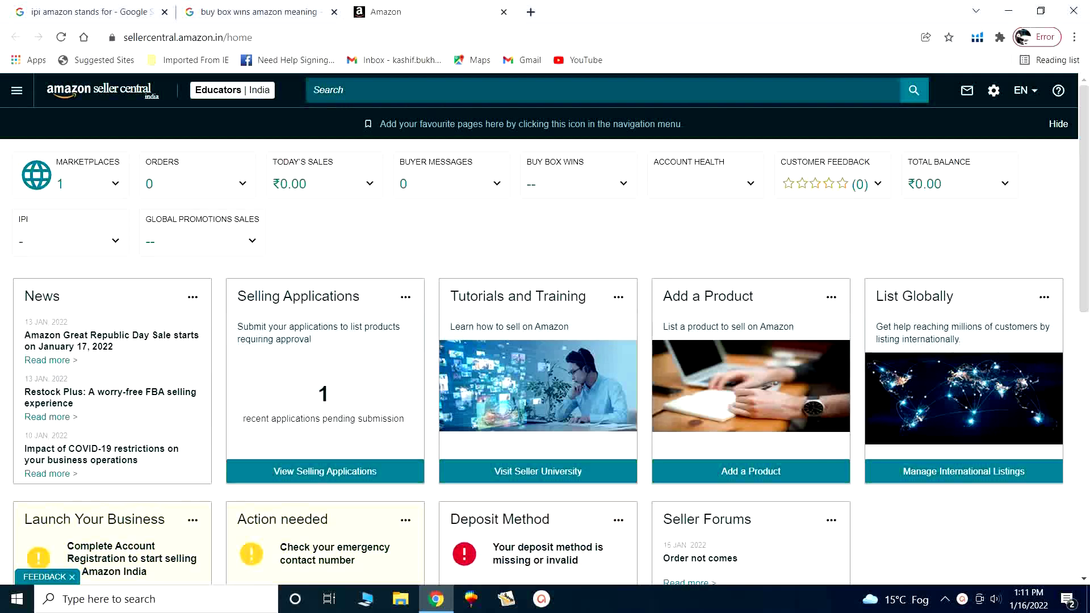
scroll(685, 290, down, 6)
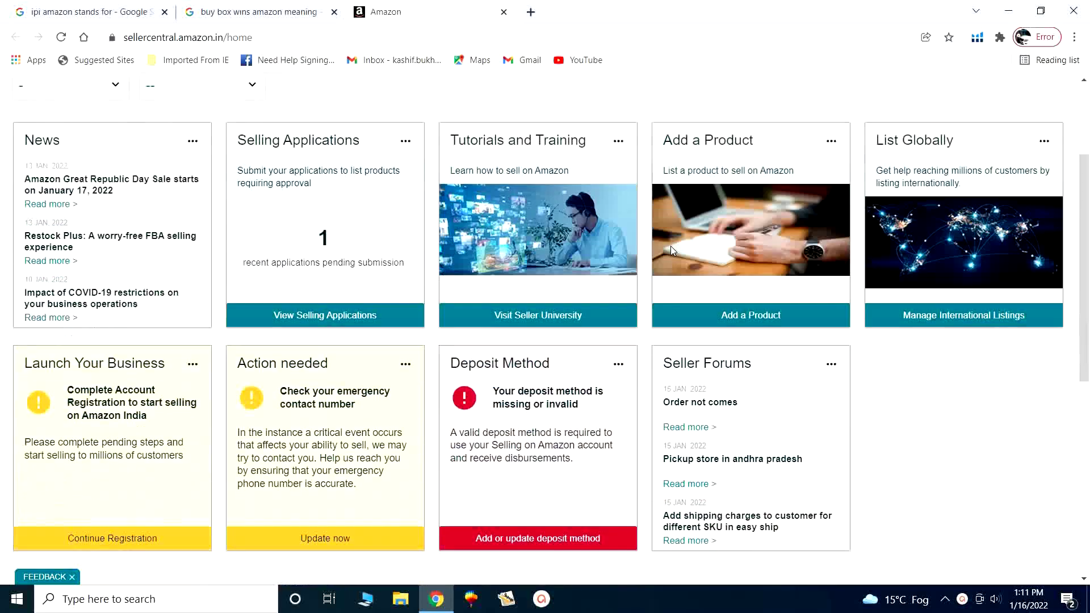
scroll(685, 291, down, 4)
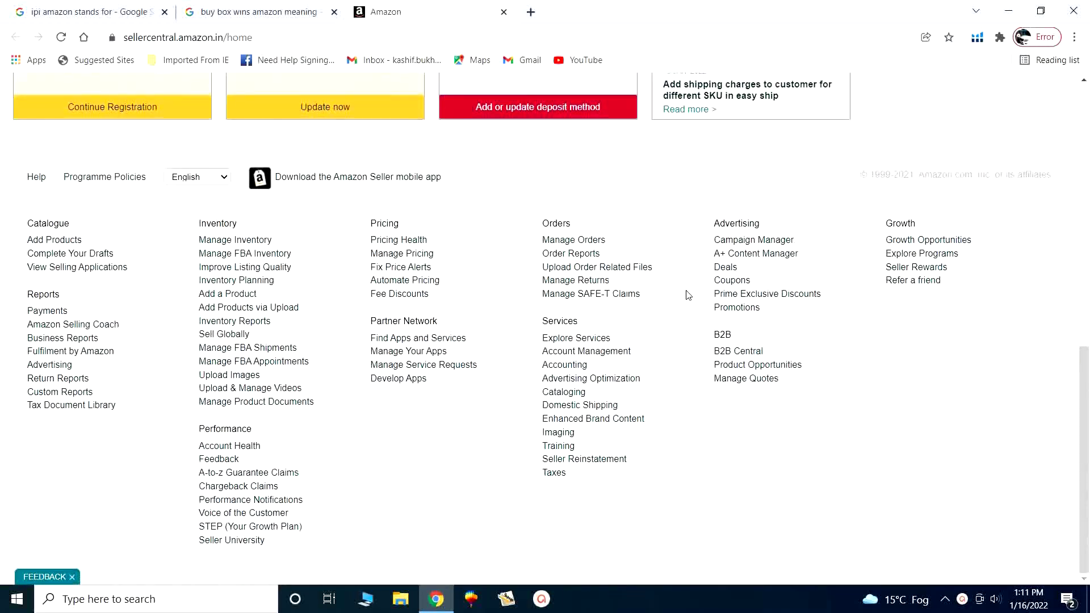
scroll(688, 295, up, 10)
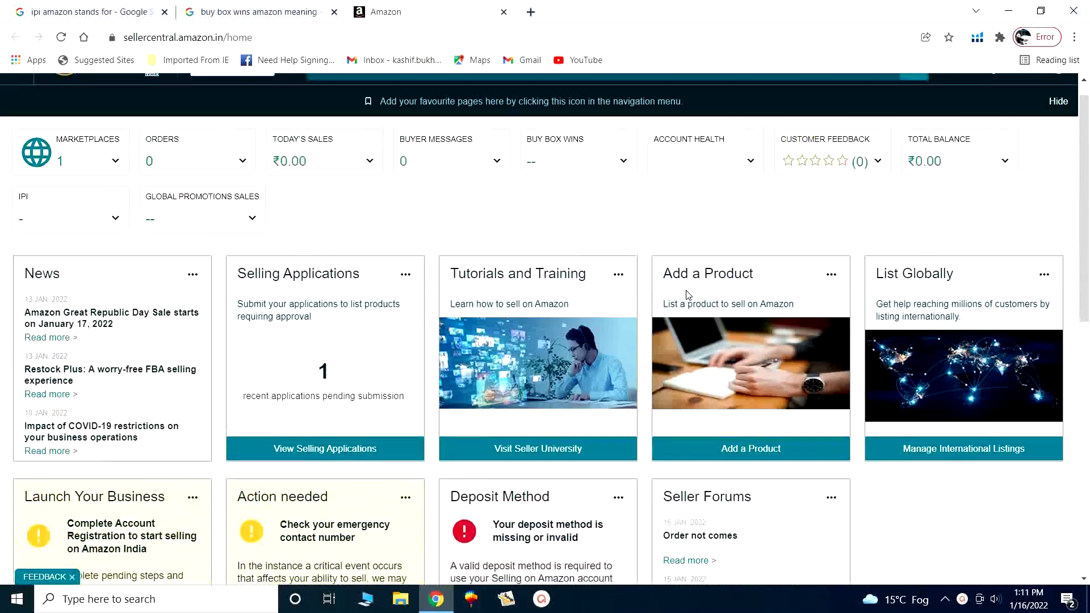
scroll(688, 294, up, 1)
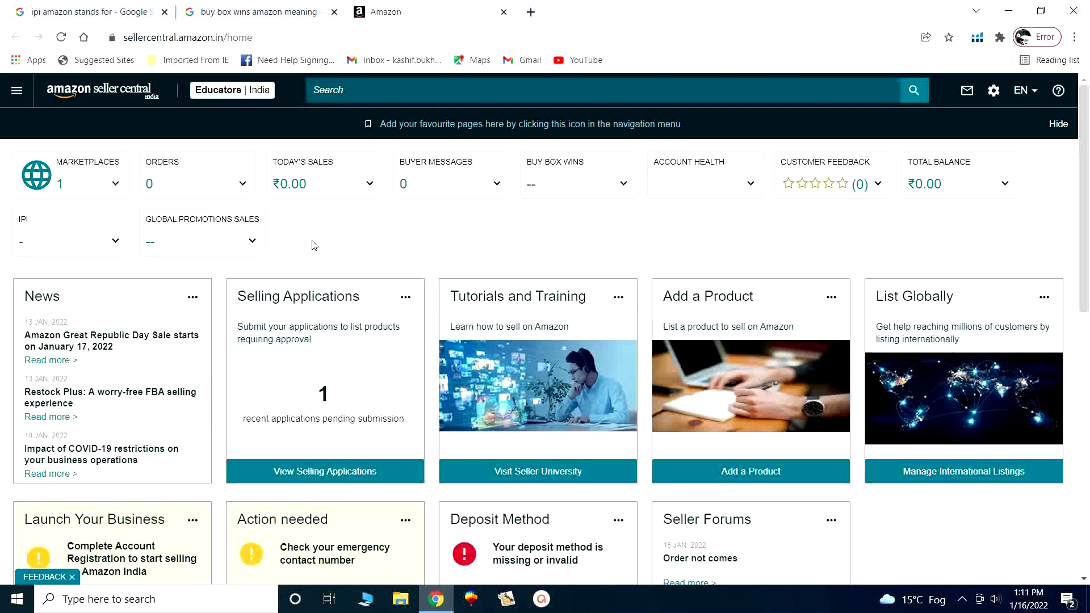
Check the Marketplaces dropdown, then bring up the 'buy box wins amazon meaning' Google results
click(116, 184)
click(116, 186)
click(262, 10)
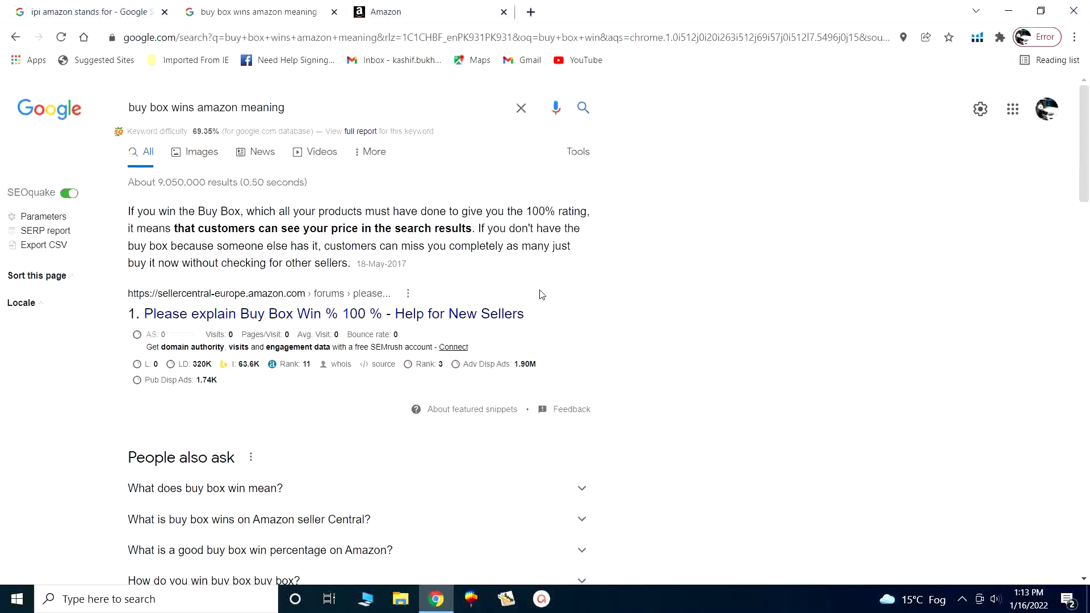
Switch from the Google results back to the Amazon Seller Central tab
click(369, 6)
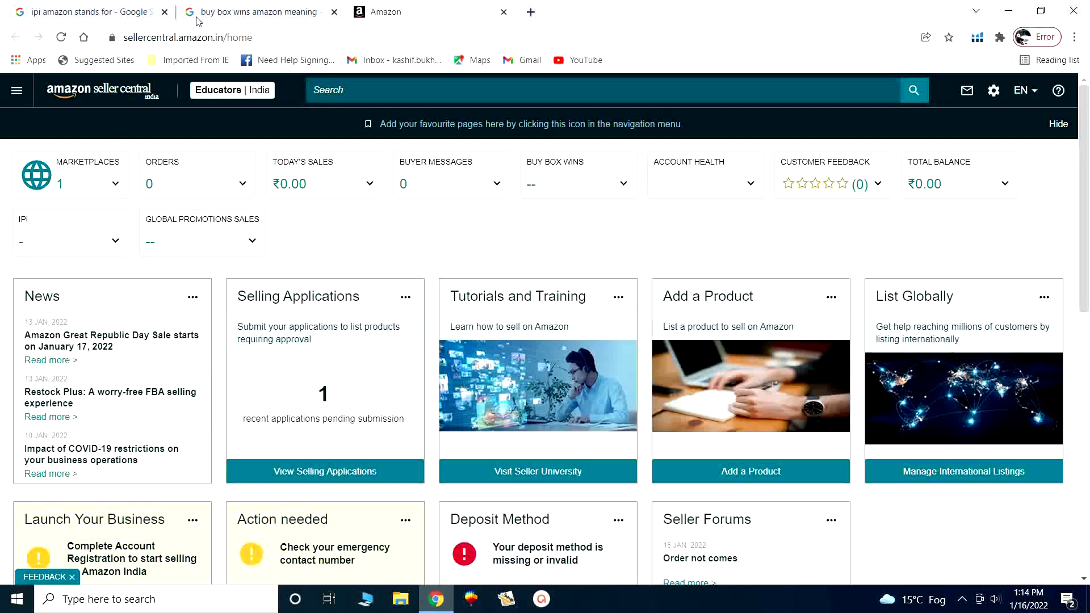
click(139, 7)
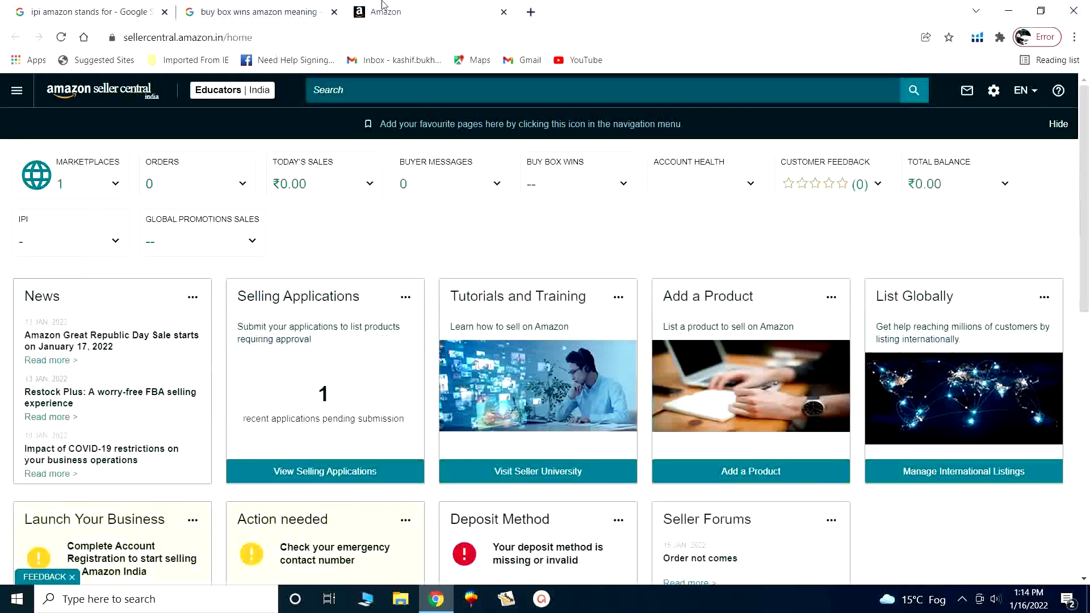
click(384, 10)
scroll(321, 275, down, 1)
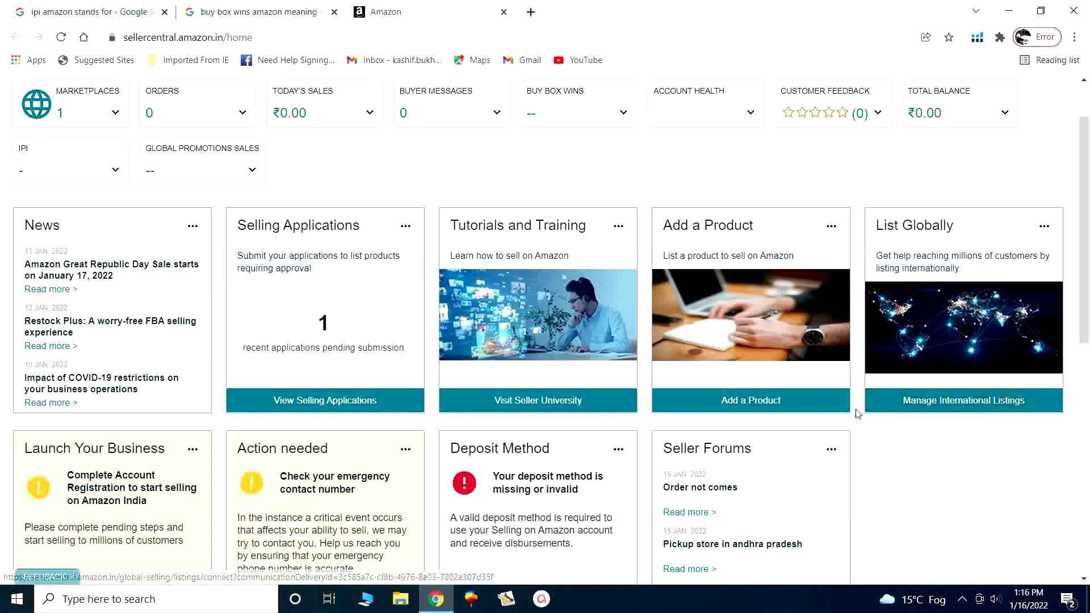
Scroll down the dashboard to the lower row of cards and the start of the footer
scroll(98, 429, down, 3)
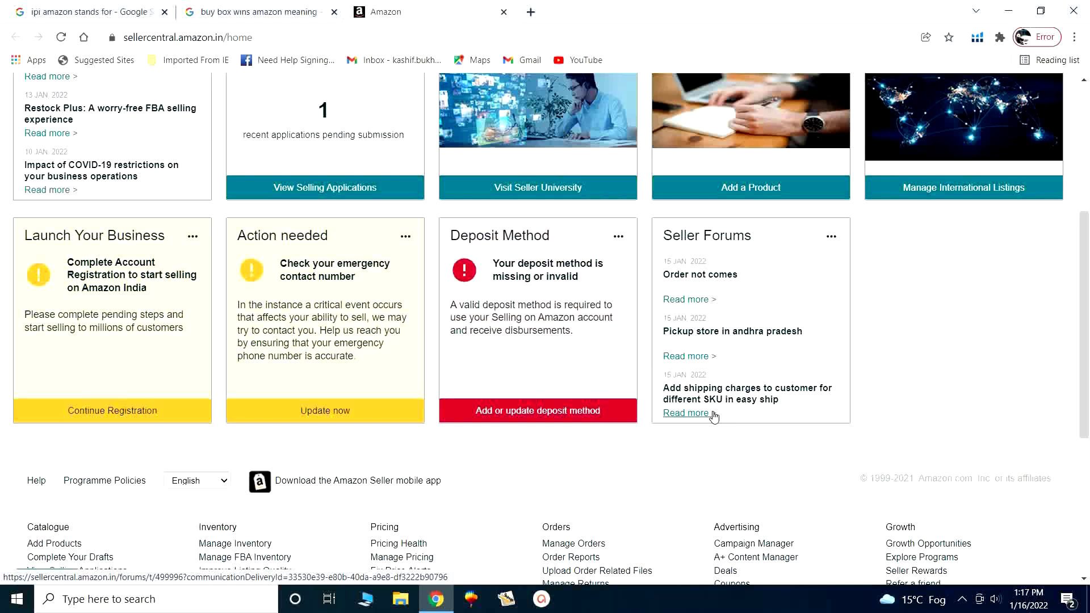
Scroll further to reveal the Reports, Performance, Partner Network, Services and B2B footer groups
scroll(356, 364, down, 5)
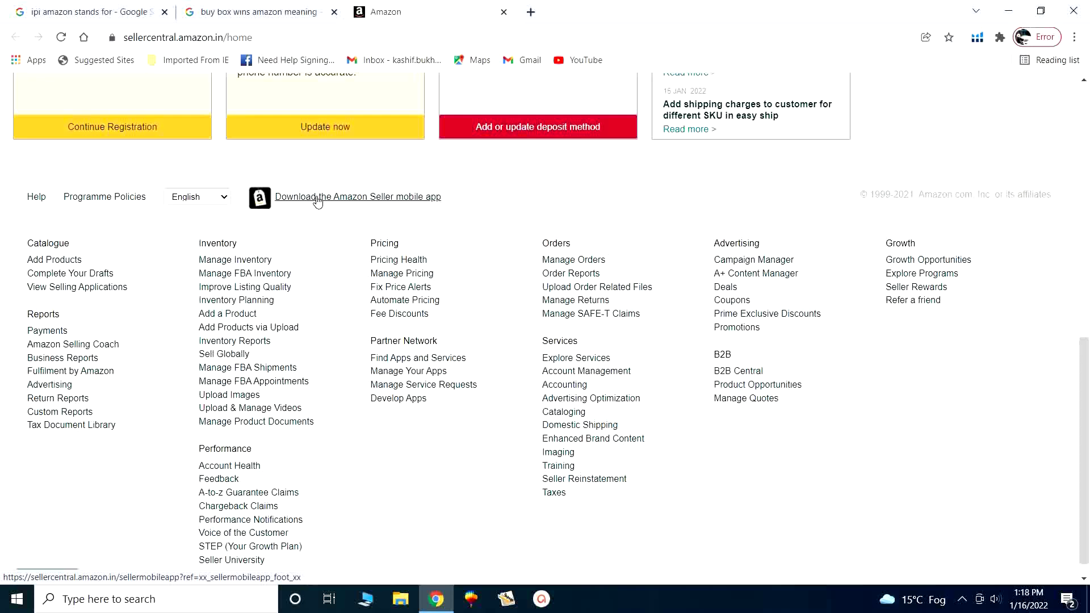
Scroll to the footer site map and highlight the Catalogue group of links
scroll(448, 363, down, 1)
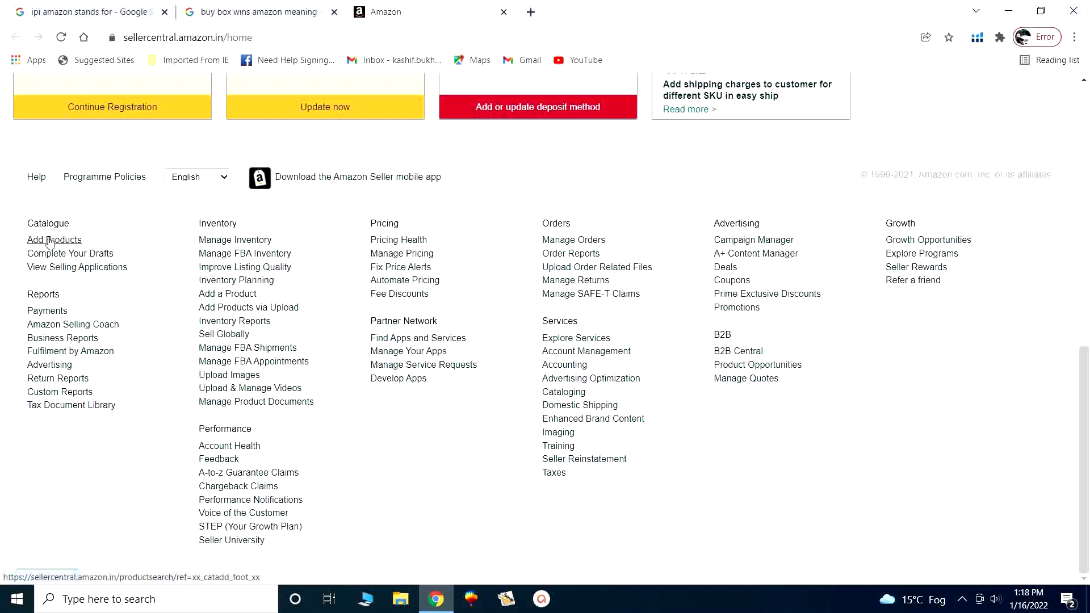
drag(28, 222, 70, 221)
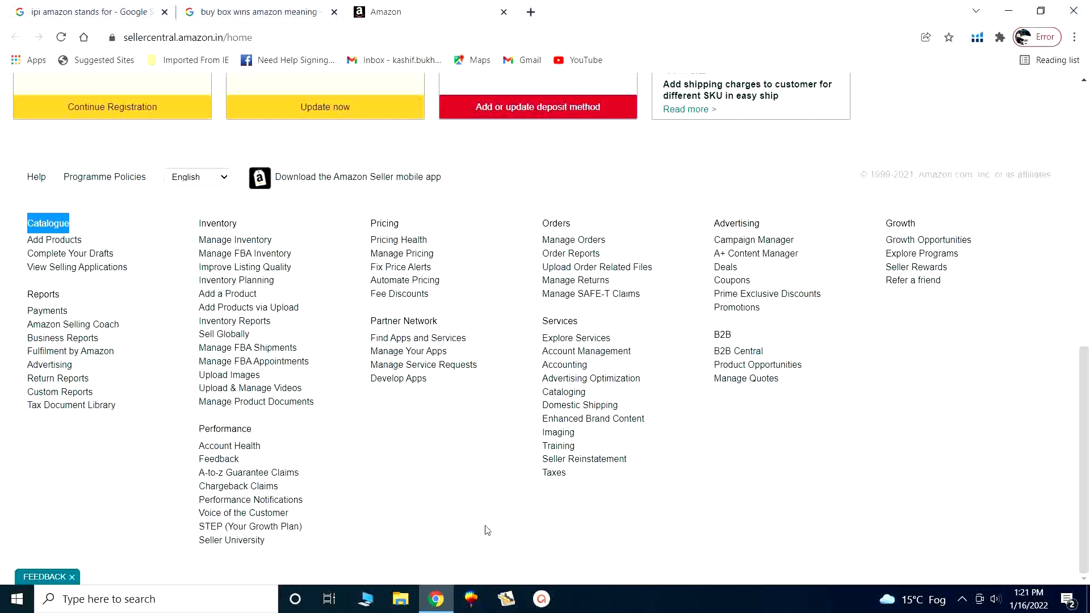
scroll(596, 491, up, 7)
scroll(610, 493, up, 2)
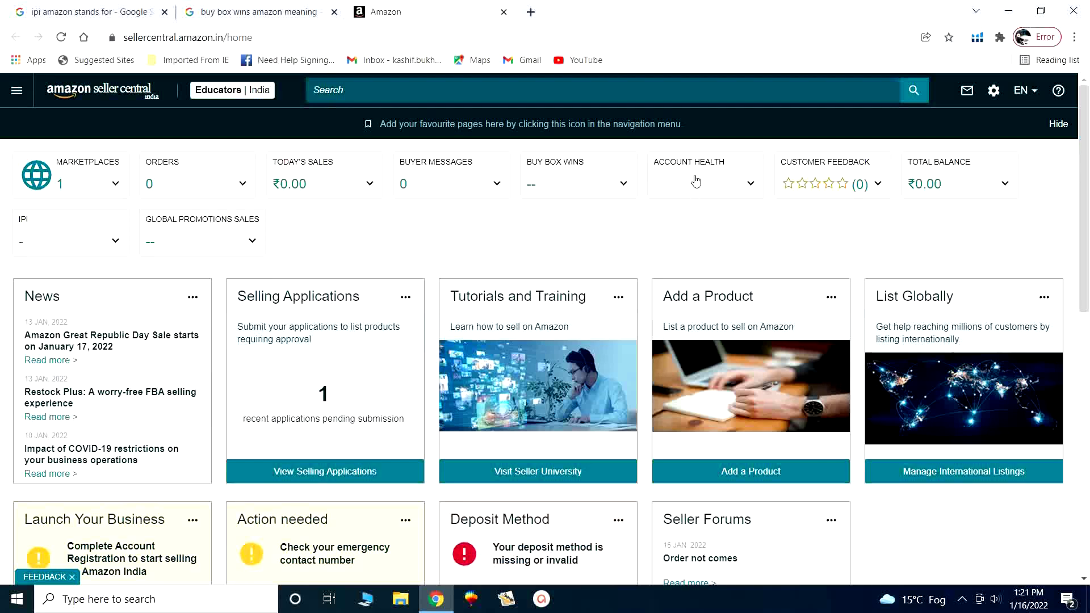
scroll(461, 350, down, 3)
scroll(461, 350, down, 5)
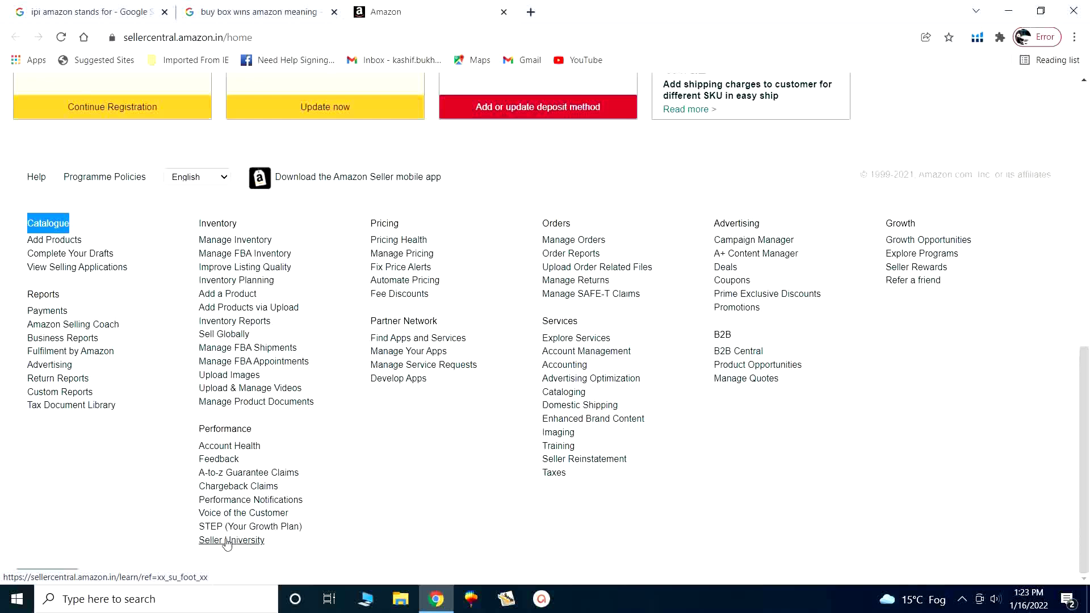
scroll(226, 542, up, 8)
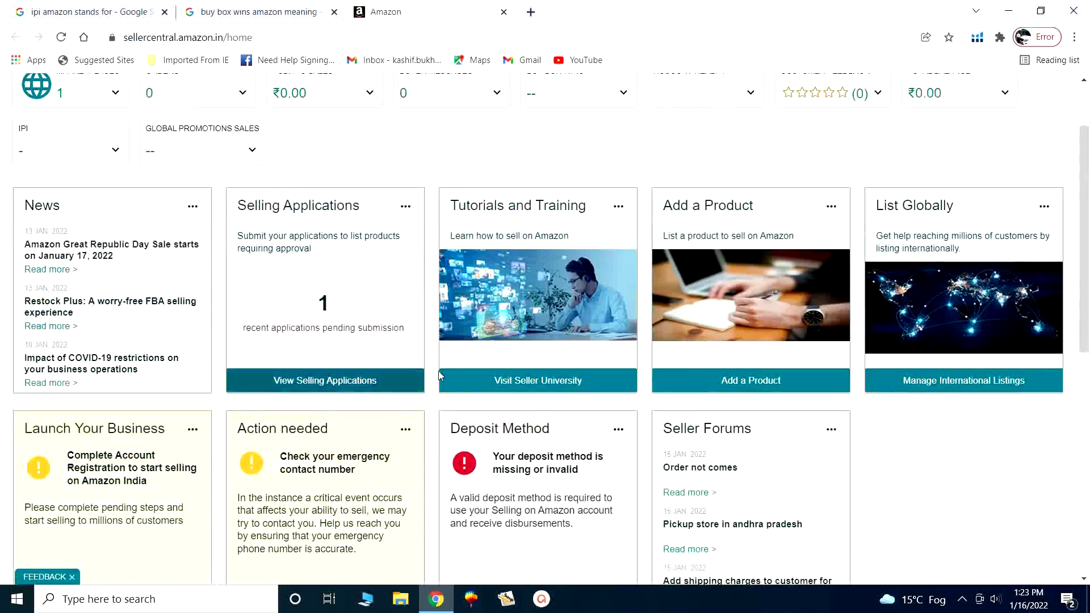
scroll(550, 235, down, 9)
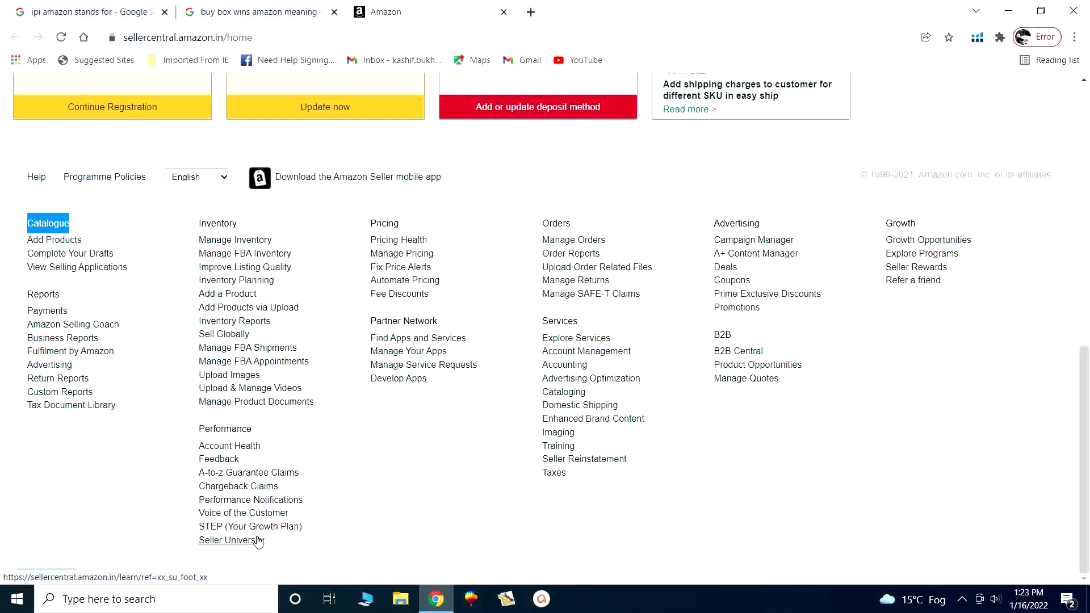
click(375, 465)
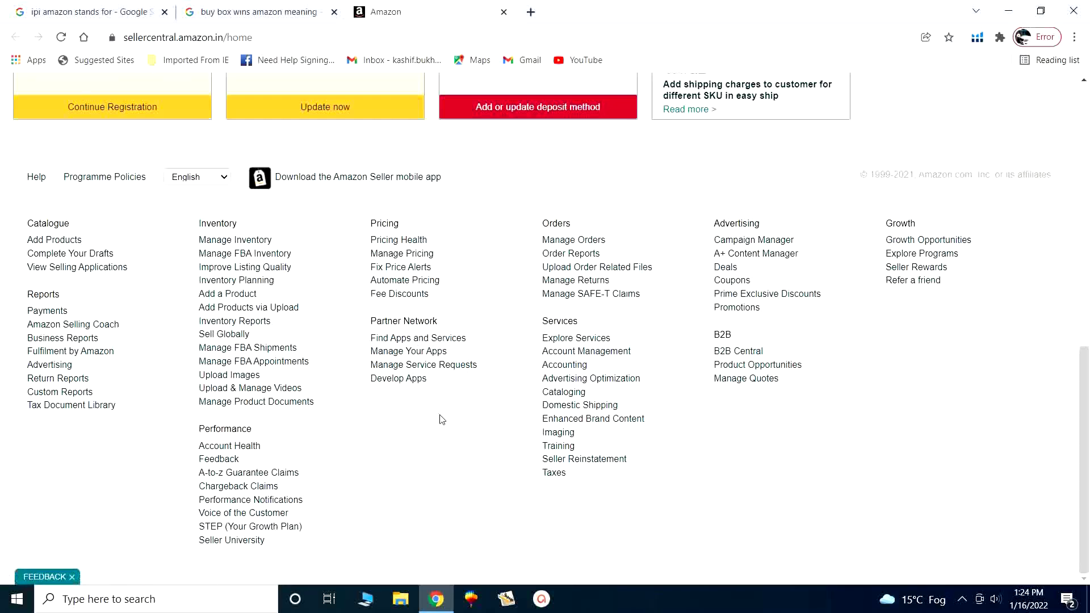
scroll(445, 419, up, 1)
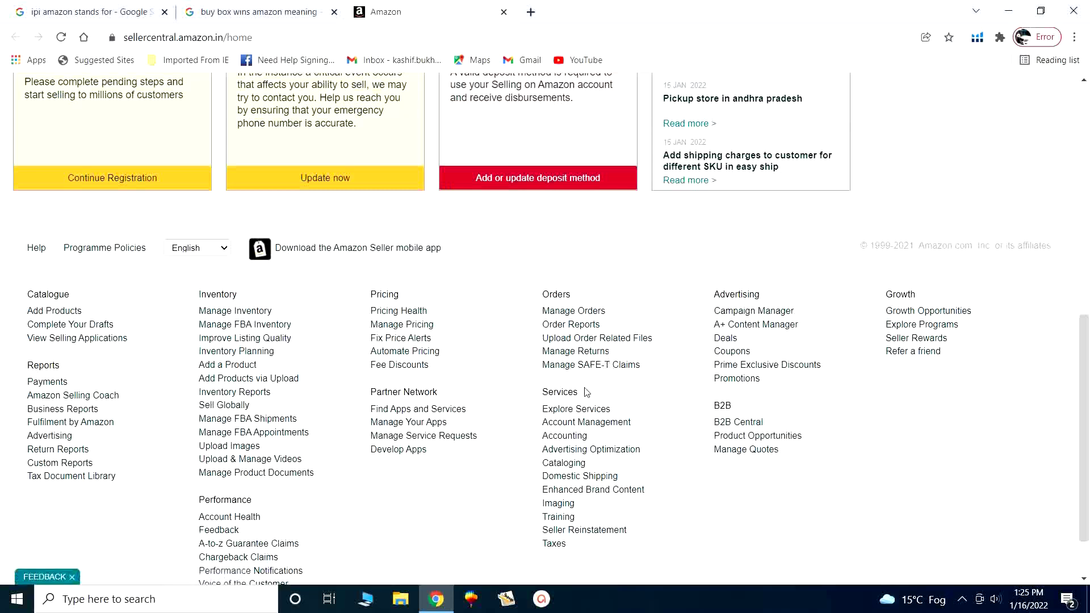
scroll(586, 392, down, 1)
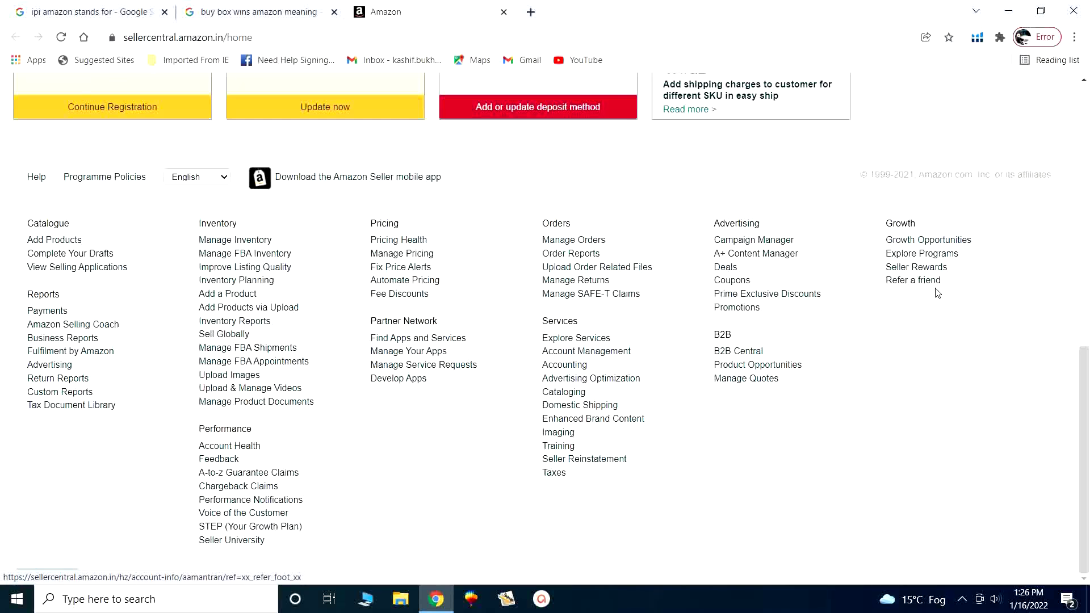
Scroll back to the top of the dashboard and show the settings and English - EN language selector
scroll(858, 369, up, 4)
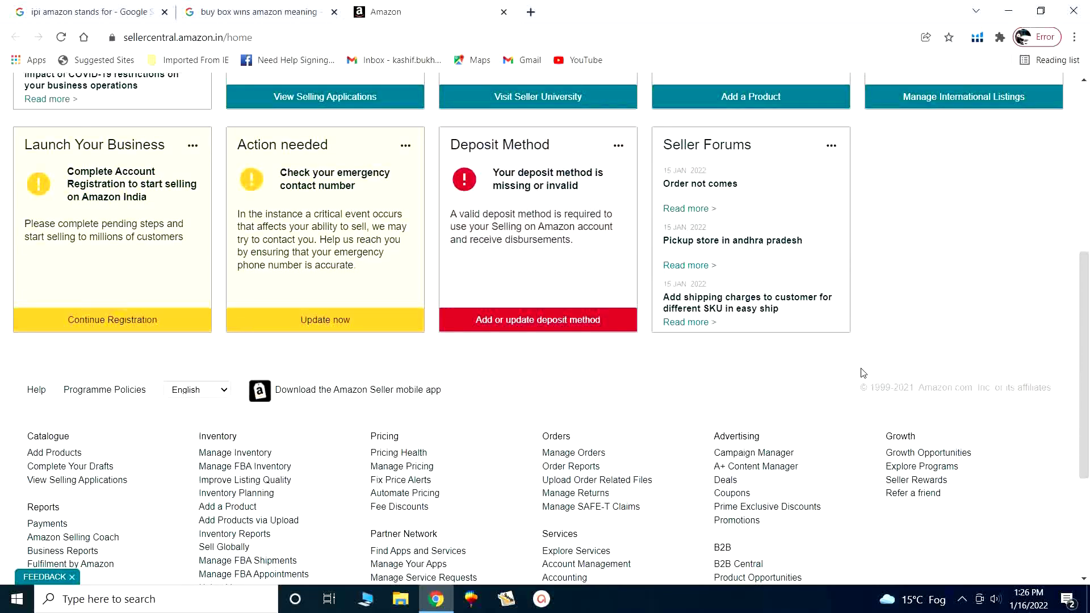
scroll(863, 373, up, 7)
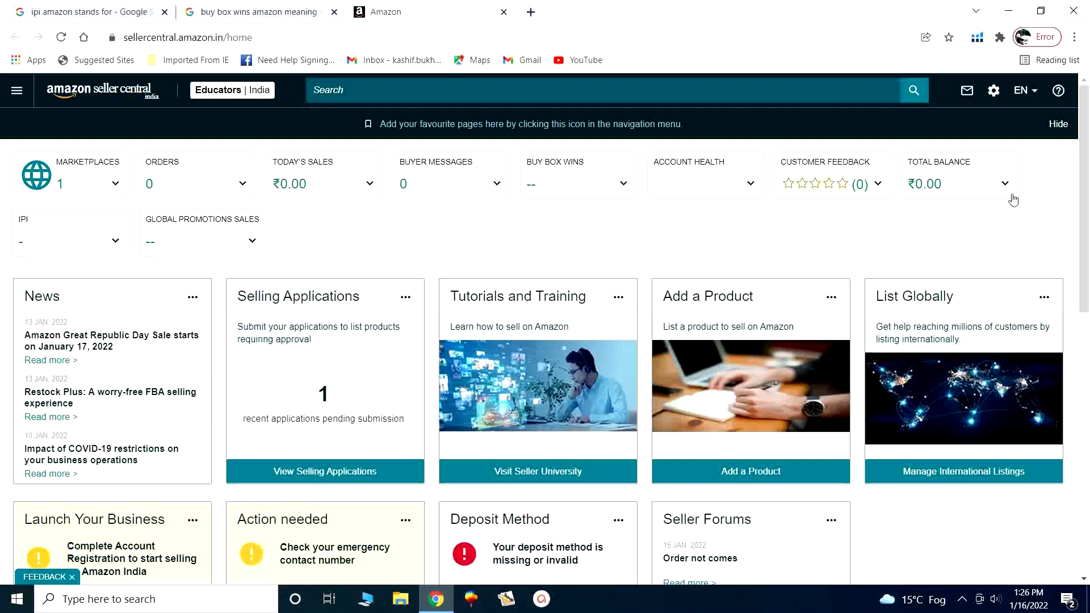
mouse_move(1000, 98)
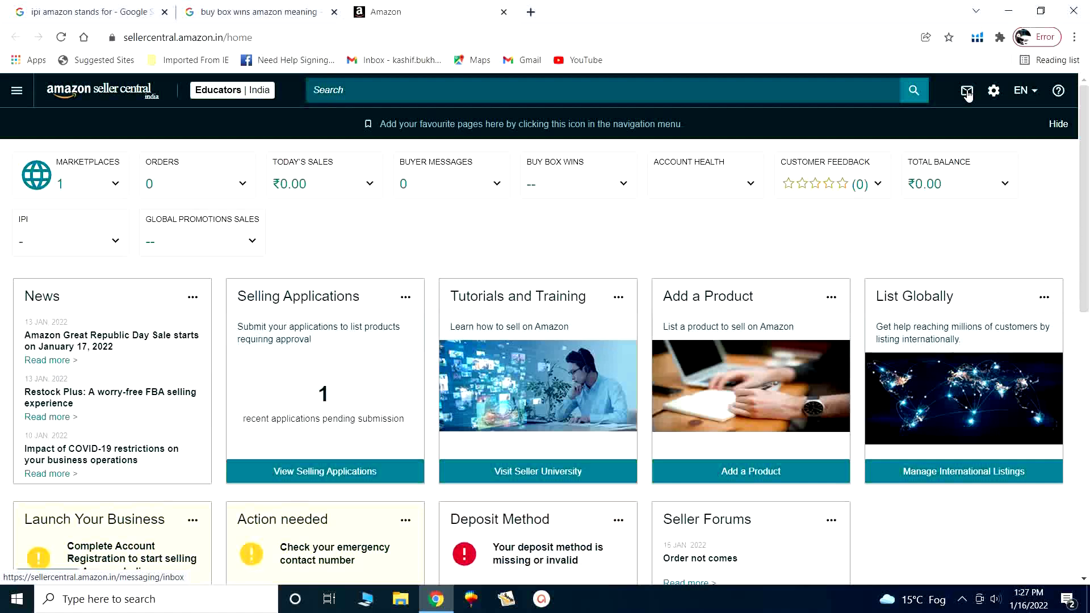
mouse_move(1036, 96)
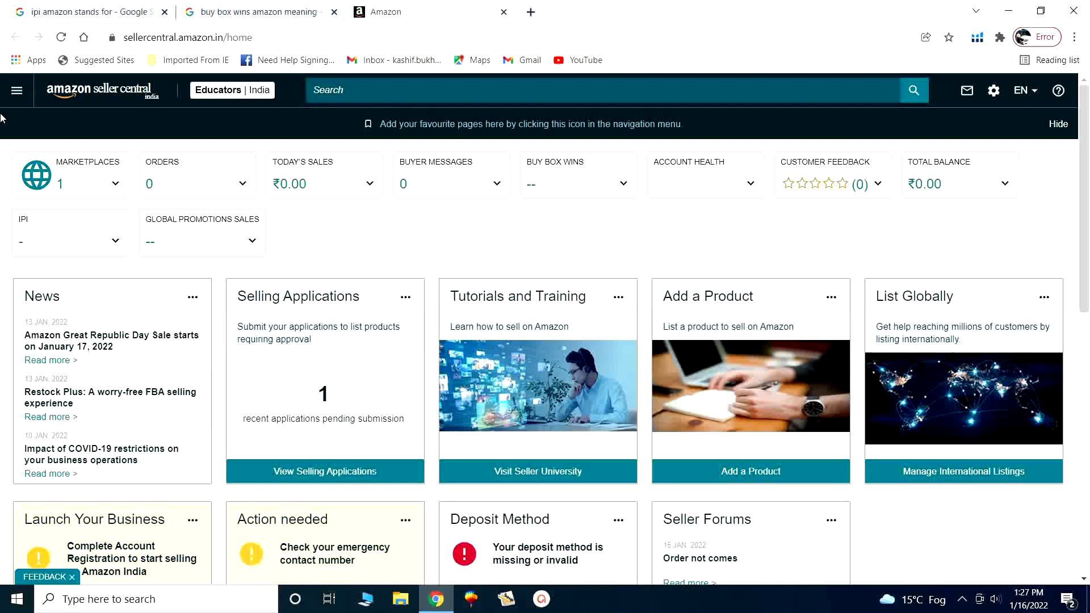
click(16, 92)
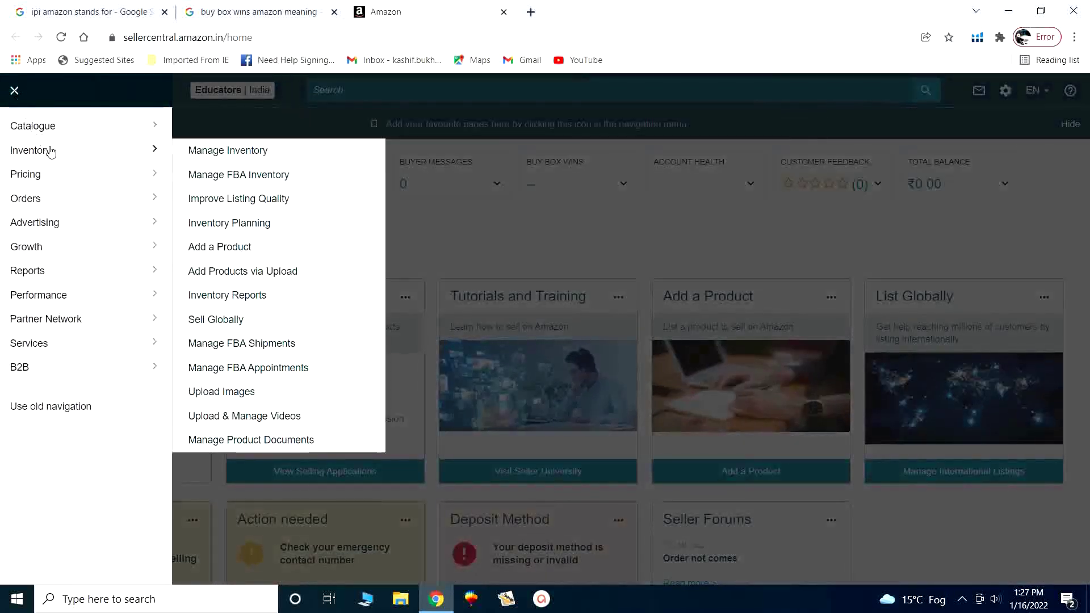
mouse_move(59, 187)
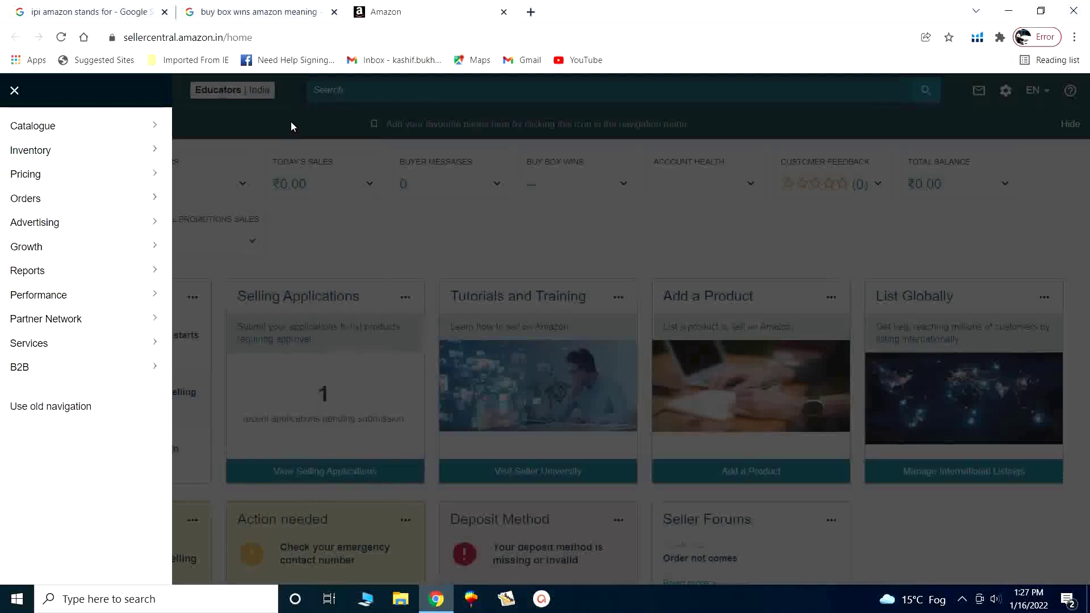
click(291, 121)
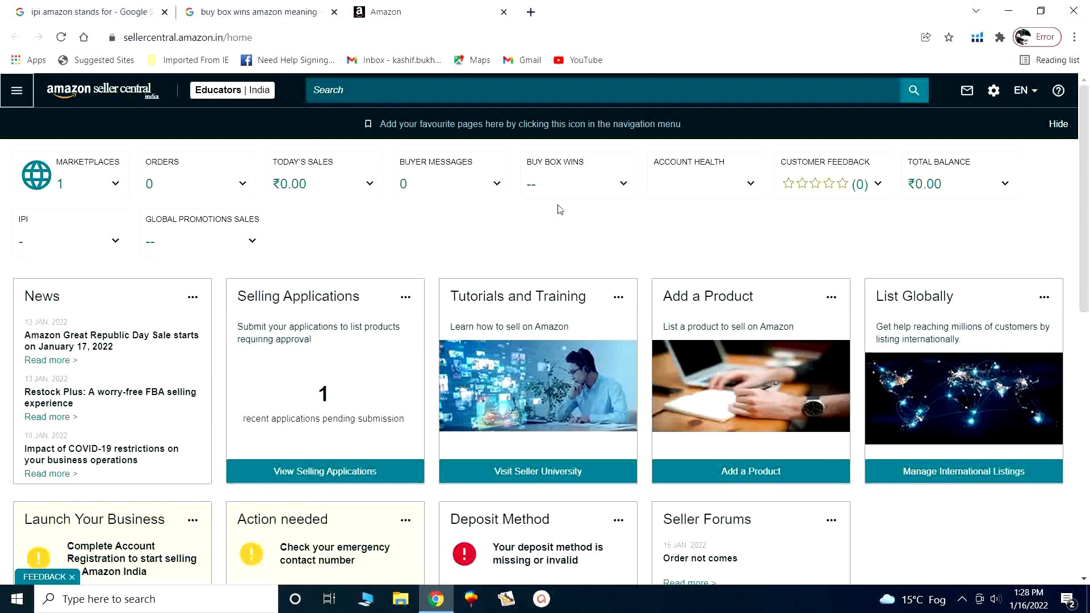
Bring the Trademark registry presentation to the front, then minimise it back to Seller Central
click(962, 600)
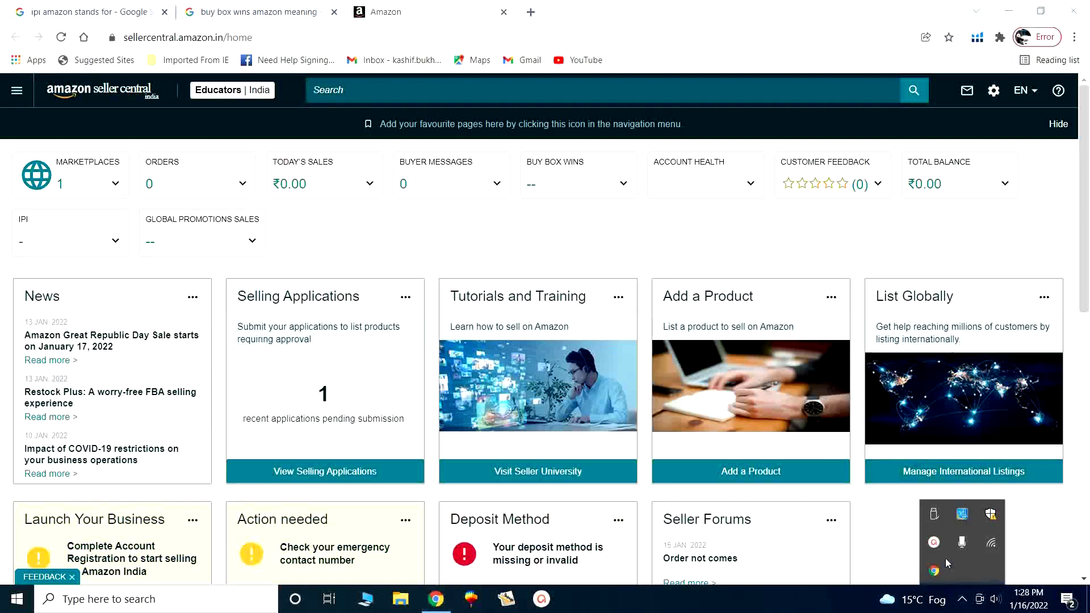
click(934, 542)
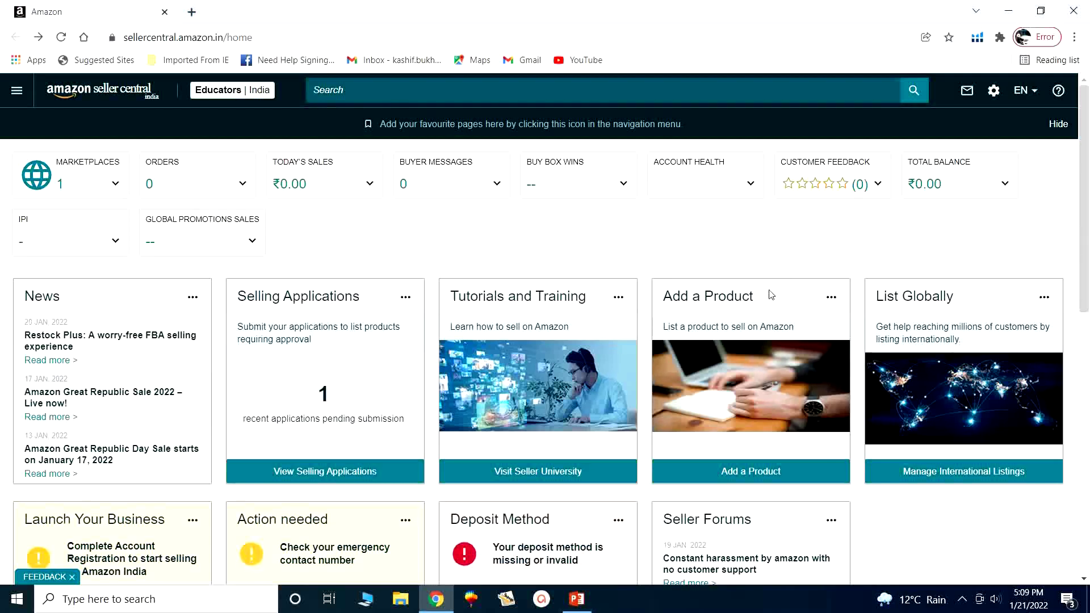
click(582, 606)
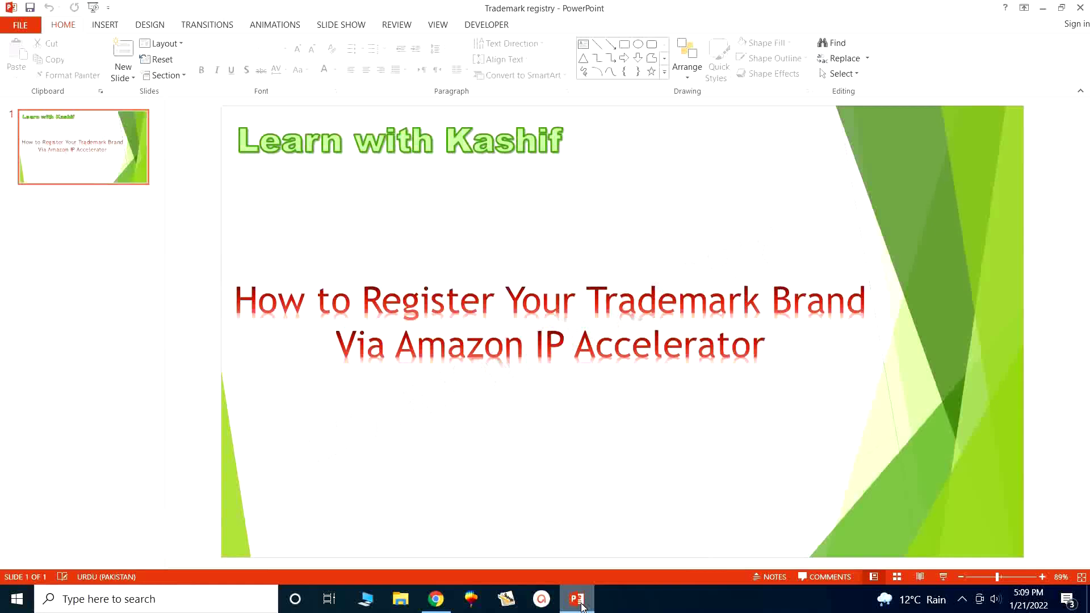
click(583, 609)
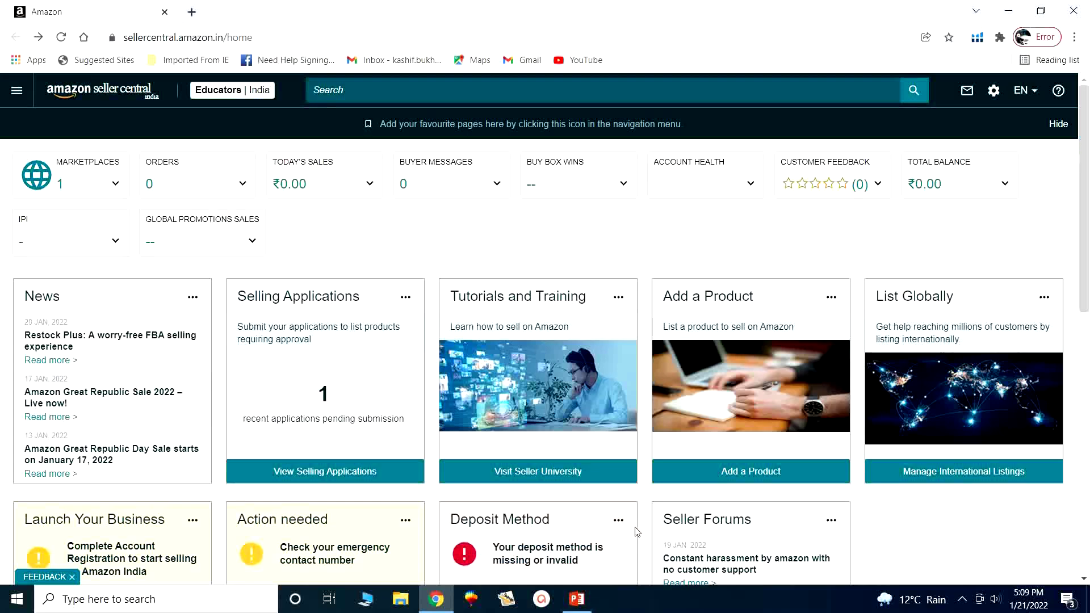
Scroll to the footer and open Explore Services under Services
scroll(651, 528, down, 6)
scroll(650, 527, down, 2)
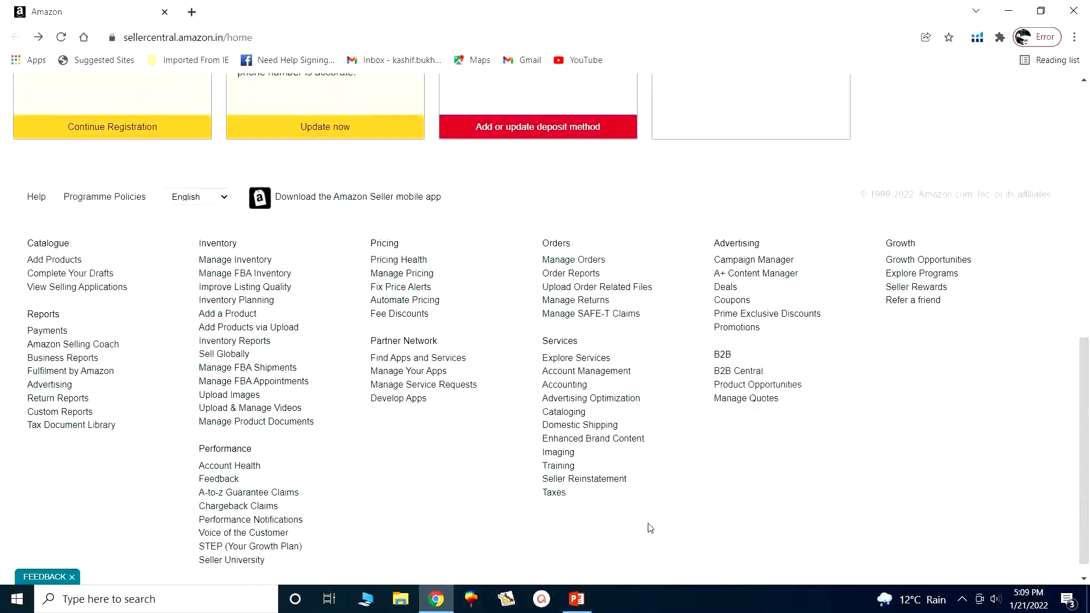
click(568, 361)
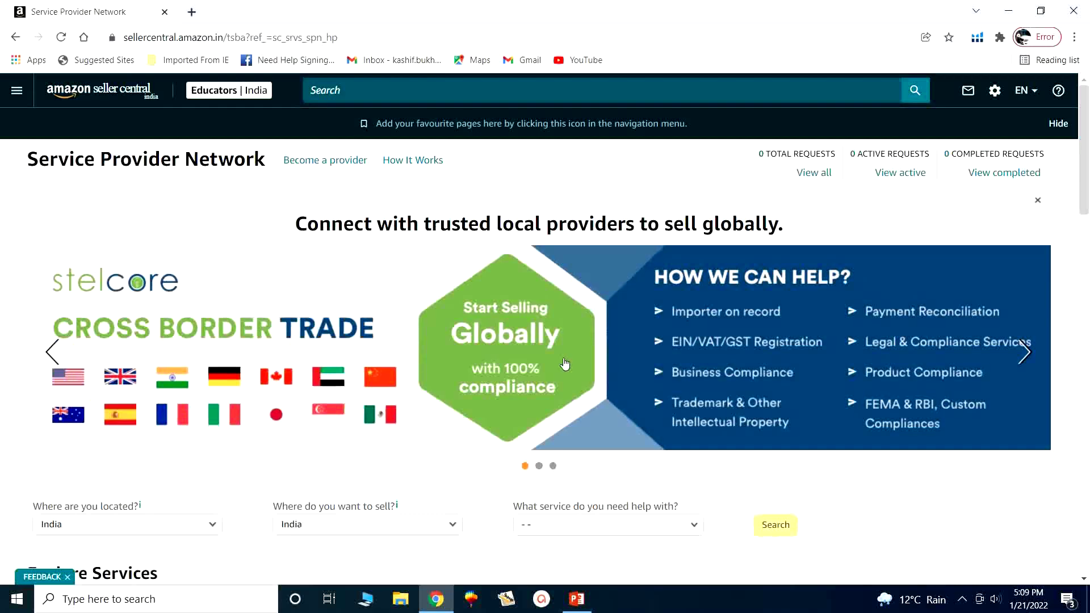
Set 'Where are you located?' to United Kingdom, keeping India as the selling country
scroll(298, 432, down, 1)
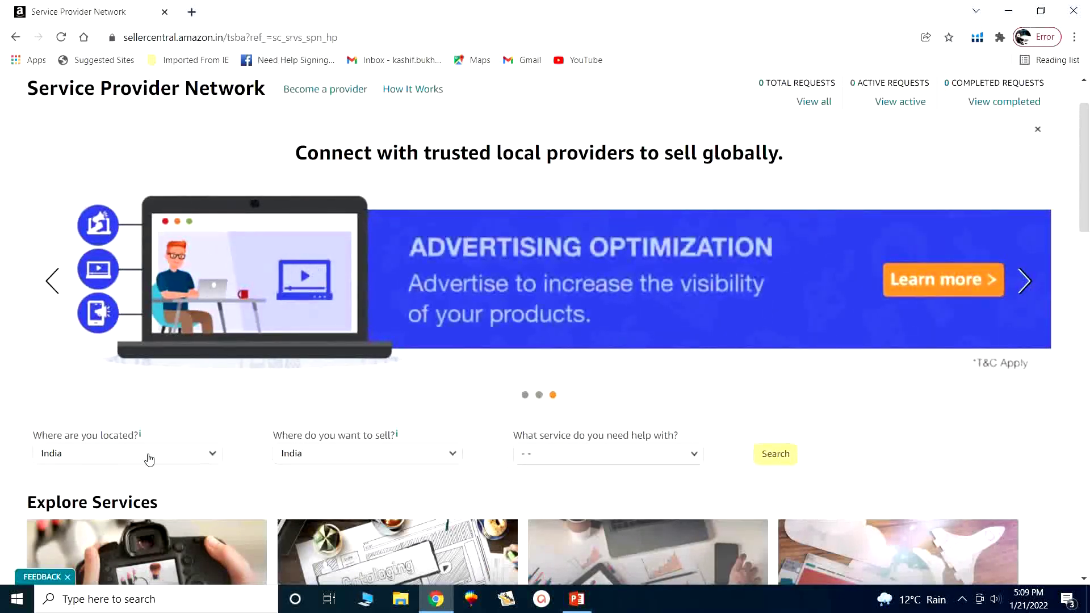
click(190, 459)
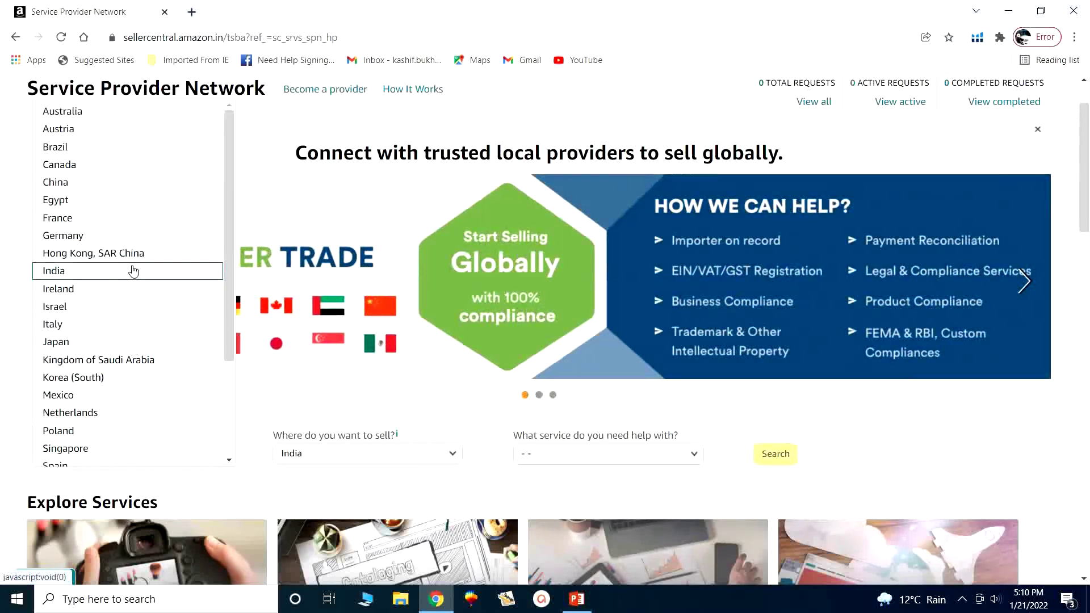
scroll(136, 284, down, 3)
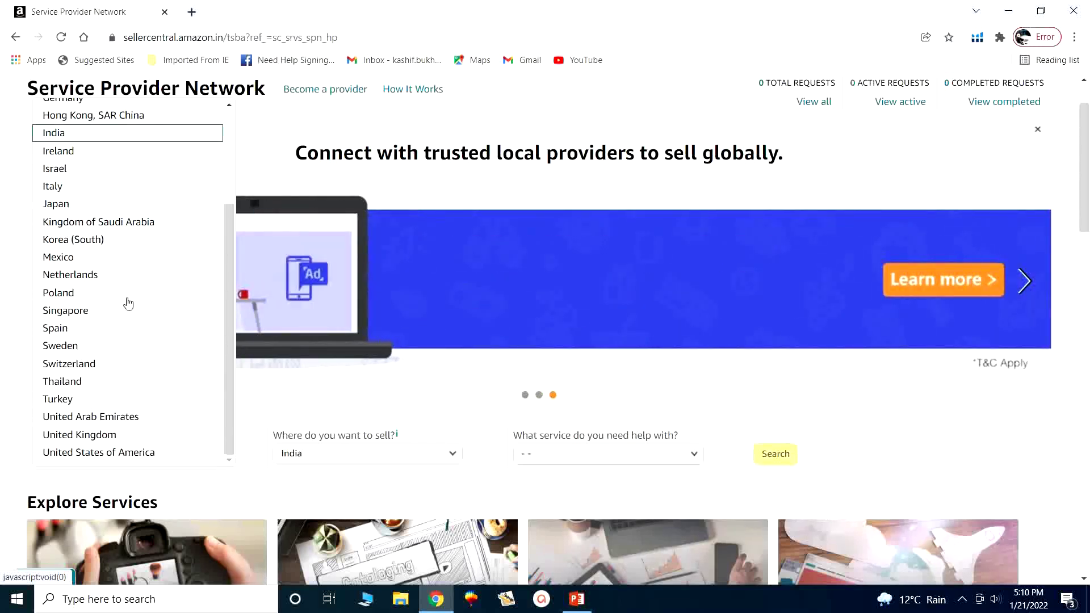
click(133, 435)
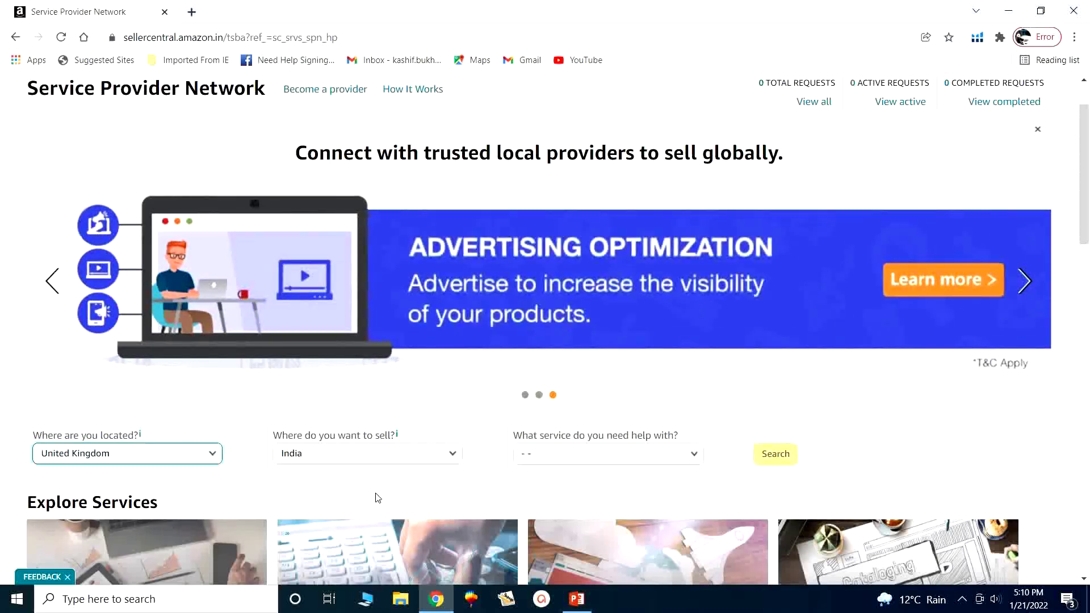
Pick United Kingdom from the 'Where do you want to sell?' marketplace list
click(452, 457)
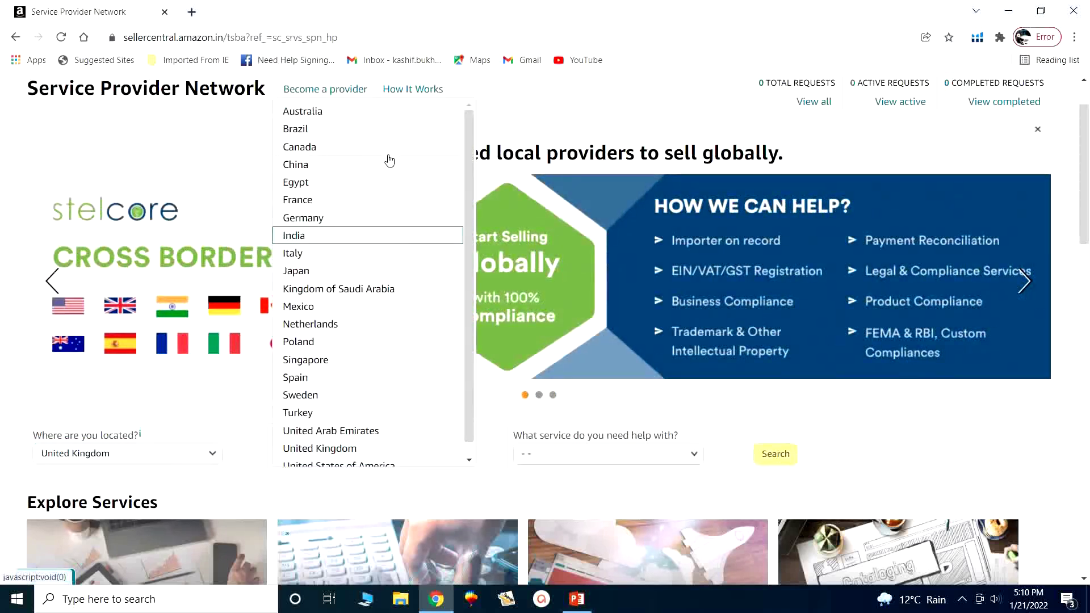
scroll(389, 322, down, 1)
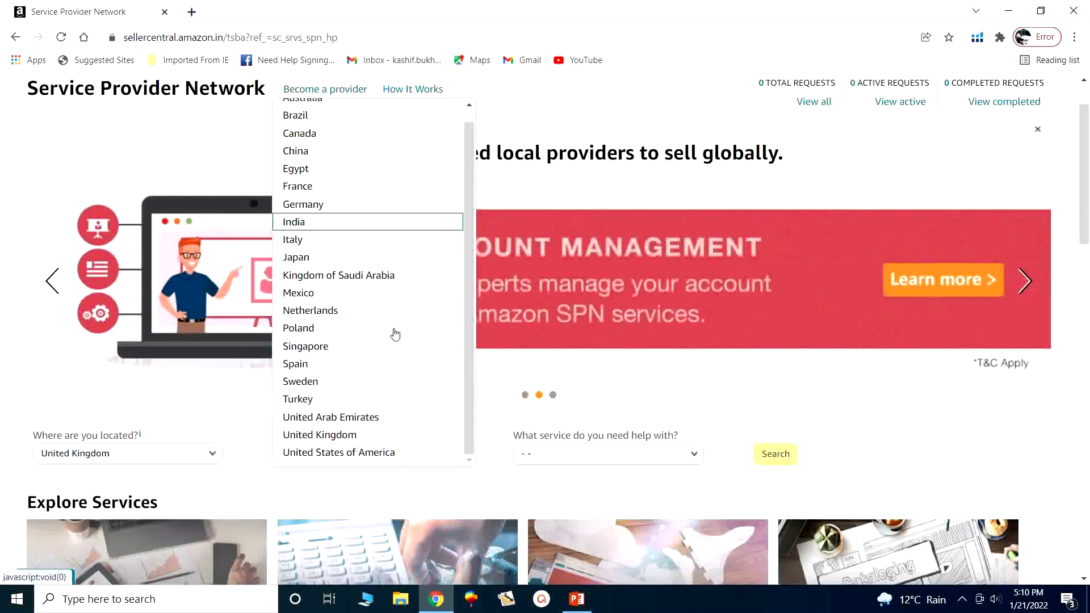
click(345, 436)
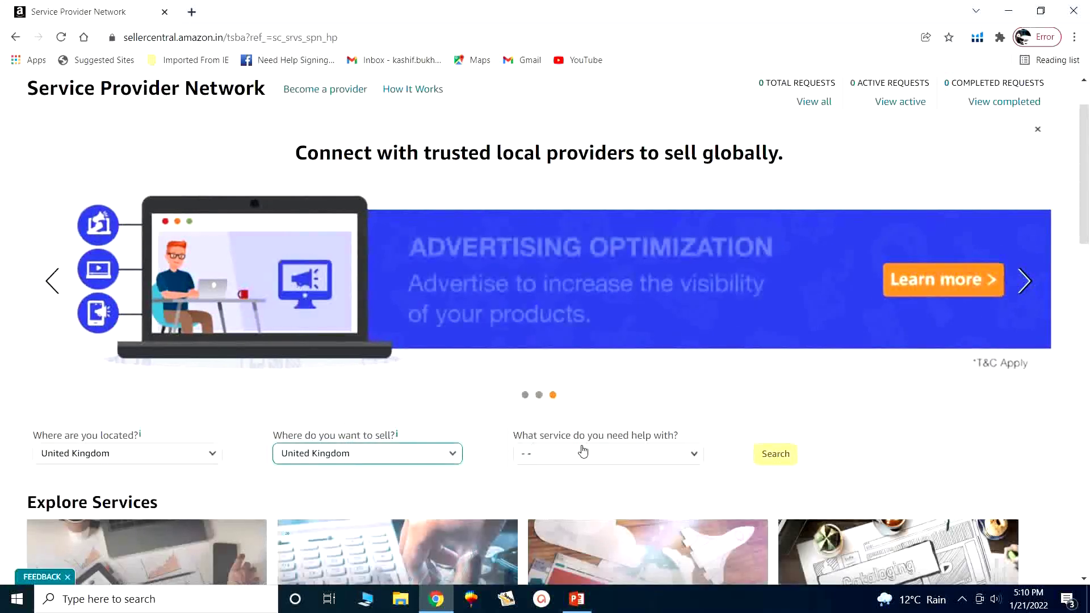
scroll(661, 458, down, 1)
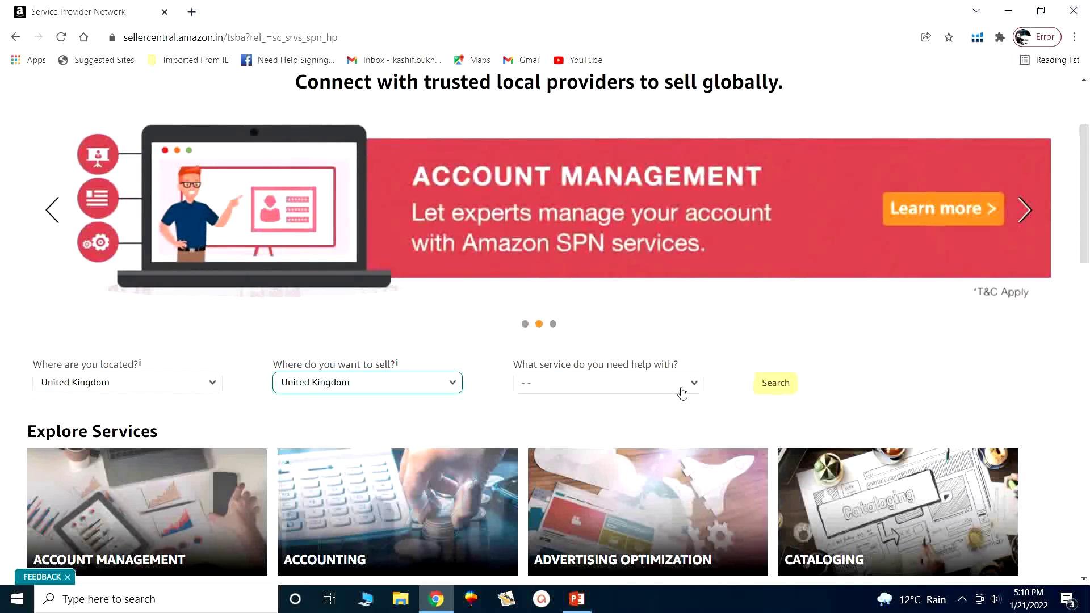
Search for IP Accelerator providers and scroll to the Stobbs IP and Cleveland Scott York cards
click(688, 385)
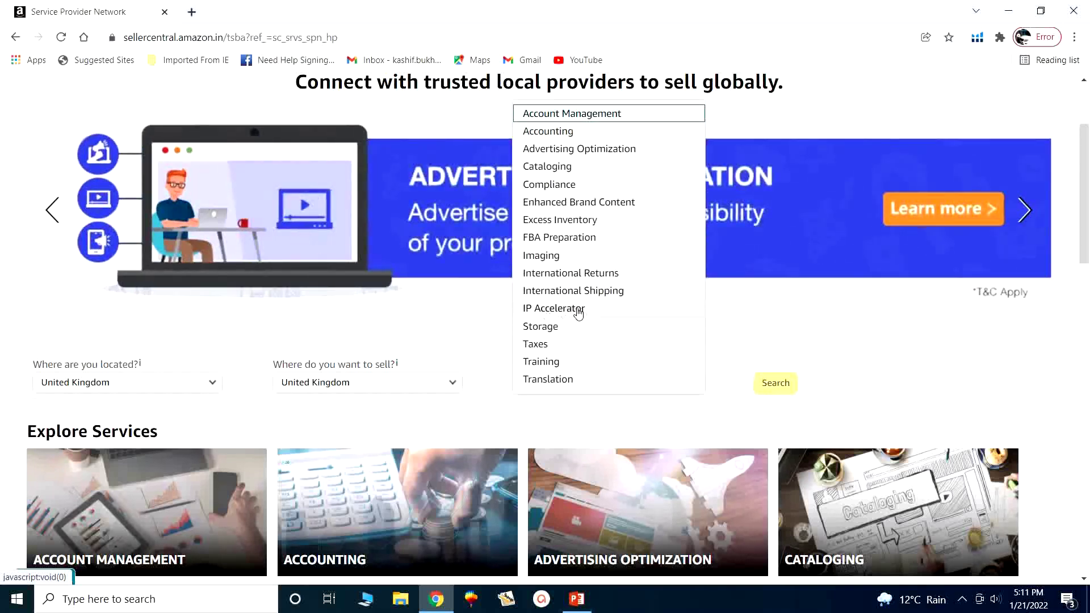
click(536, 312)
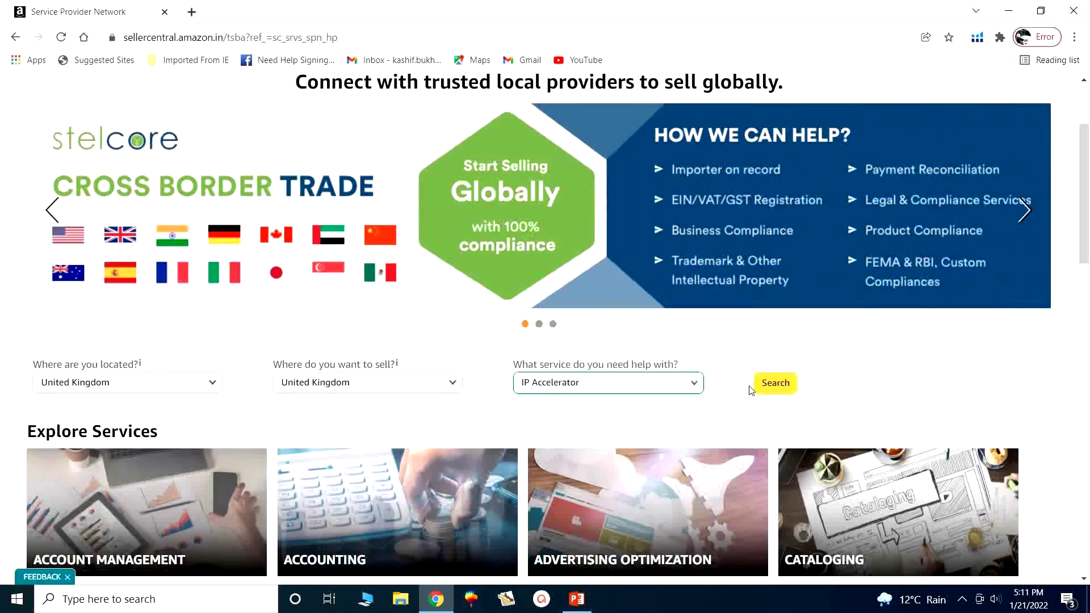
click(776, 384)
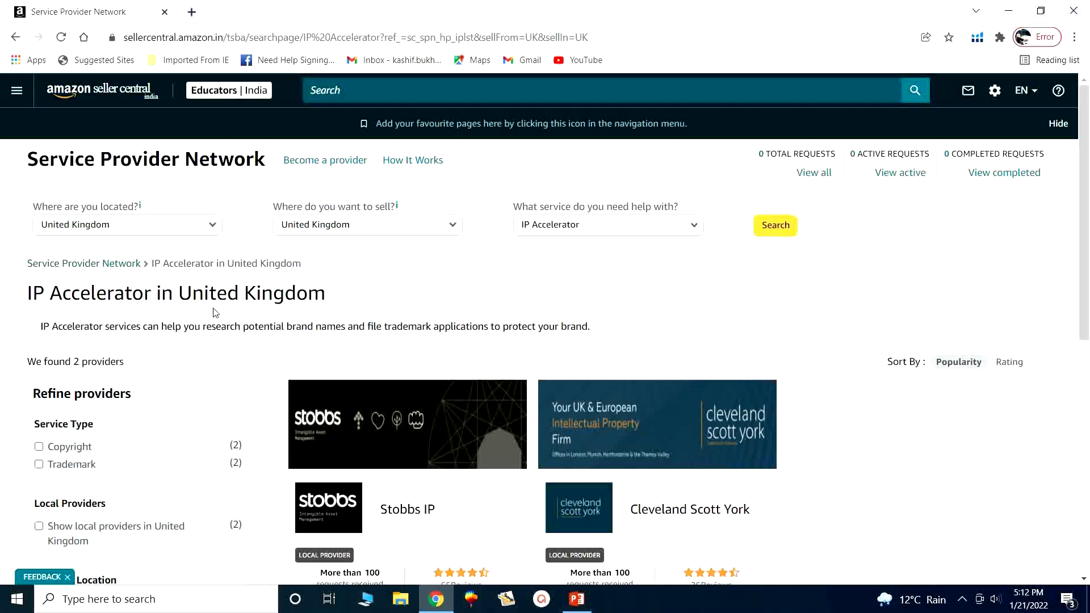
scroll(210, 321, down, 1)
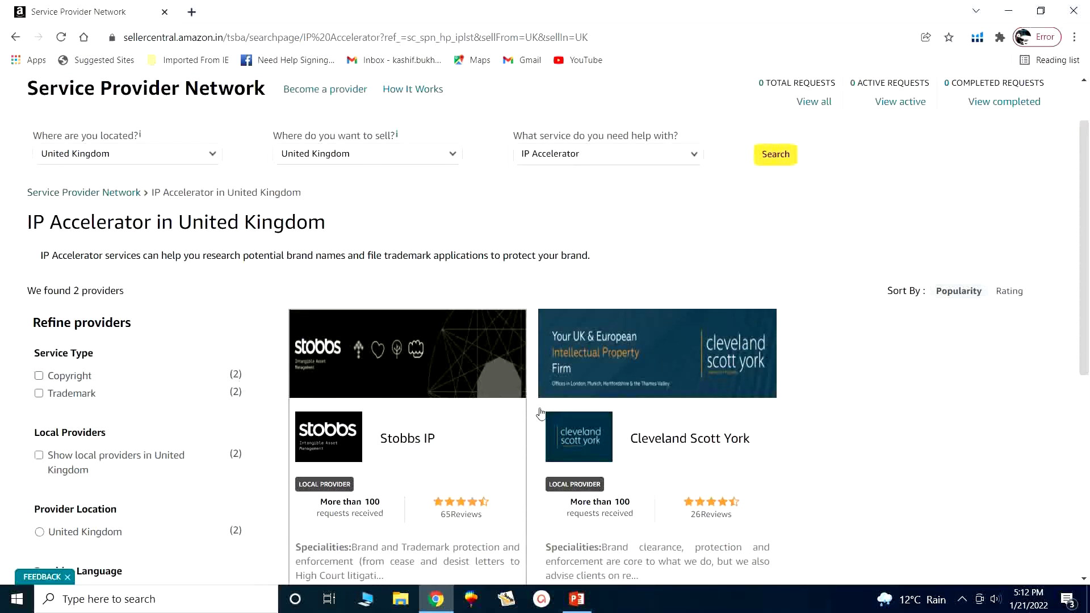
scroll(587, 420, down, 1)
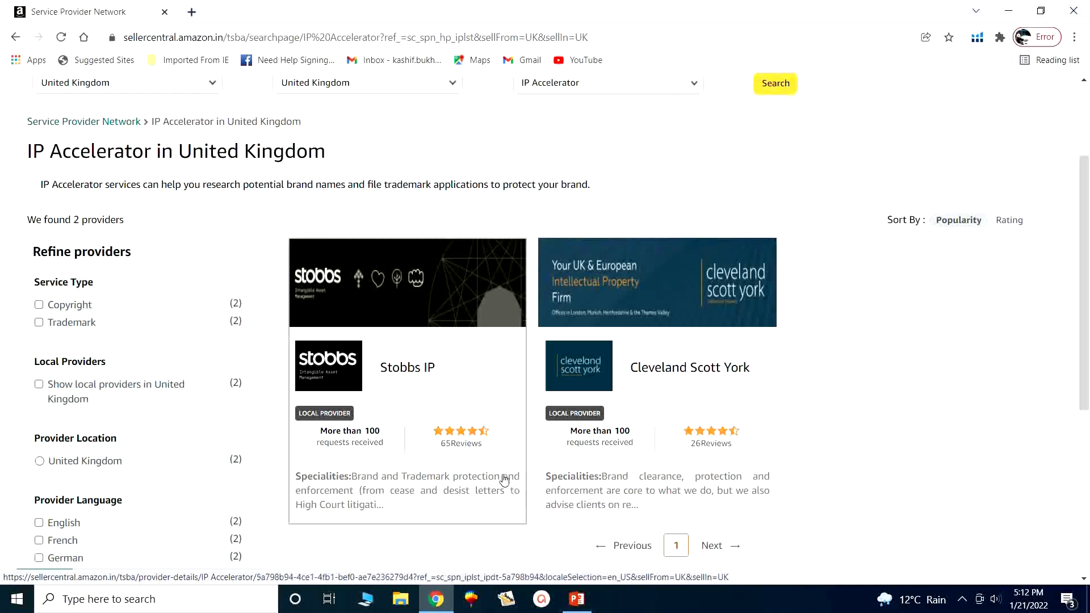
Open the Stobbs IP details page and review its Copyright and Trademark services and 65 reviews
click(464, 447)
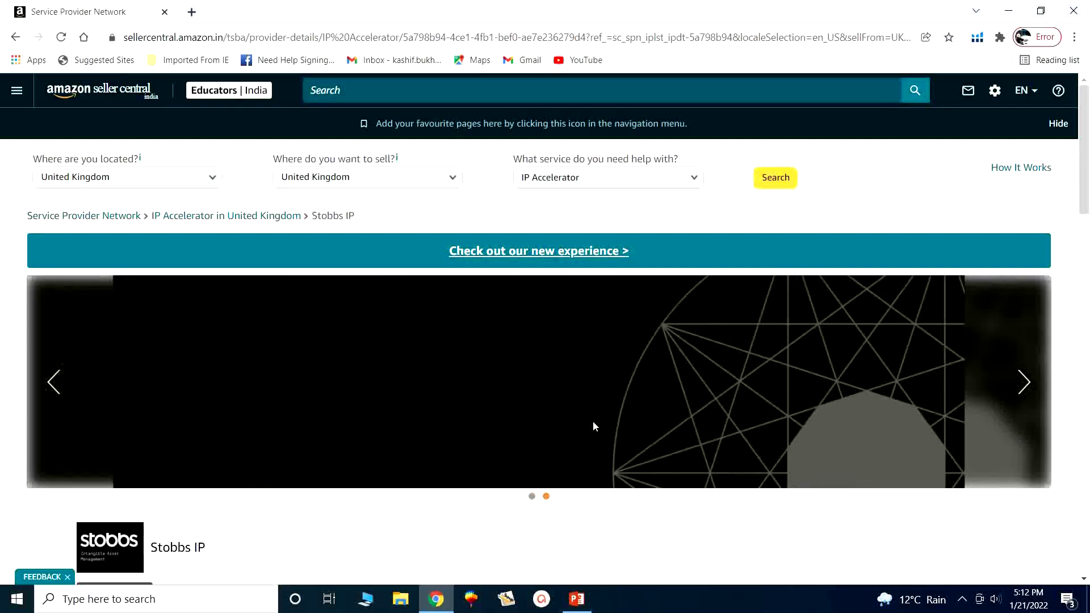
scroll(630, 437, down, 6)
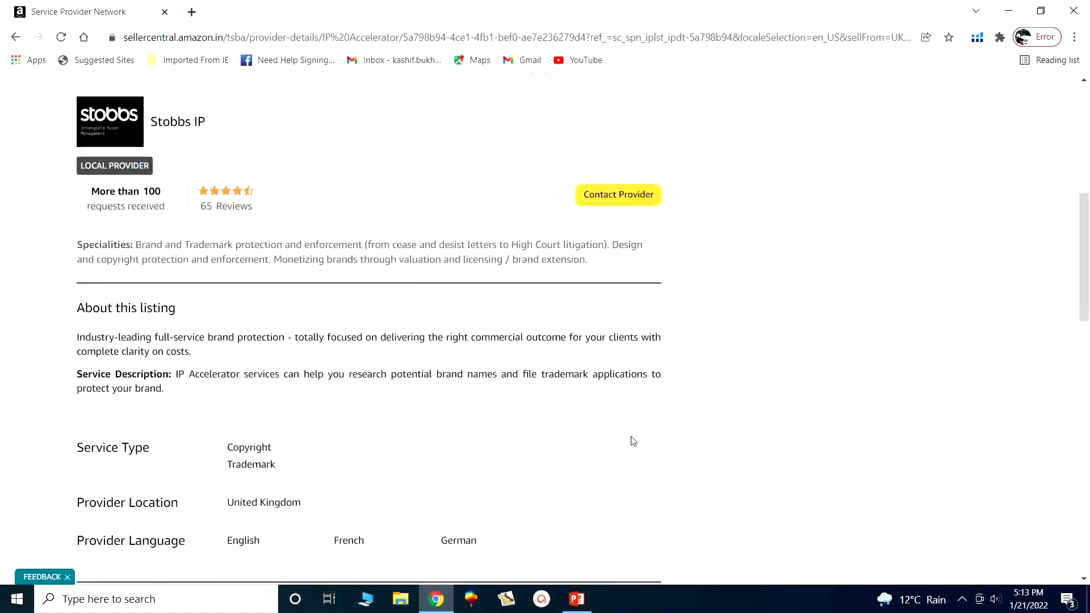
scroll(633, 441, down, 1)
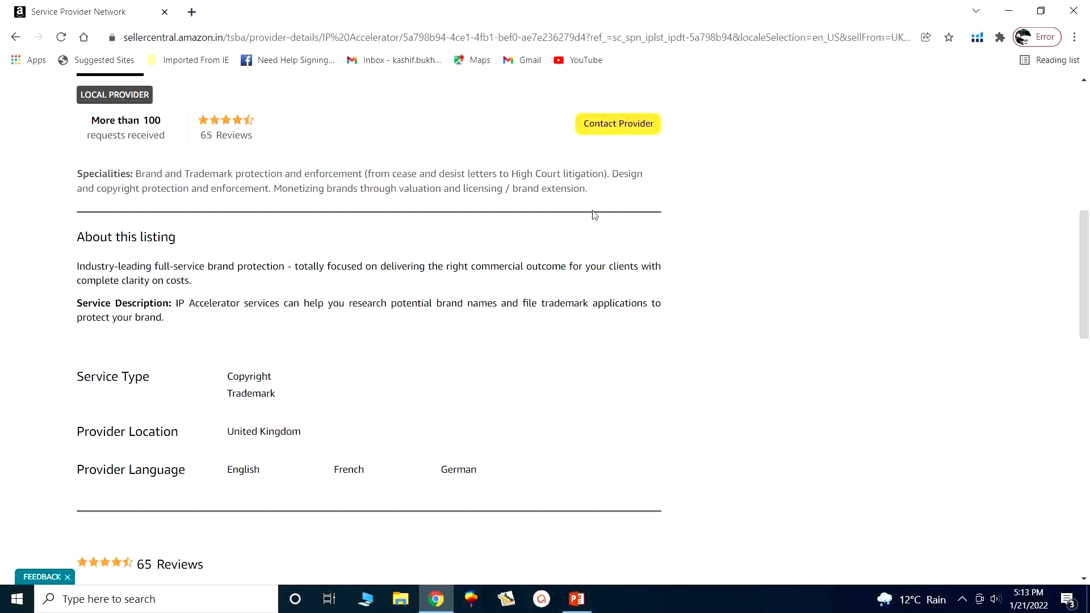
scroll(599, 221, up, 2)
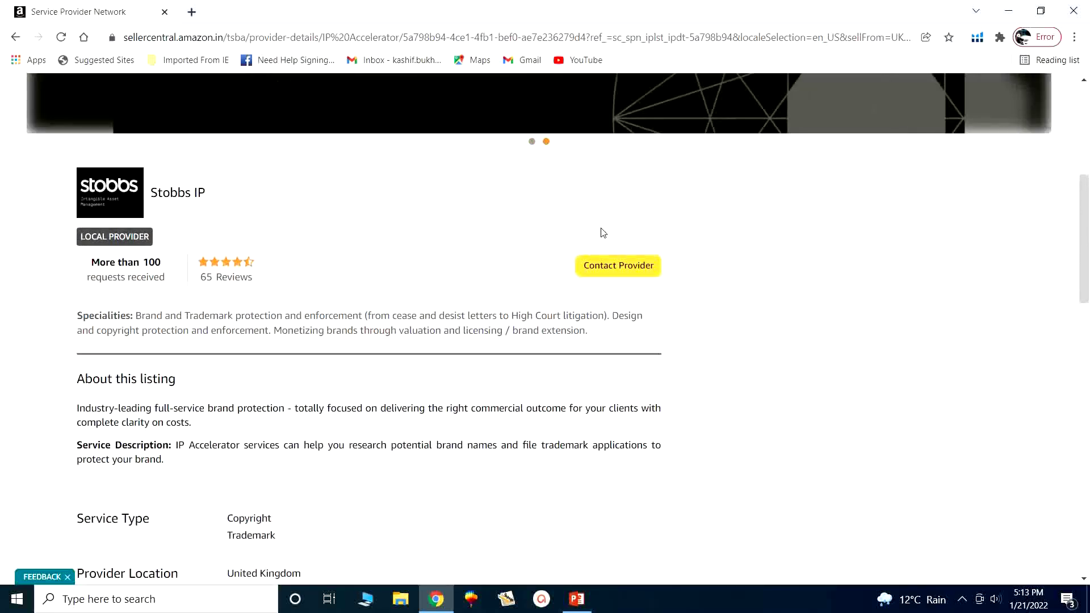
Start a Stobbs IP contact request for Trademark help and agree to share contact details
click(633, 271)
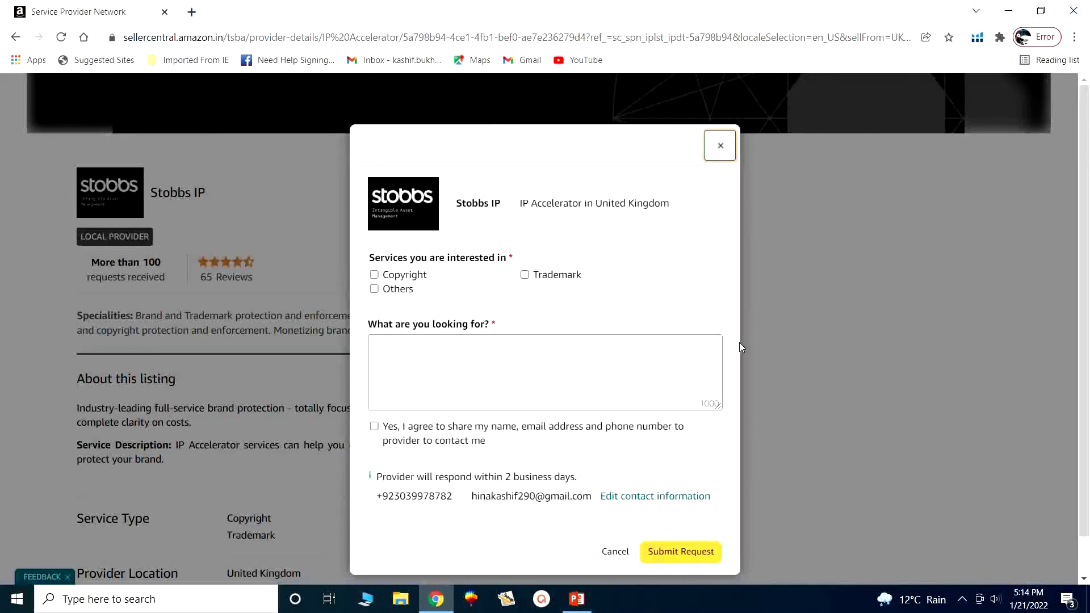
scroll(739, 342, down, 1)
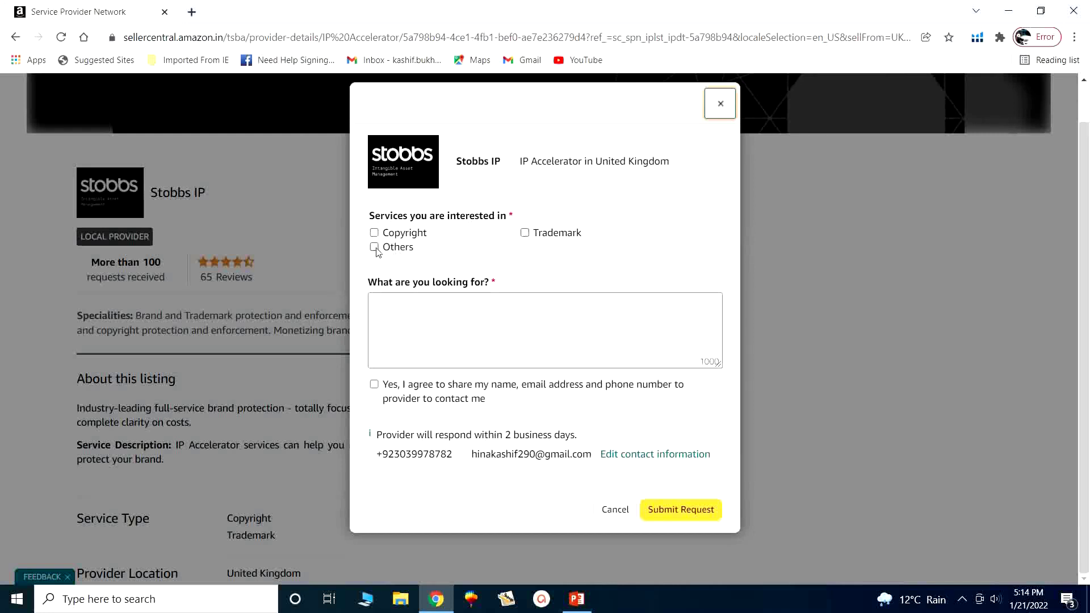
click(525, 234)
click(472, 302)
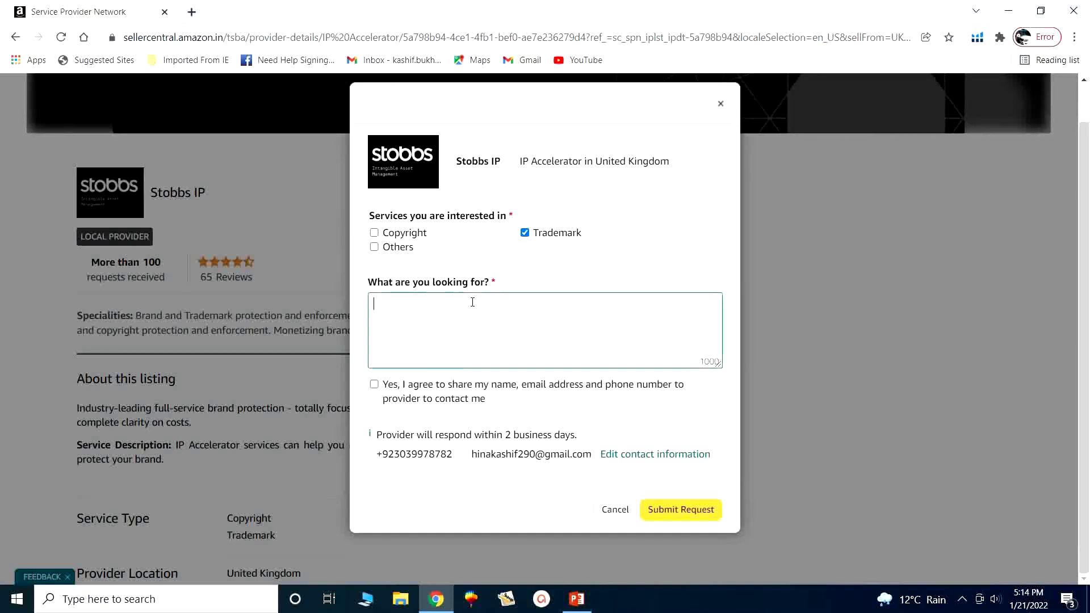
click(374, 385)
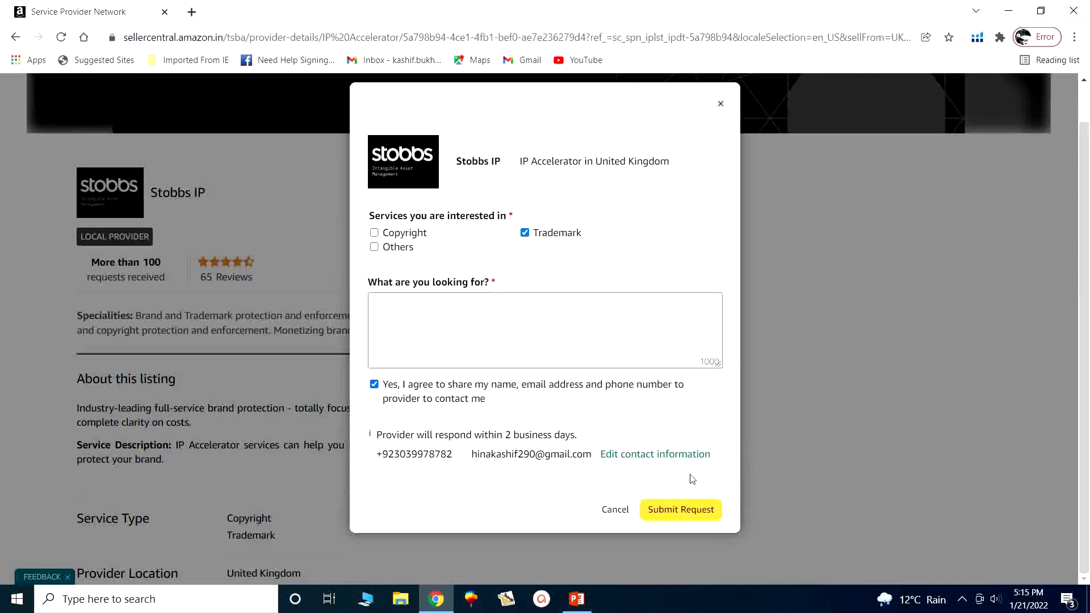
Make the request's contact details editable and delete the user name from the email address
click(673, 455)
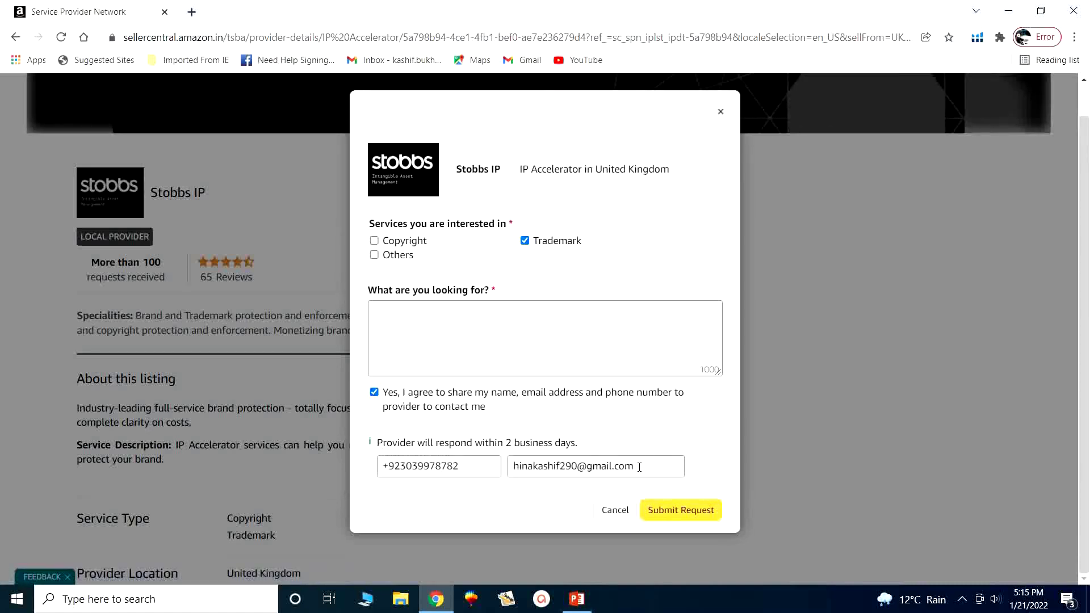
drag(578, 468, 373, 469)
key(BackSpace)
key(BackSpace)
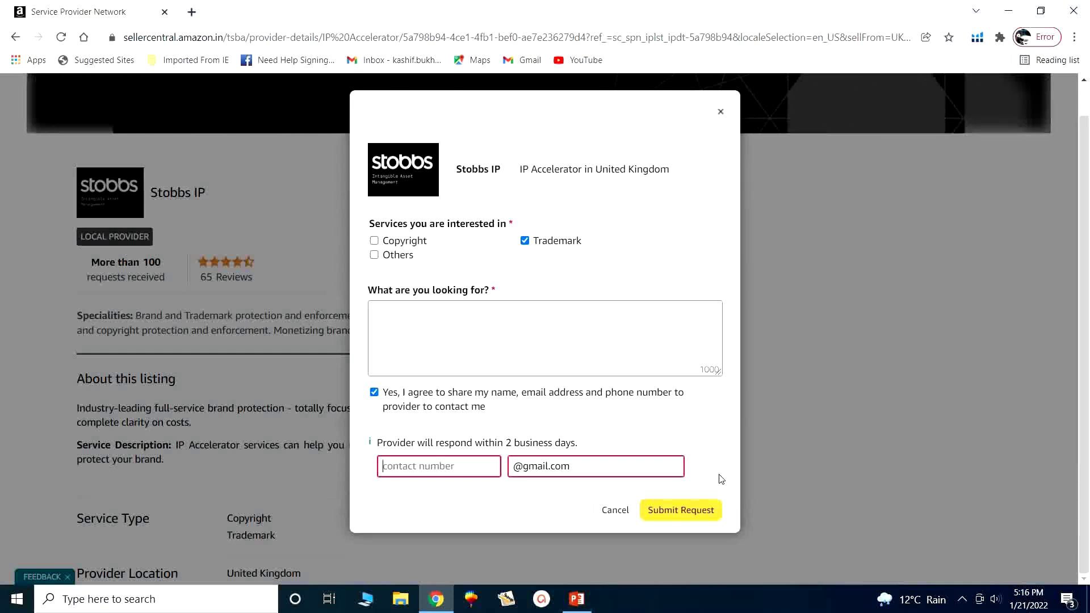
Bring up the screen recorder's controls from the hidden notification-area icons
click(962, 600)
click(933, 542)
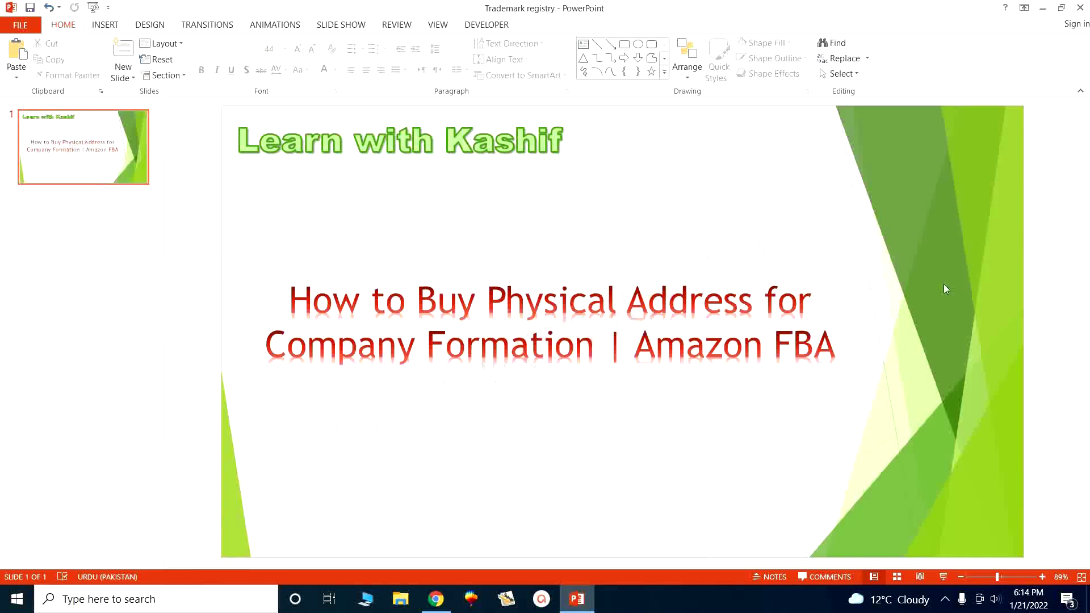
Bring Chrome with the angvo.com homepage in front of the PowerPoint slide
click(577, 599)
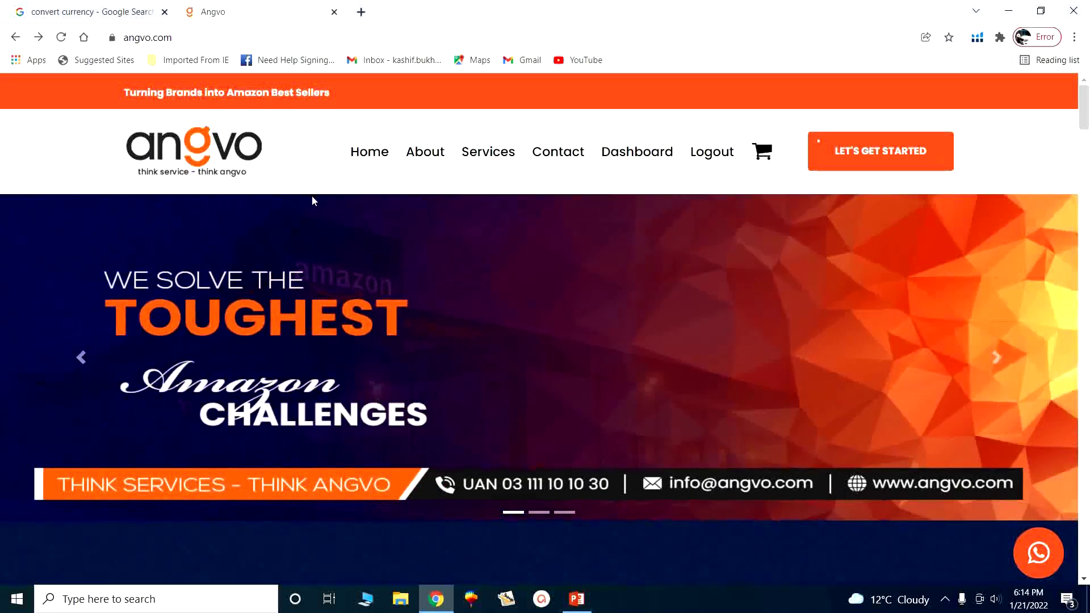
scroll(546, 249, down, 4)
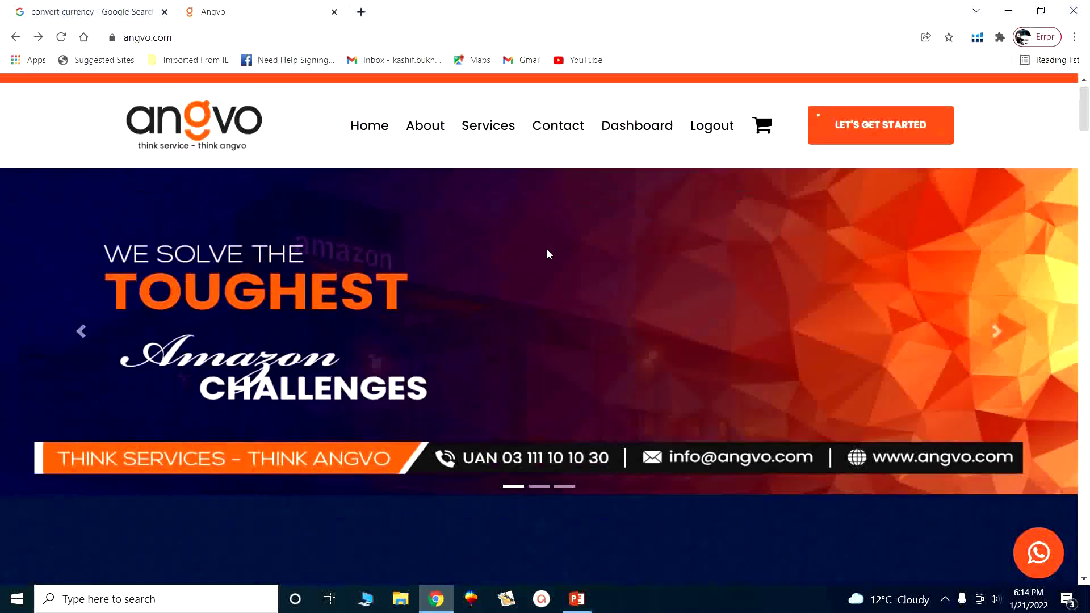
scroll(552, 278, down, 2)
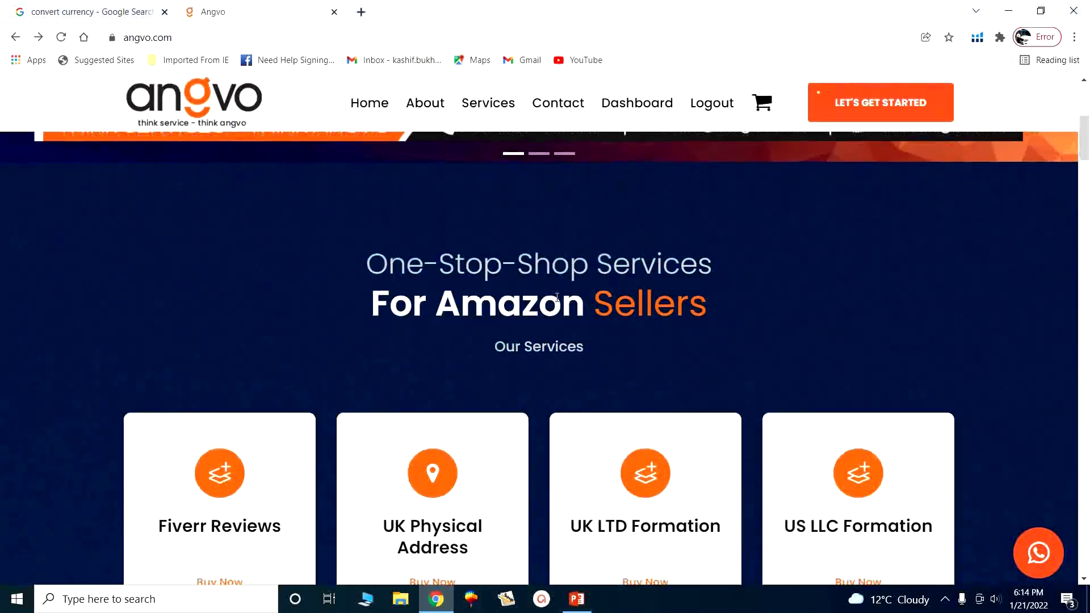
scroll(556, 295, down, 1)
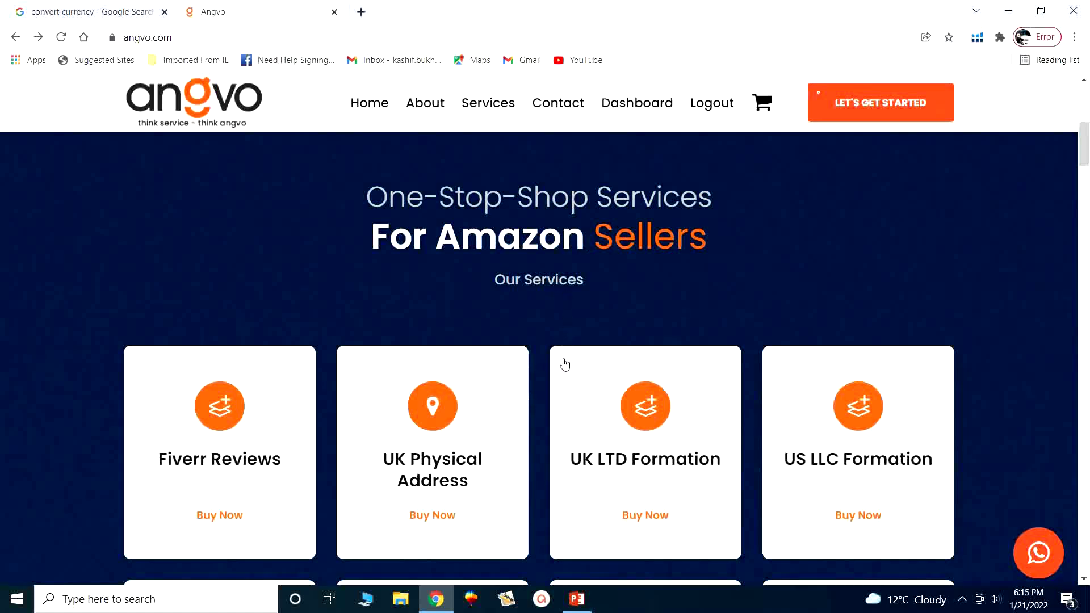
scroll(563, 364, down, 4)
scroll(561, 407, down, 12)
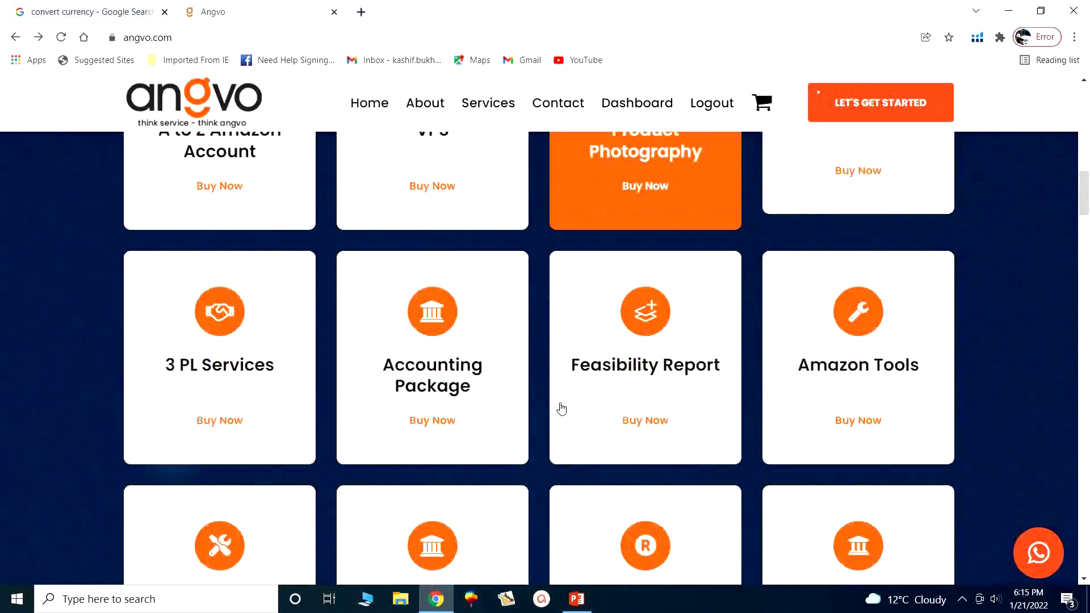
scroll(561, 407, down, 6)
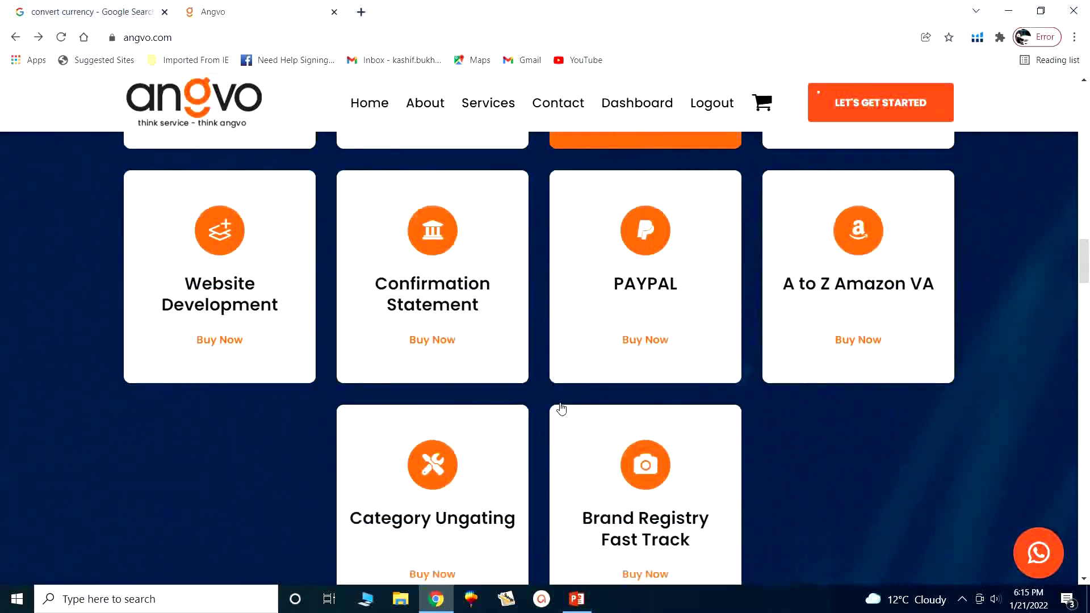
scroll(561, 407, up, 9)
scroll(561, 406, up, 10)
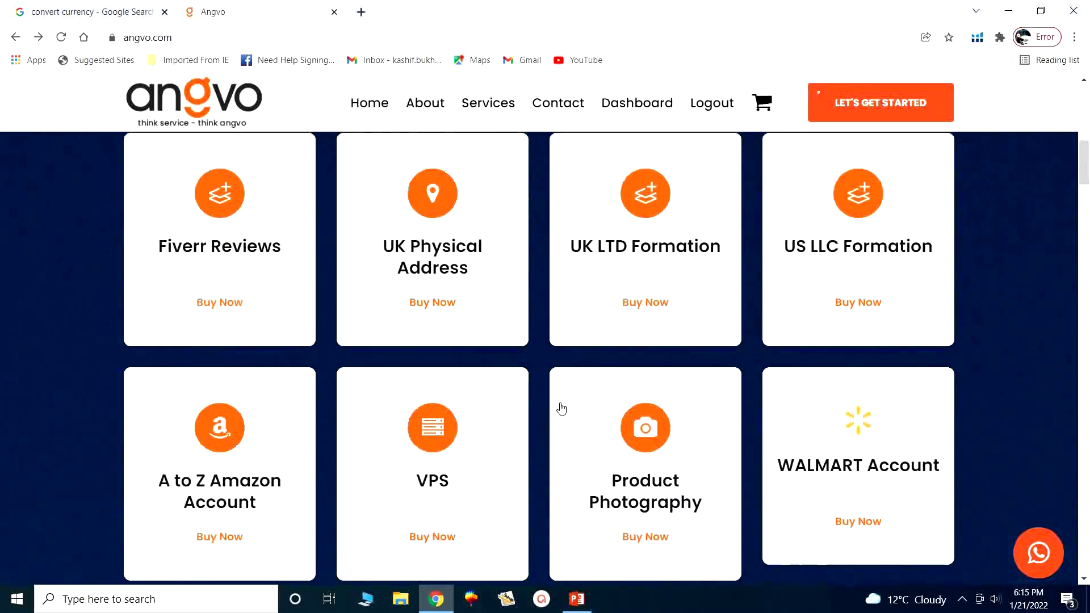
scroll(562, 407, down, 2)
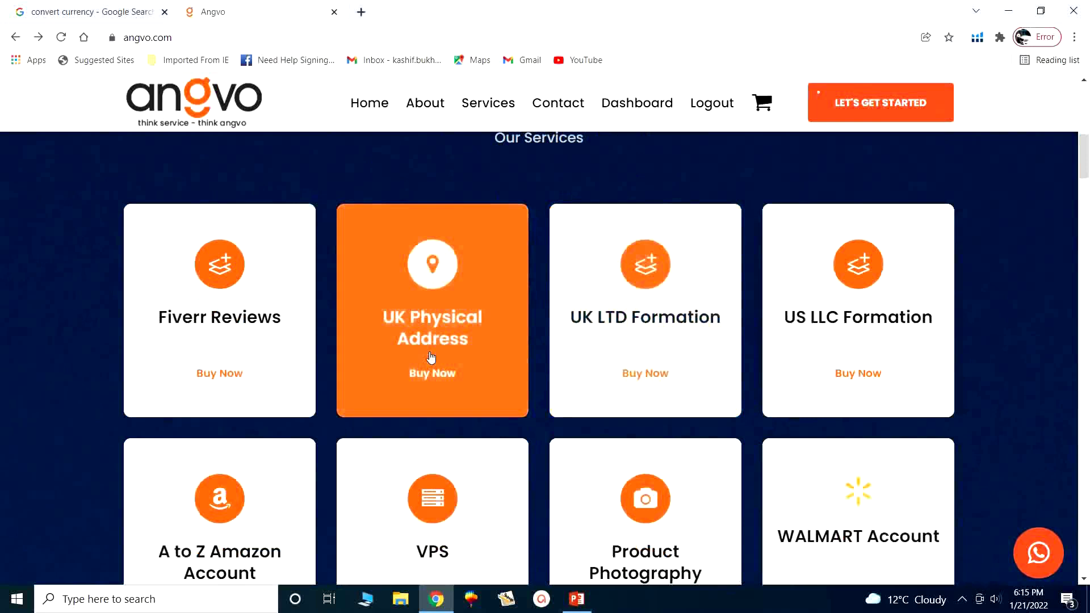
Open the UK Physical Address page and review its 210.00 USD, 1 Year pricing
click(426, 279)
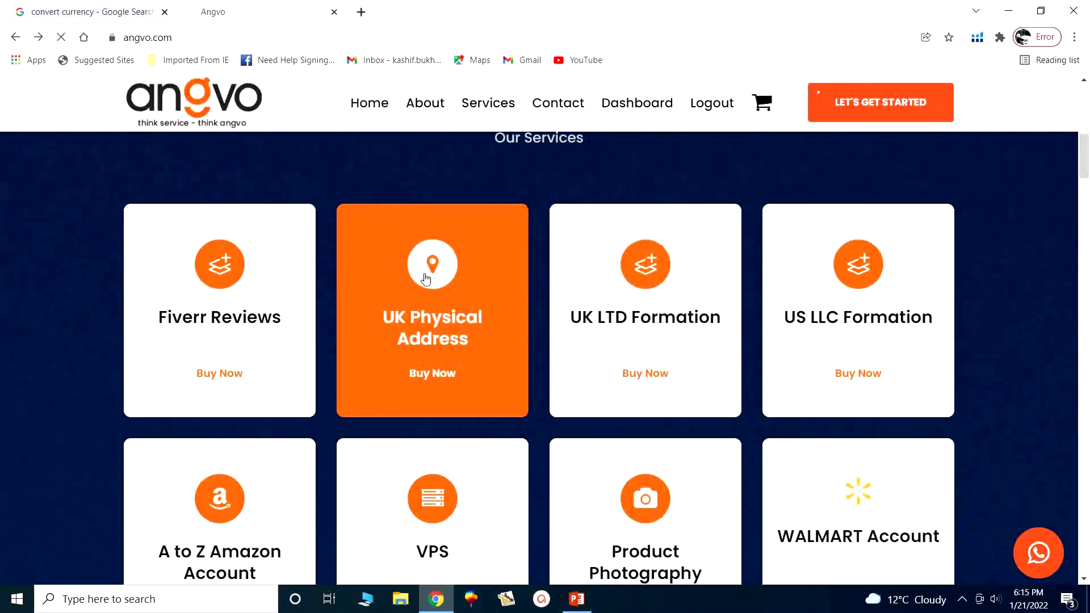
scroll(516, 379, down, 1)
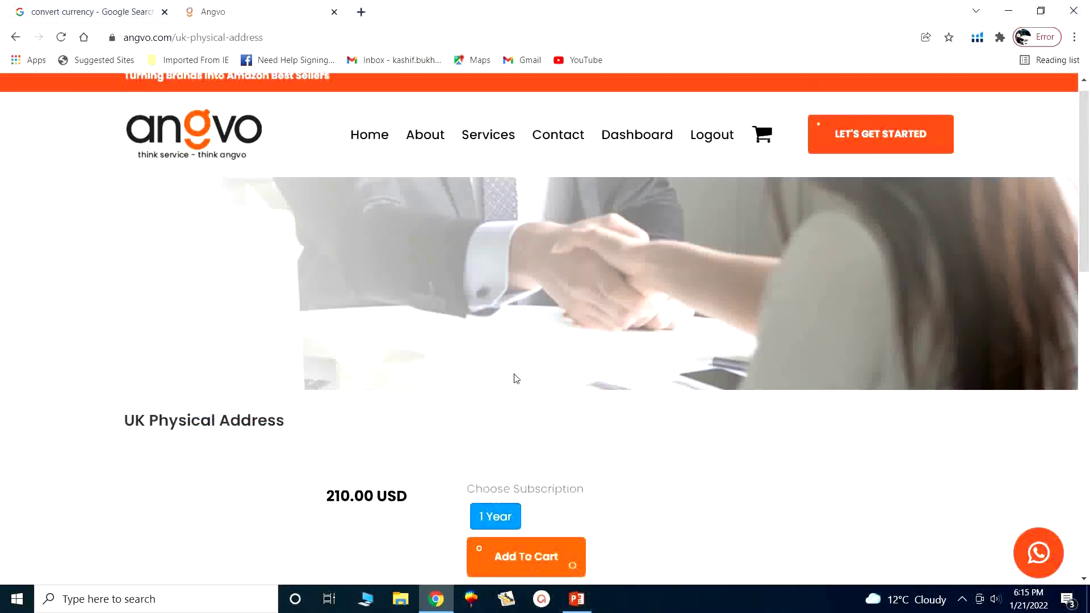
scroll(516, 379, down, 2)
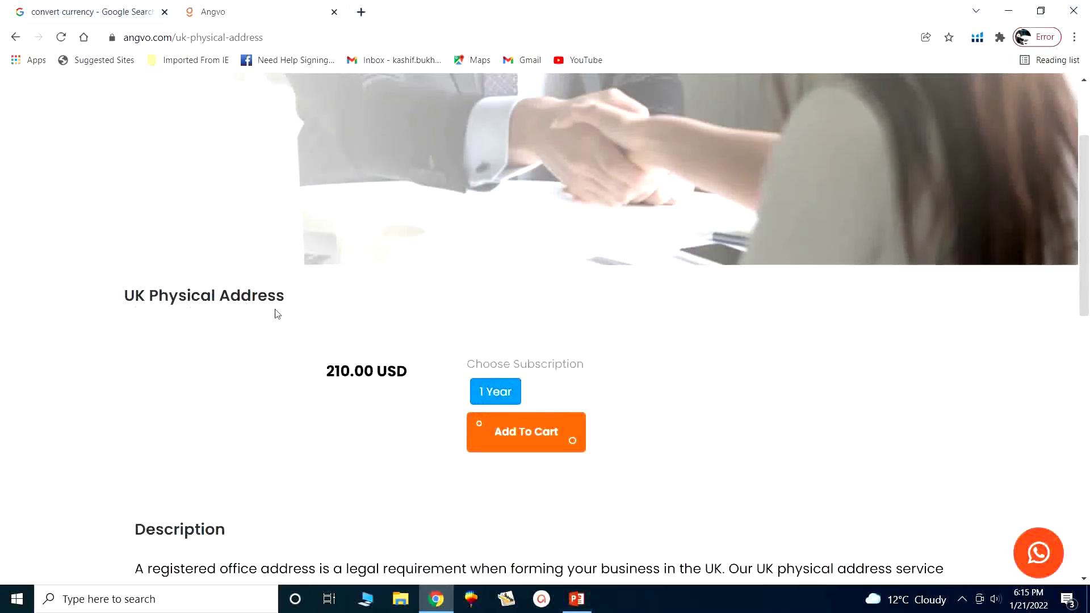
scroll(407, 357, down, 1)
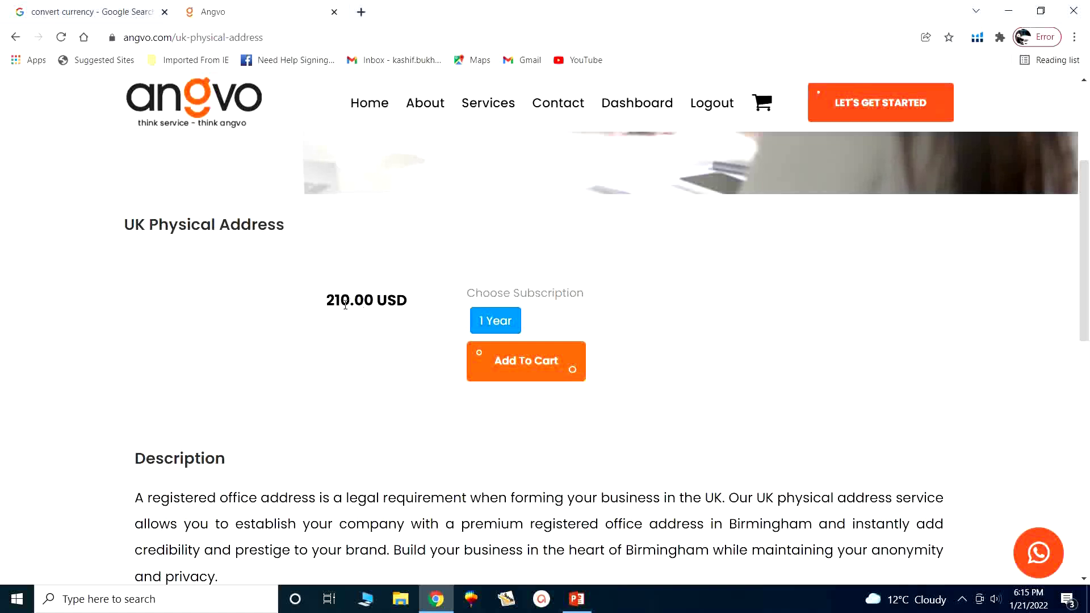
Check 210 USD in the currency converter (about 154.73 pounds), then return to Angvo
click(98, 6)
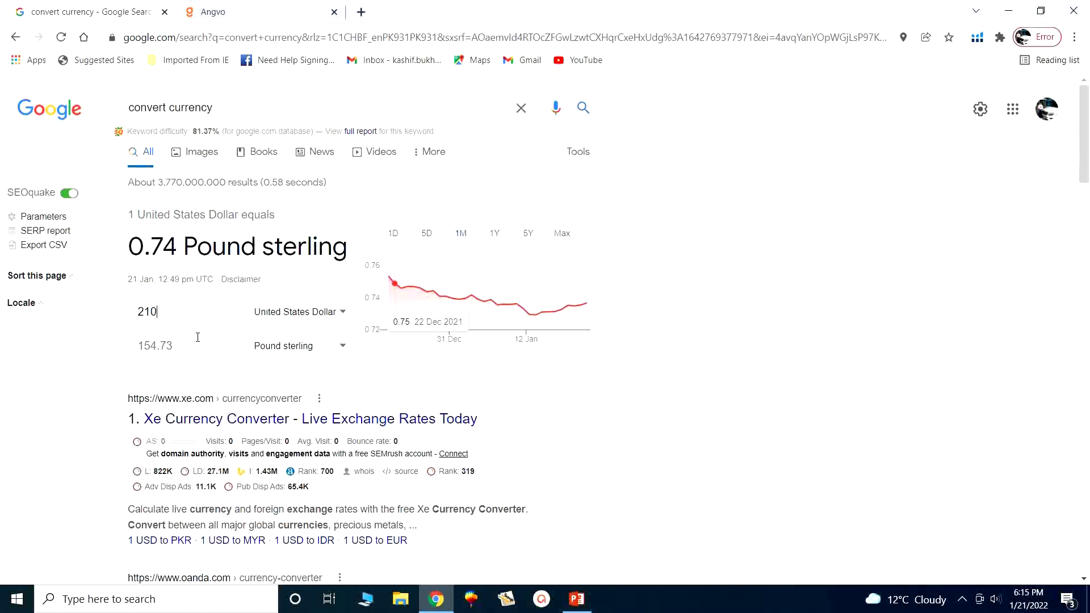
click(224, 8)
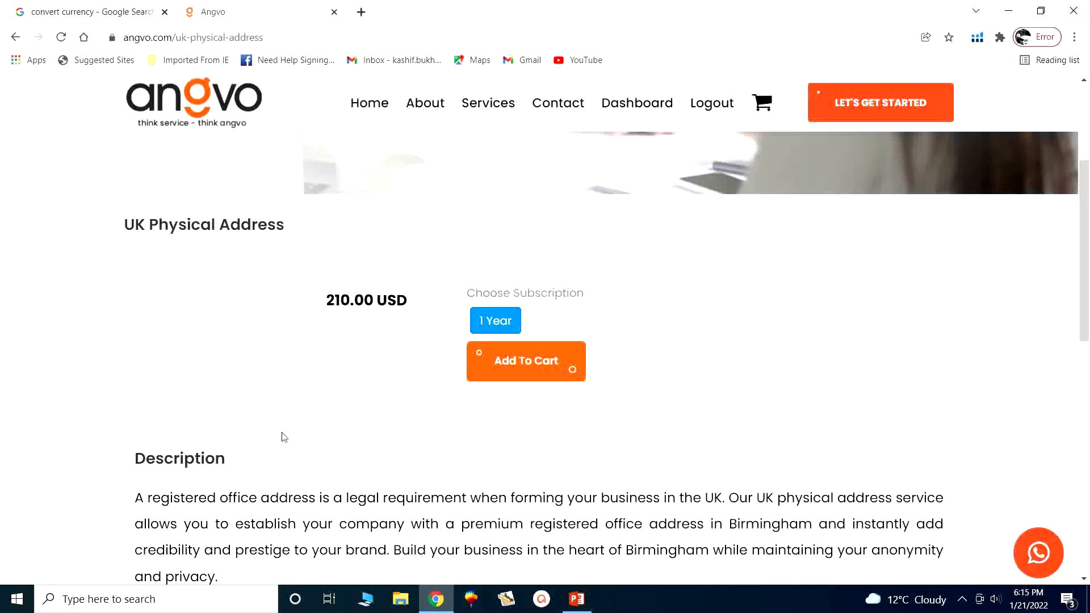
scroll(282, 437, down, 1)
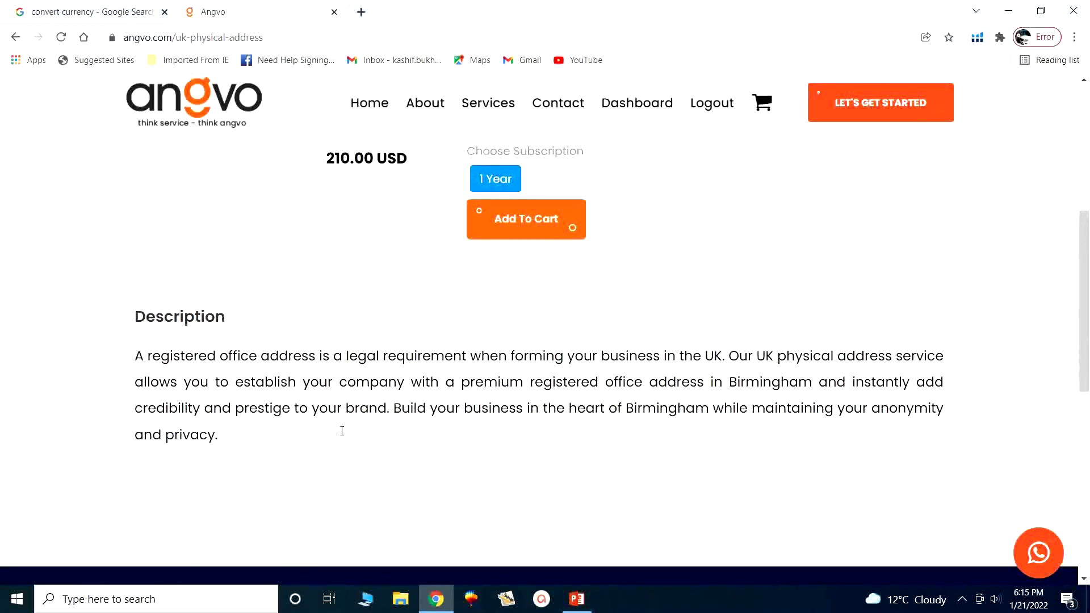
scroll(326, 448, up, 2)
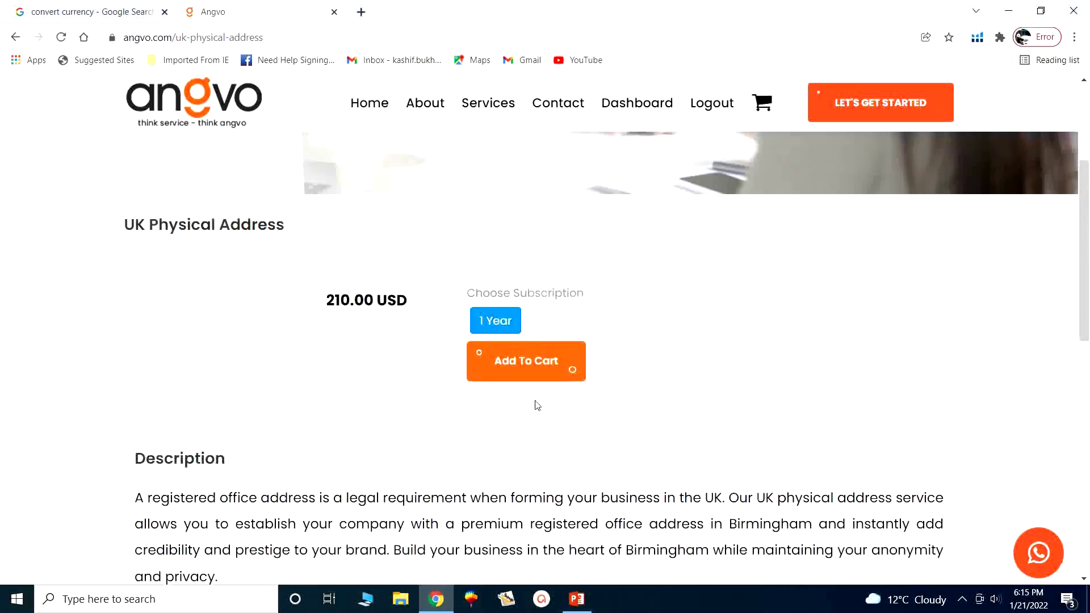
Add the 210 USD, 1 Year UK Physical Address service to the cart and view My Cart
click(556, 369)
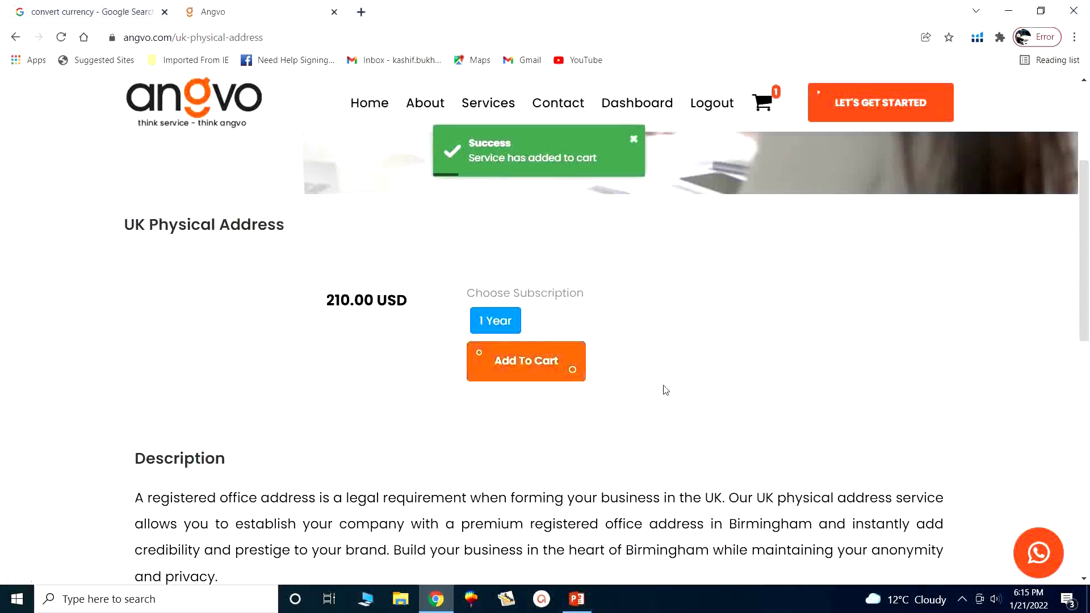
scroll(683, 348, up, 4)
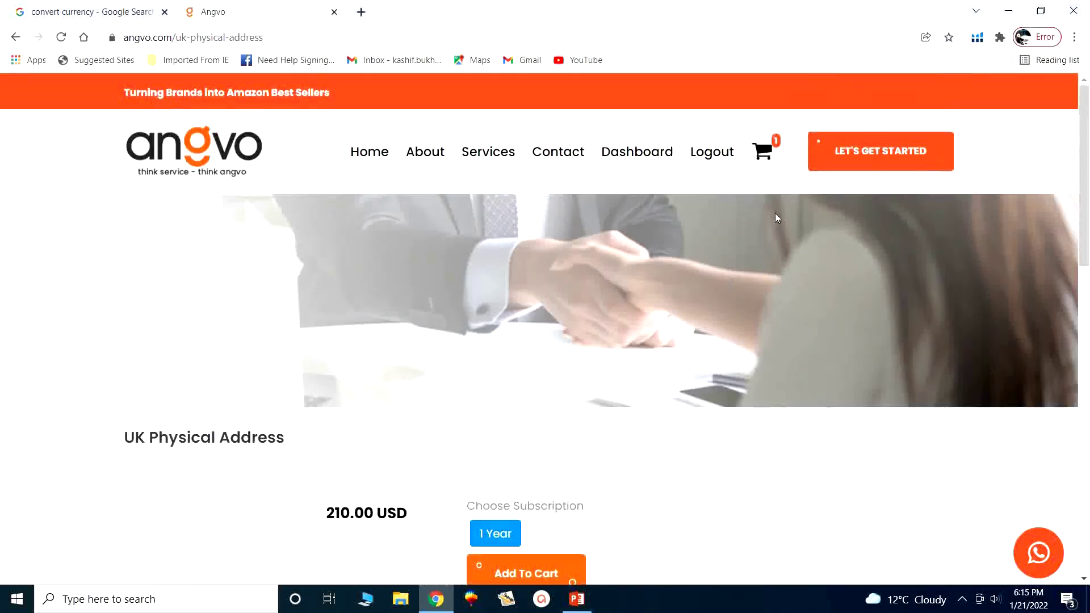
click(764, 151)
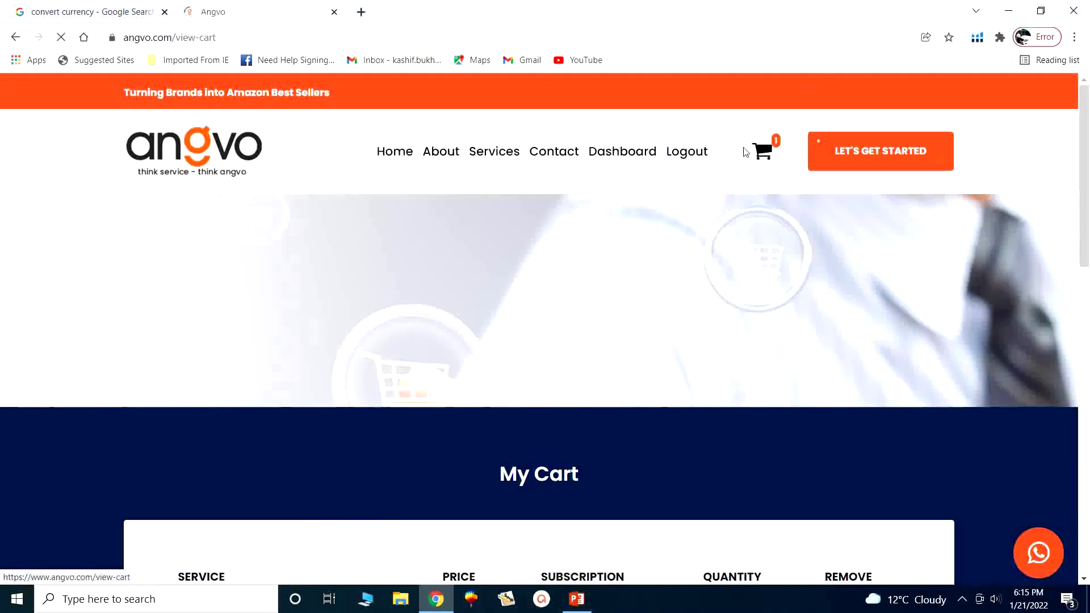
scroll(636, 355, down, 4)
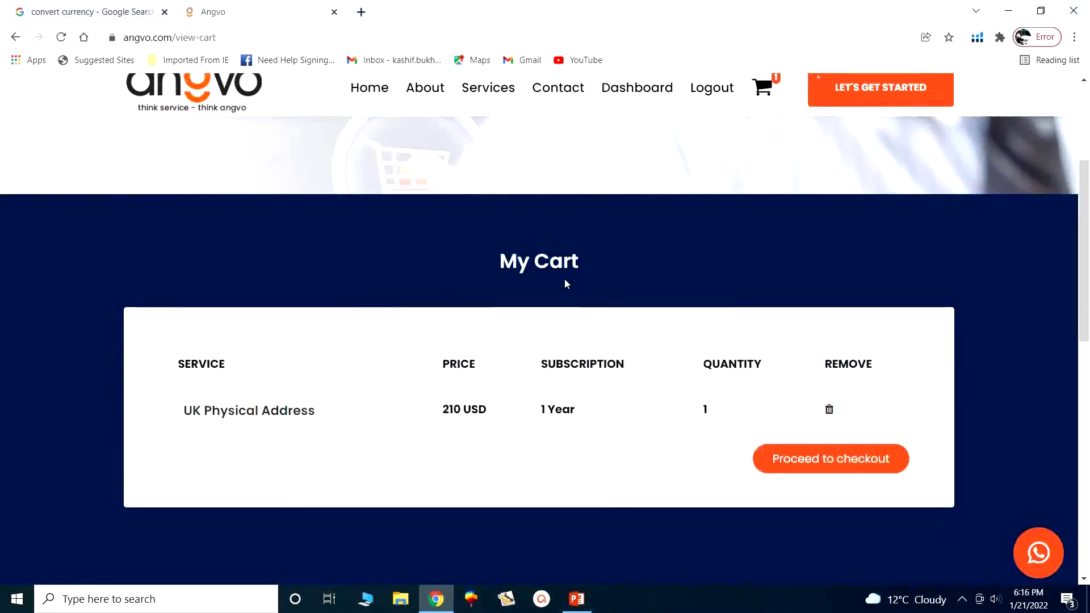
scroll(210, 382, down, 1)
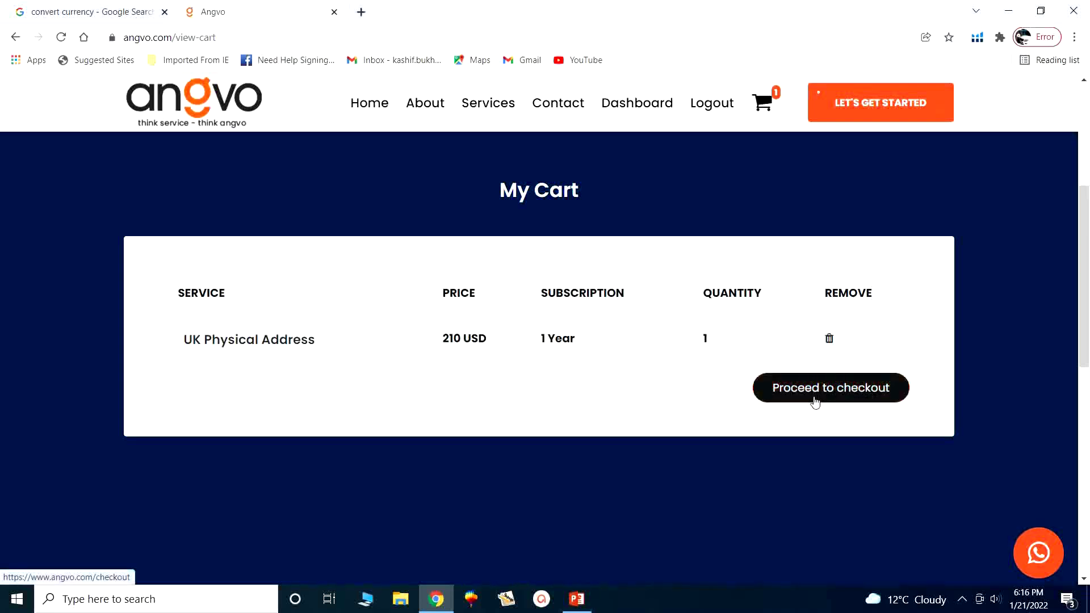
Proceed to checkout and review the payment methods and the 37,065 PKR amount
click(832, 396)
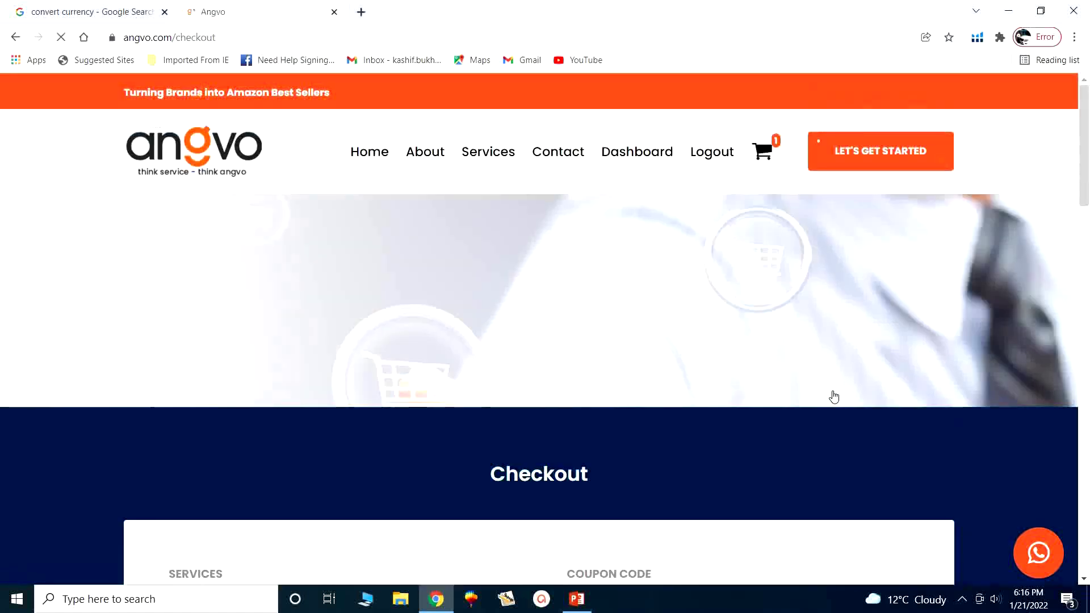
scroll(636, 442, down, 3)
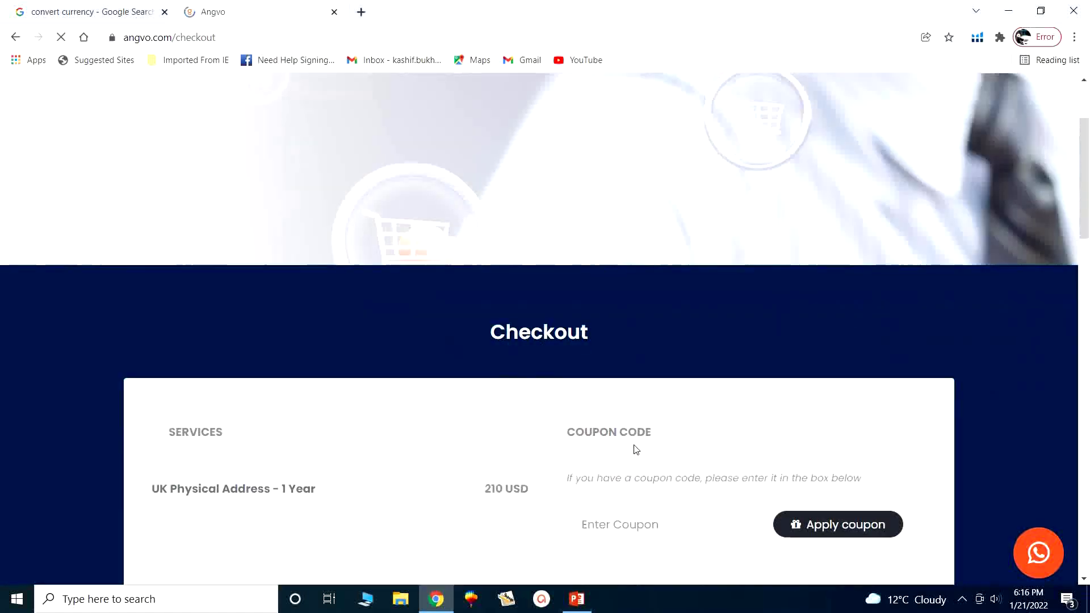
scroll(635, 443, down, 1)
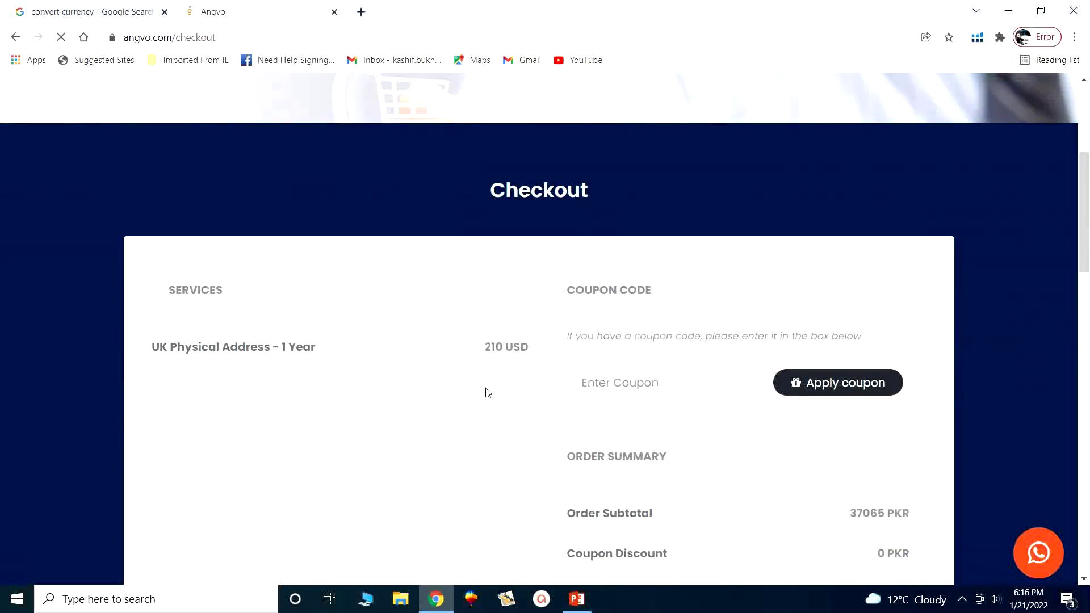
scroll(483, 392, down, 1)
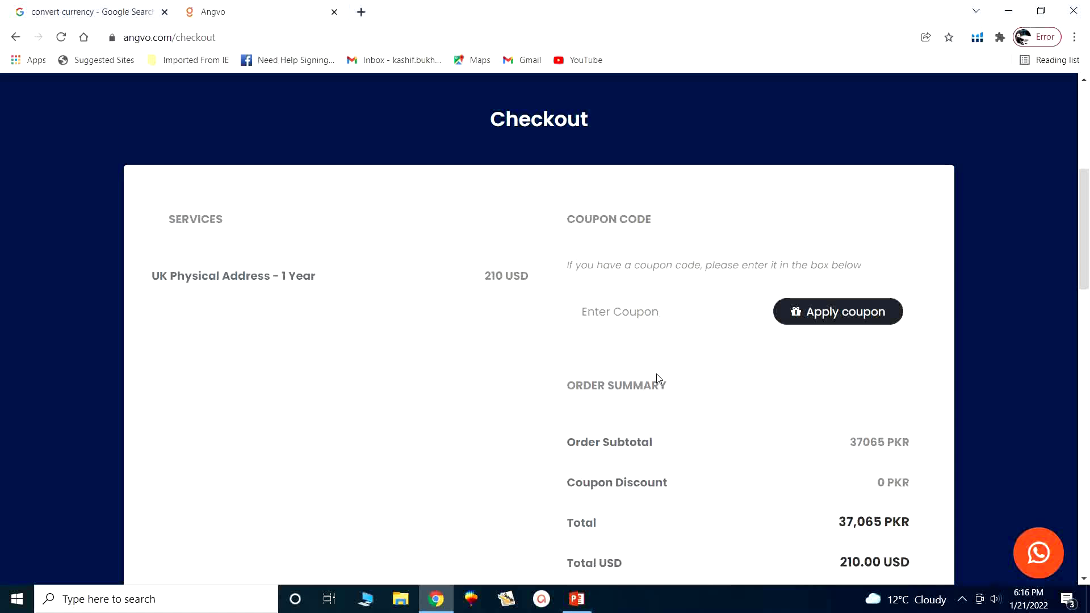
scroll(657, 380, down, 1)
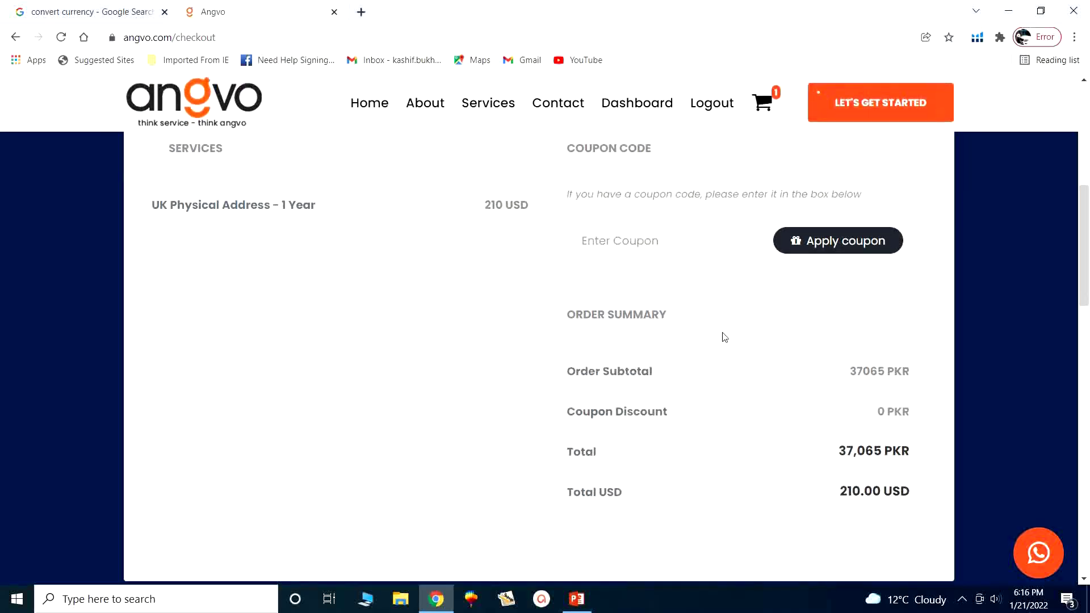
scroll(726, 339, down, 1)
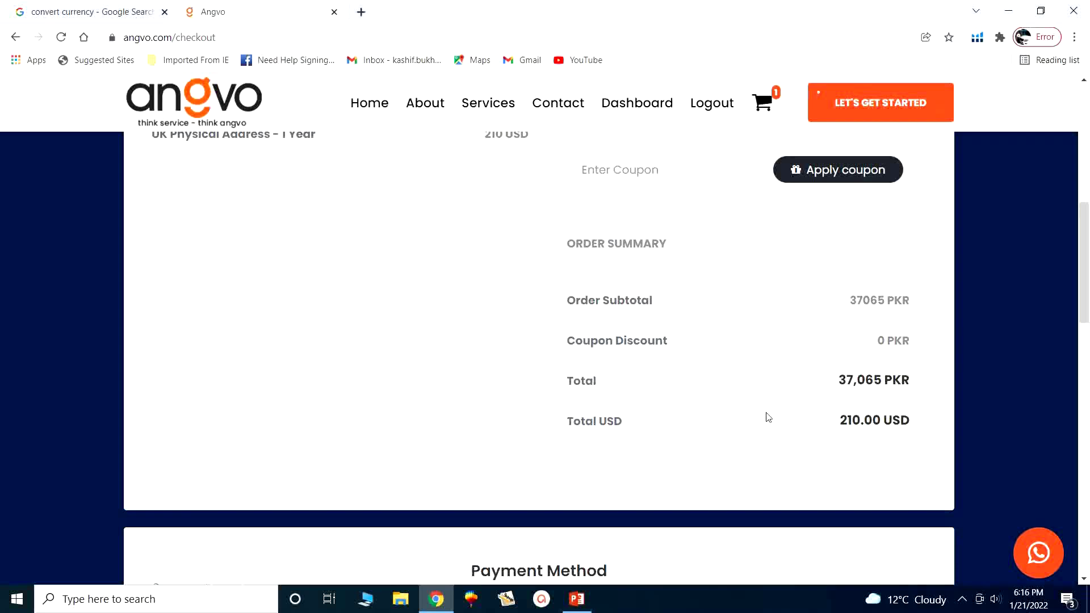
scroll(852, 428, down, 4)
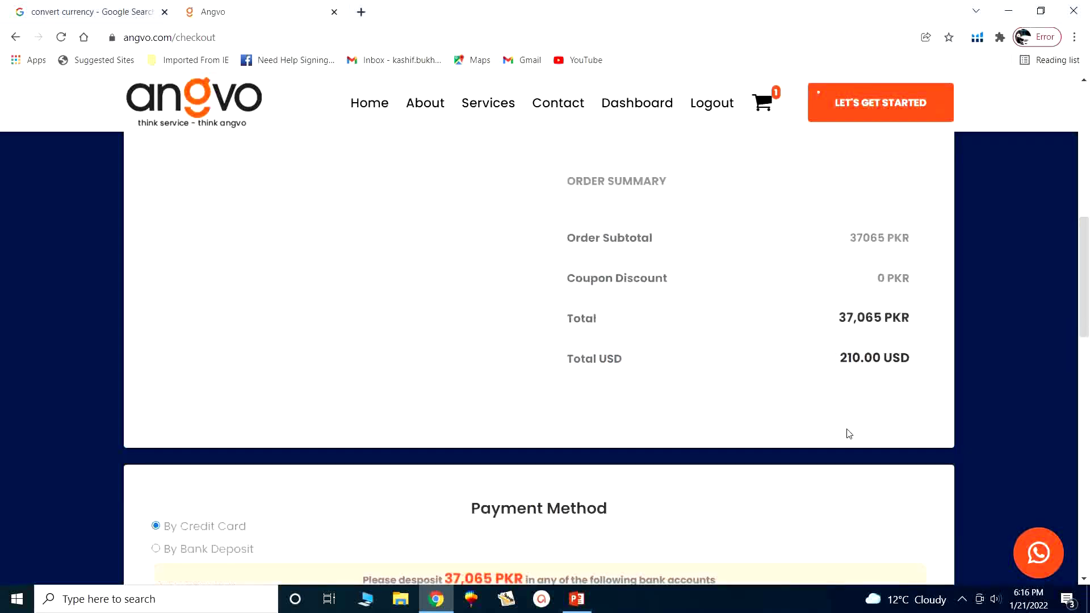
scroll(577, 349, down, 1)
scroll(577, 349, down, 2)
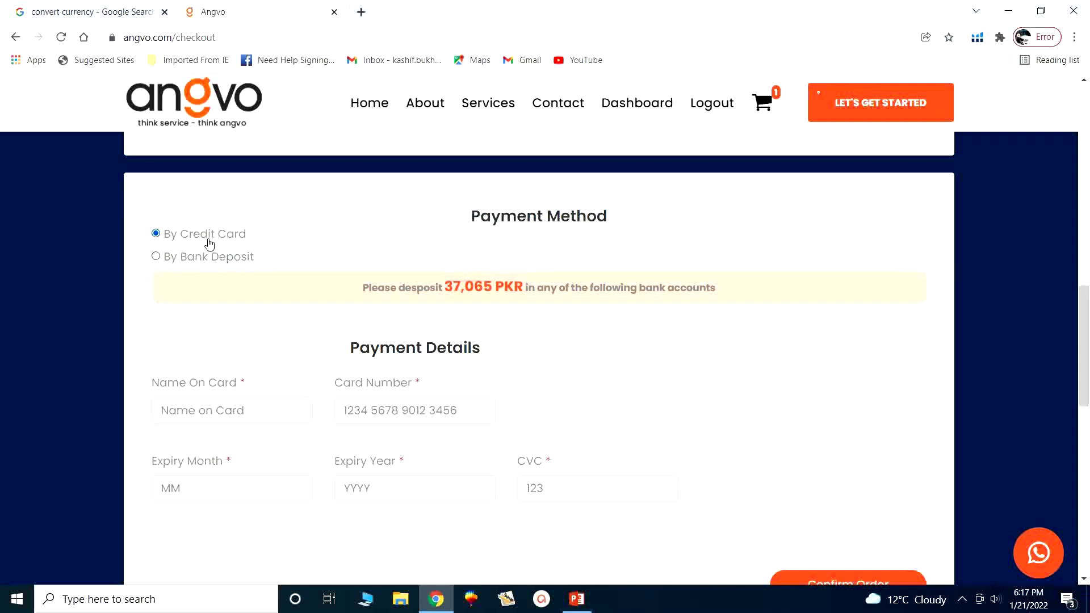
scroll(296, 335, down, 1)
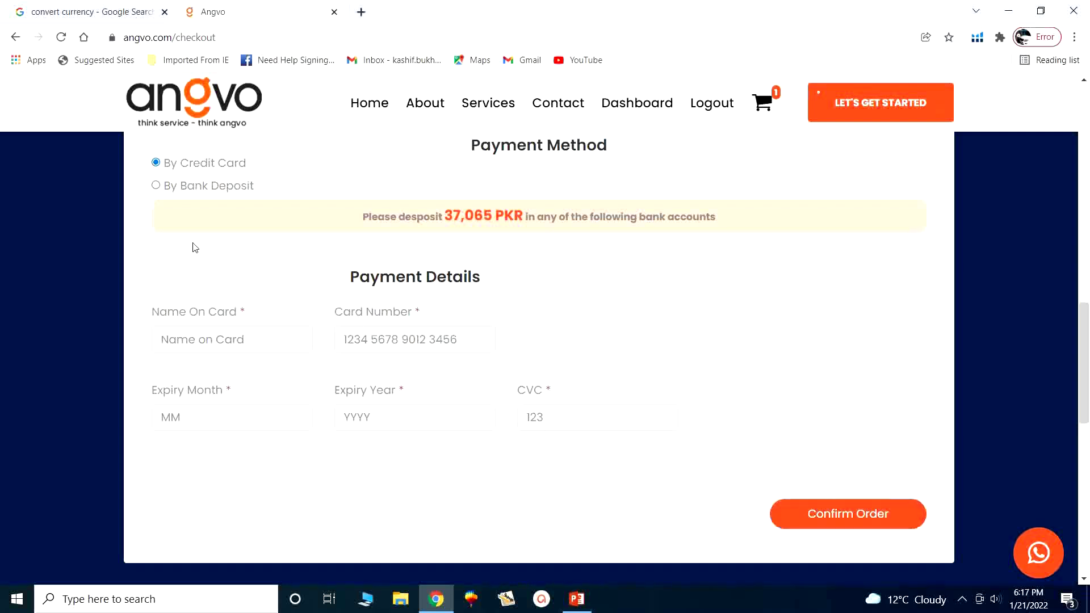
Choose By Bank Deposit, select the bank account details, and confirm the order
click(157, 186)
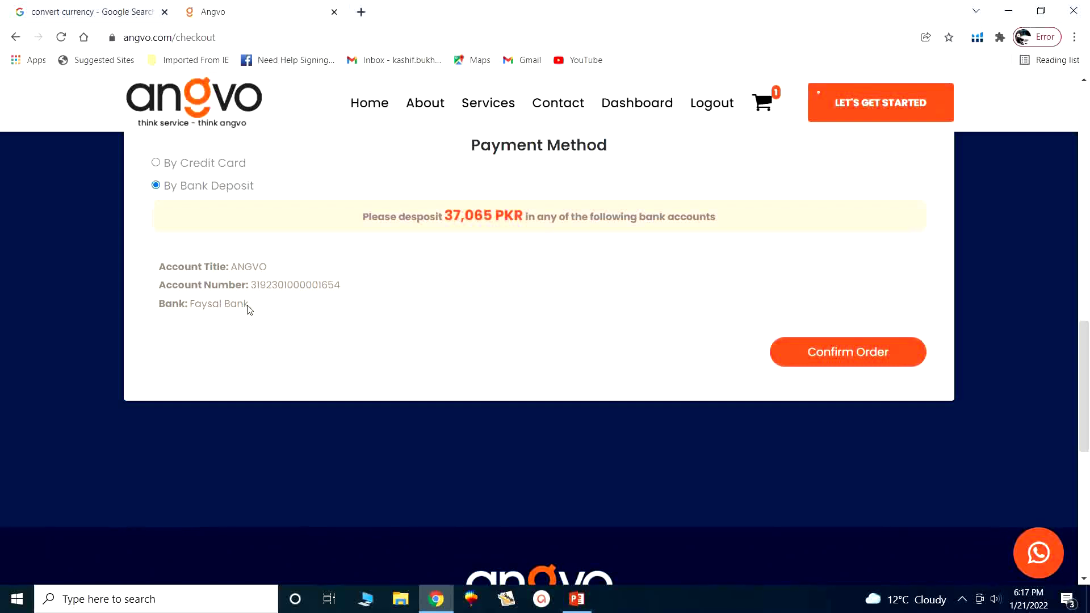
drag(248, 305, 159, 276)
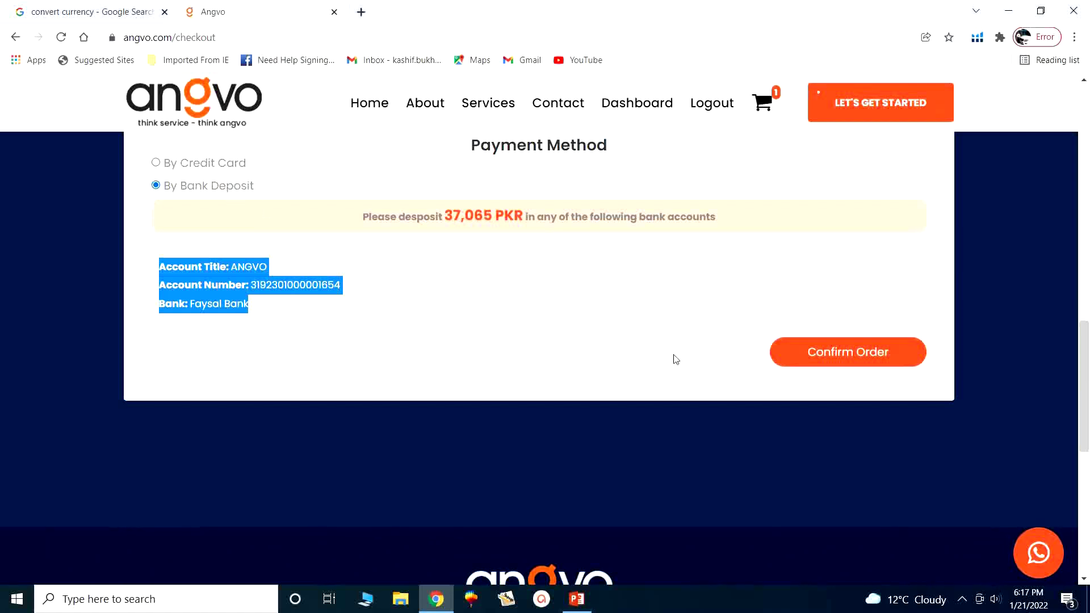
click(835, 363)
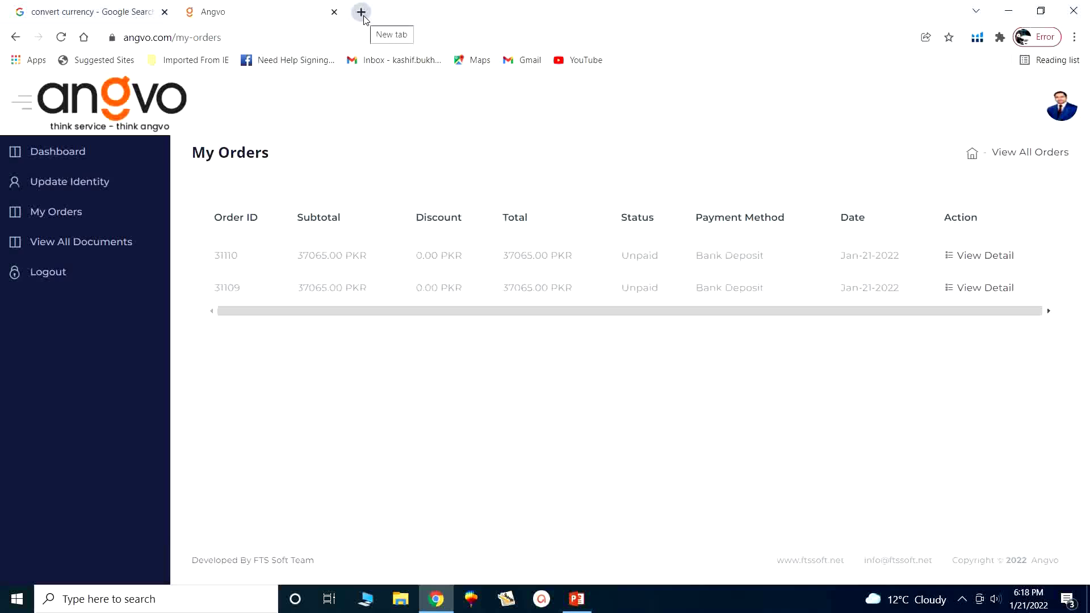
Open Angvo's 'Order placed successfully!' email in Gmail and read down to Verify Payment
click(360, 12)
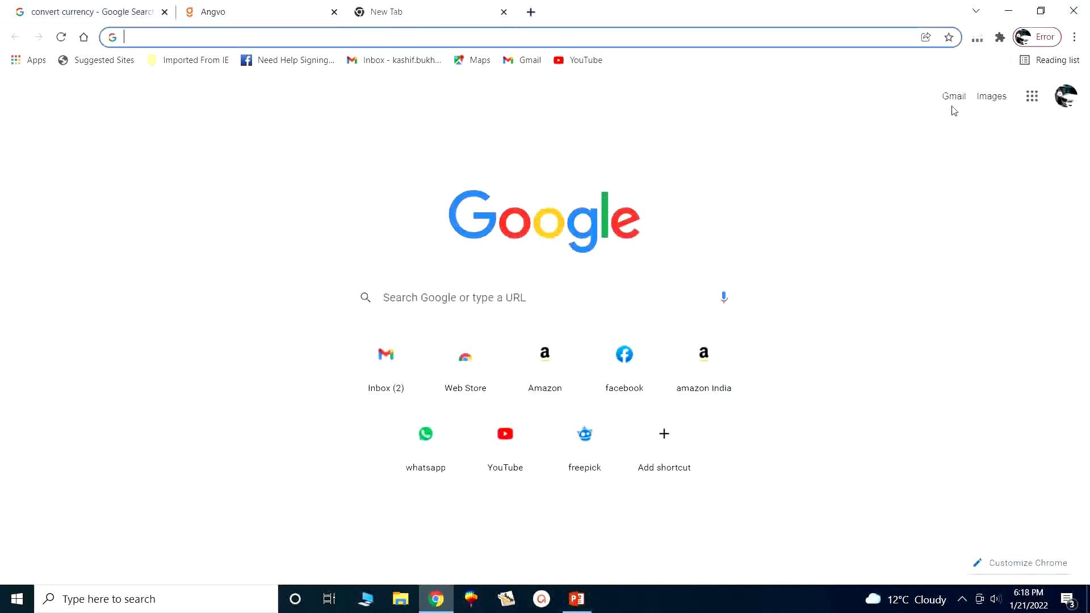
click(952, 100)
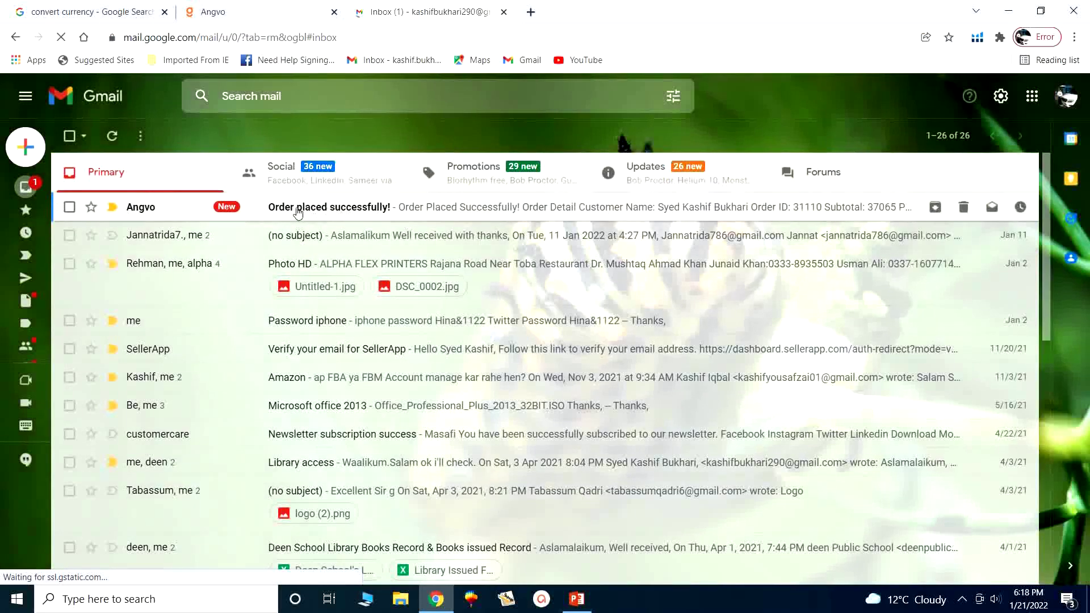
click(245, 209)
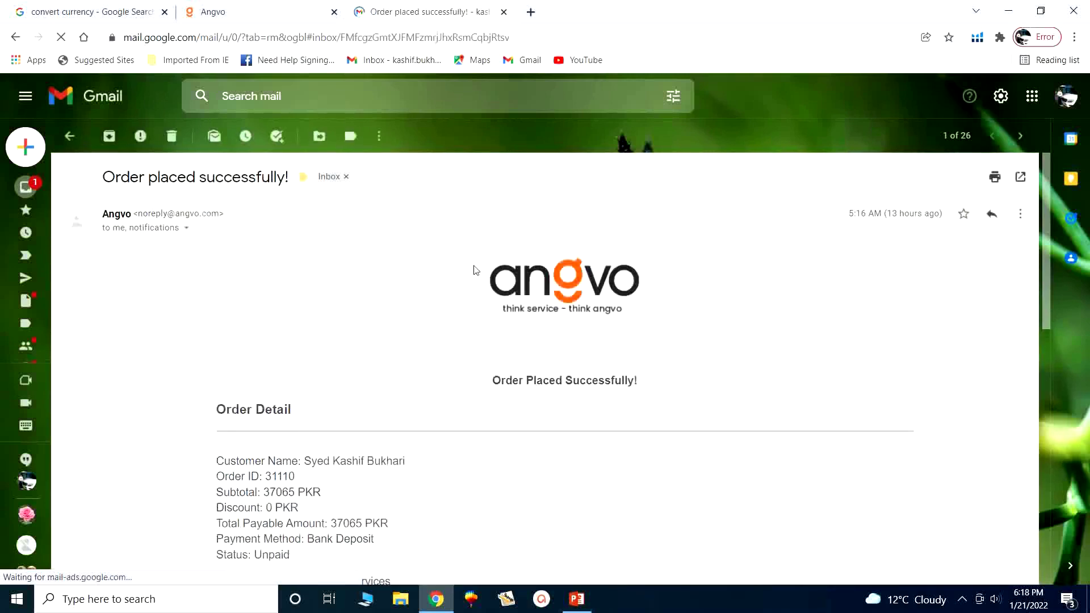
scroll(562, 329, down, 3)
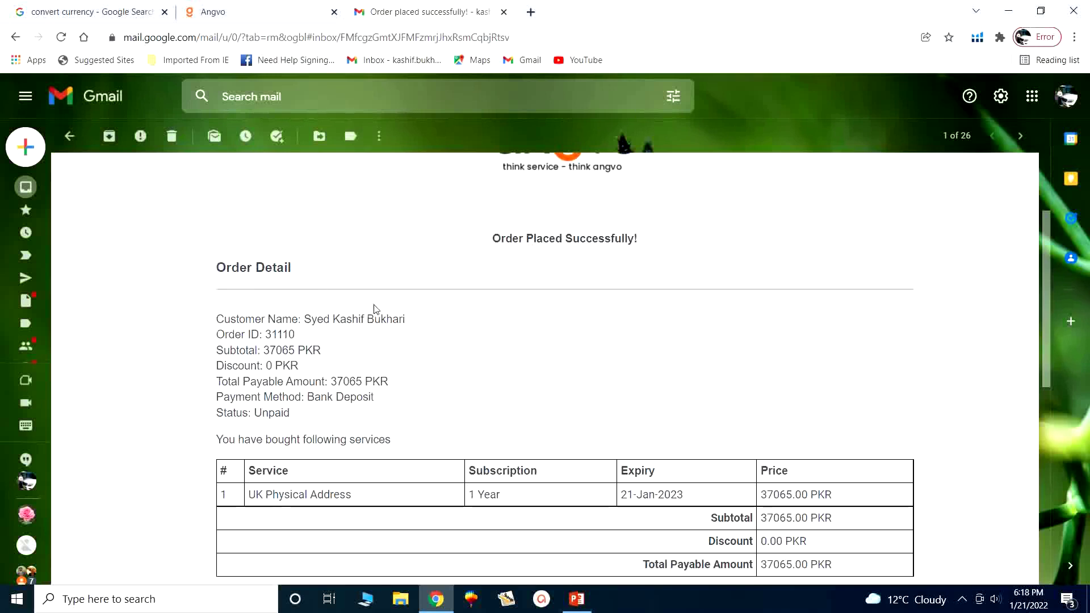
scroll(379, 339, down, 1)
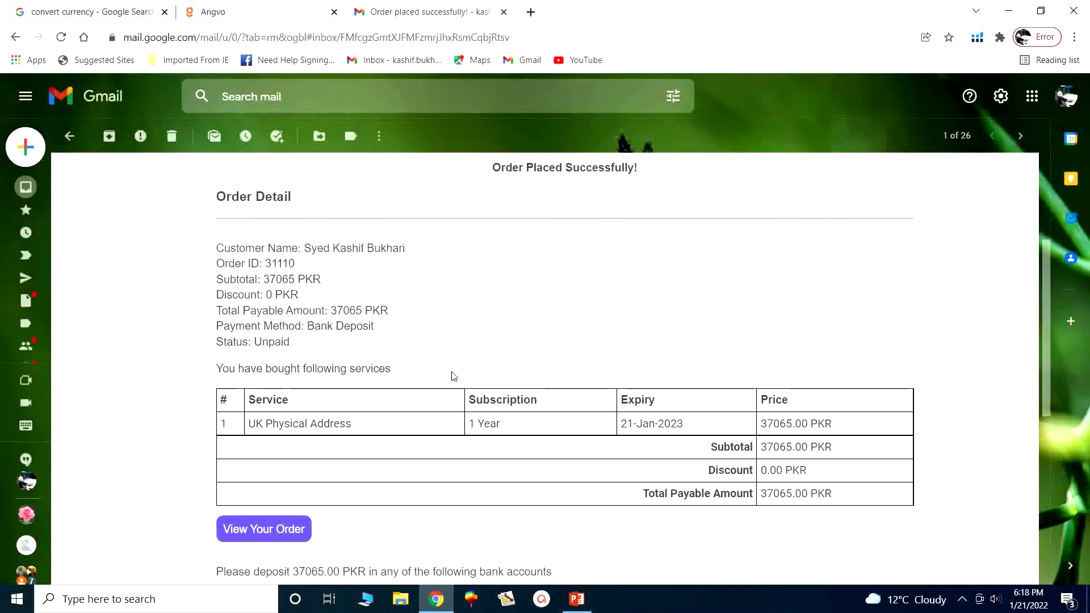
scroll(454, 378, down, 1)
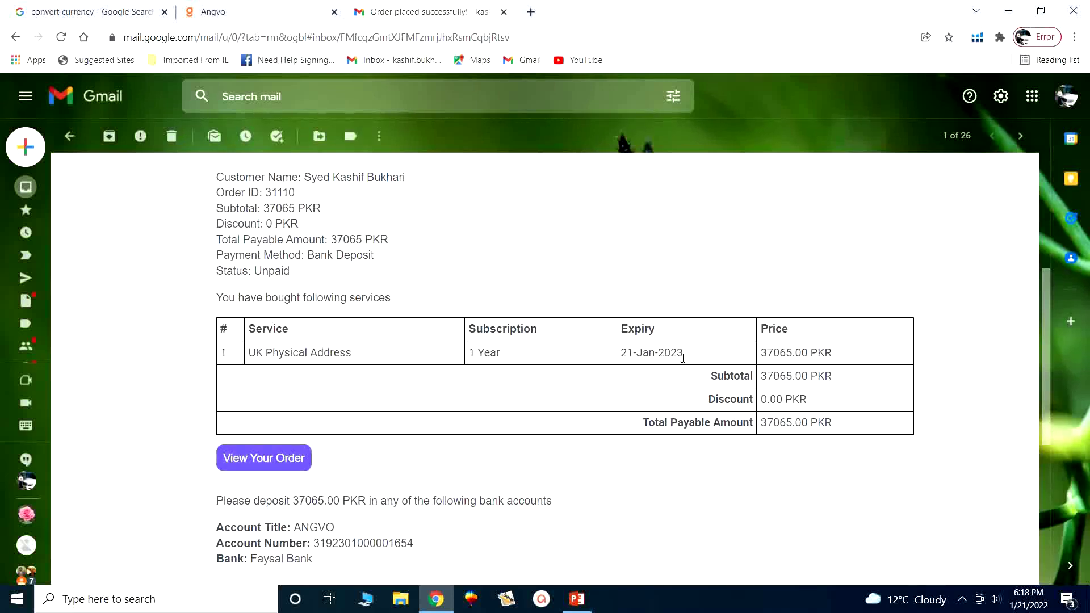
scroll(532, 428, down, 3)
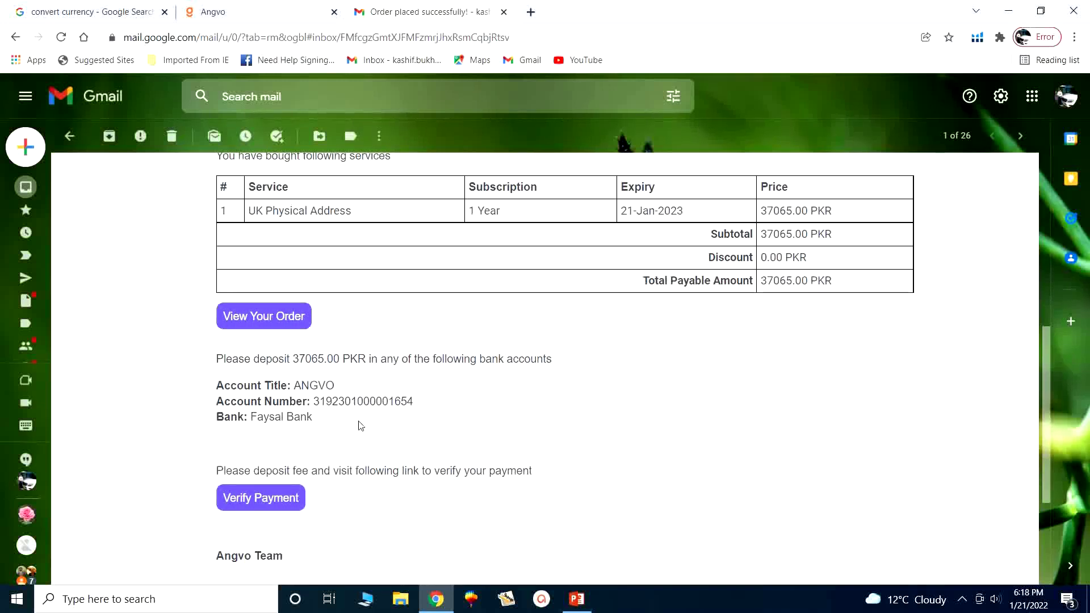
scroll(360, 425, down, 1)
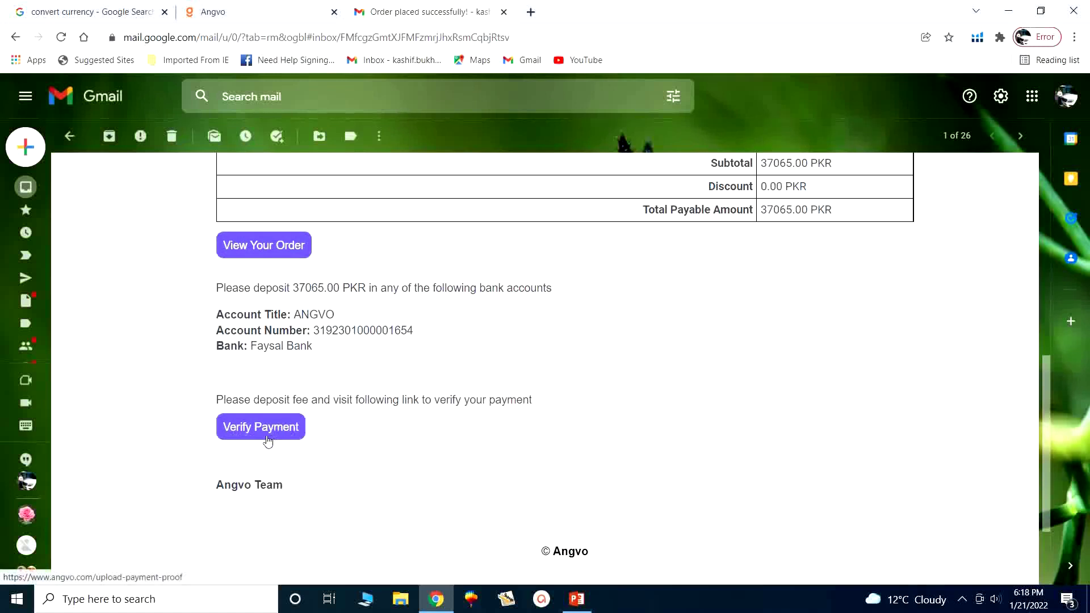
Open the Verify Payment page from the email and select its Order ID field
click(252, 429)
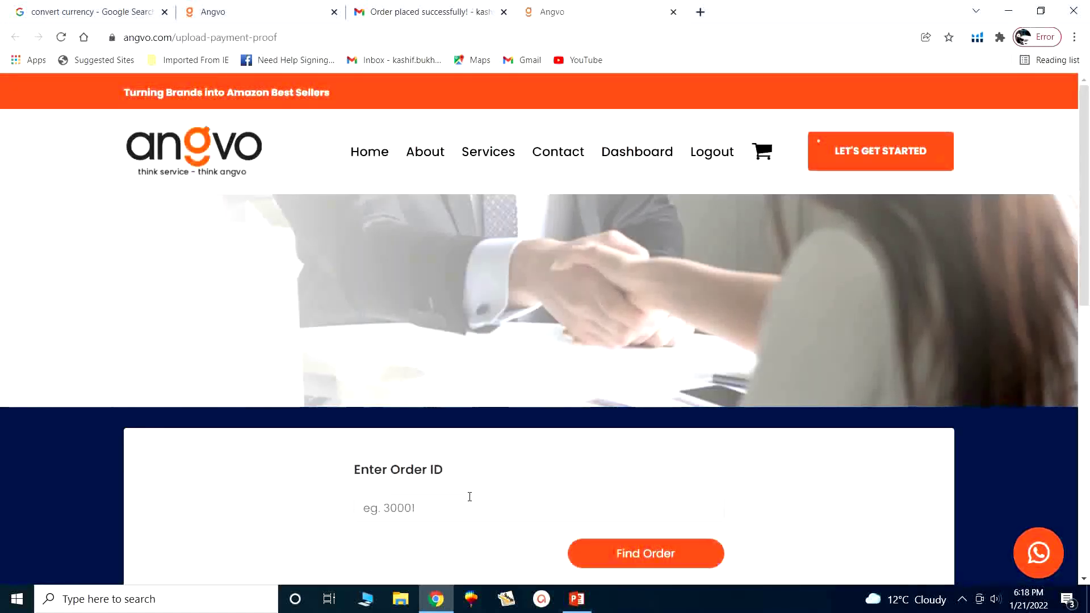
scroll(469, 496, down, 1)
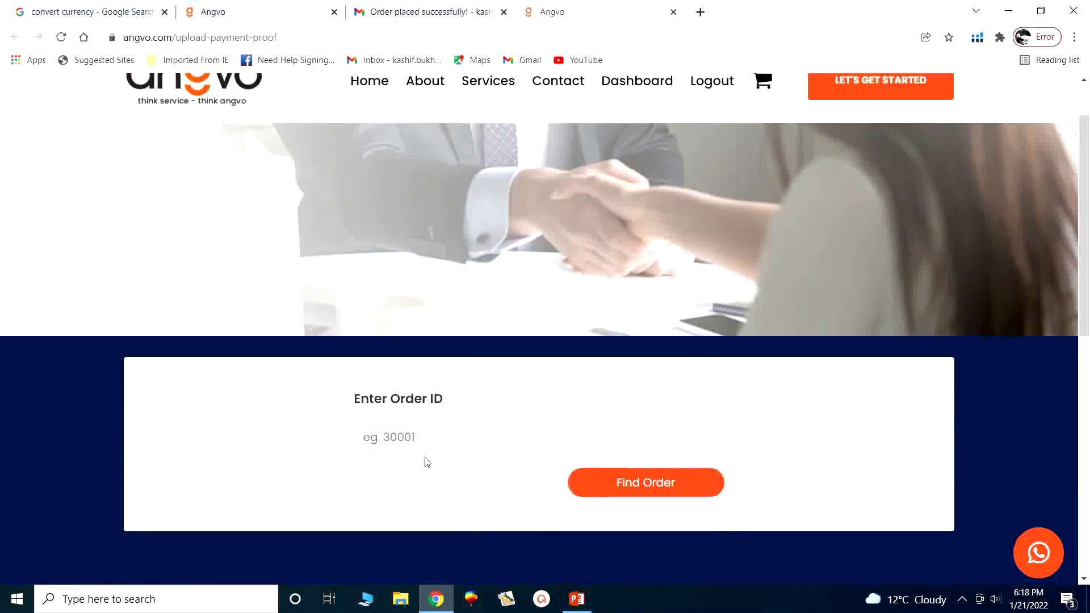
click(477, 438)
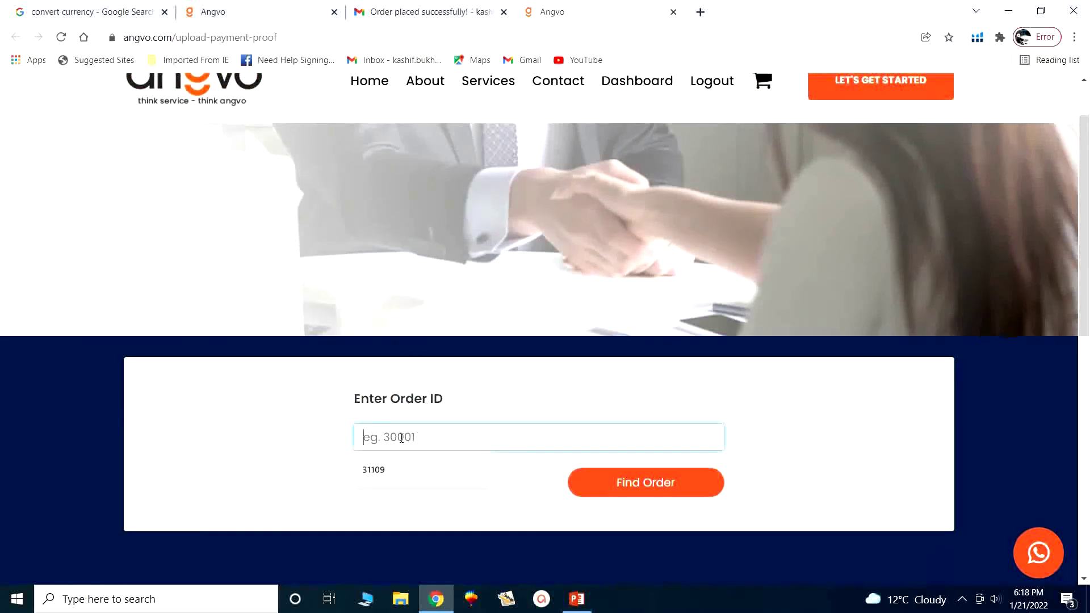
Copy the order ID from the Gmail email and paste it into the Order ID field
click(355, 9)
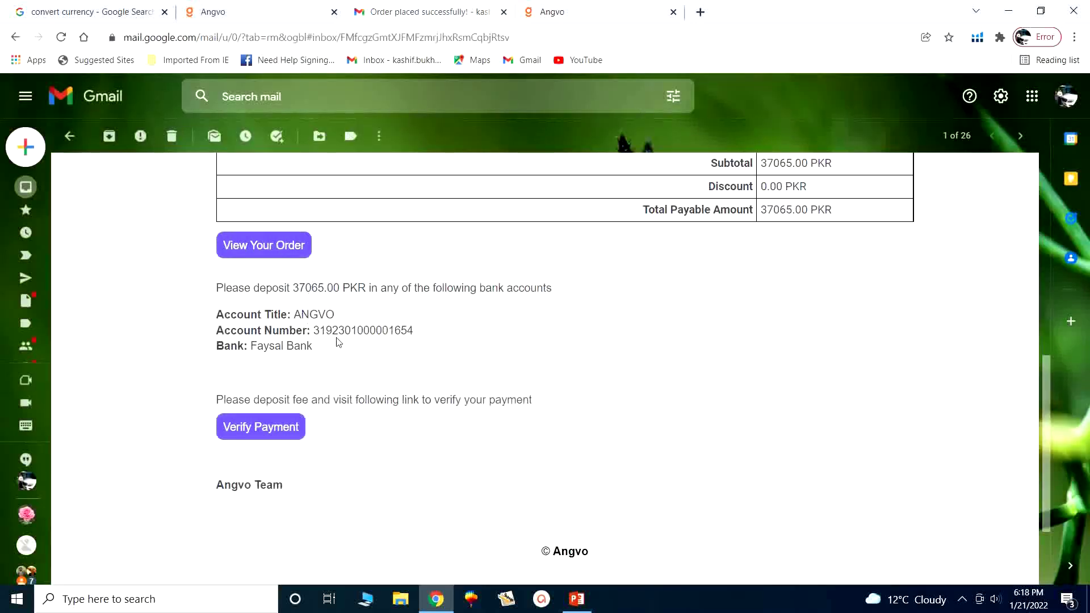
scroll(341, 336, up, 5)
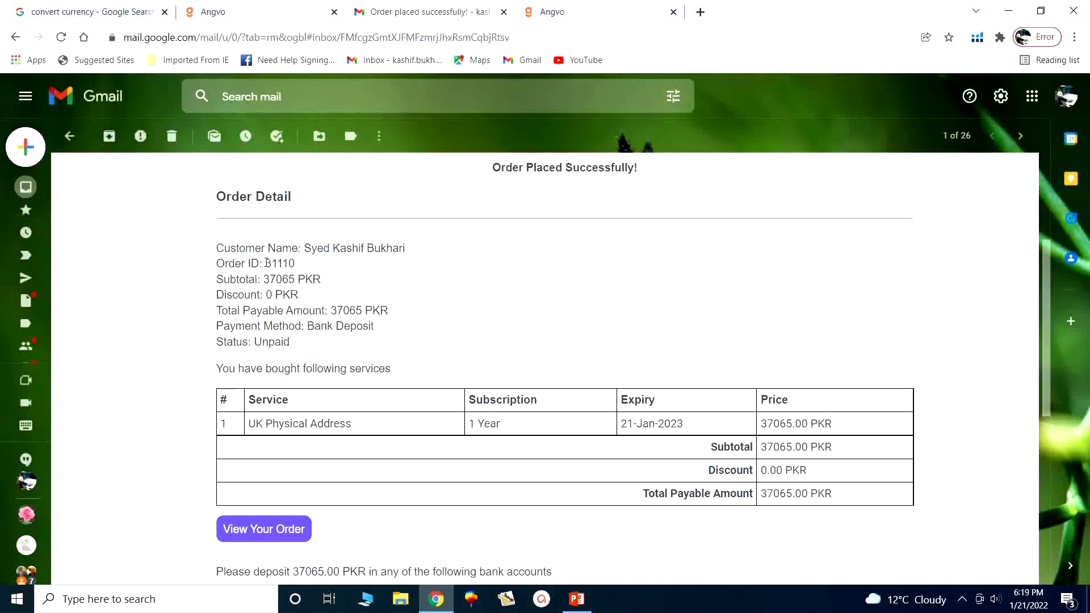
drag(266, 263, 296, 271)
key(ctrl+c)
click(538, 8)
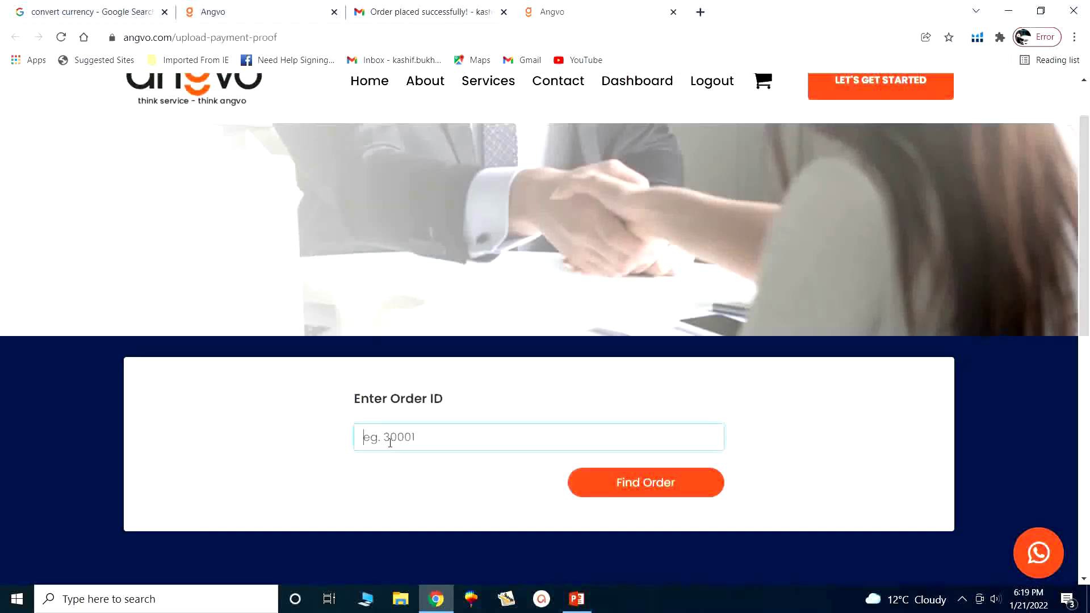
key(ctrl+v)
Find the order and review its unpaid Bank Deposit details and the empty Upload Proof form
click(645, 483)
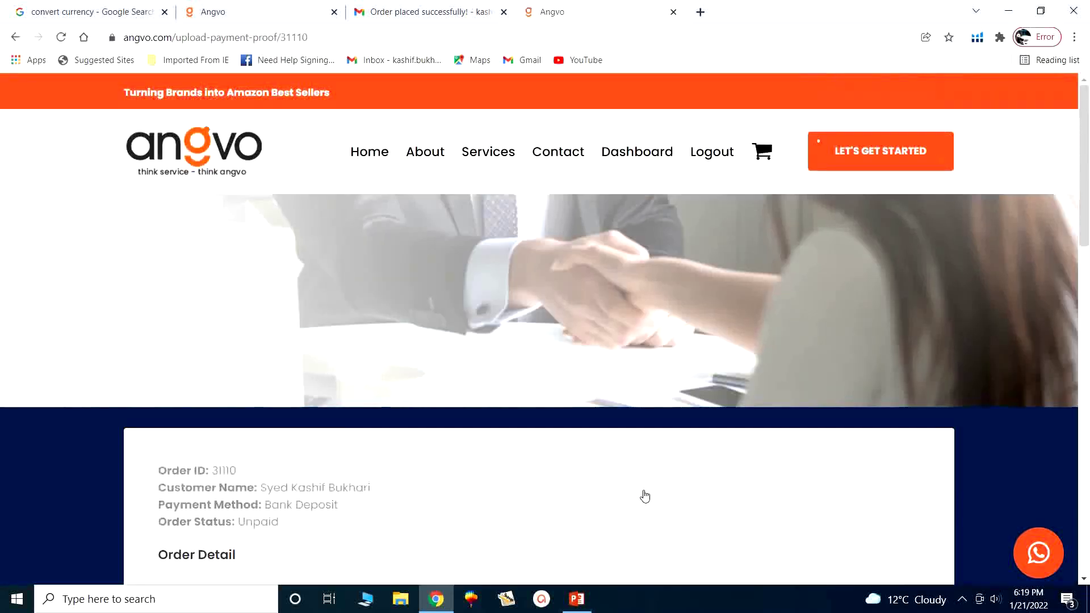
scroll(386, 488, down, 2)
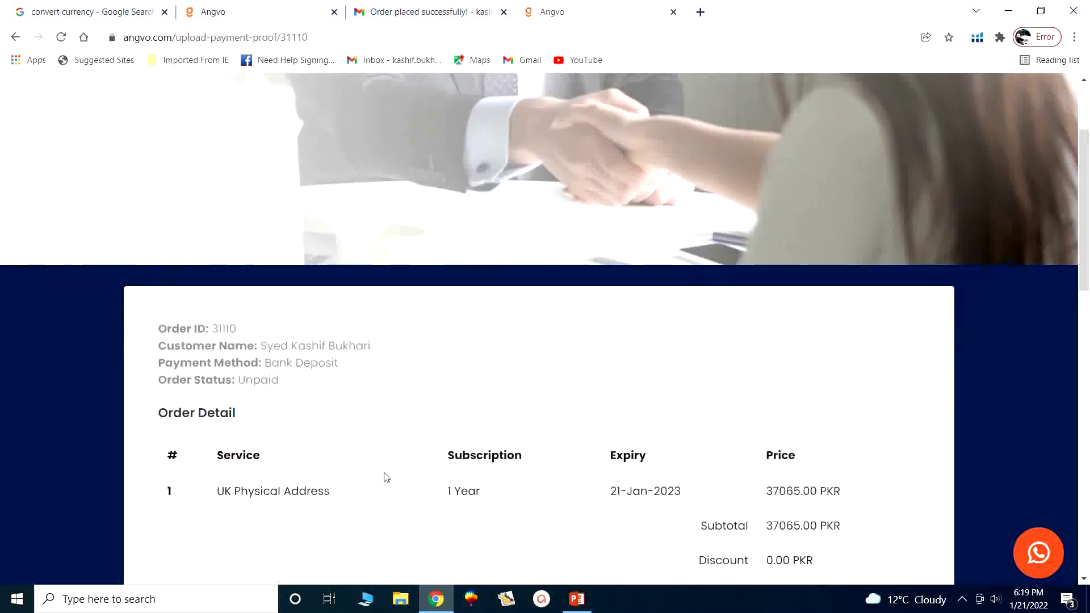
scroll(348, 426, down, 3)
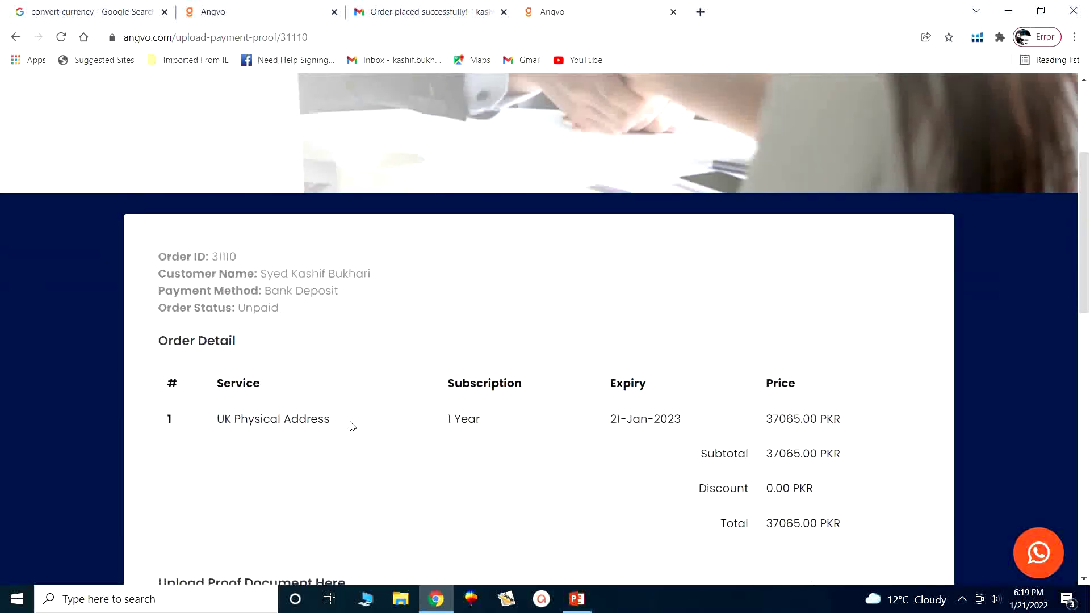
scroll(352, 427, down, 2)
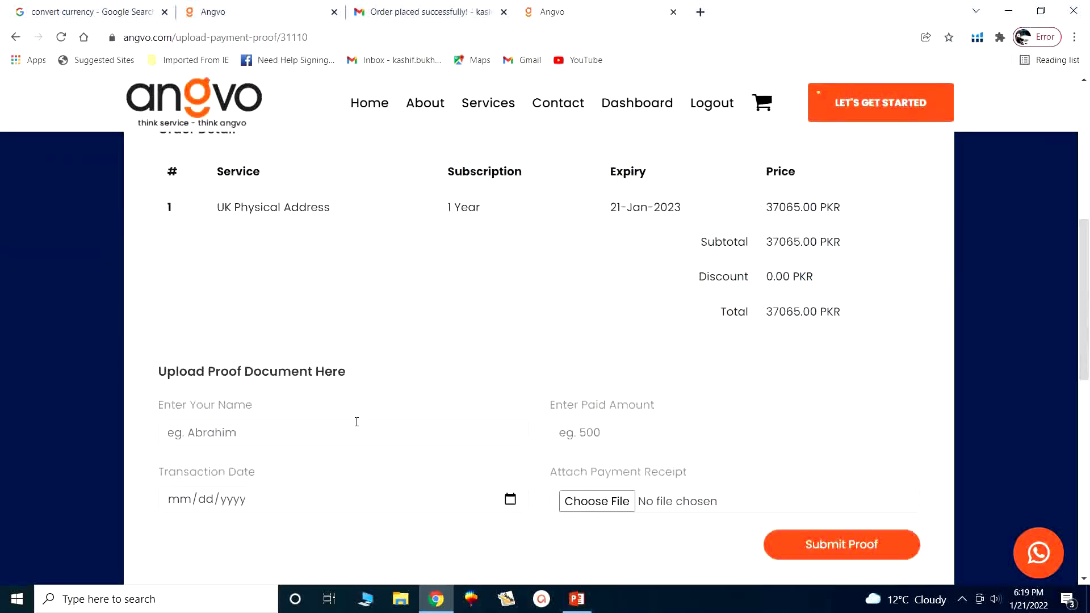
scroll(355, 390, down, 1)
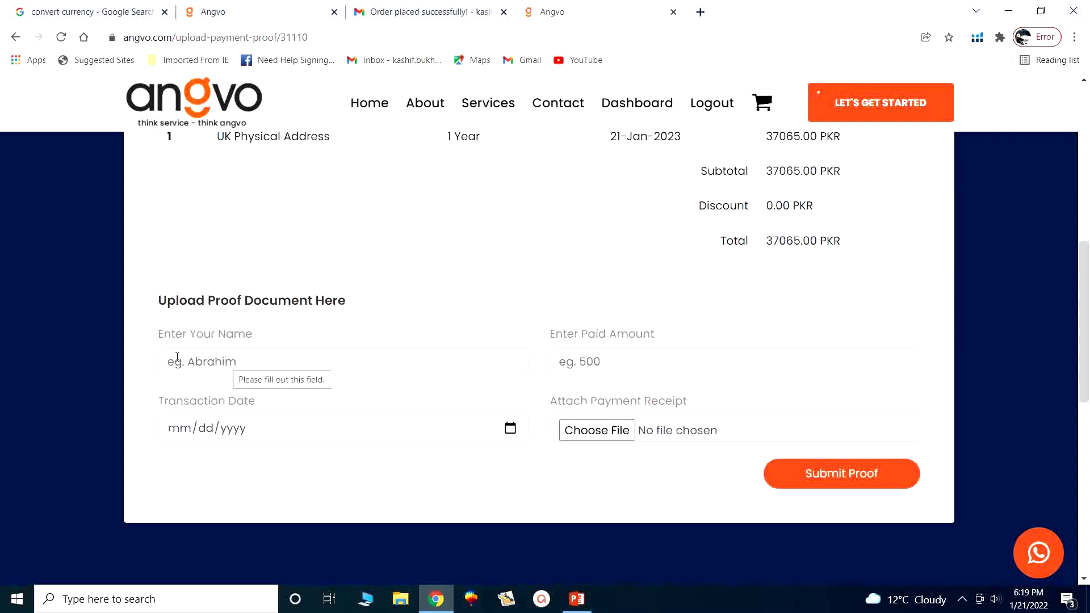
click(225, 358)
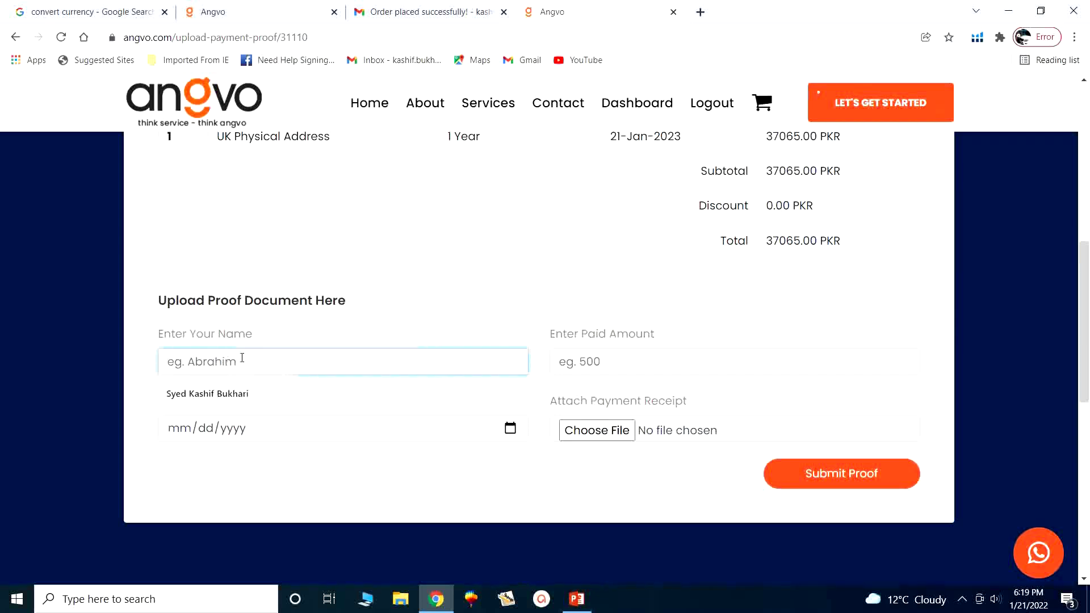
click(588, 359)
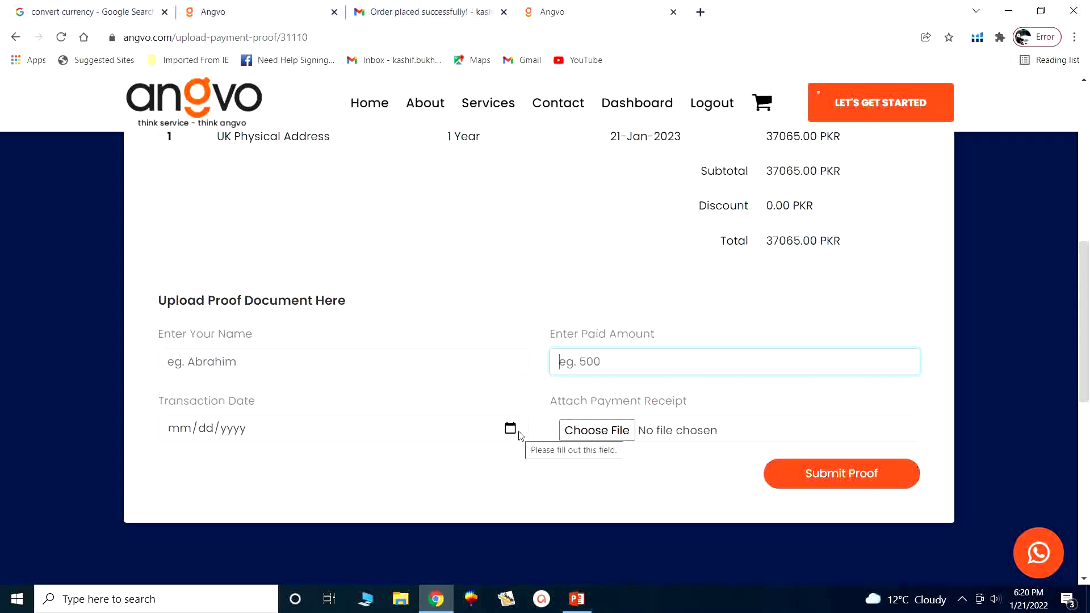
scroll(454, 440, up, 3)
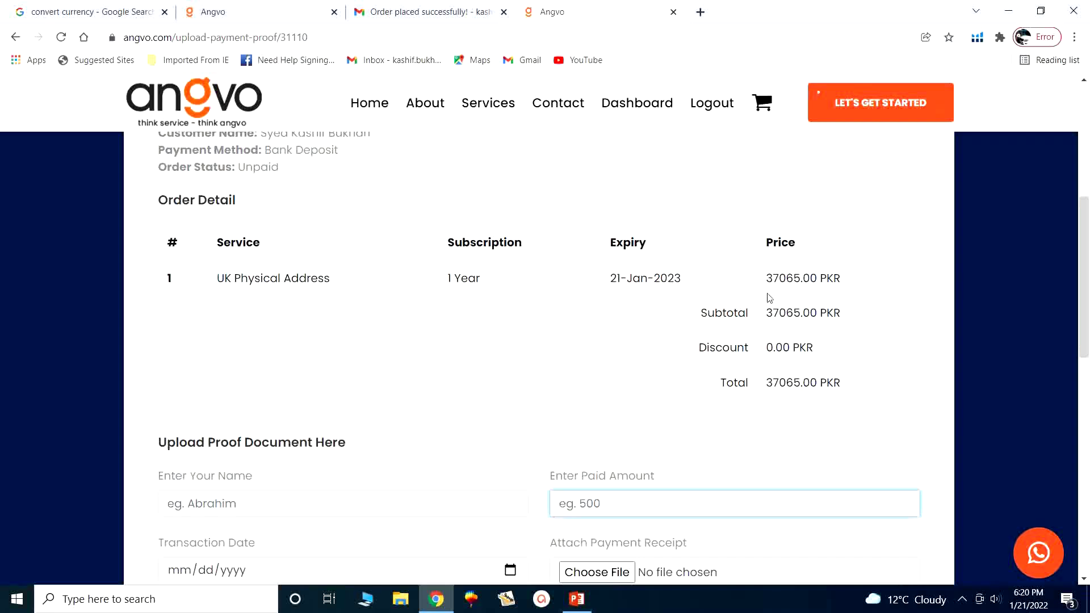
scroll(647, 301, up, 6)
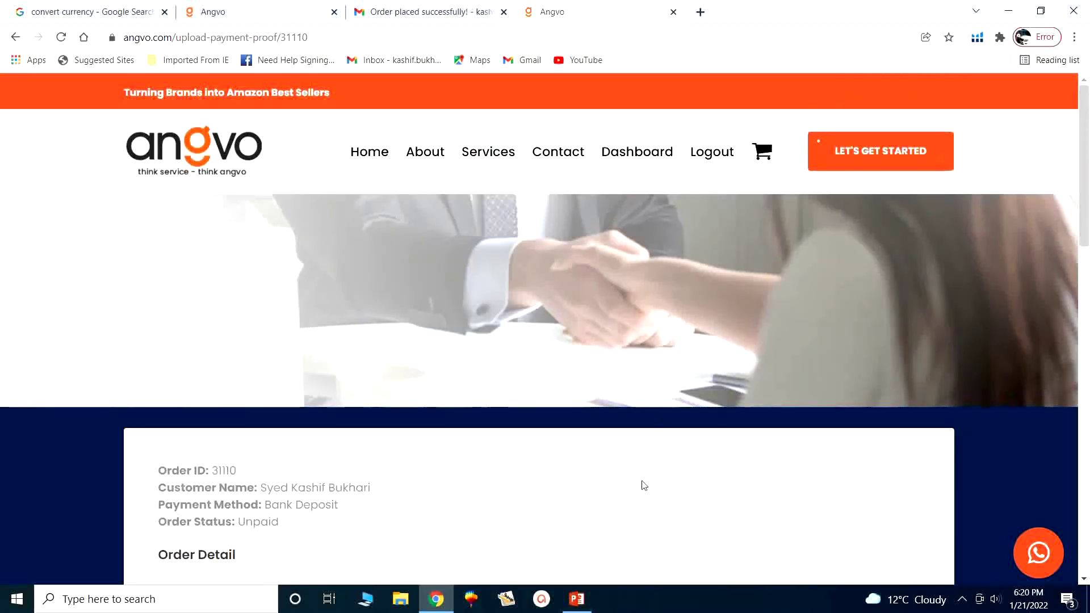
click(565, 511)
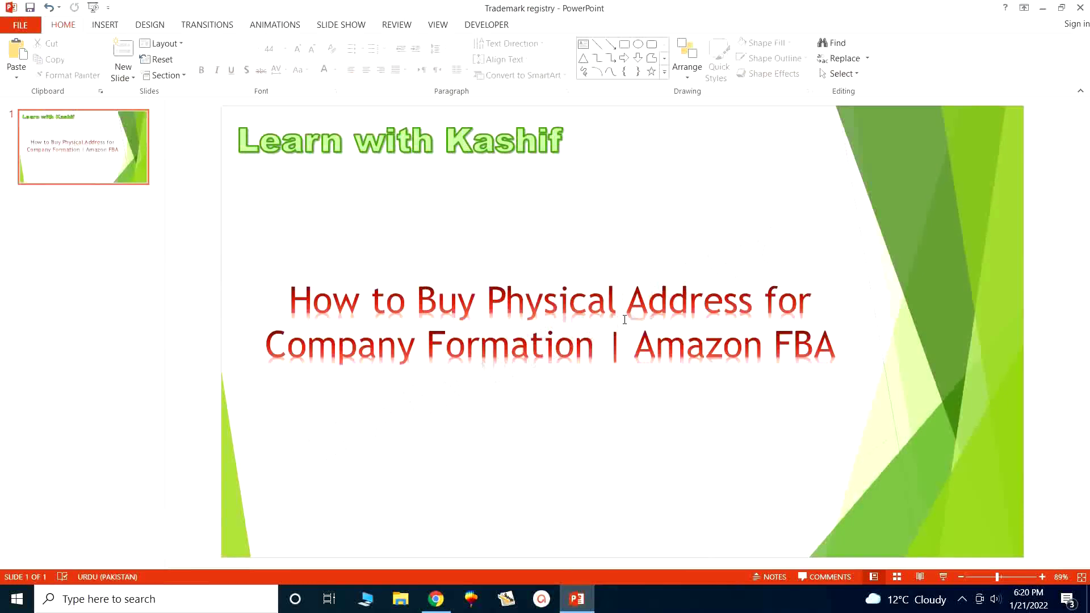
click(586, 602)
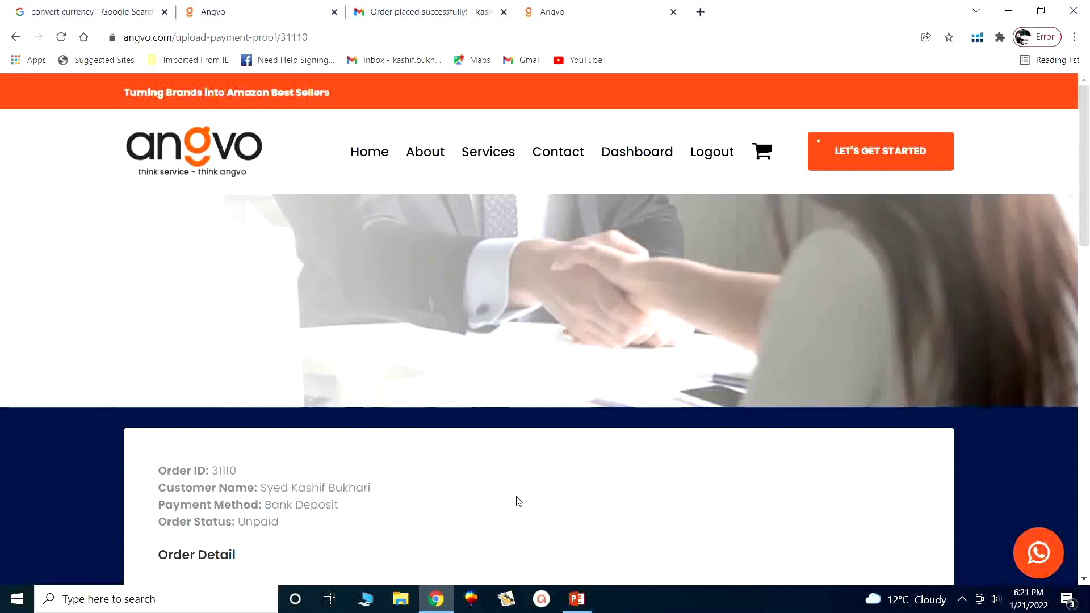
click(572, 607)
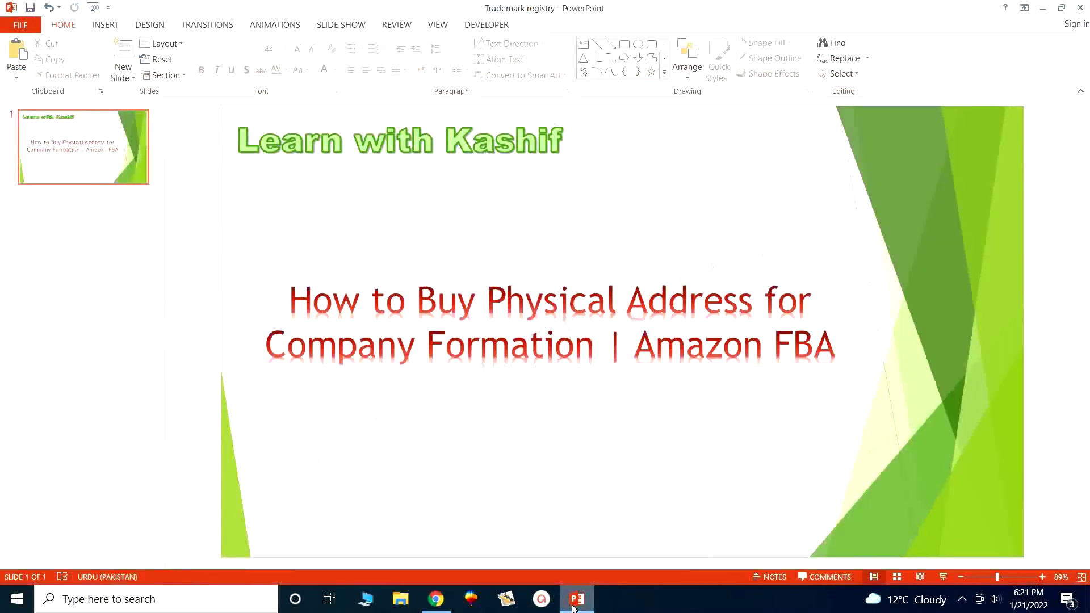
click(572, 607)
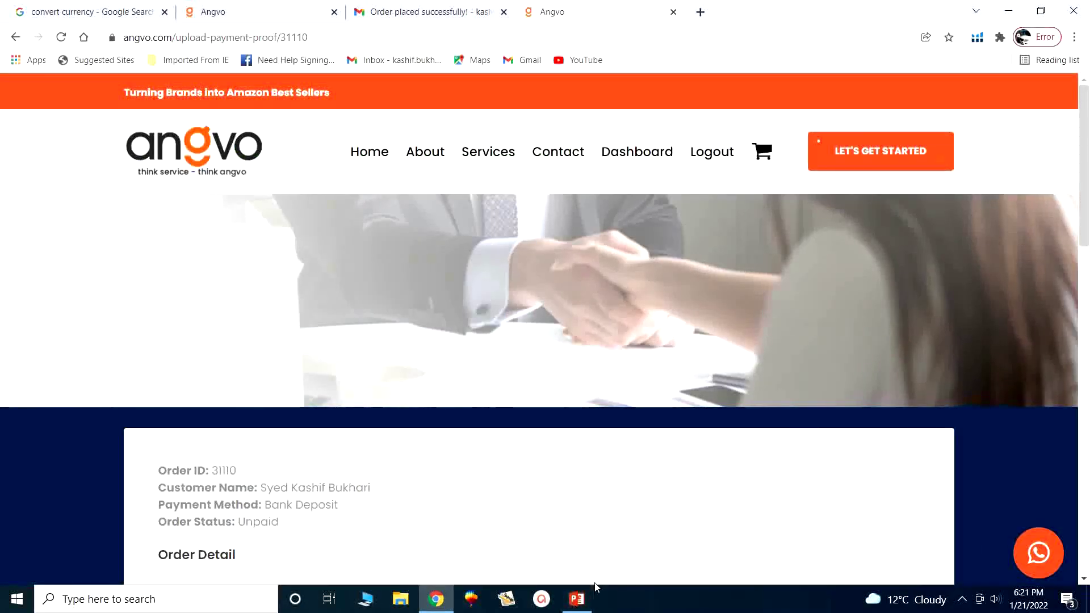
click(965, 601)
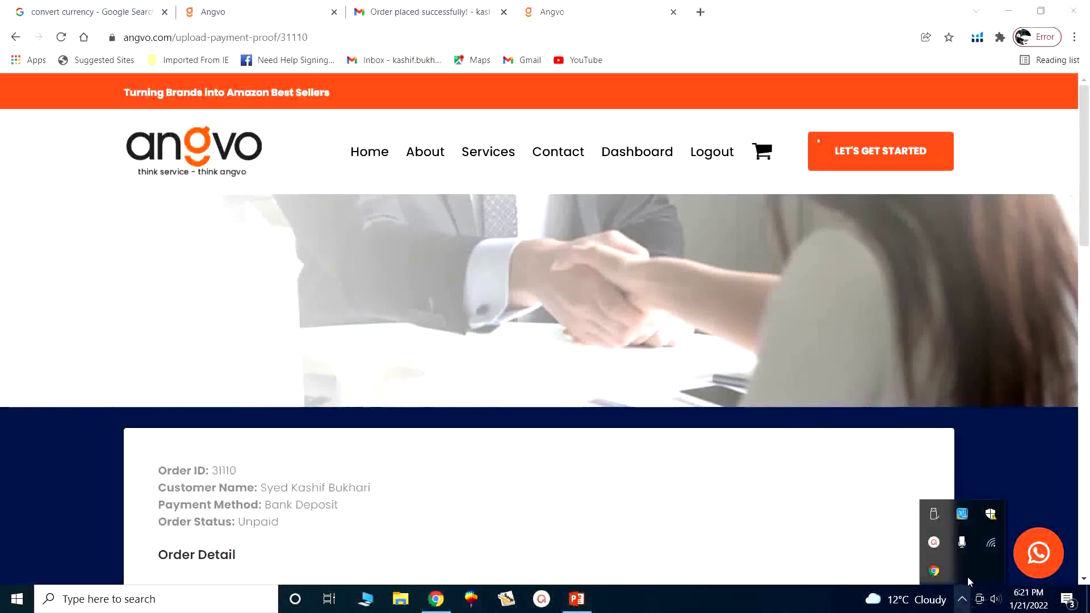
Bring the Trademark registry PowerPoint presentation in front of Chrome
click(935, 544)
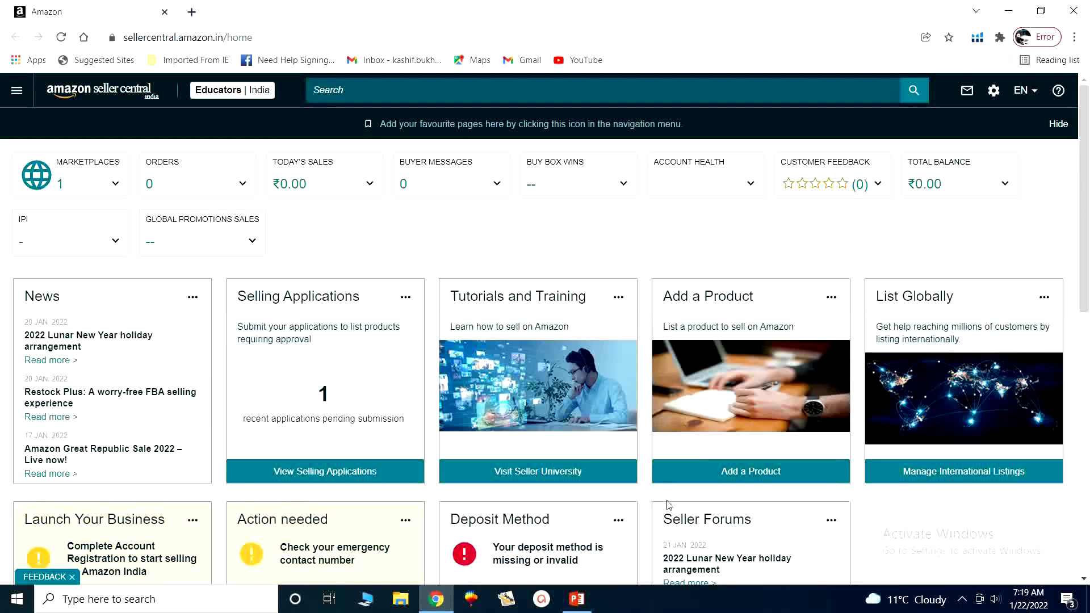
click(577, 600)
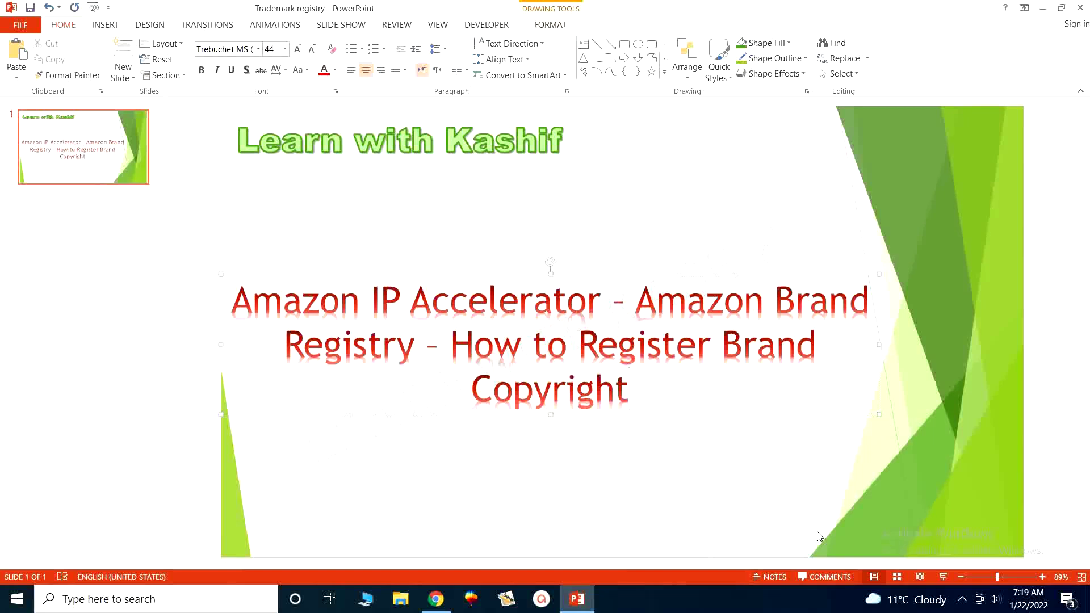
Minimise the PowerPoint presentation so the Seller Central home dashboard shows in Chrome
click(586, 605)
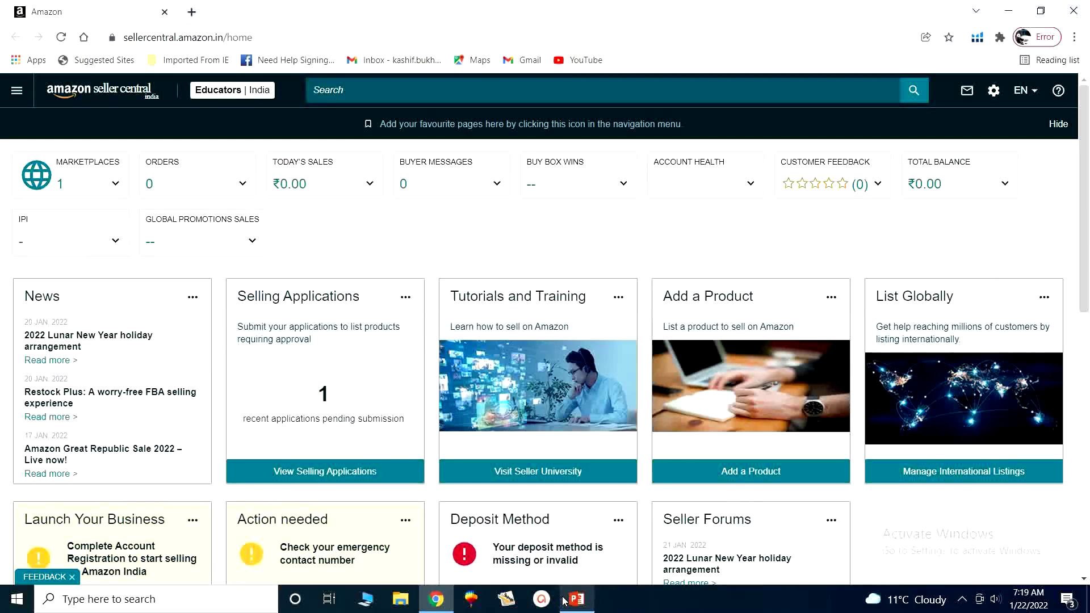
Go to the page footer and open Explore Services under the Services column
scroll(526, 542, down, 8)
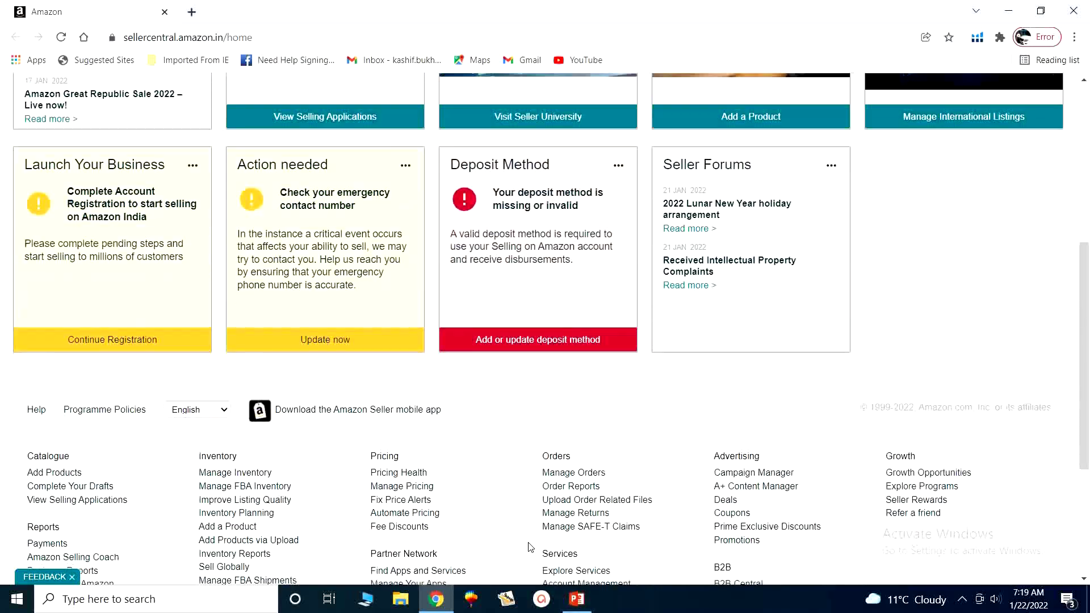
scroll(530, 547, down, 1)
scroll(531, 547, down, 2)
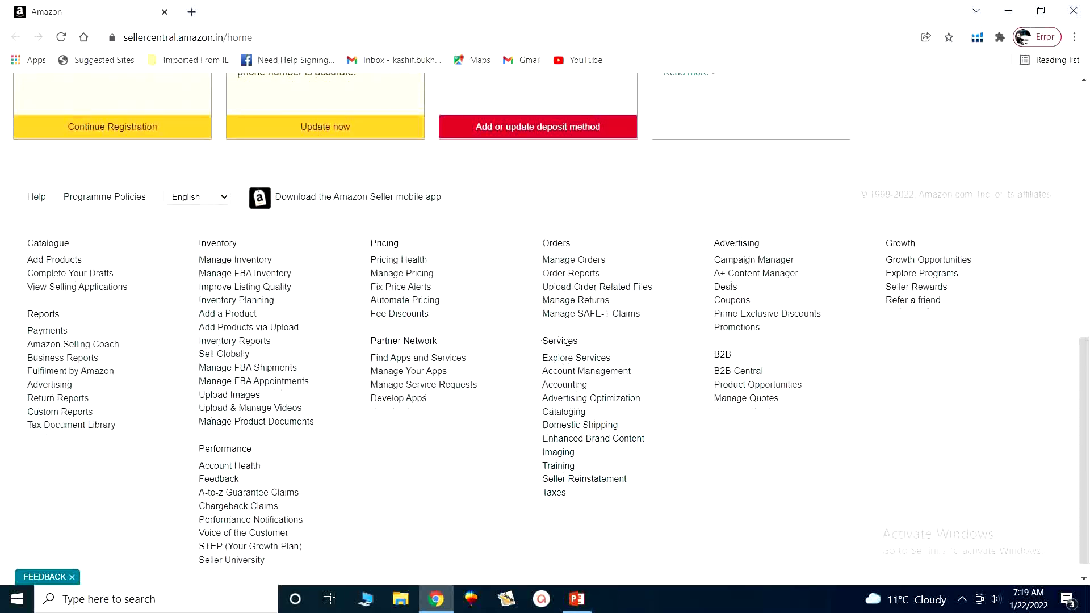
click(577, 360)
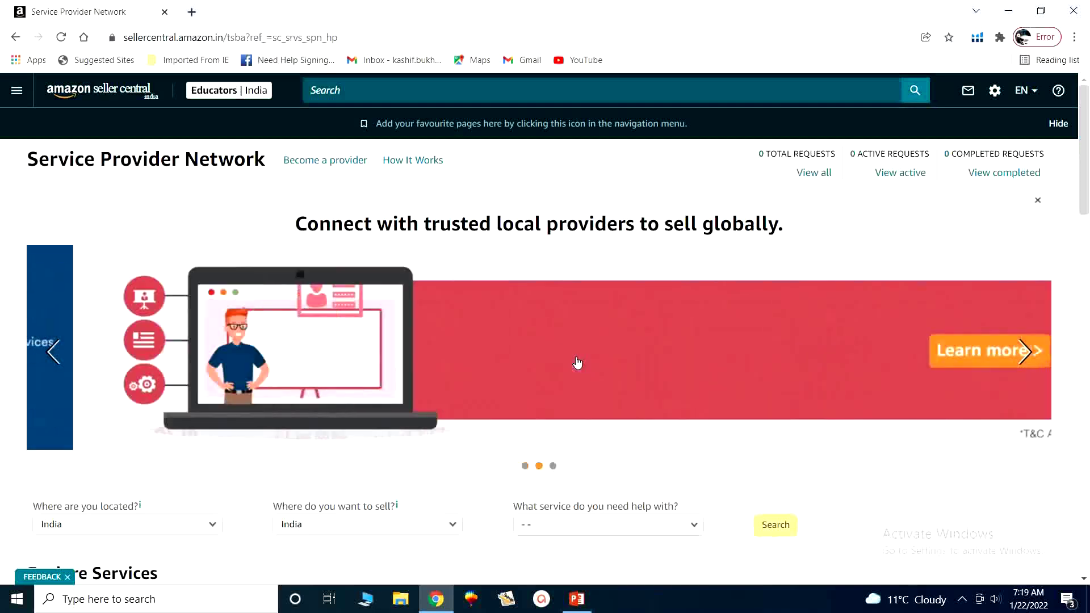
Change 'Where are you located?' from India to United Kingdom in the provider search
scroll(577, 362, down, 1)
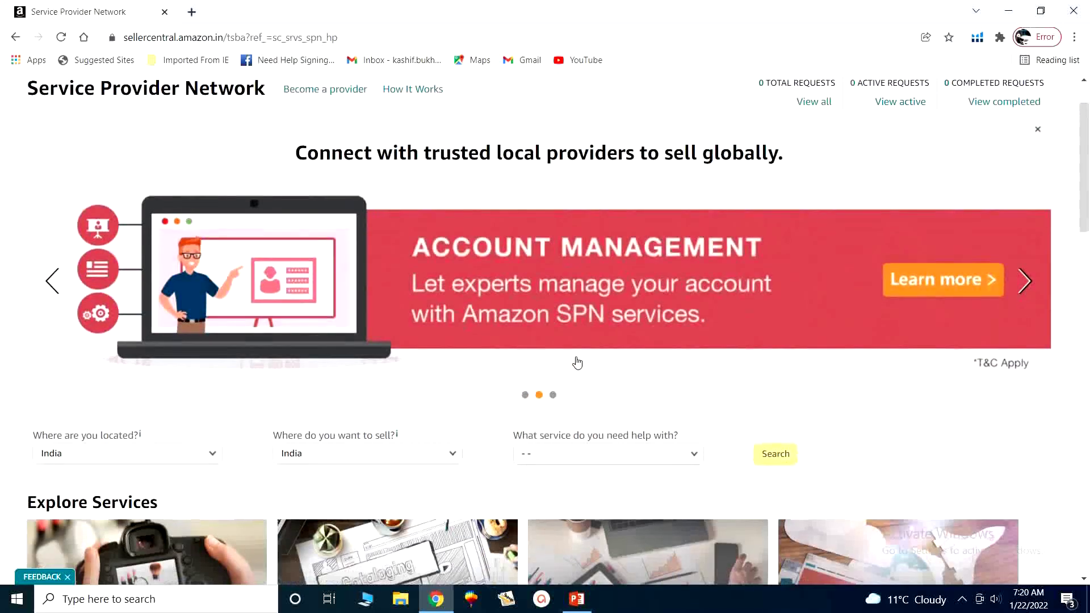
scroll(577, 362, down, 4)
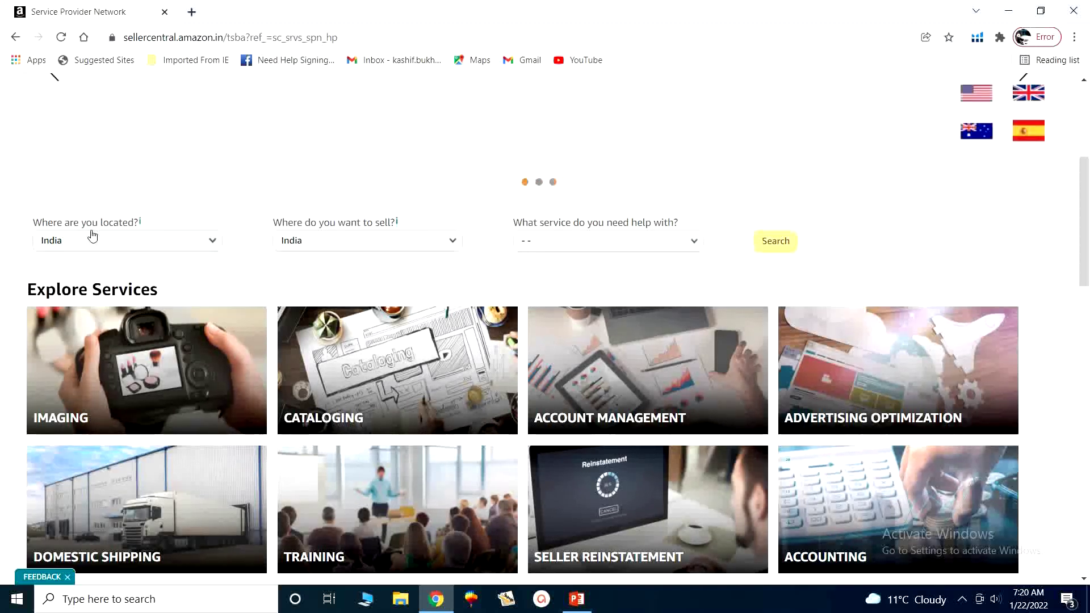
click(213, 242)
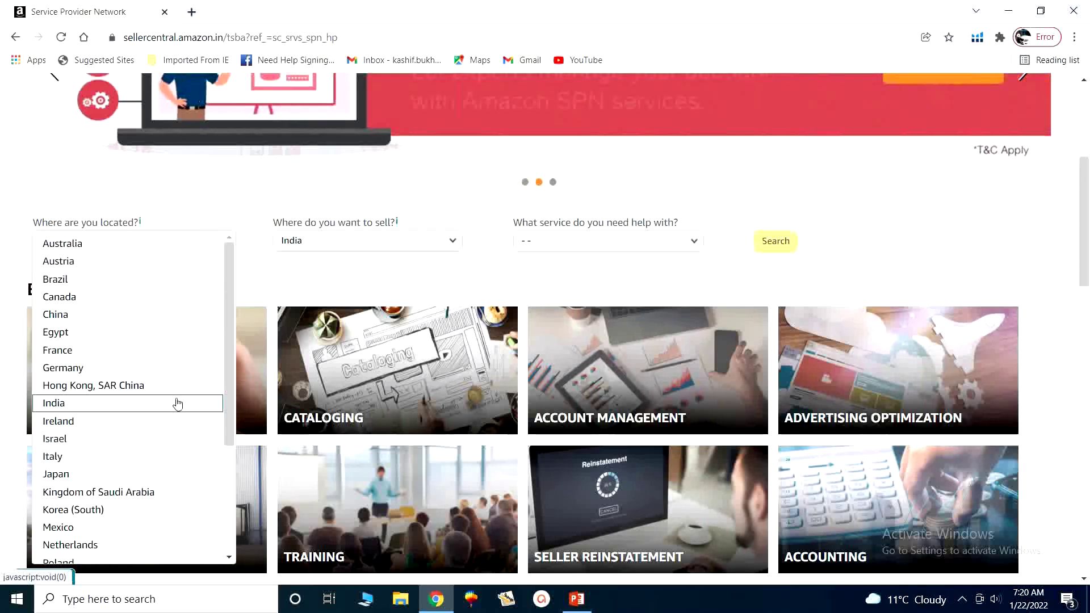
scroll(165, 470, down, 2)
scroll(165, 470, down, 1)
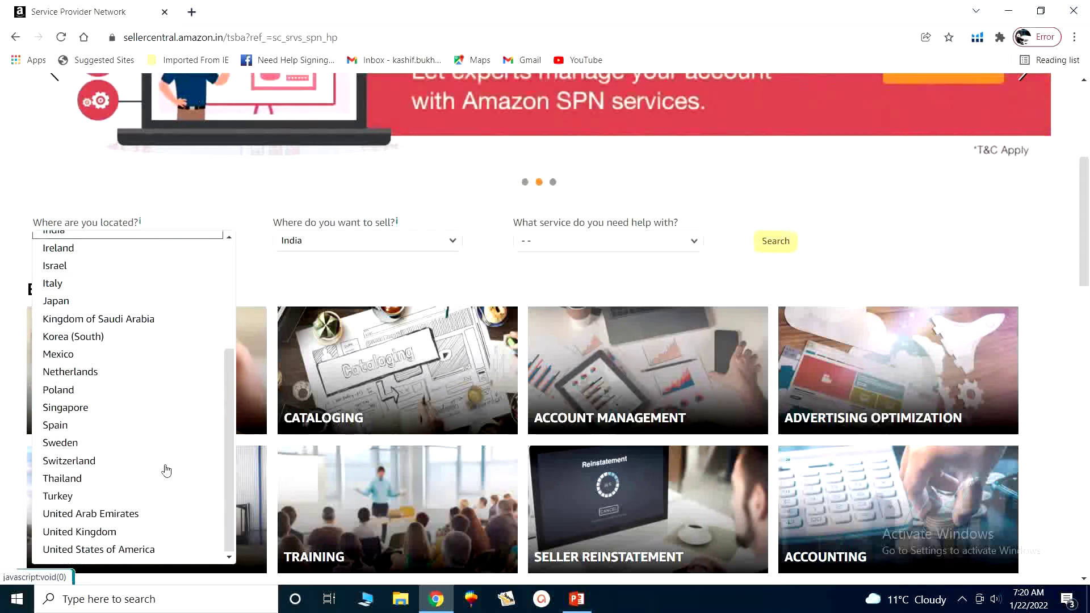
scroll(167, 468, up, 3)
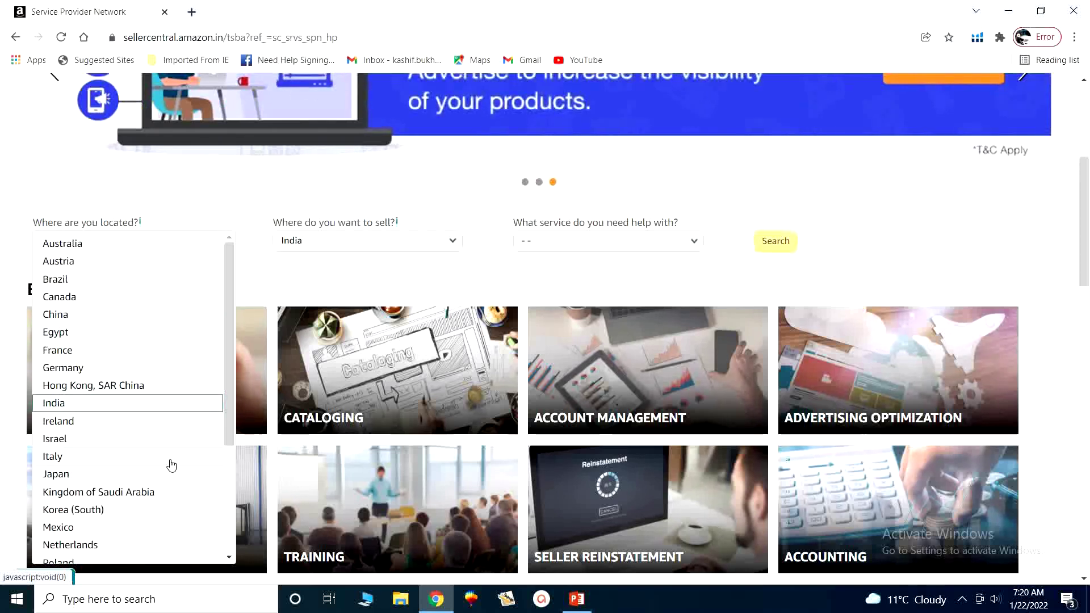
scroll(170, 465, down, 3)
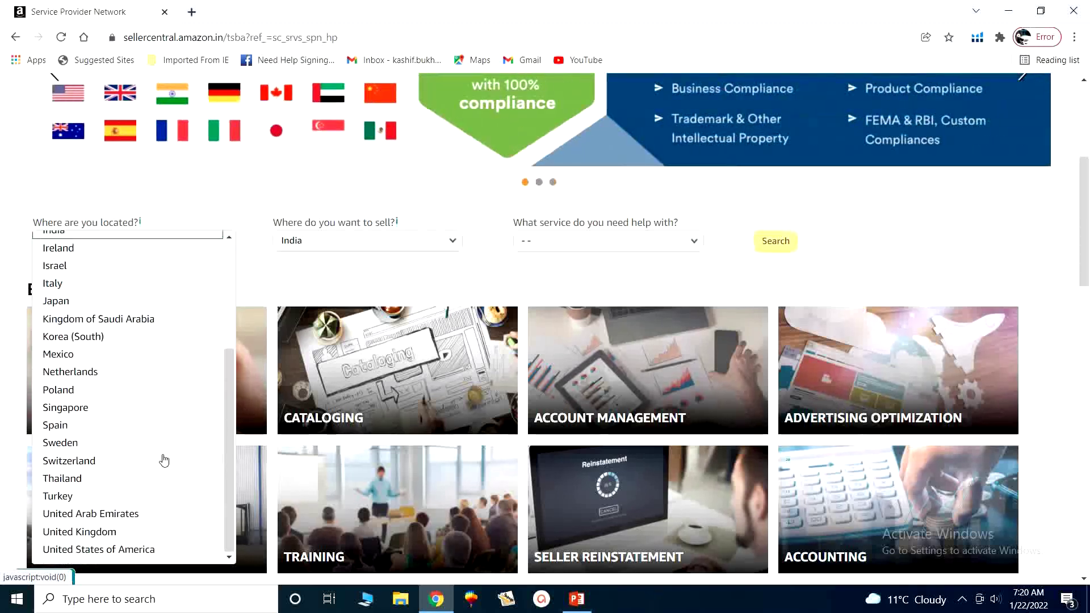
click(117, 533)
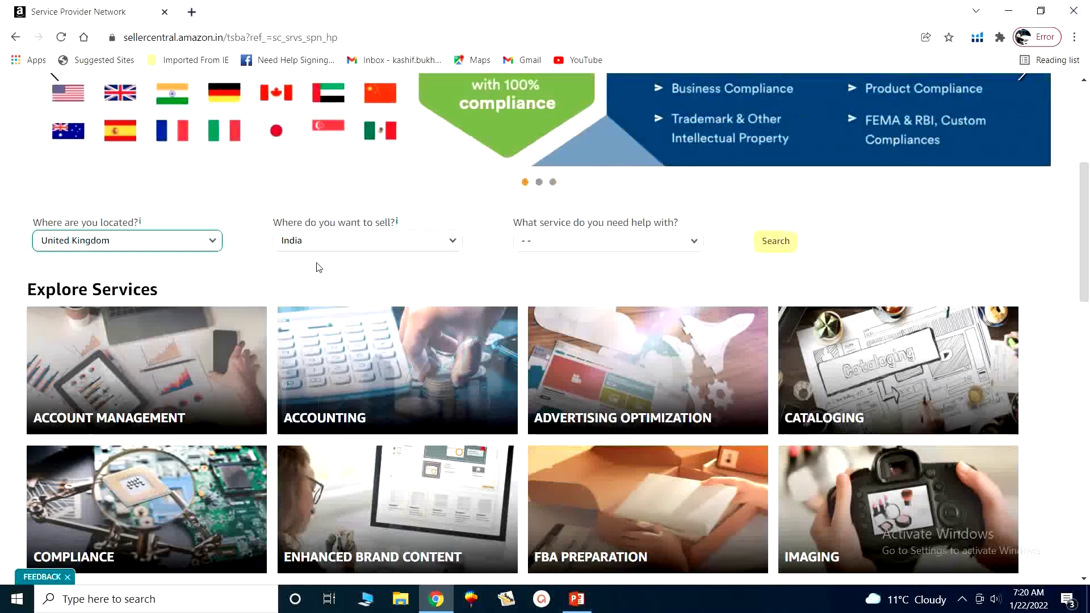
Set 'Where do you want to sell?' to United Kingdom
click(445, 248)
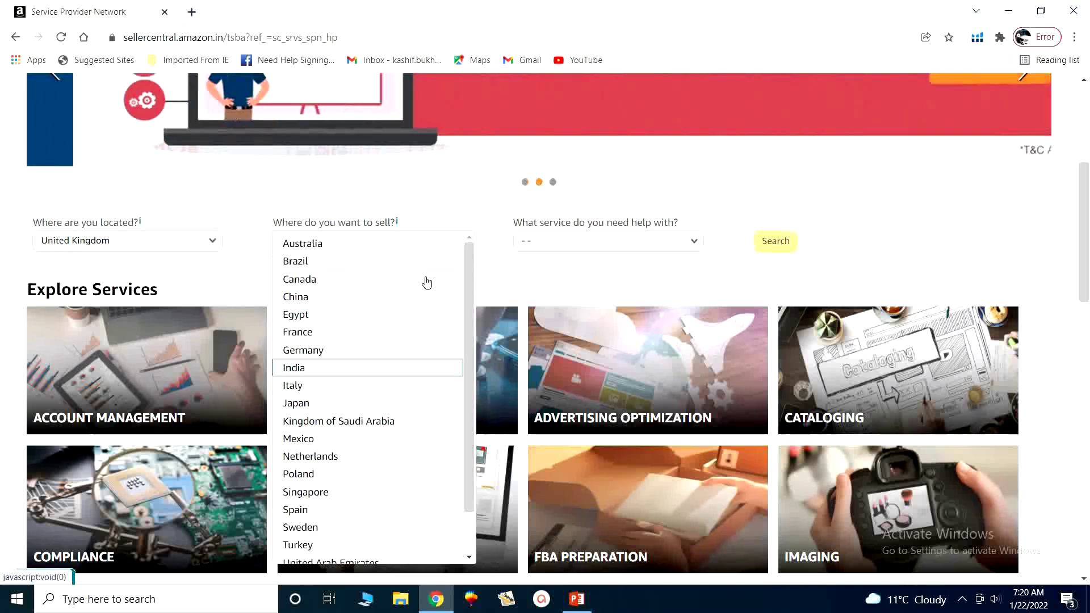
scroll(406, 446, down, 1)
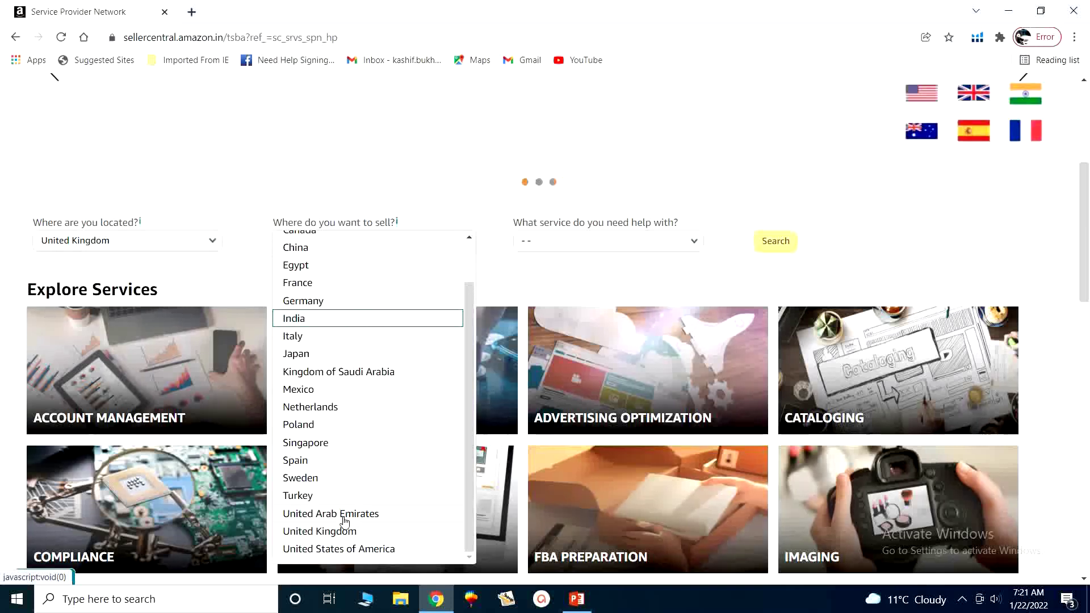
click(360, 534)
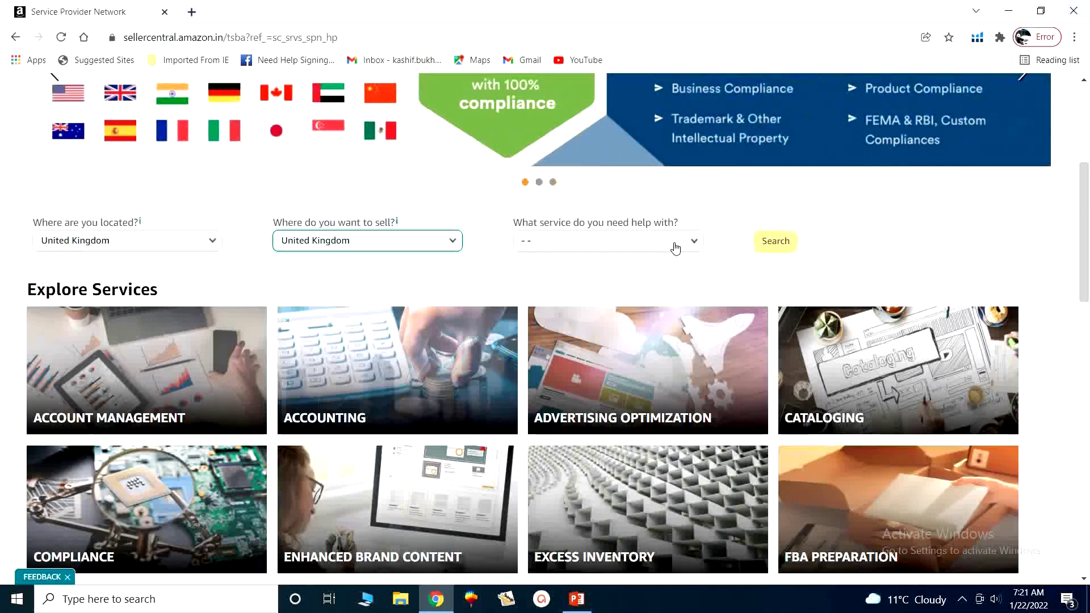
Browse the 'What service do you need help with?' options and choose IP Accelerator
click(690, 243)
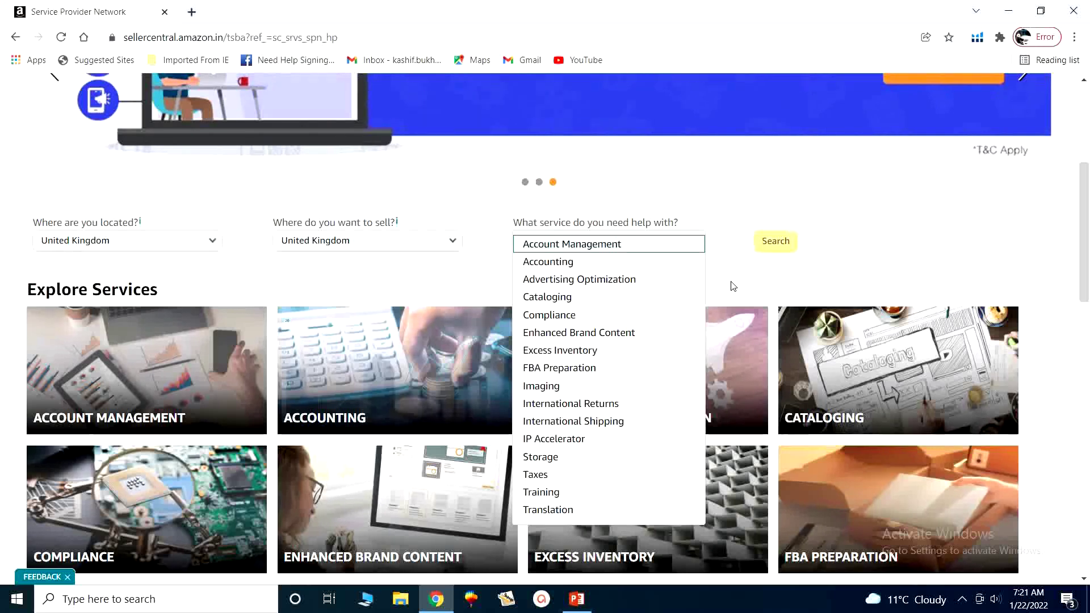
key(Down)
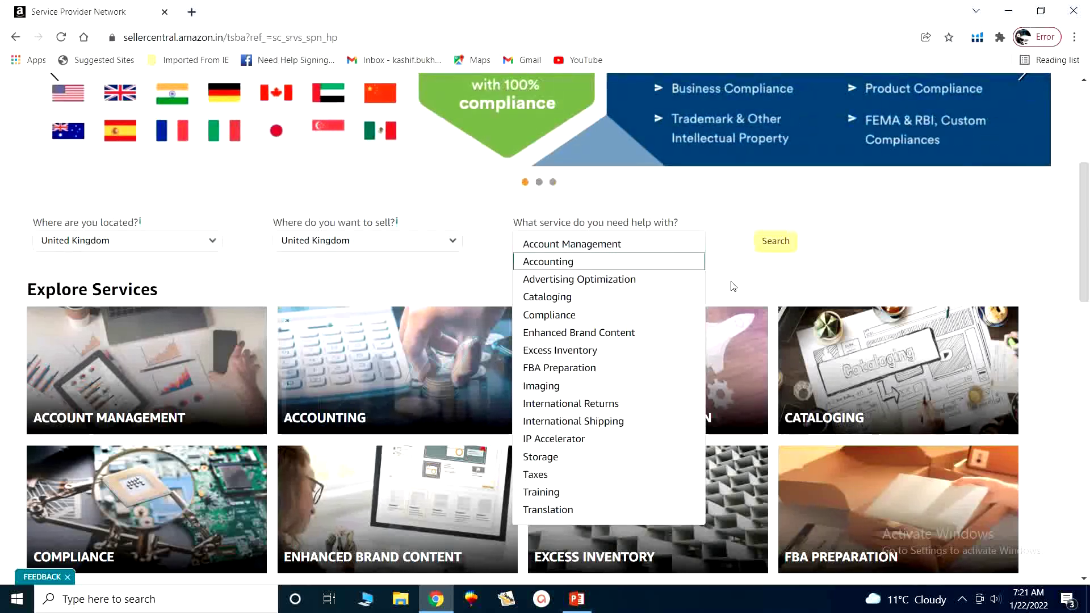
key(Down)
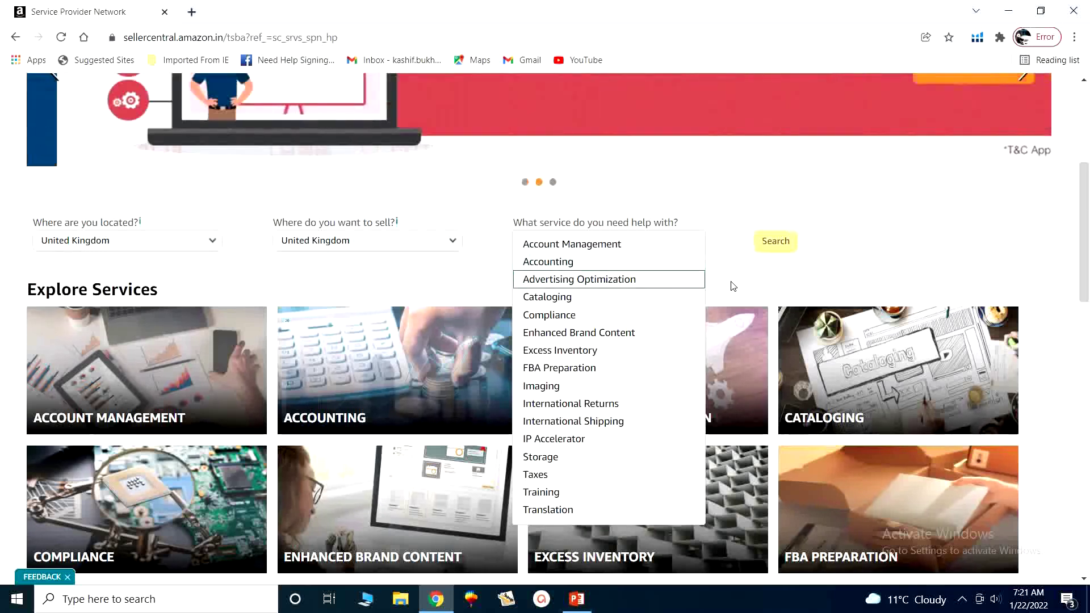
key(Down)
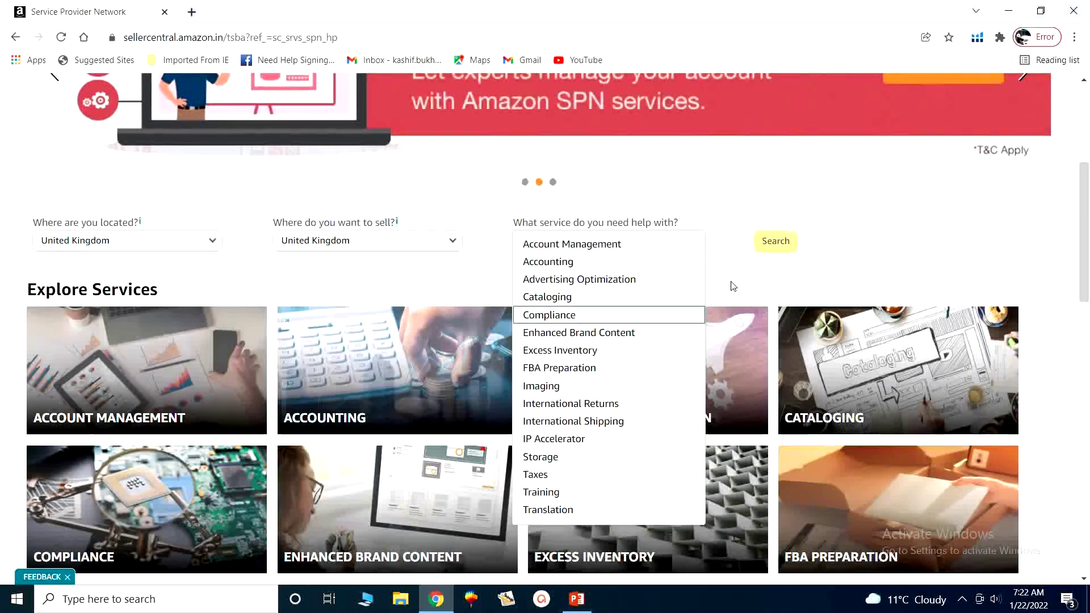
key(Down)
key(Down)
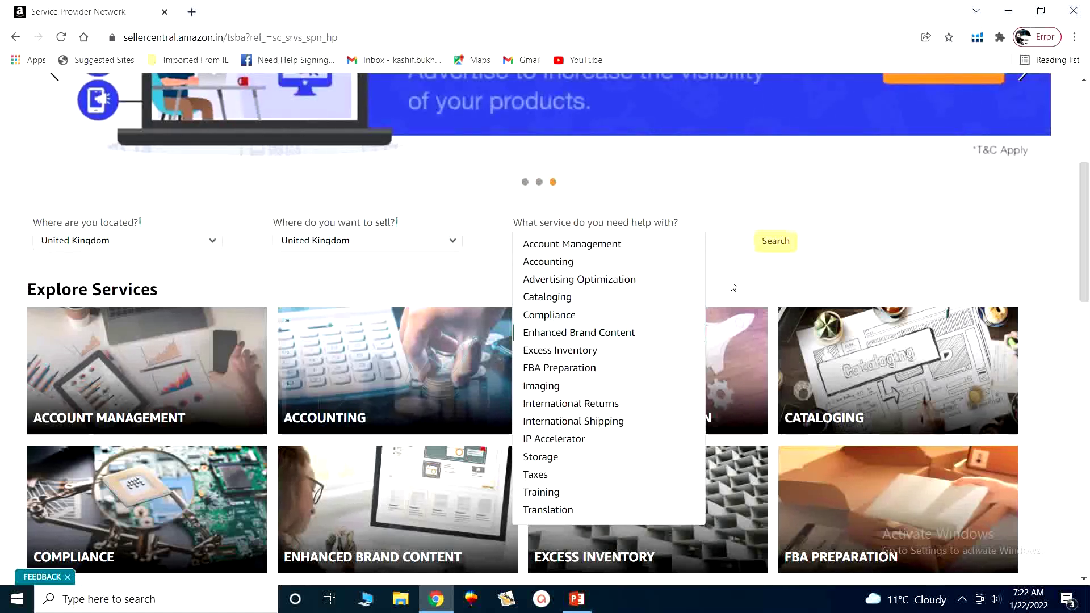
key(Down)
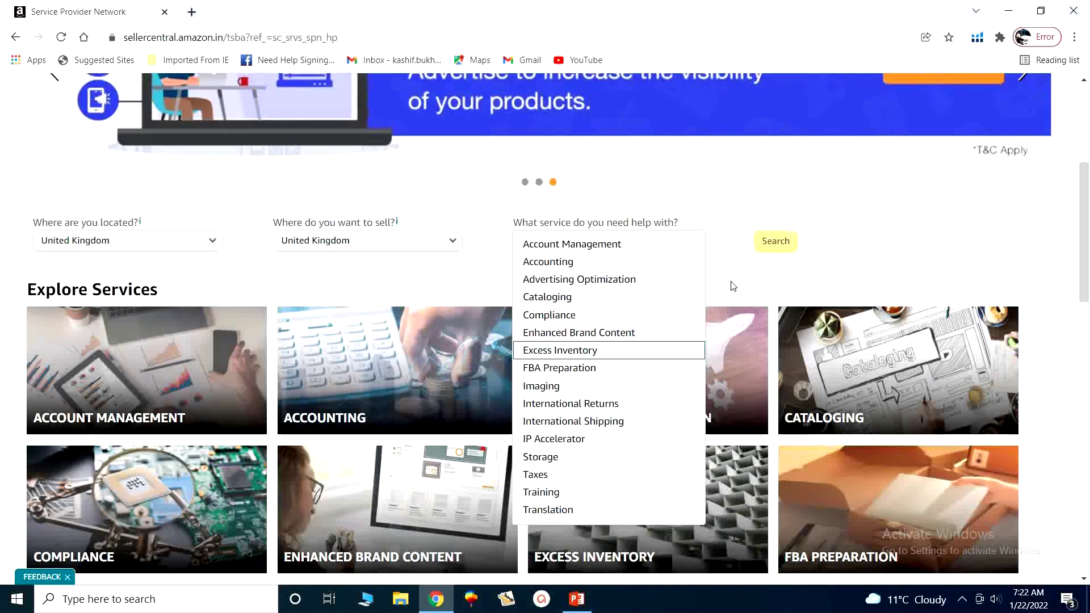
key(Down)
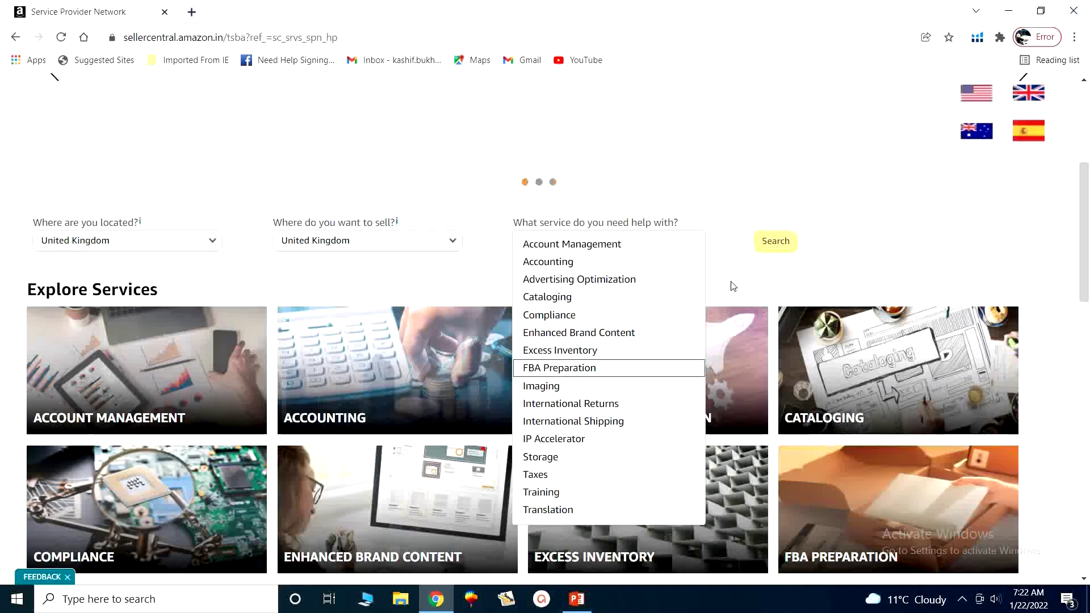
key(Down)
key(Down)
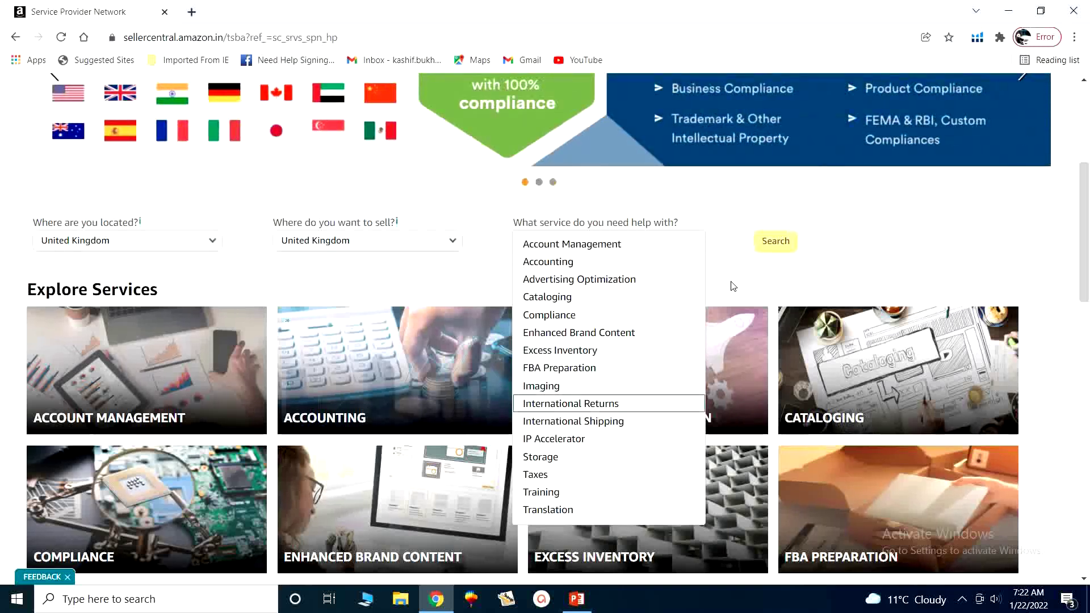
key(Down)
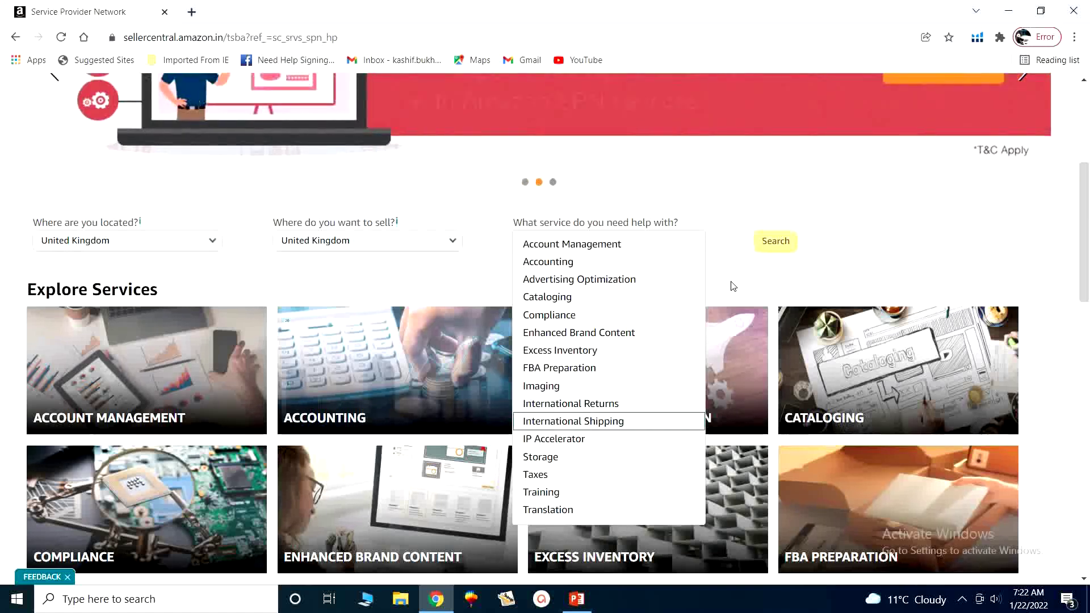
key(Down)
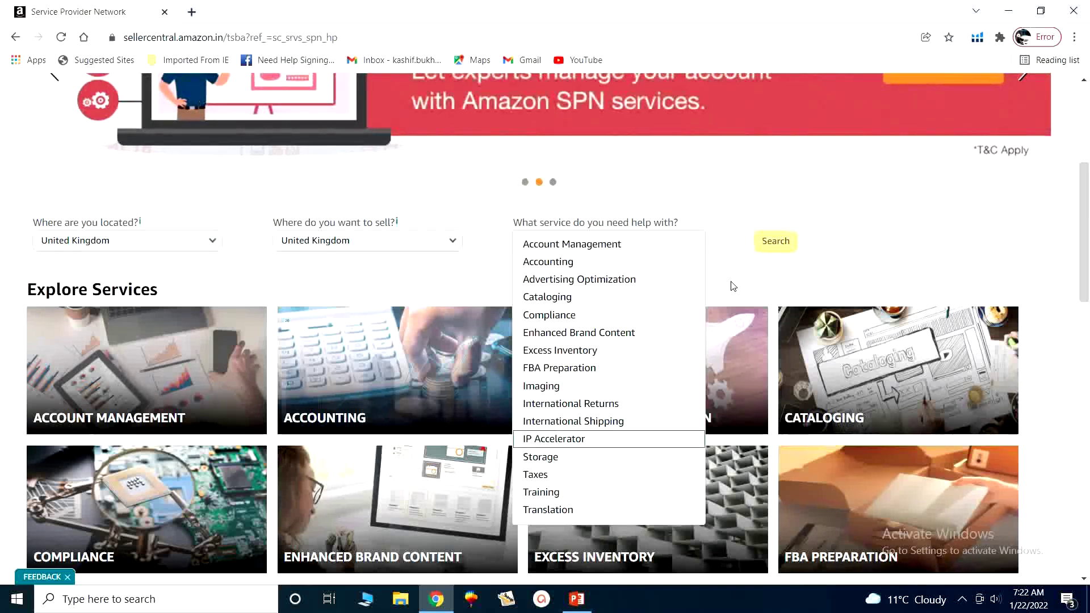
key(Down)
key(Down)
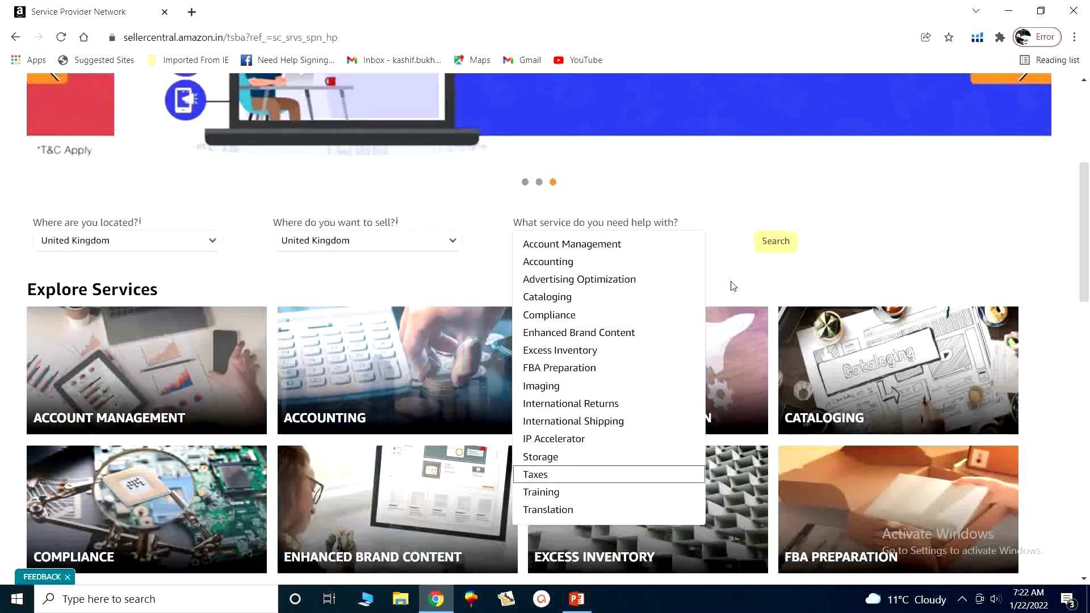
key(Down)
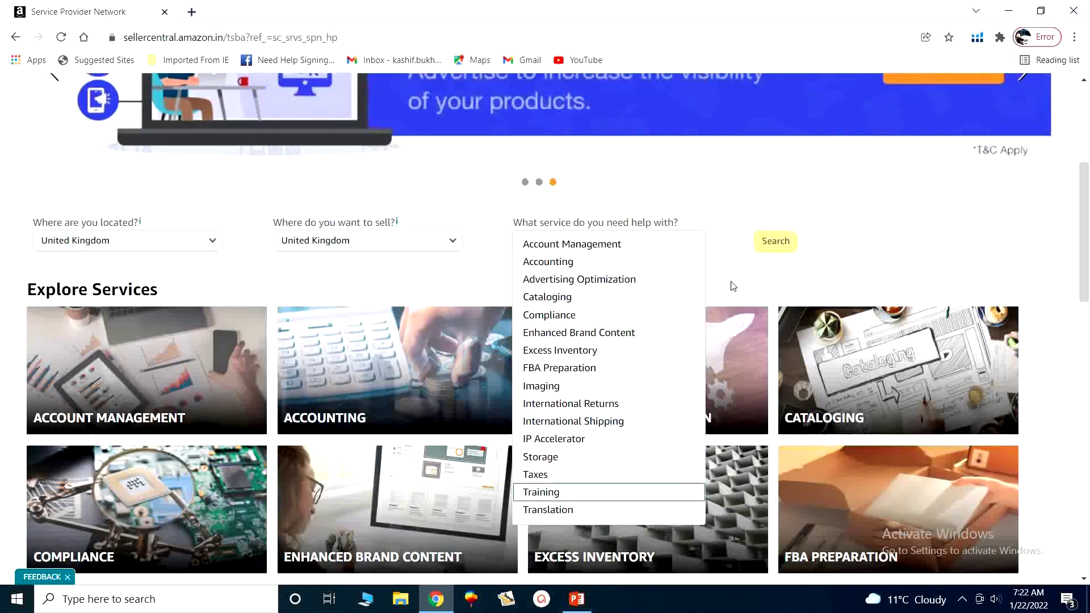
key(Down)
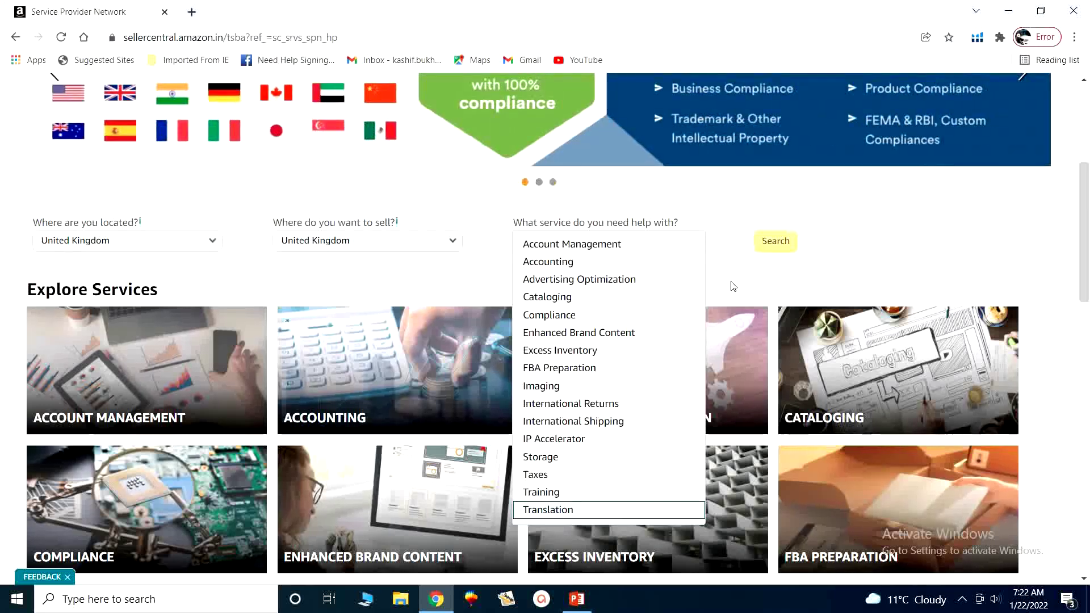
key(Up)
key(Up)
key(Up)
key(Up)
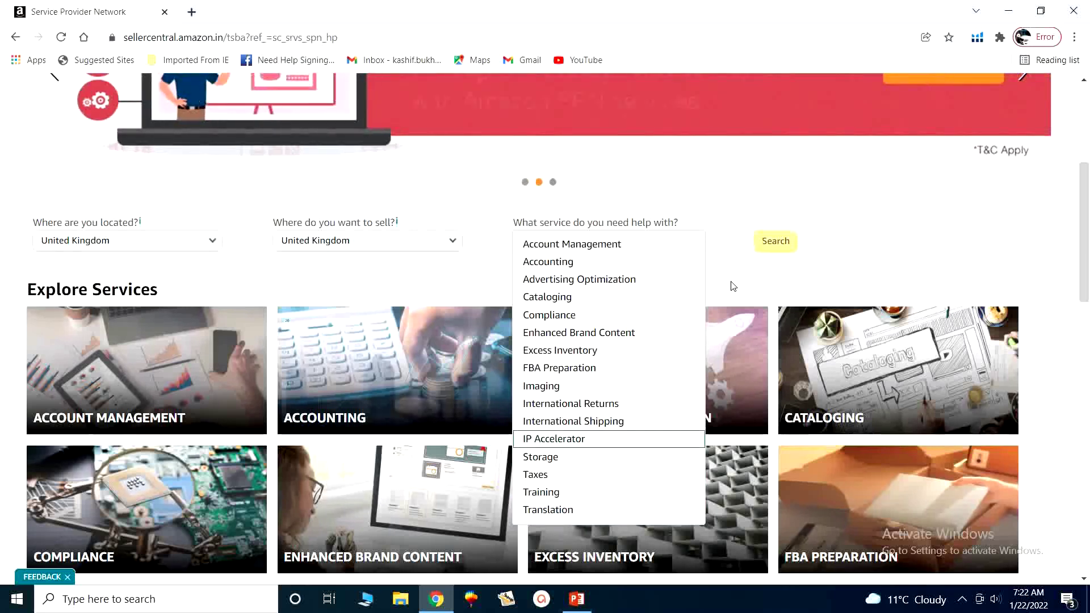
click(603, 439)
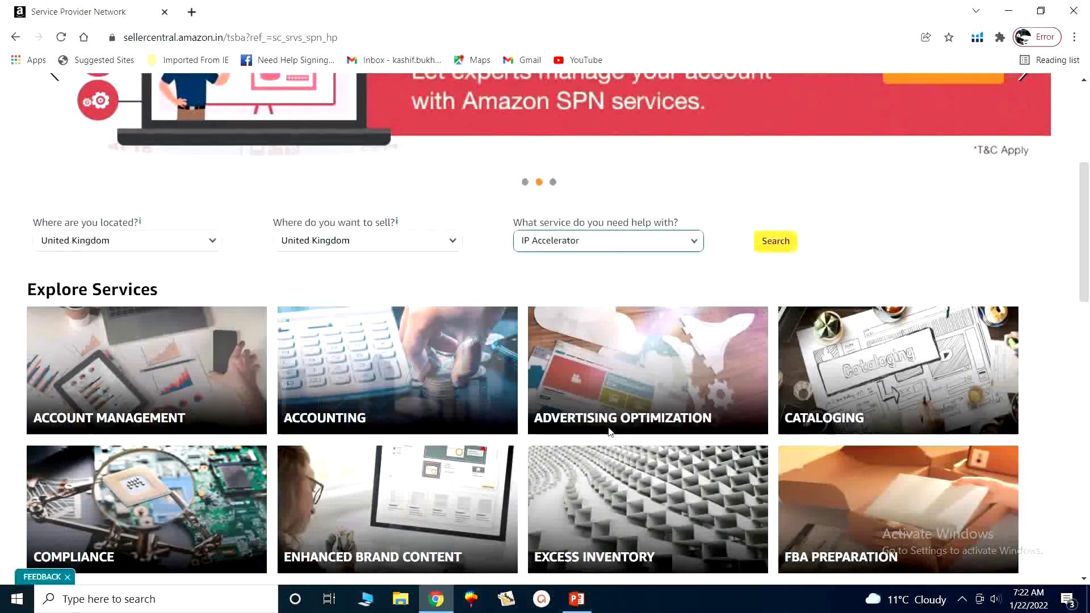
Search IP Accelerator providers in United Kingdom, then apply and clear the Copyright filter
click(788, 243)
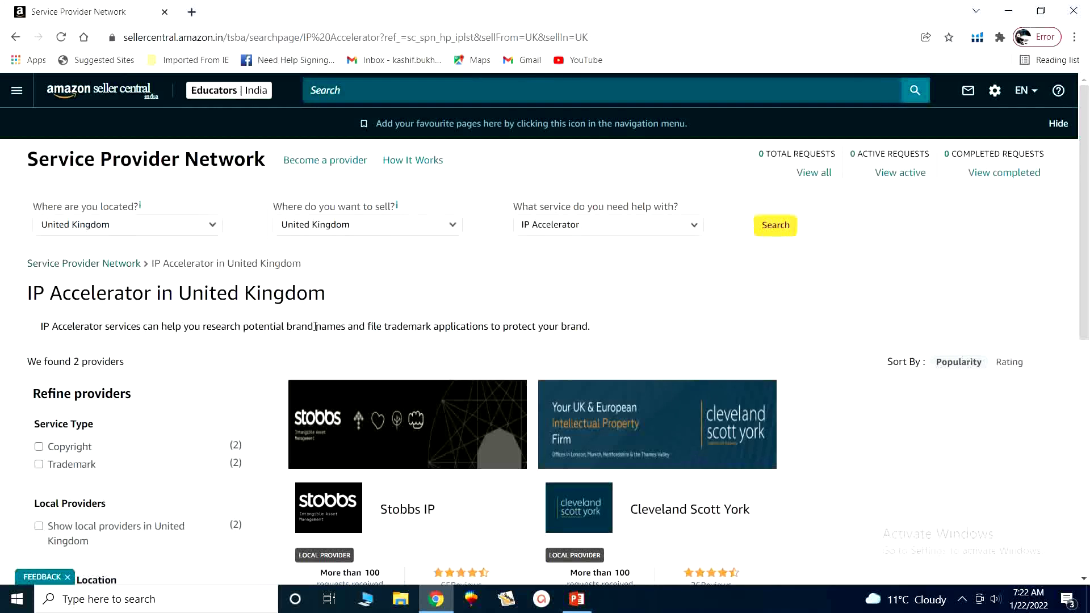
scroll(482, 296, down, 1)
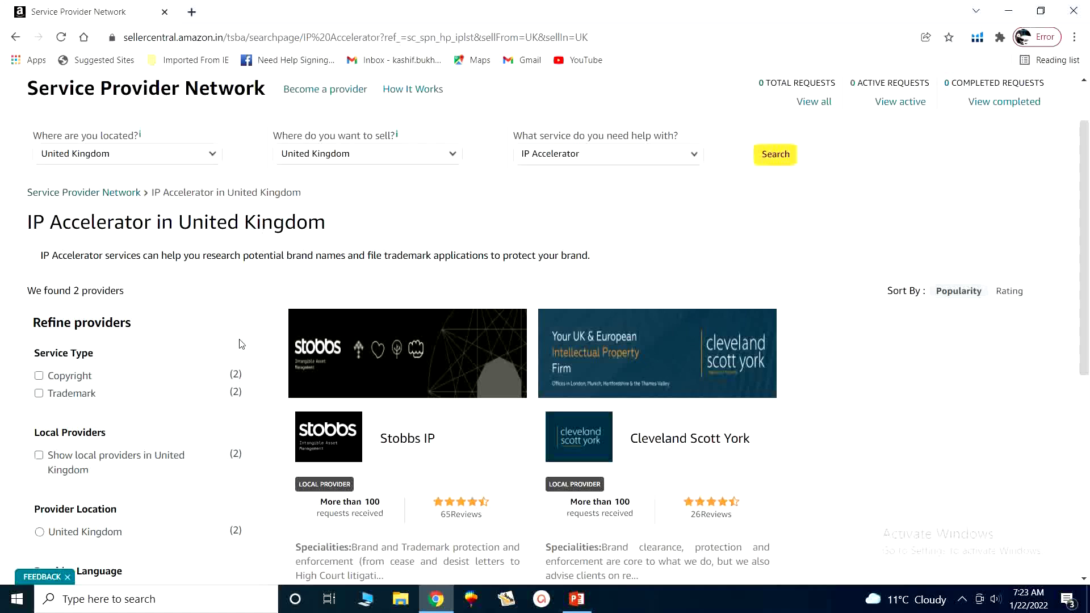
scroll(241, 349, down, 1)
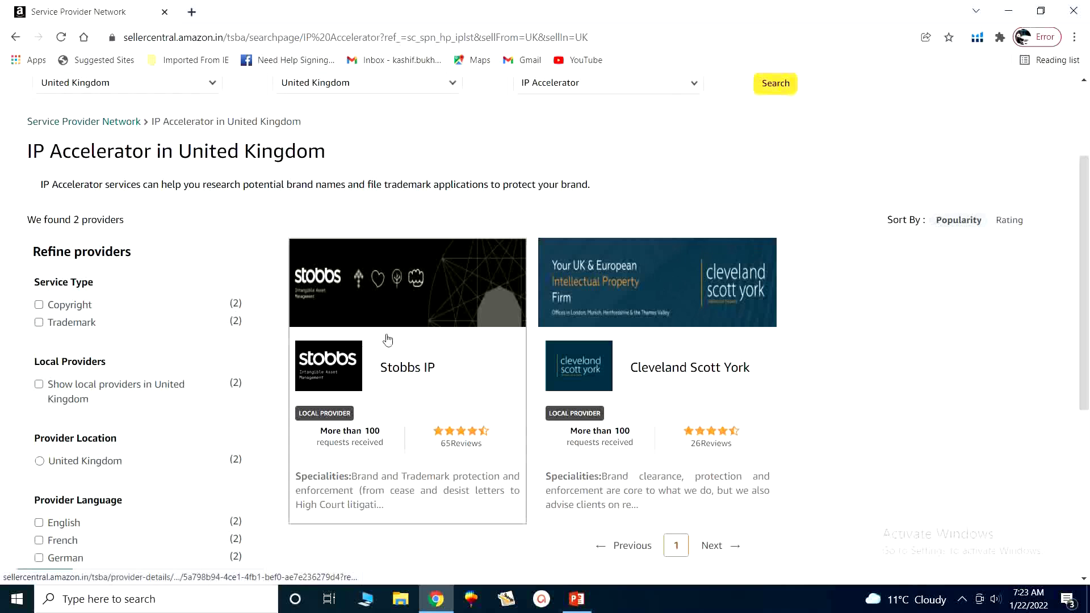
click(39, 305)
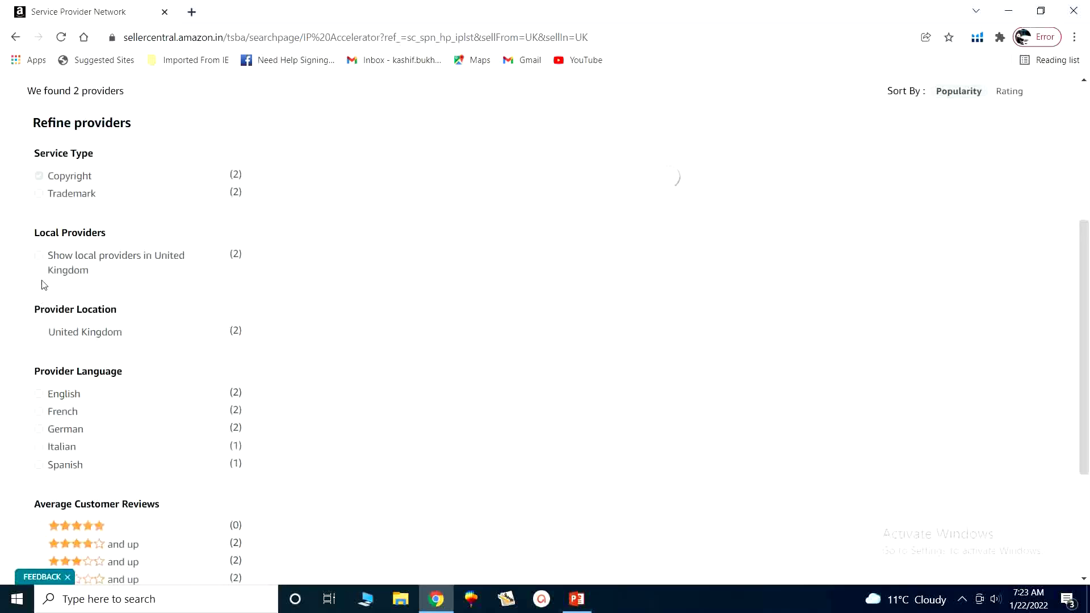
click(39, 178)
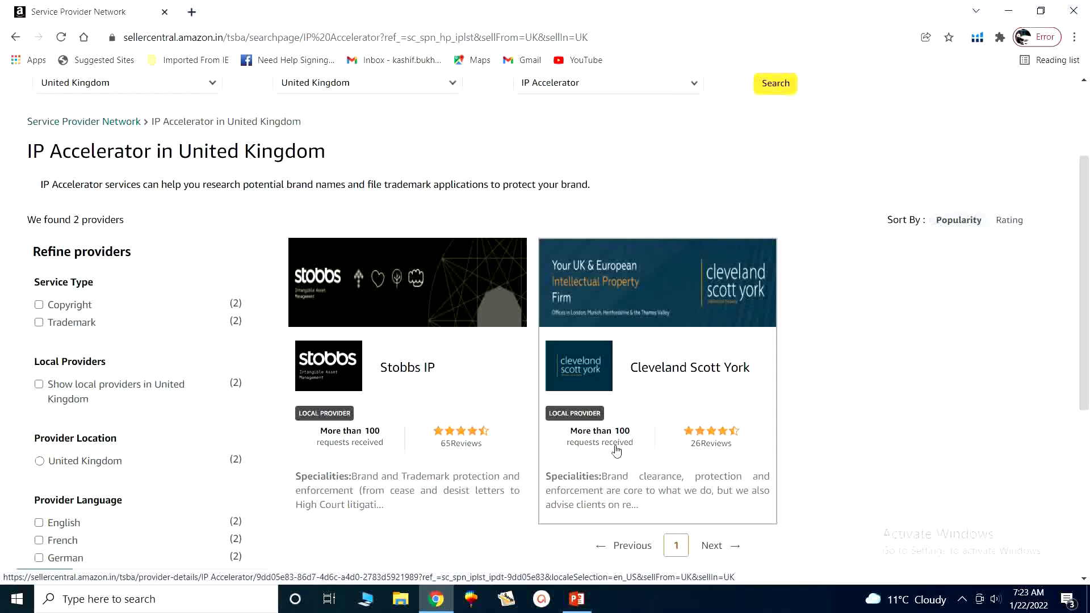
Open the Stobbs IP provider card and review its details and reviews
click(459, 442)
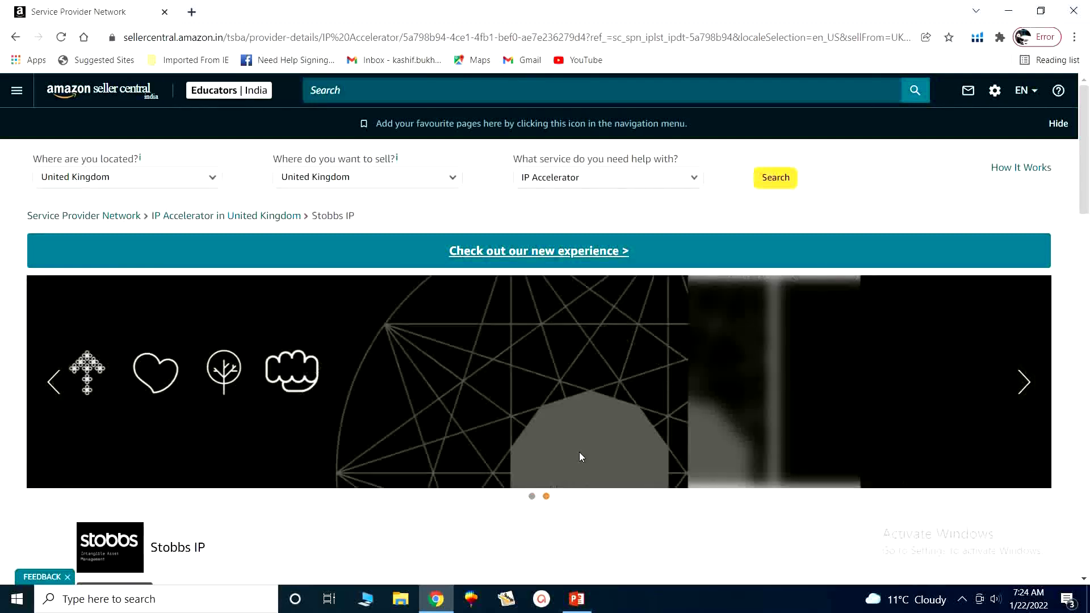
scroll(579, 457, down, 4)
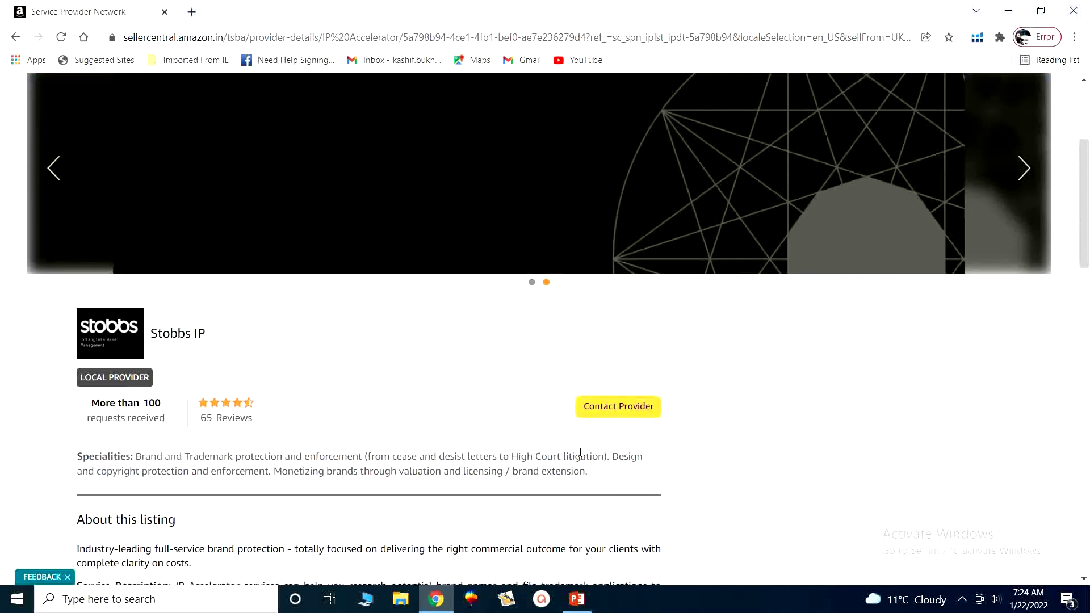
scroll(579, 457, down, 5)
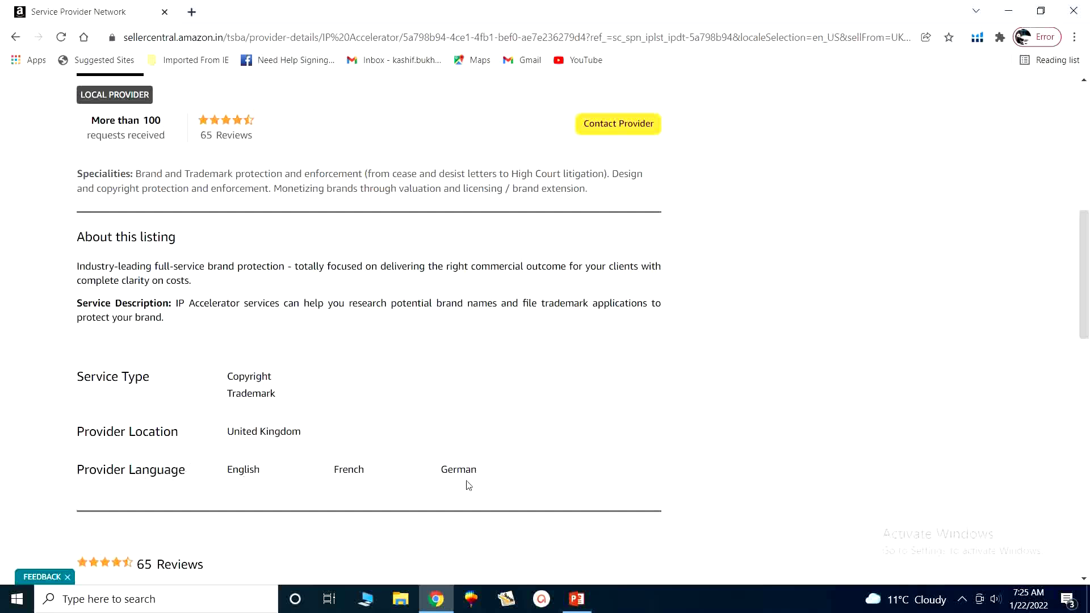
scroll(465, 486, down, 1)
scroll(465, 486, down, 1)
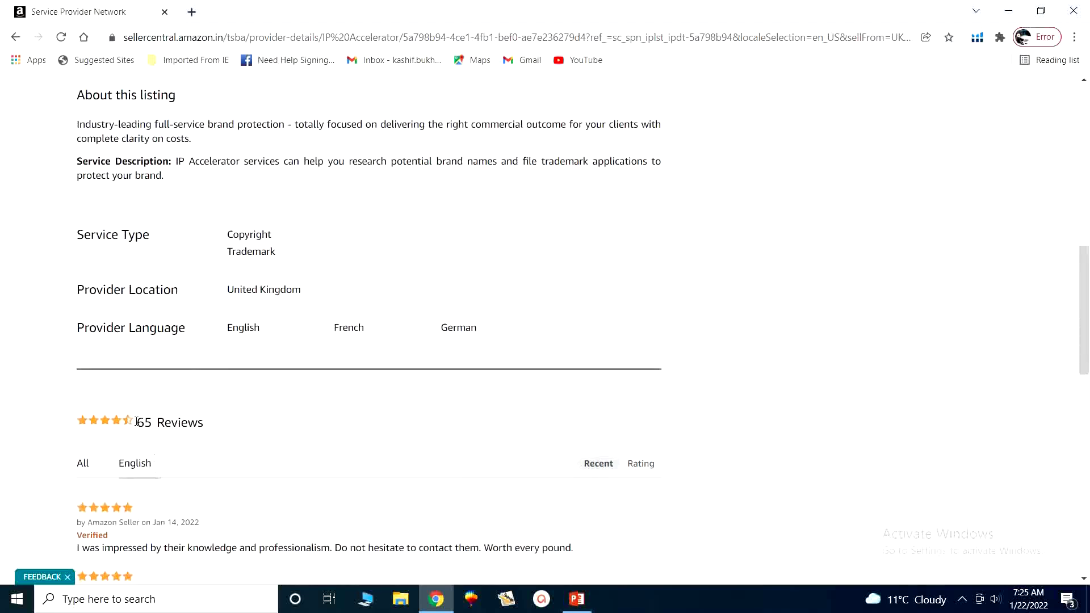
scroll(142, 434, down, 2)
scroll(136, 421, down, 1)
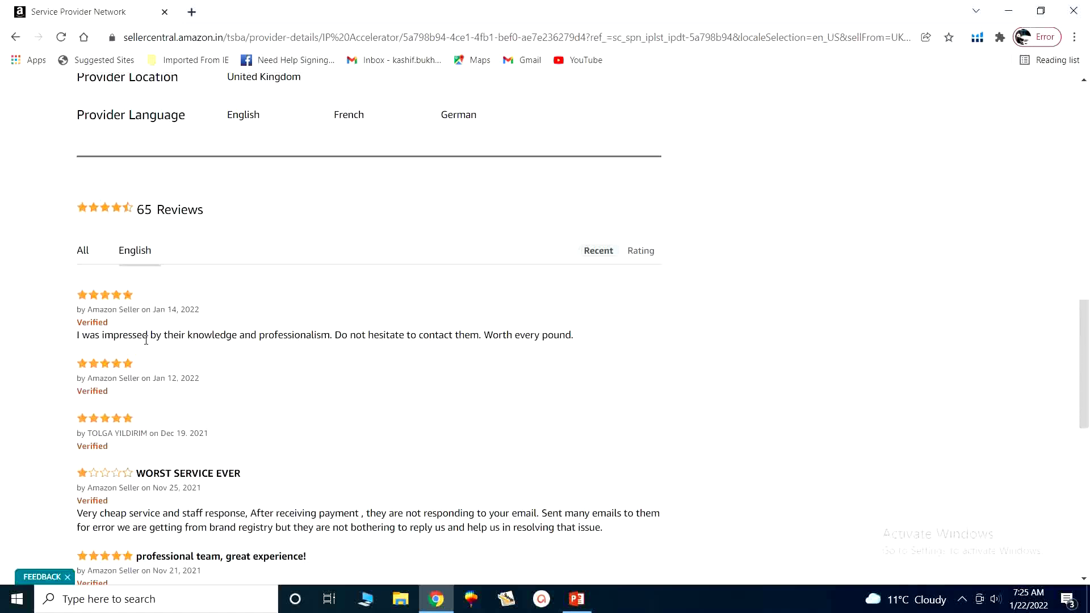
scroll(146, 340, down, 6)
scroll(146, 339, down, 3)
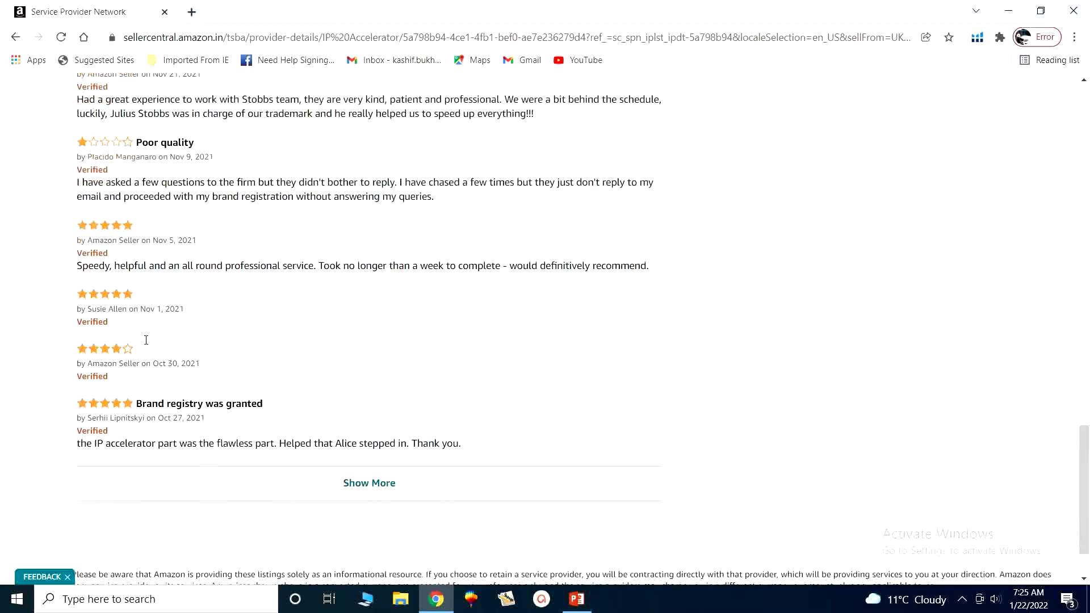
scroll(146, 339, up, 15)
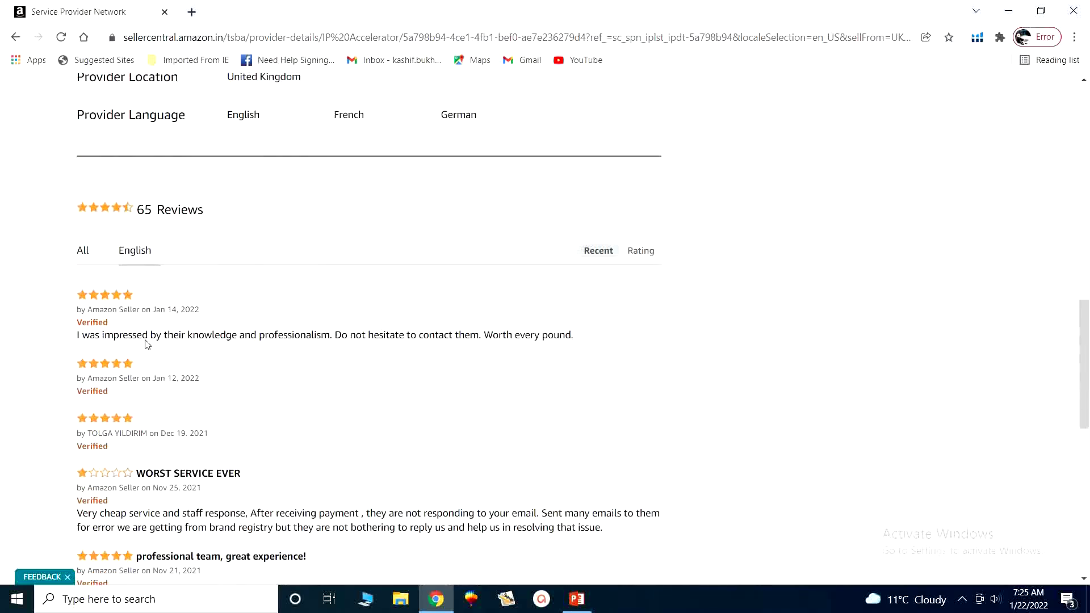
scroll(142, 323, up, 4)
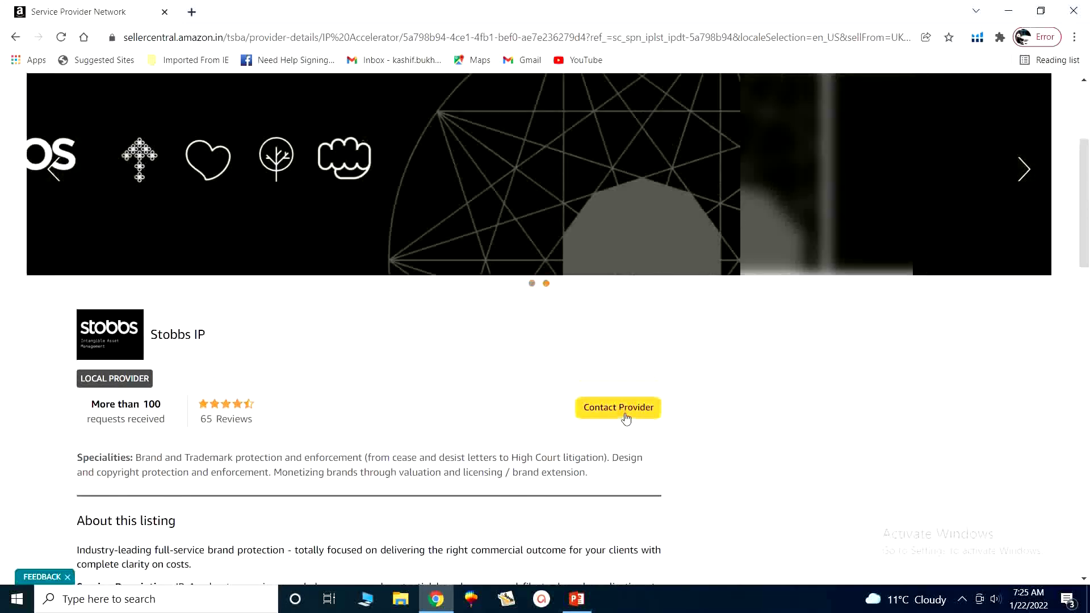
Start a Stobbs IP contact request with Copyright selected and contact-sharing consent ticked
click(625, 416)
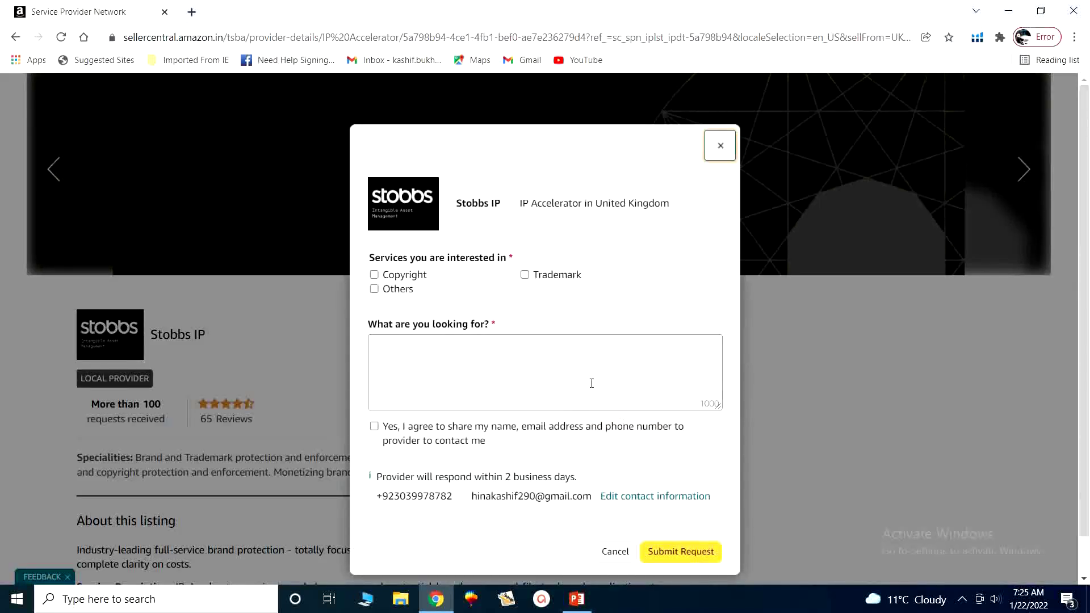
scroll(591, 384, down, 1)
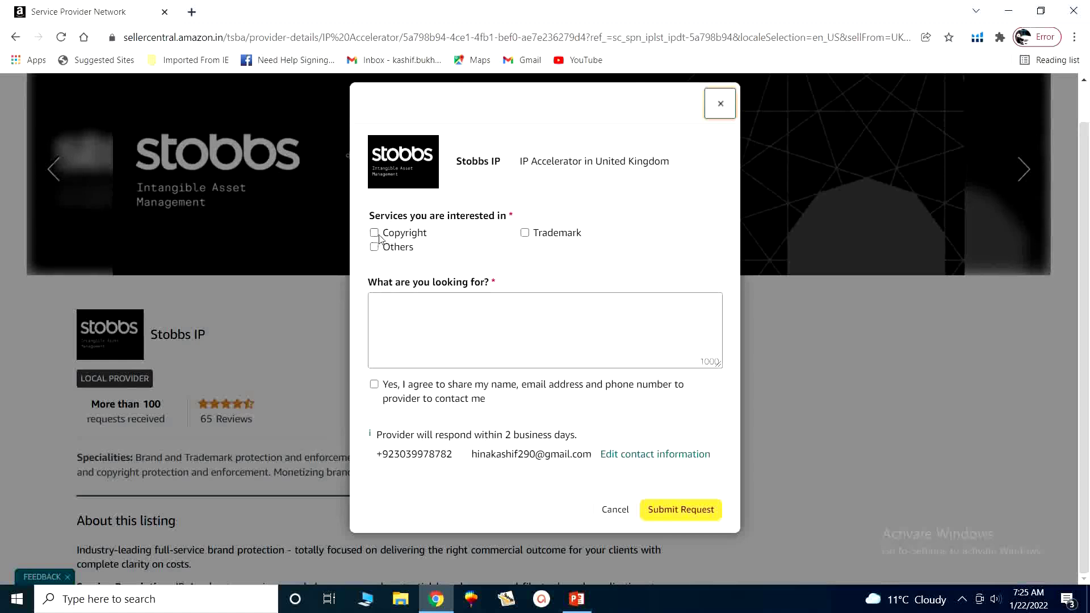
click(375, 233)
click(505, 324)
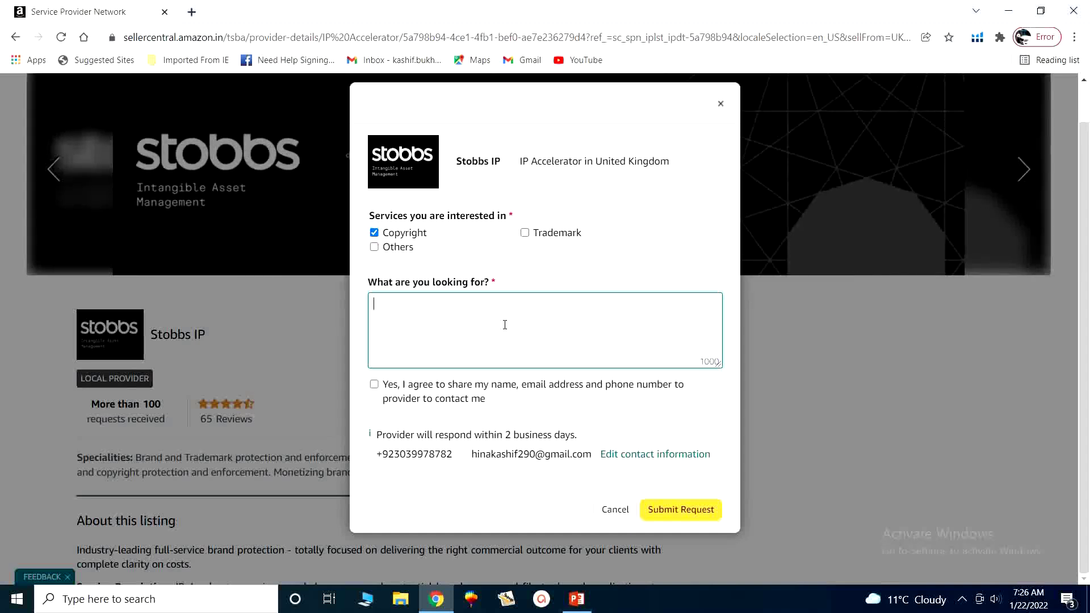
click(376, 388)
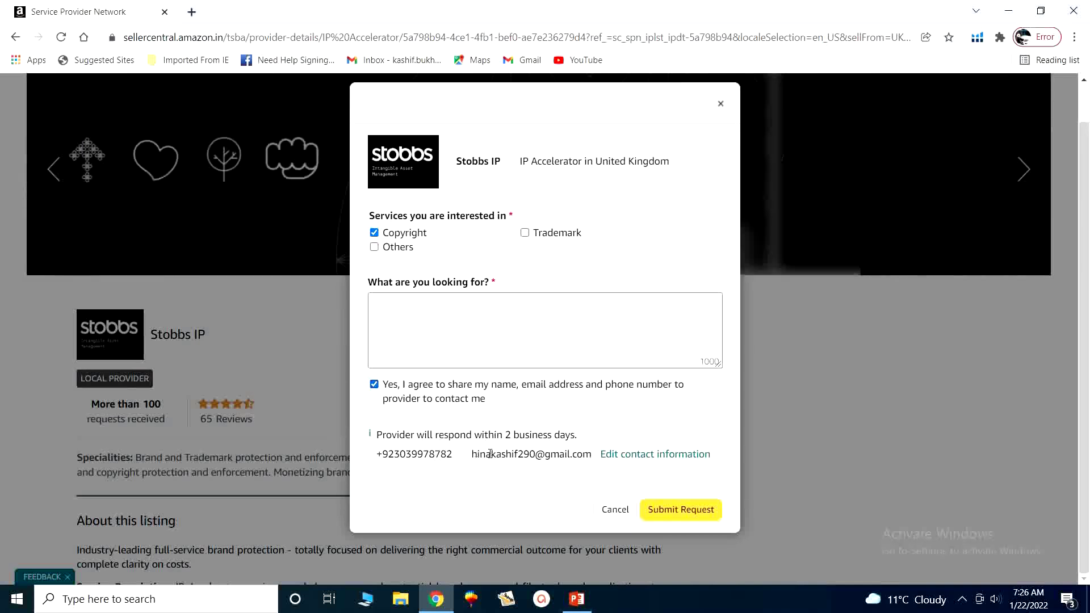
Clear the request's contact number and e-mail, then bring up the screen recorder controls
click(613, 462)
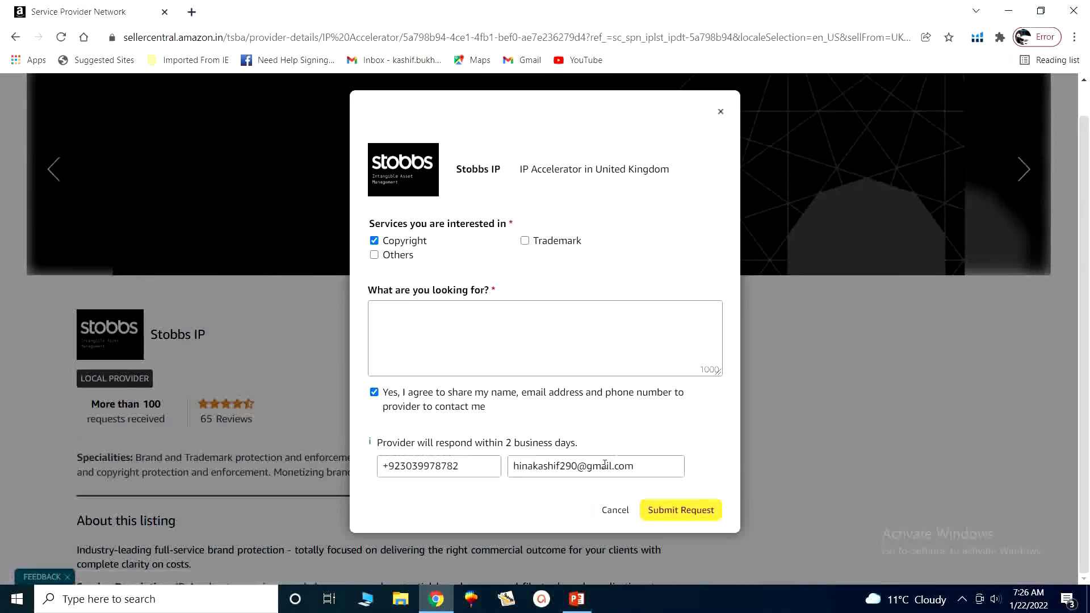
drag(386, 465, 487, 468)
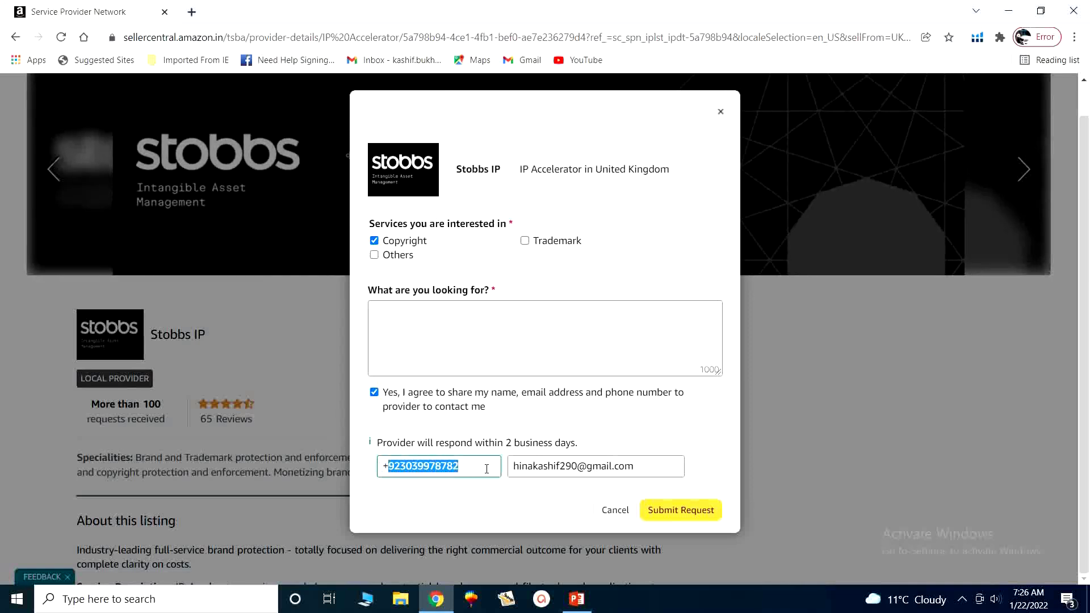
key(BackSpace)
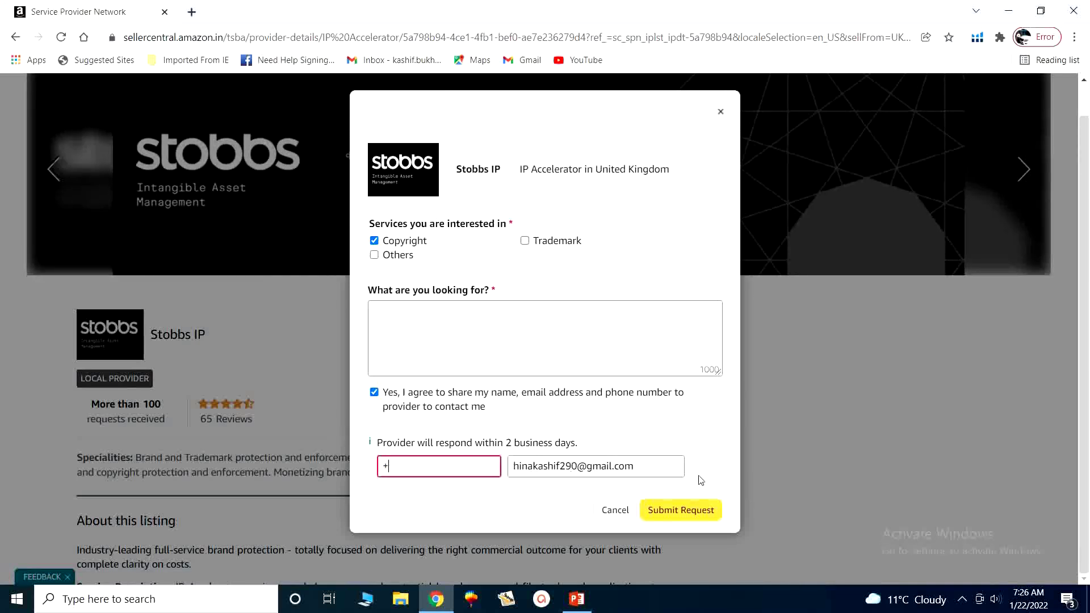
drag(643, 465, 499, 463)
key(BackSpace)
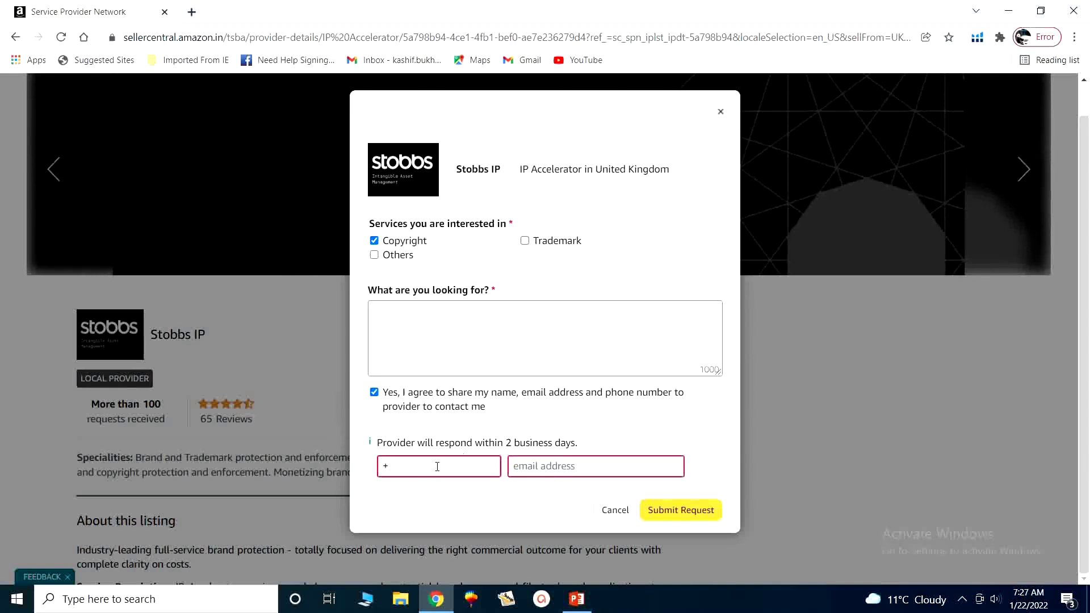
click(437, 467)
key(BackSpace)
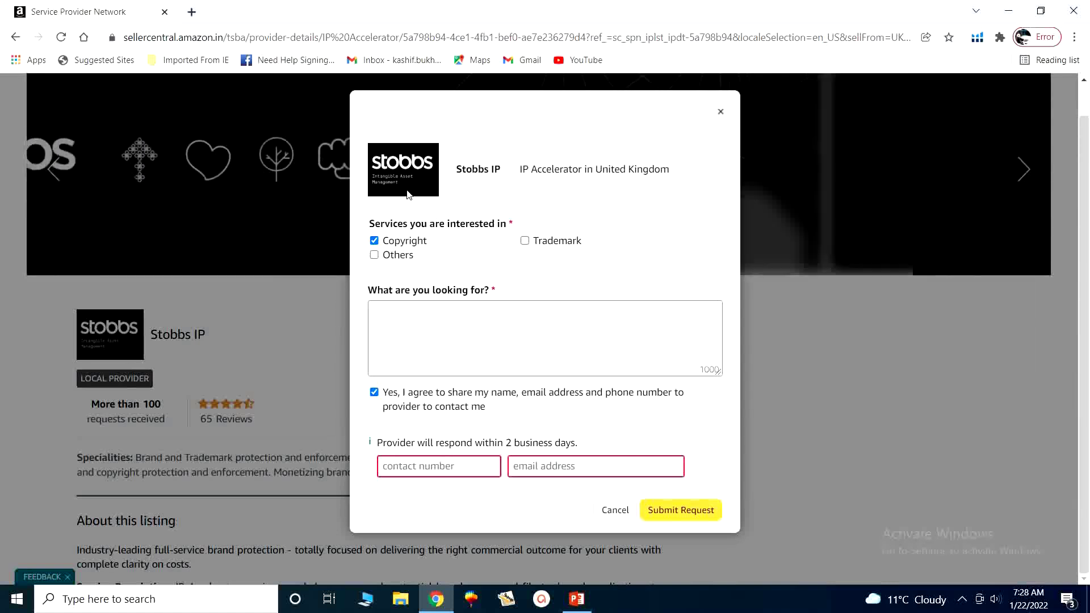
click(961, 597)
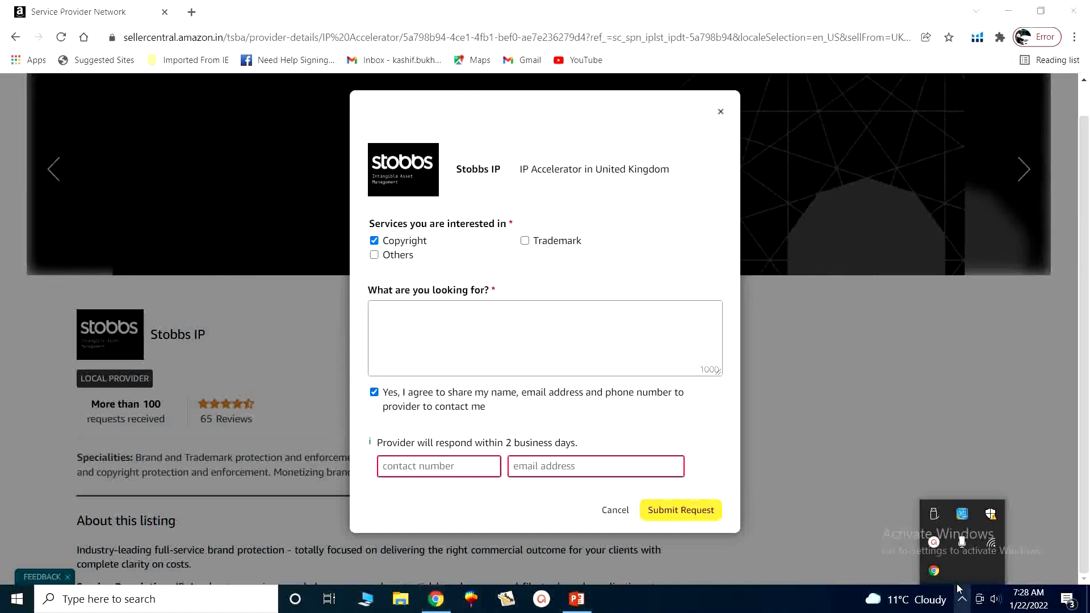
click(934, 542)
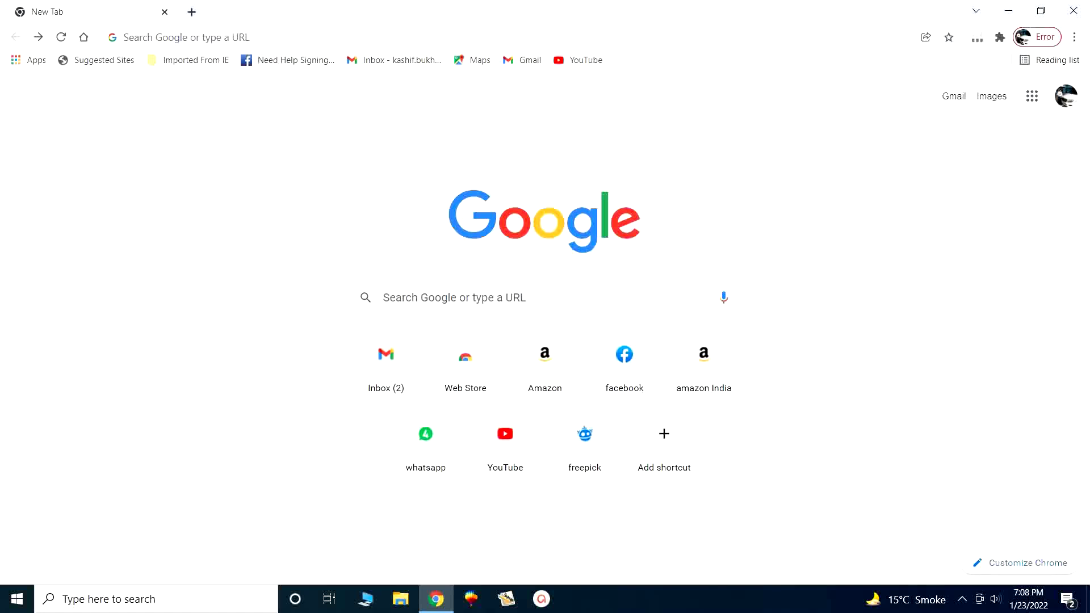
Search Google for 'uk company registration'
click(543, 295)
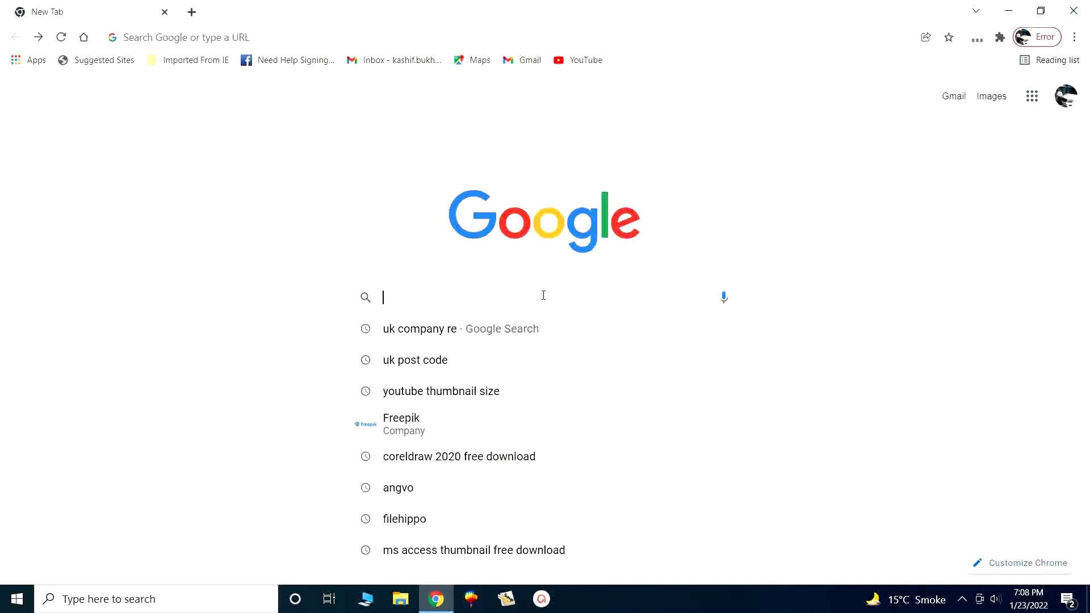
text(UK COM)
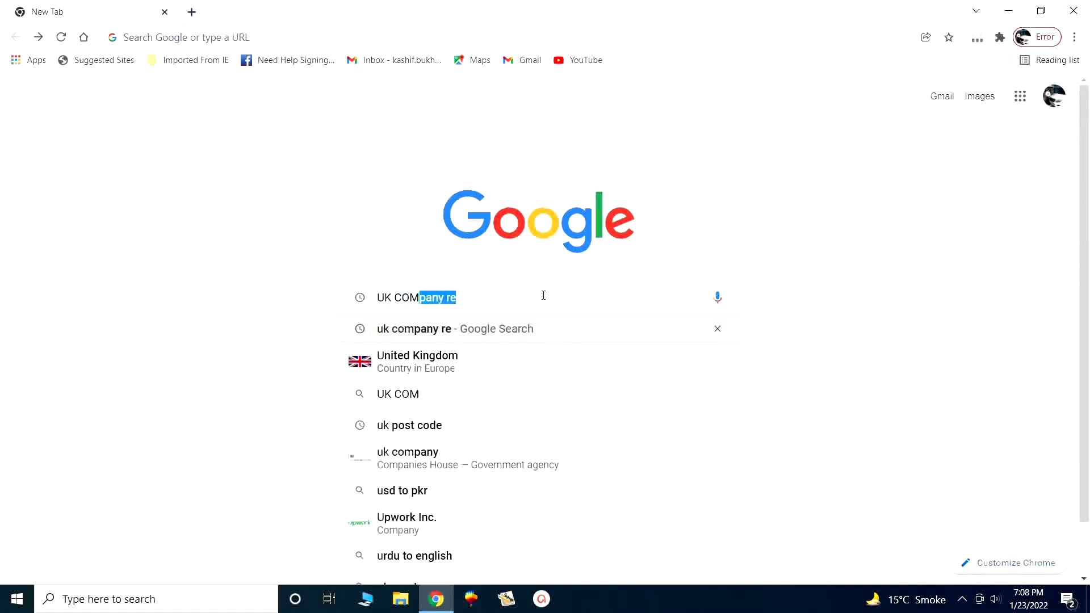
text(PANY REG)
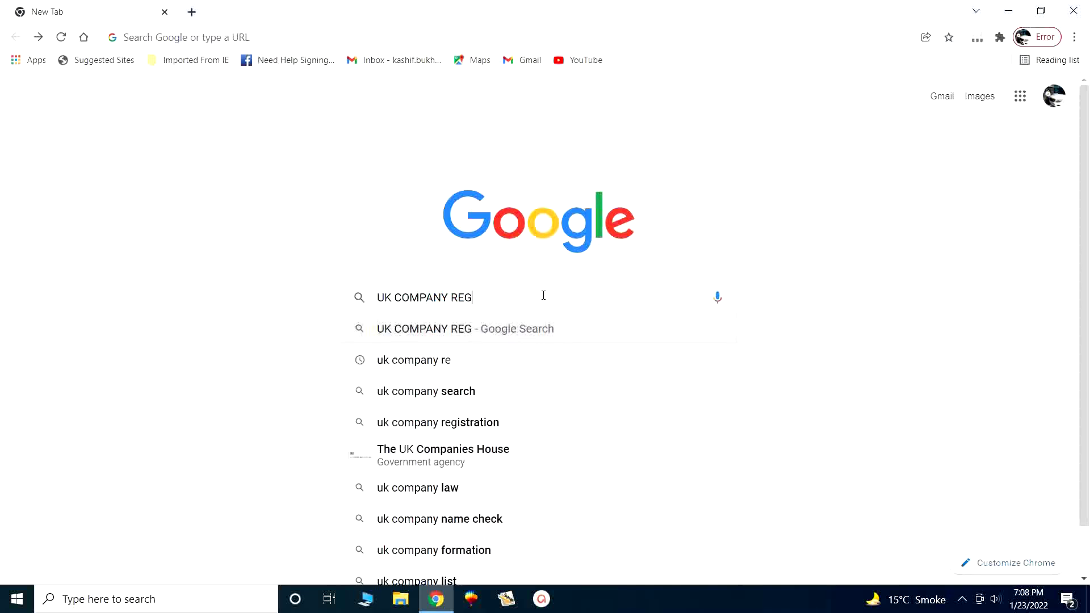
text(ISTRATION)
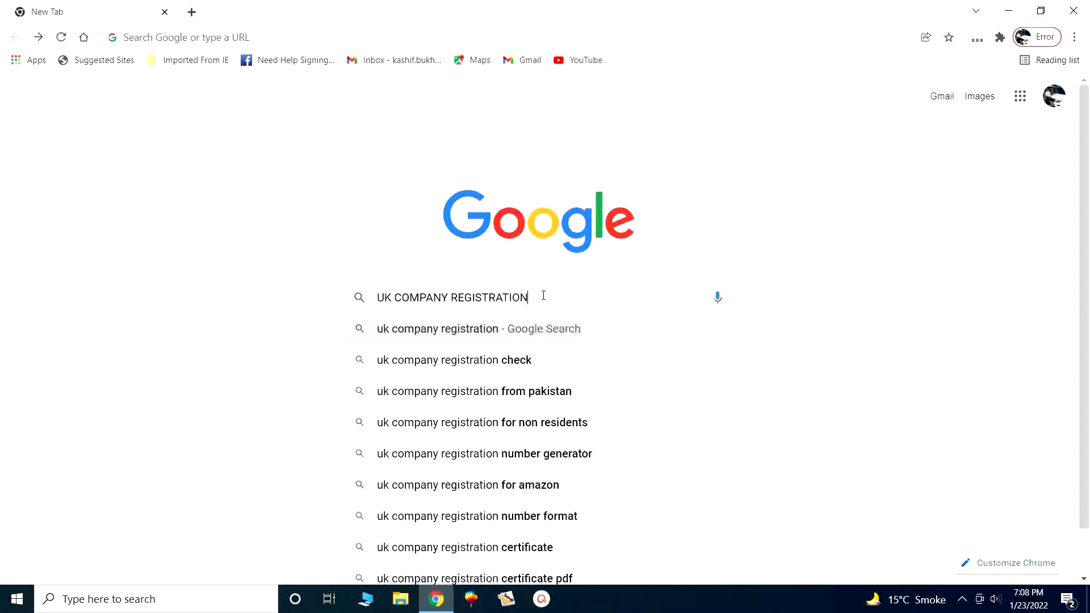
click(493, 328)
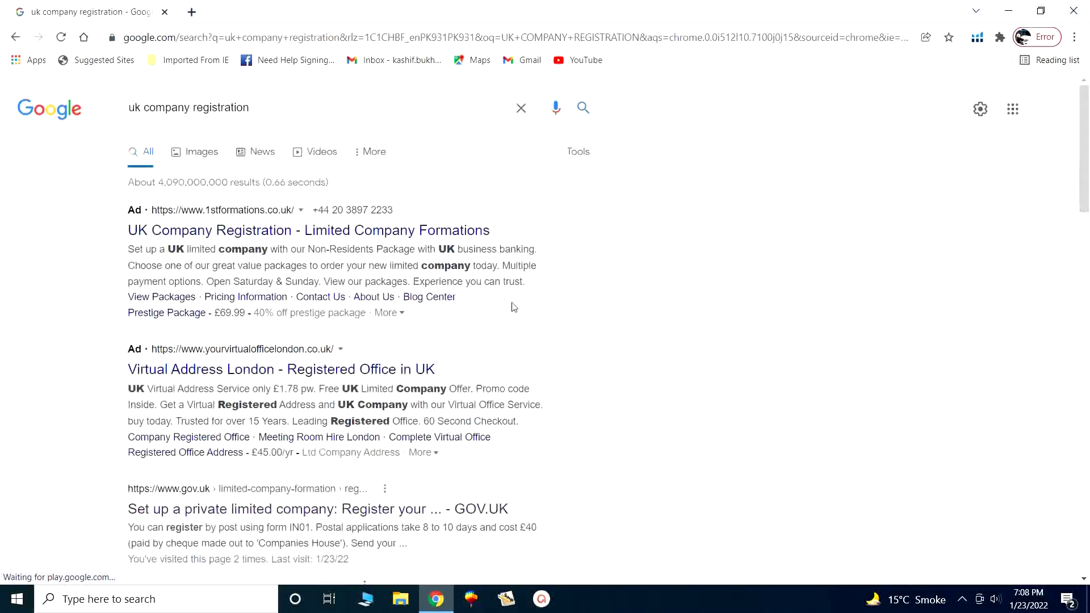
Scroll the search results and open the gov.uk 'Set up a private limited company: Register your company' result
scroll(187, 344, down, 4)
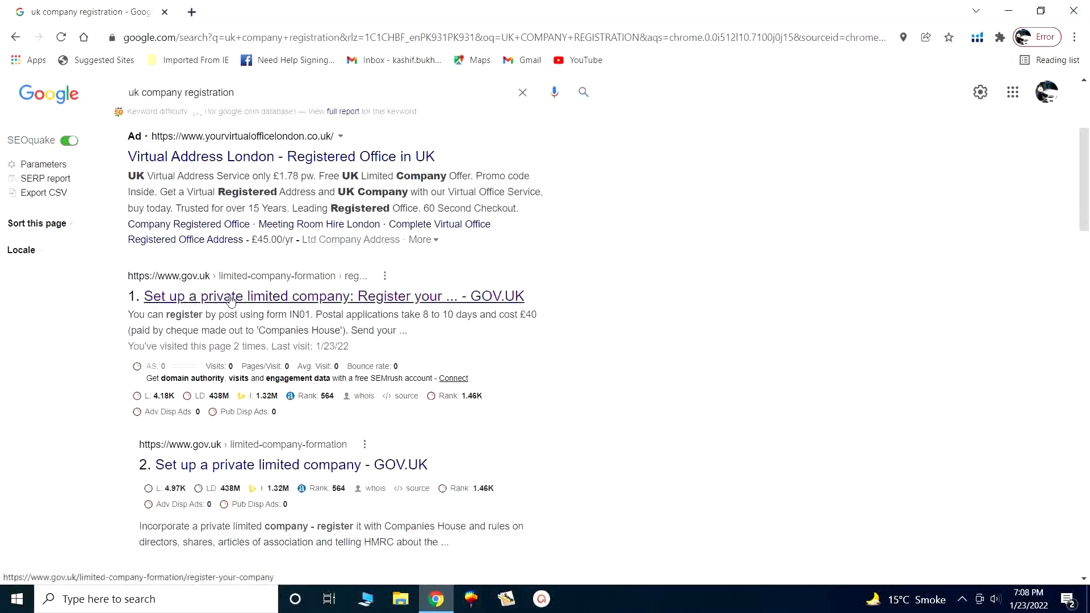
click(341, 303)
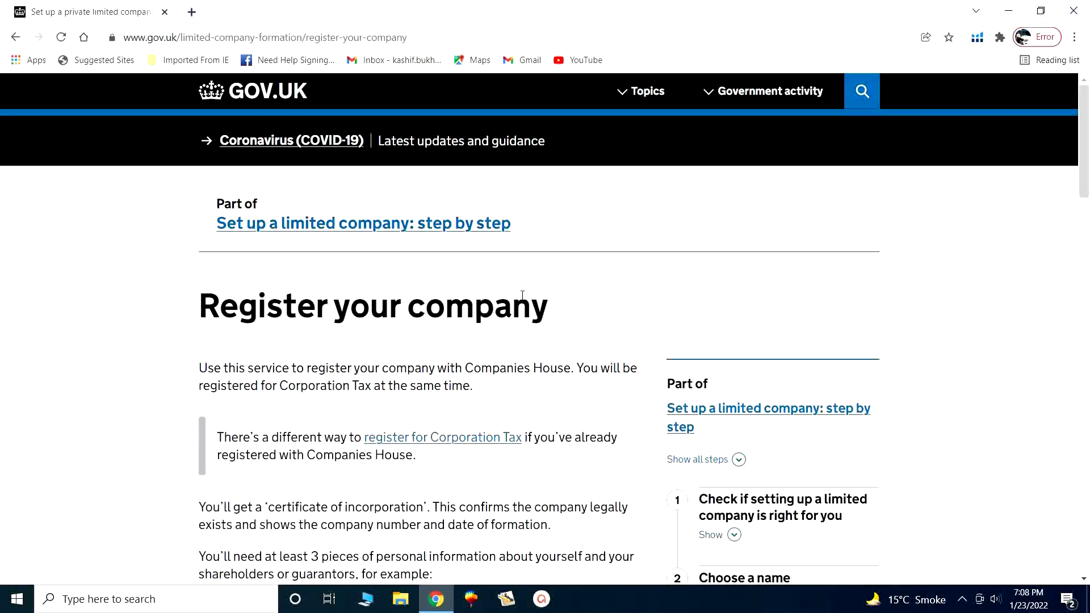
Scroll down the Register your company page and start the service with Register now
scroll(536, 311, down, 12)
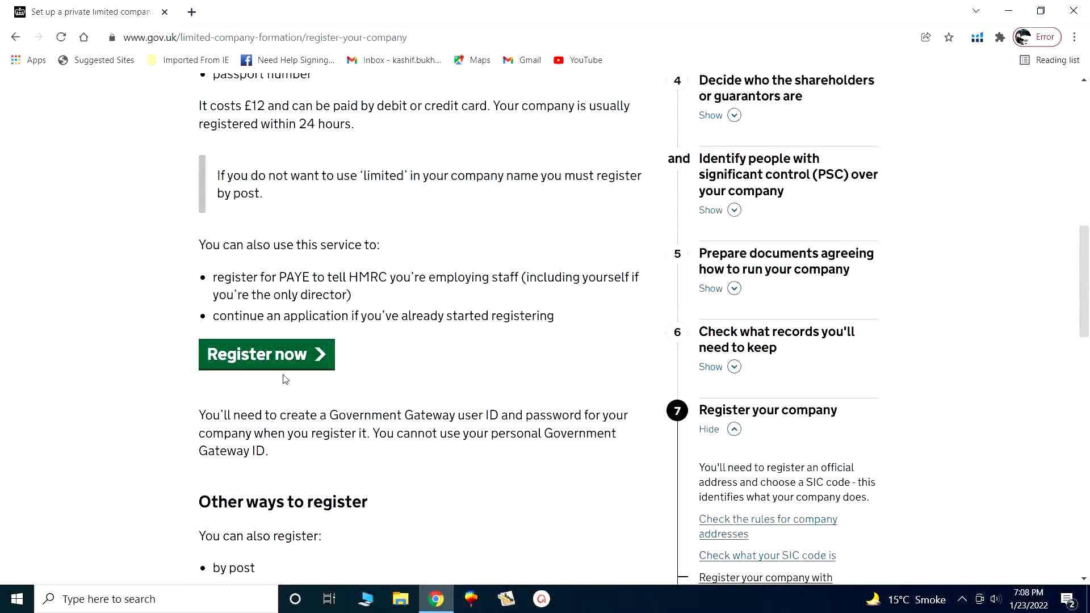
click(304, 355)
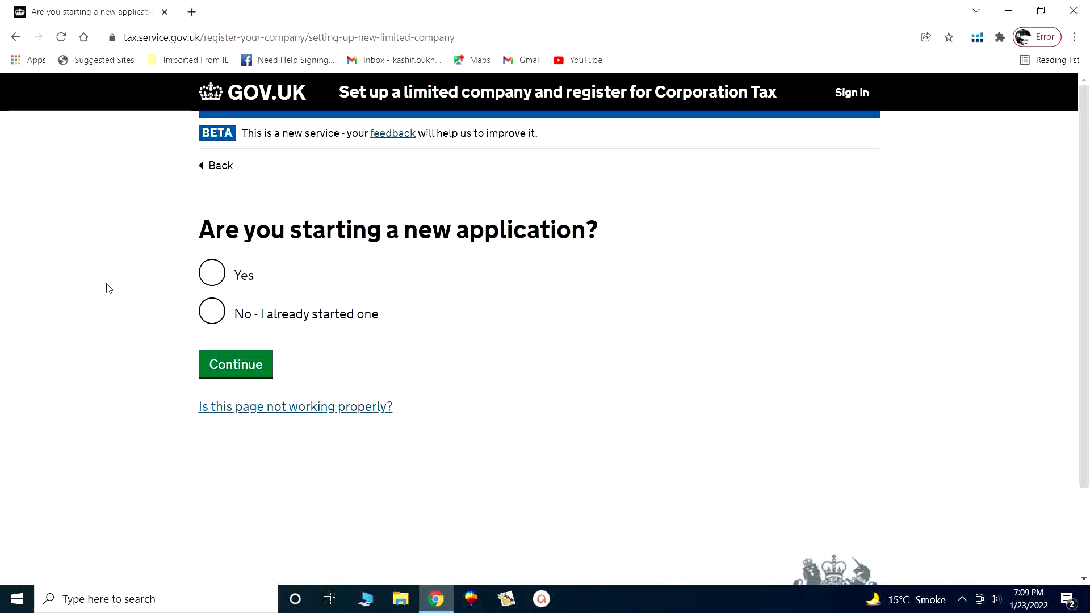
Confirm a new application is being started and begin the eligibility questions
click(212, 277)
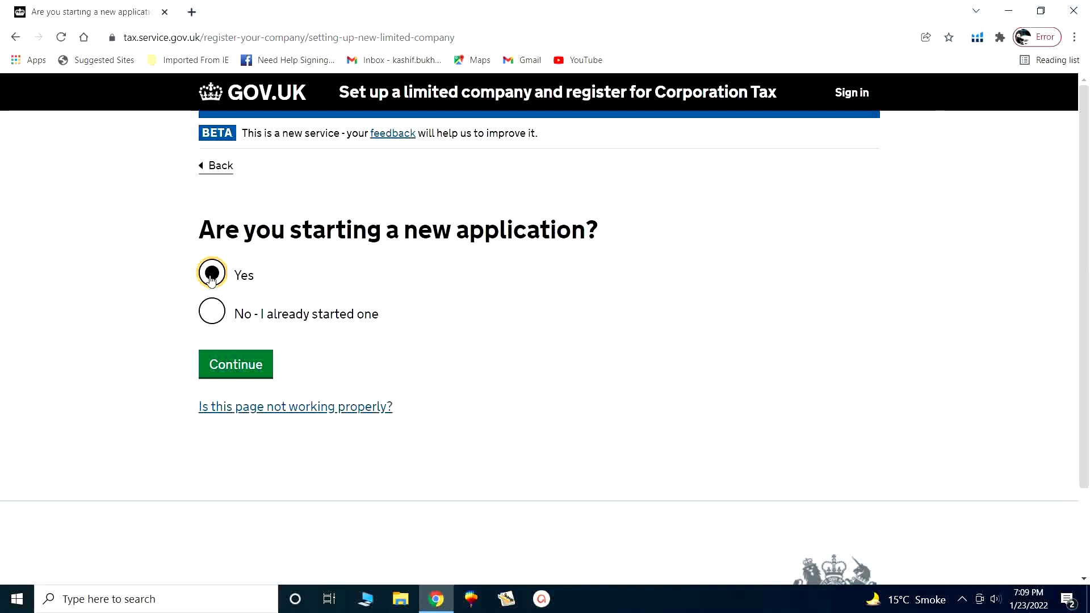
click(232, 366)
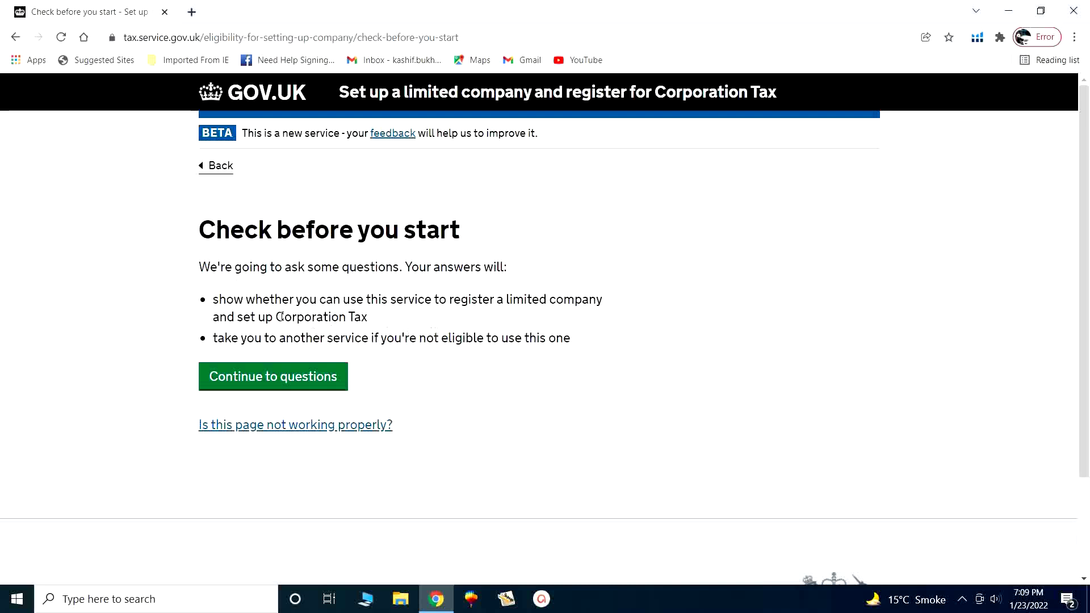
click(276, 379)
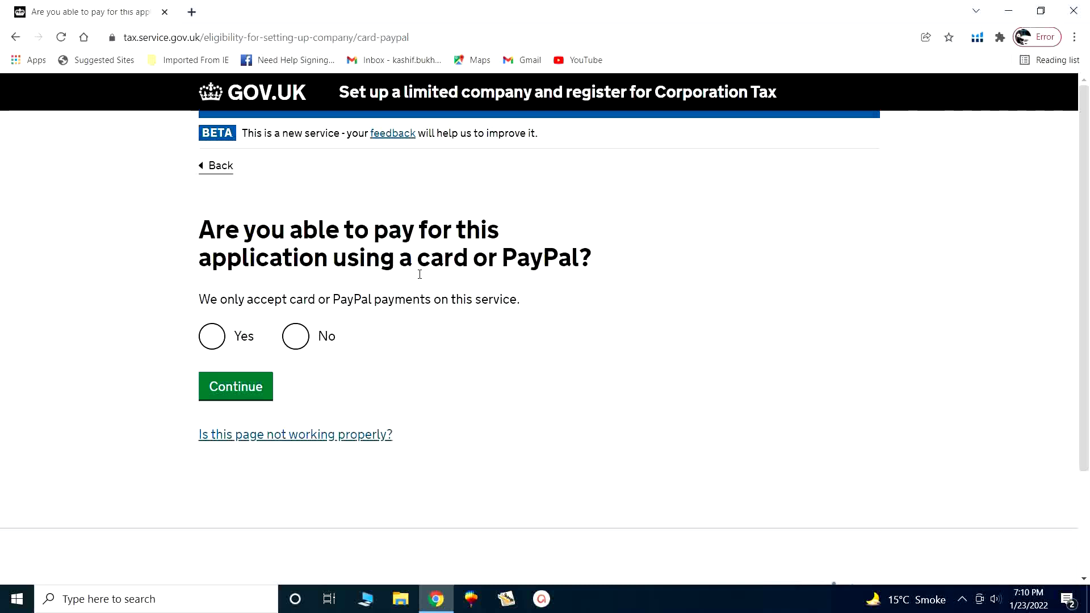
Answer Yes to paying by card or PayPal and No to secure-register directors
click(212, 338)
click(233, 385)
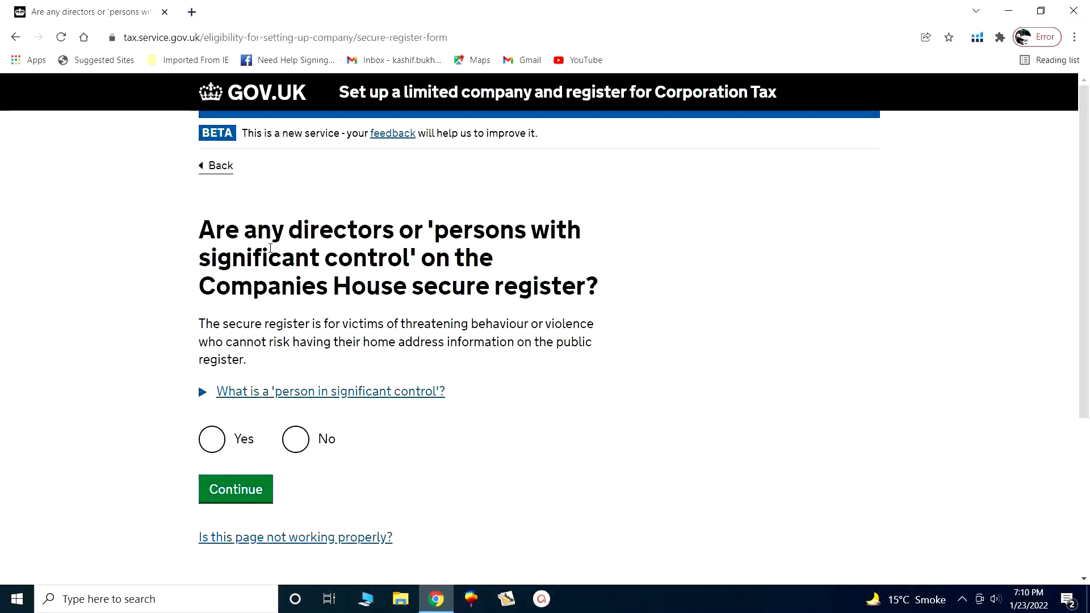
scroll(333, 336, down, 1)
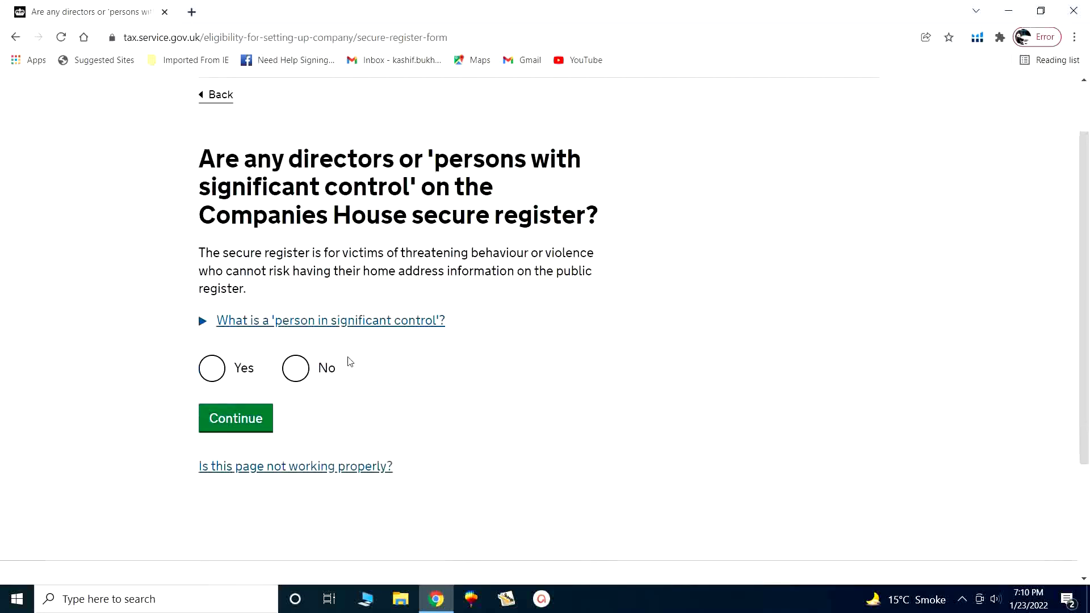
click(291, 377)
click(249, 420)
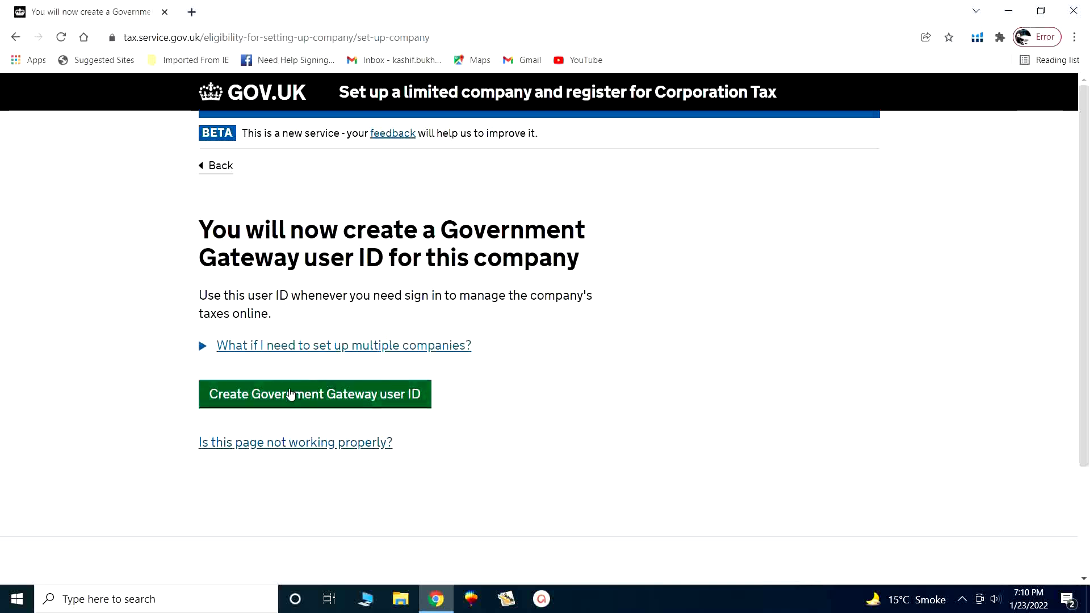
Start creating a Government Gateway user ID and submit the autofilled email address for a code
click(365, 393)
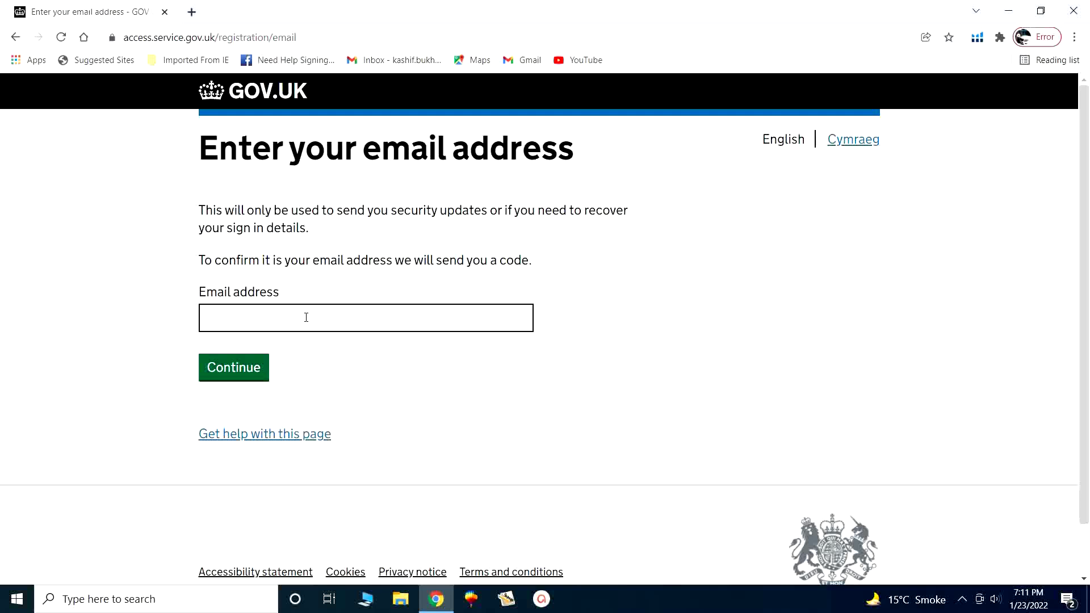
click(306, 317)
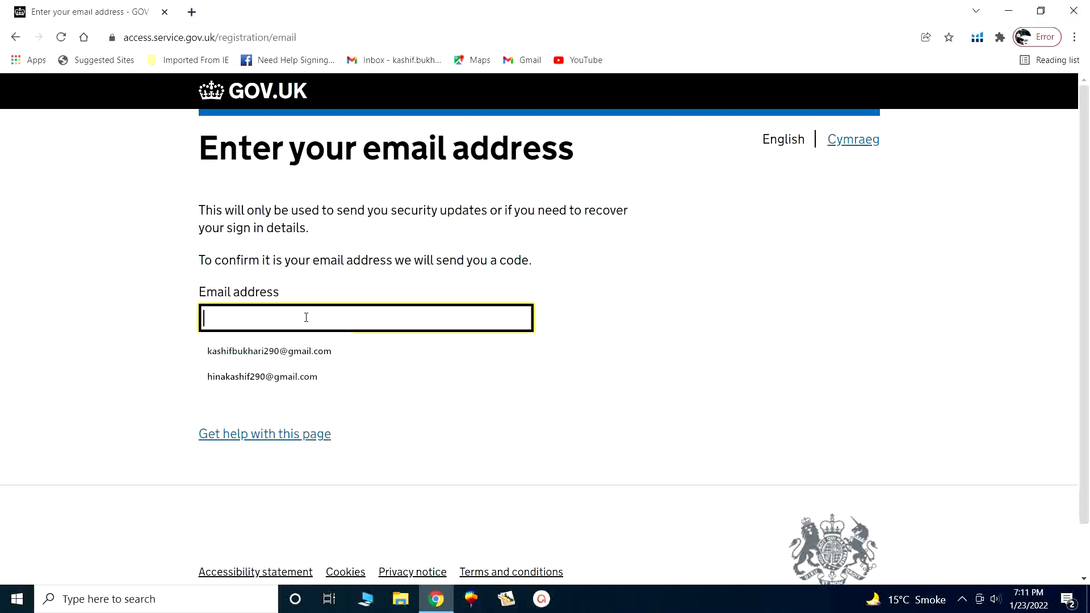
text(KAS)
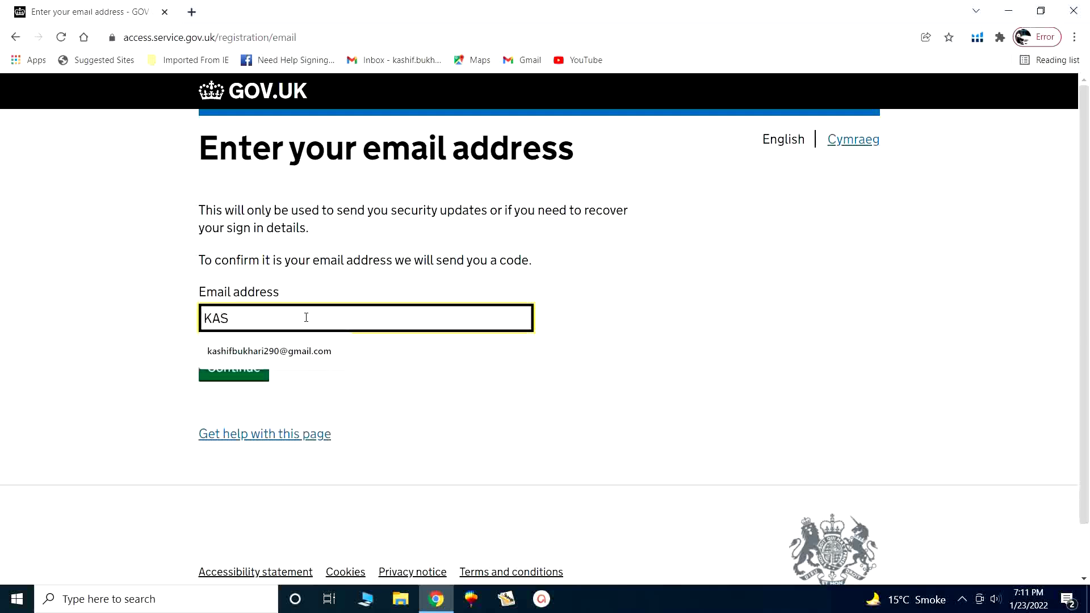
click(303, 353)
click(260, 368)
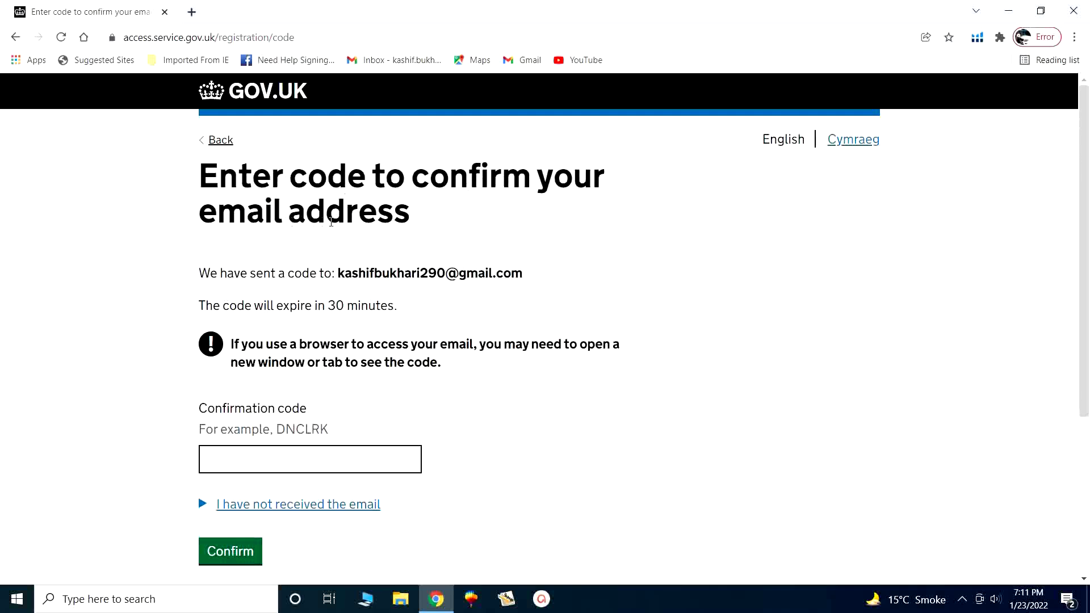
scroll(357, 341, down, 1)
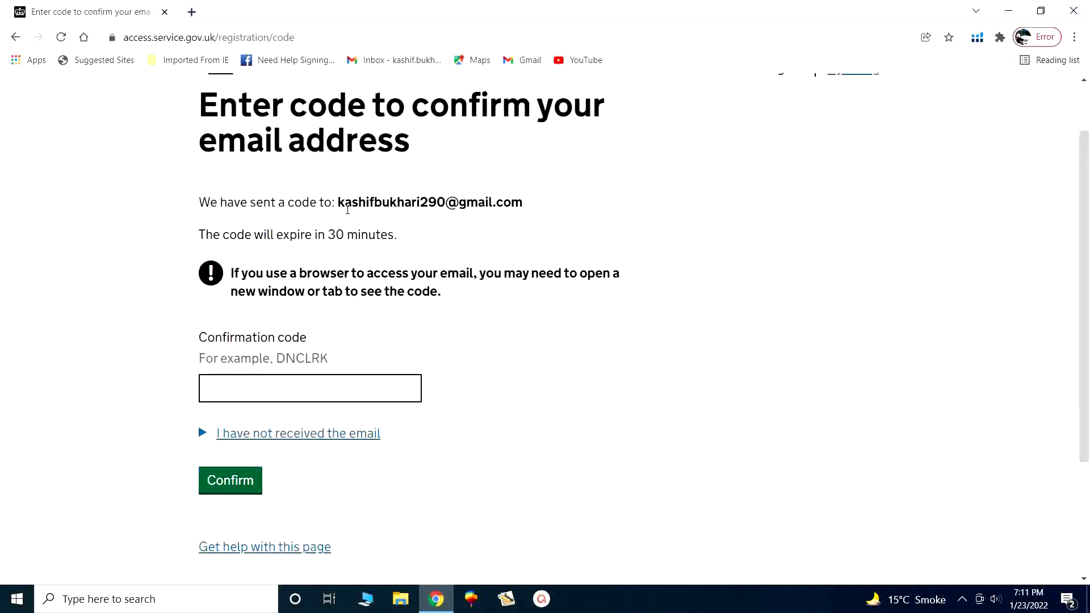
Open Gmail in a new tab and check the Updates category for the confirmation email
click(191, 12)
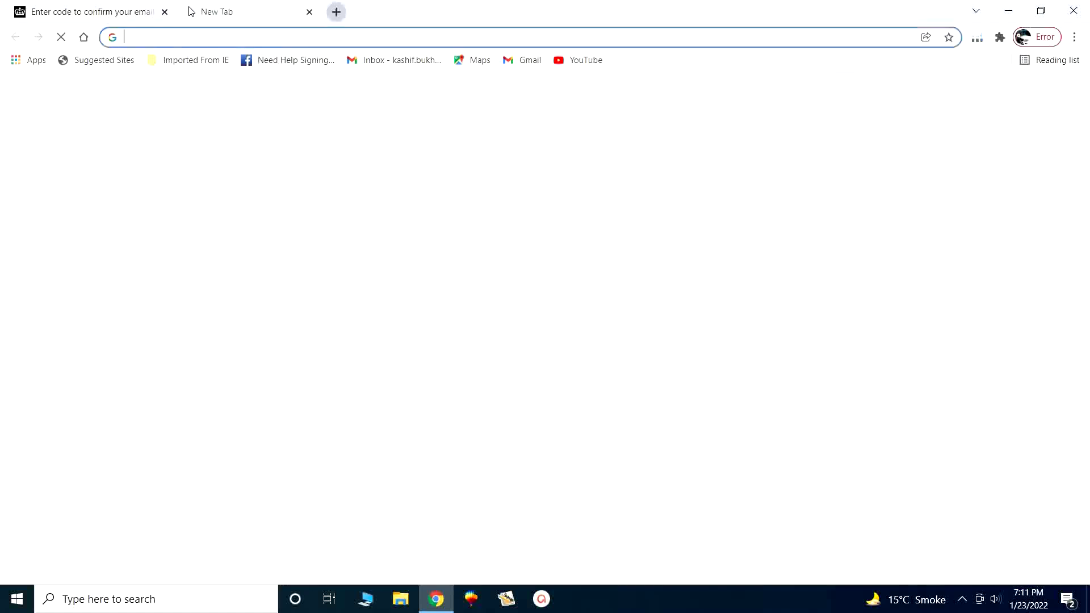
click(953, 97)
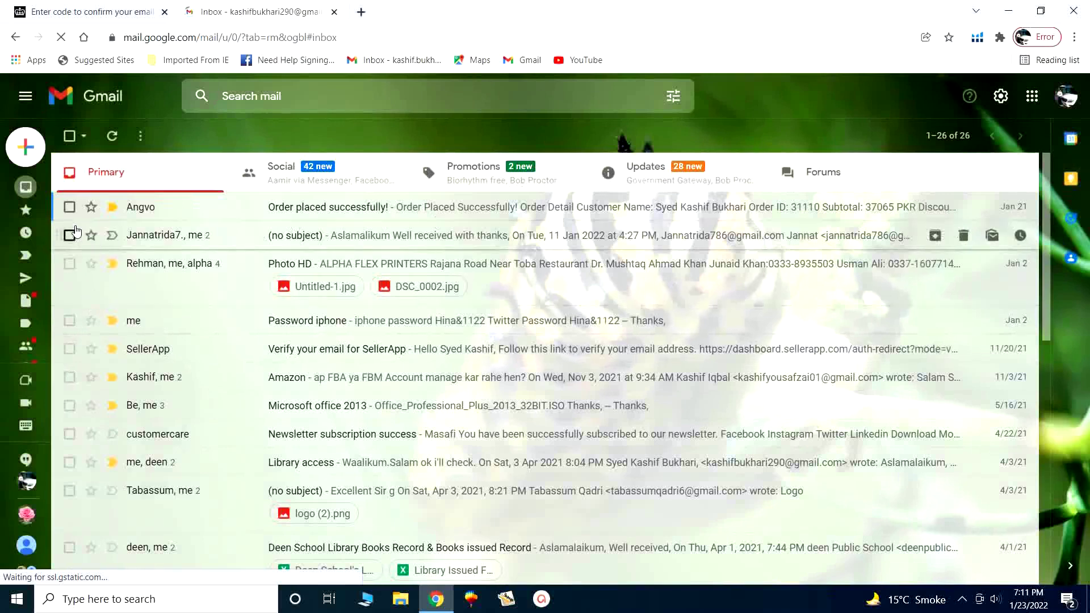
click(114, 11)
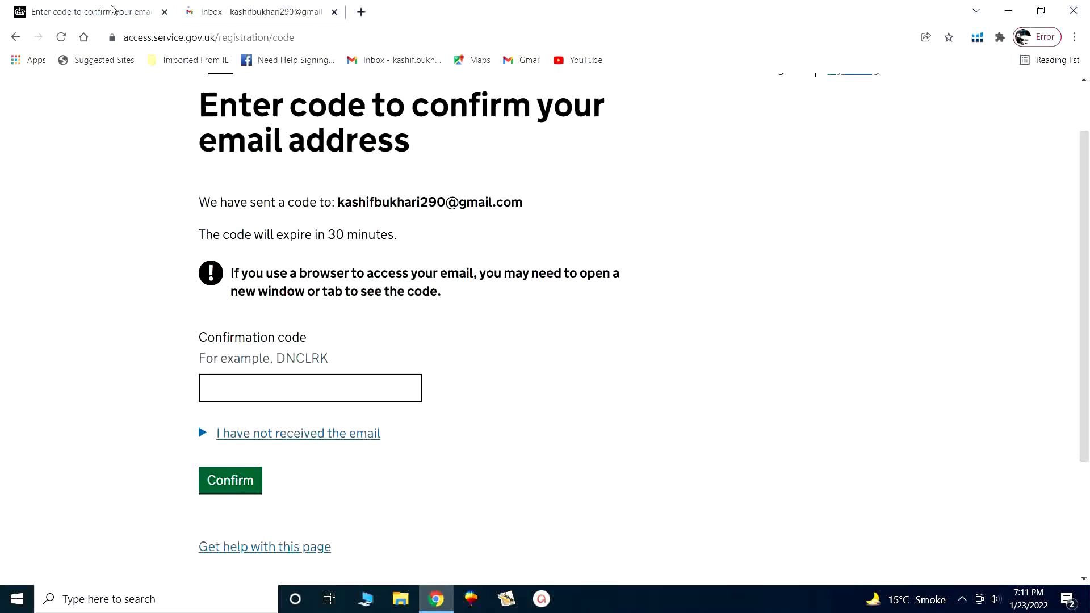
click(277, 392)
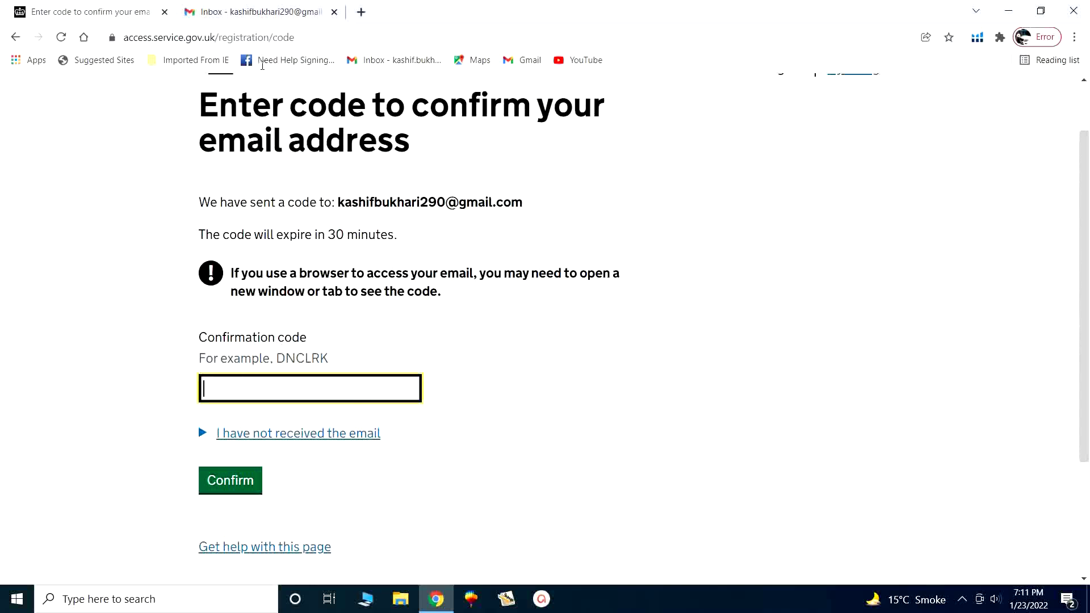
click(262, 9)
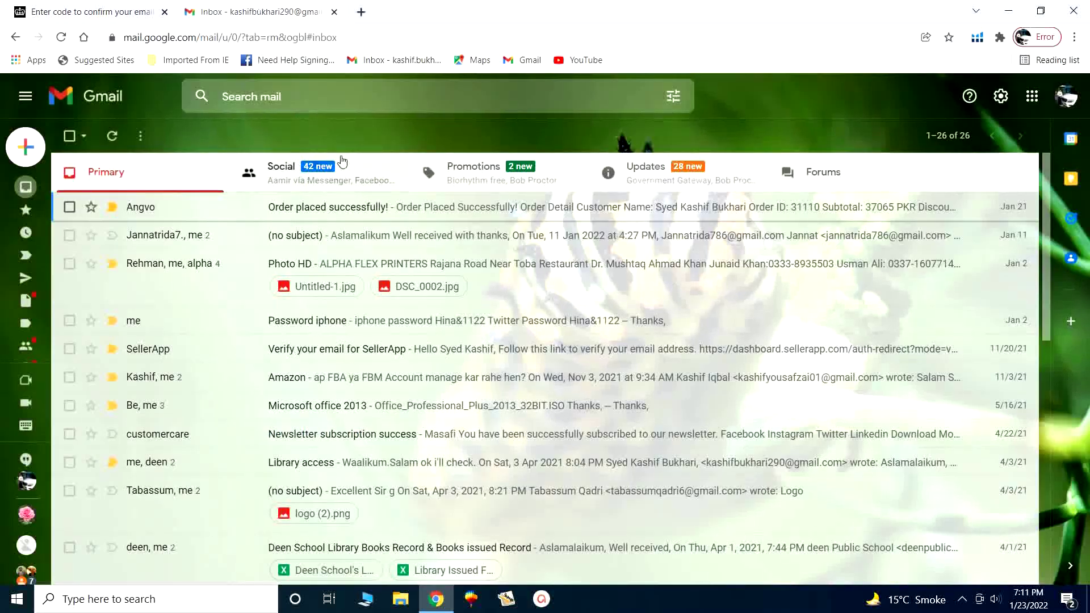
click(116, 136)
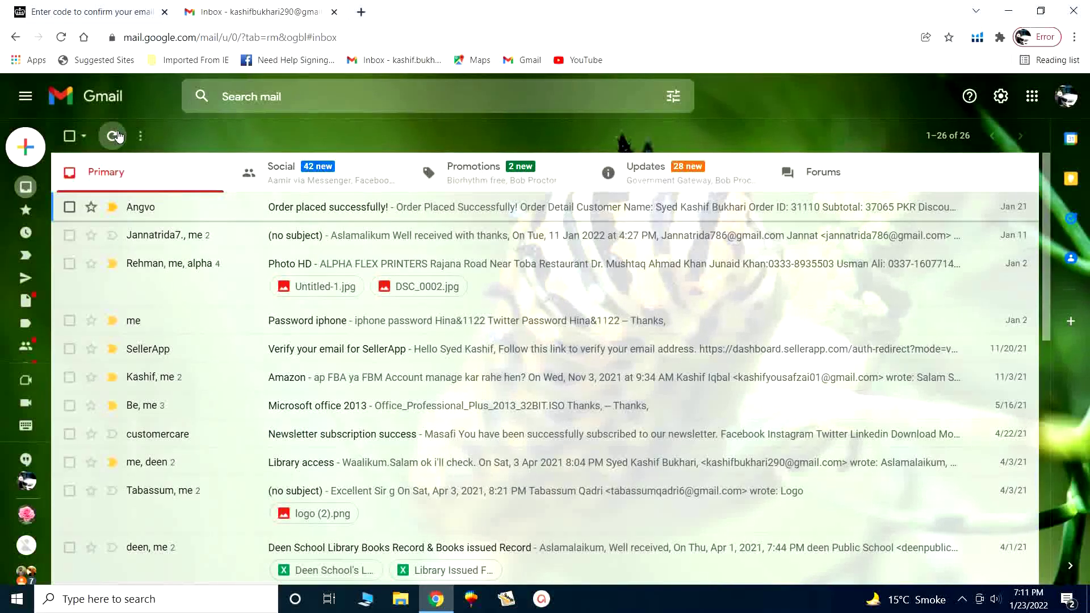
click(652, 178)
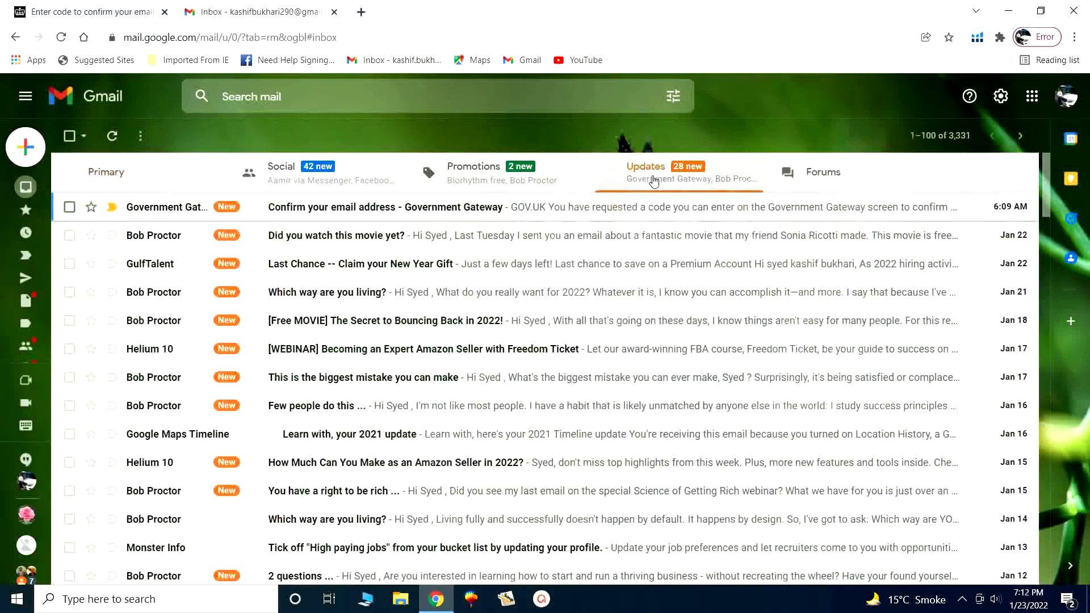
Copy the code from the Government Gateway email and prepare to paste it on GOV.UK
click(358, 216)
scroll(429, 457, down, 3)
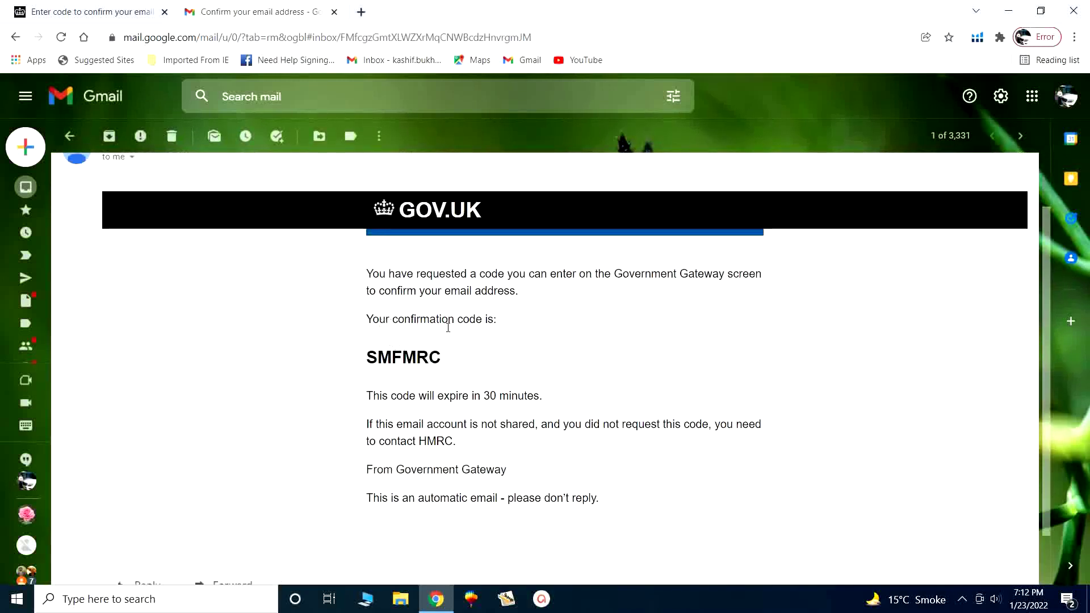
drag(441, 355, 370, 358)
key(ctrl+c)
right_click(370, 358)
click(384, 373)
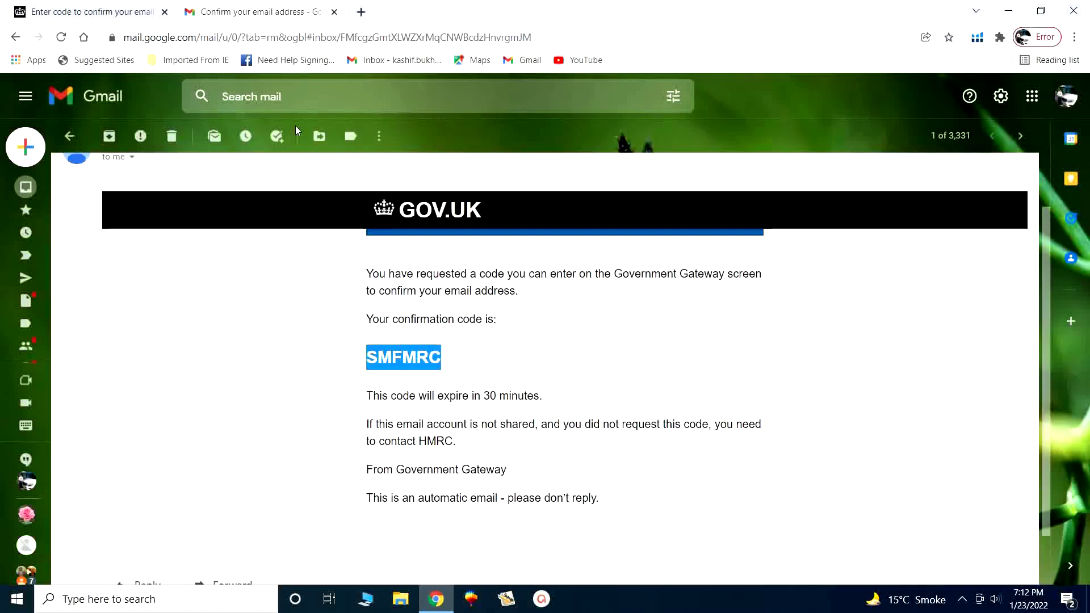
click(116, 8)
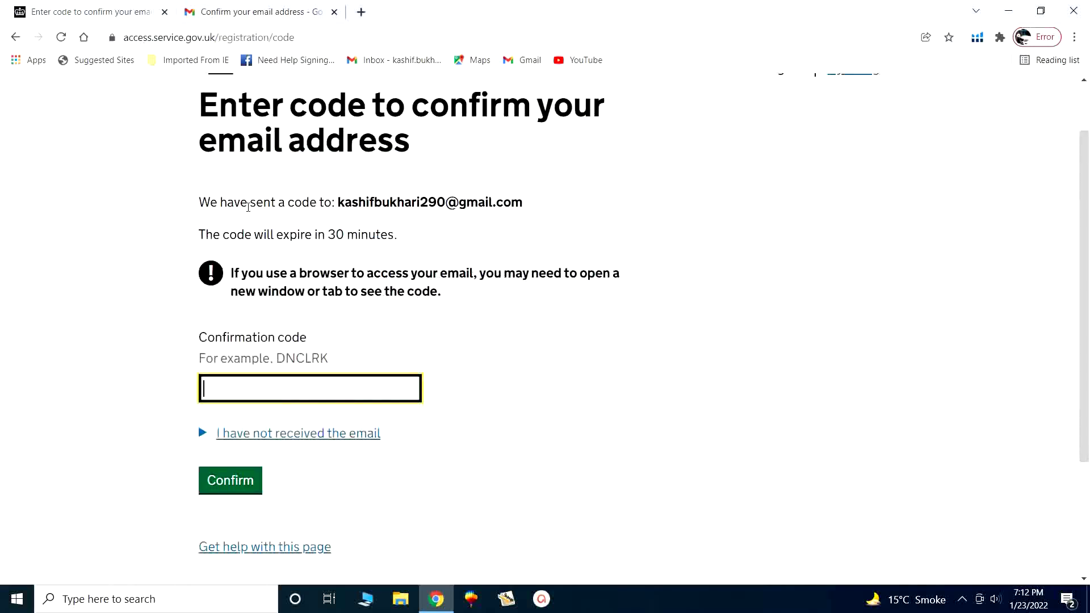
right_click(277, 392)
Paste and confirm the emailed code, then submit the autofilled full name
click(325, 282)
click(230, 489)
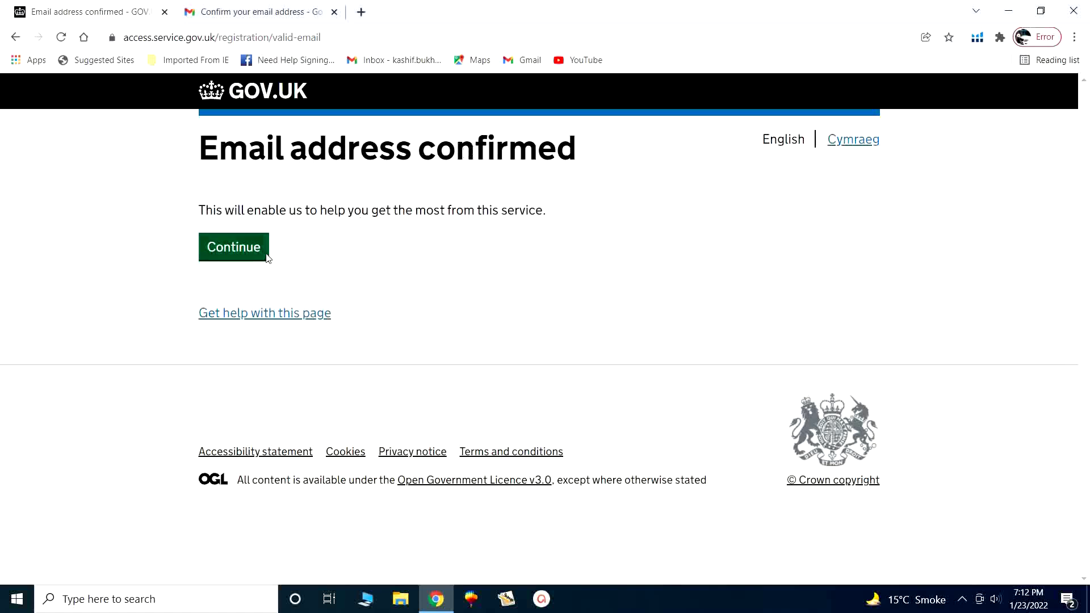
click(243, 253)
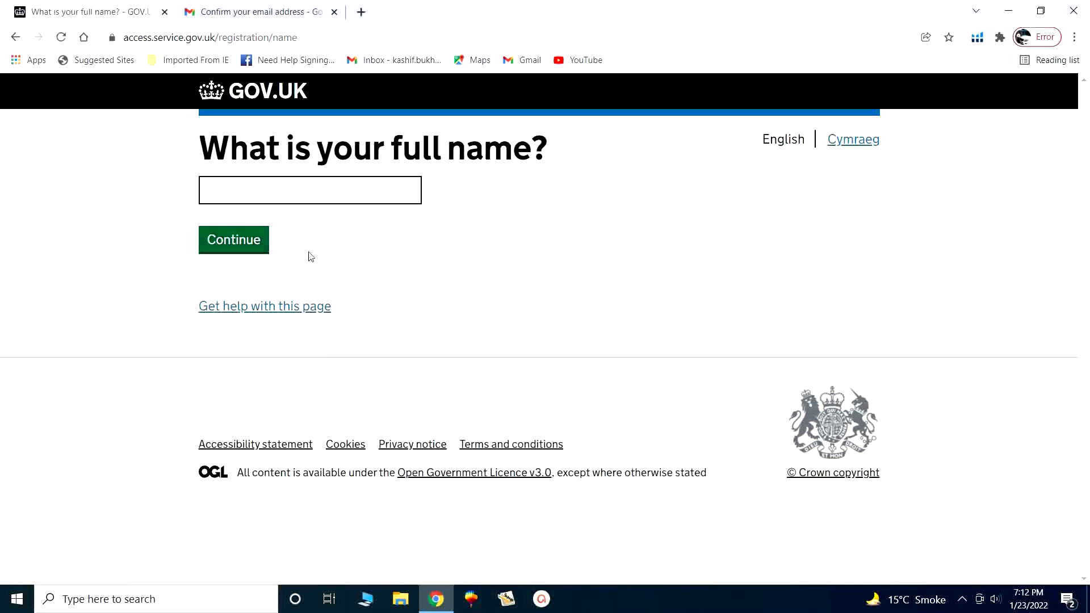
click(364, 187)
click(289, 223)
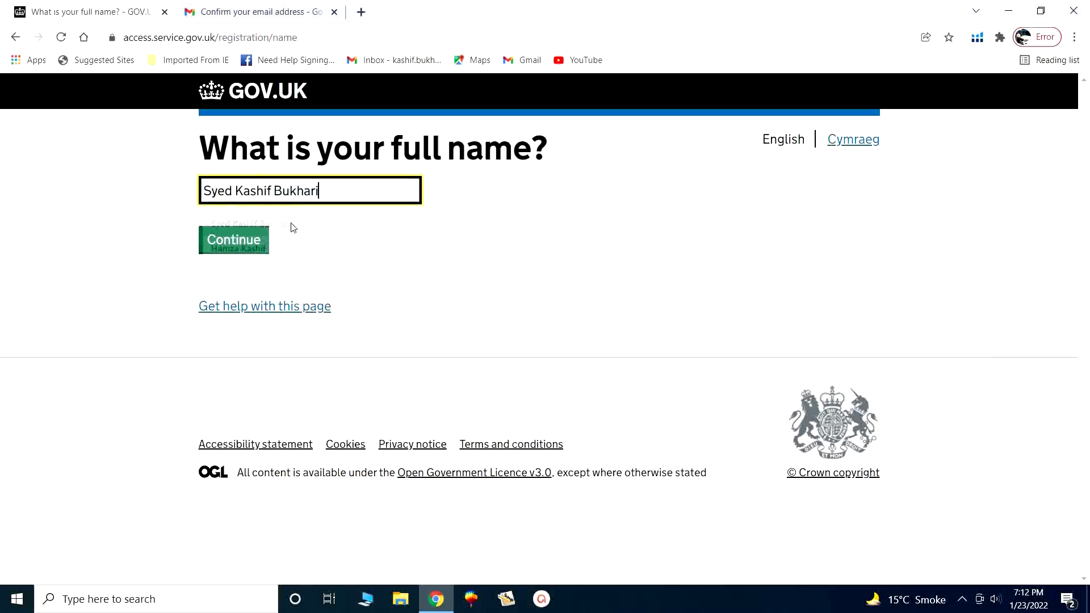
click(245, 239)
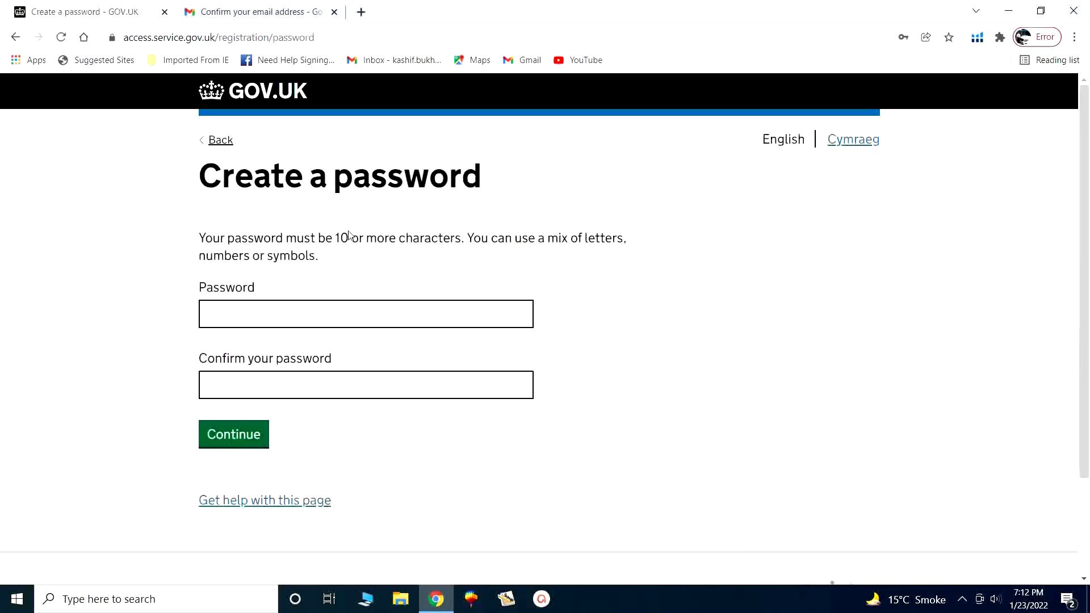
Enter and confirm a new password for the Government Gateway account
click(358, 309)
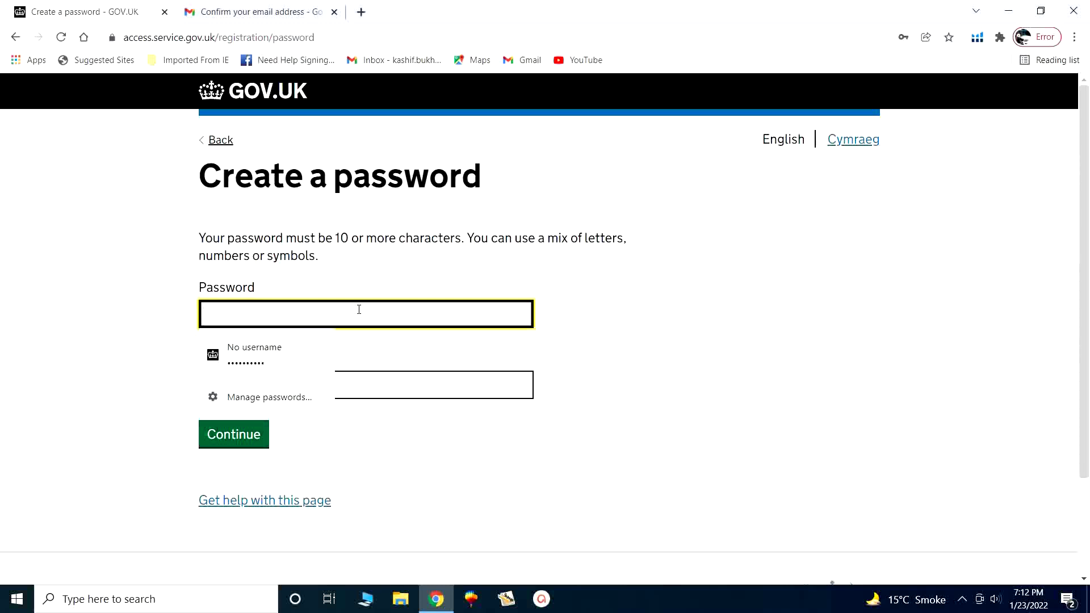
text(••••••)
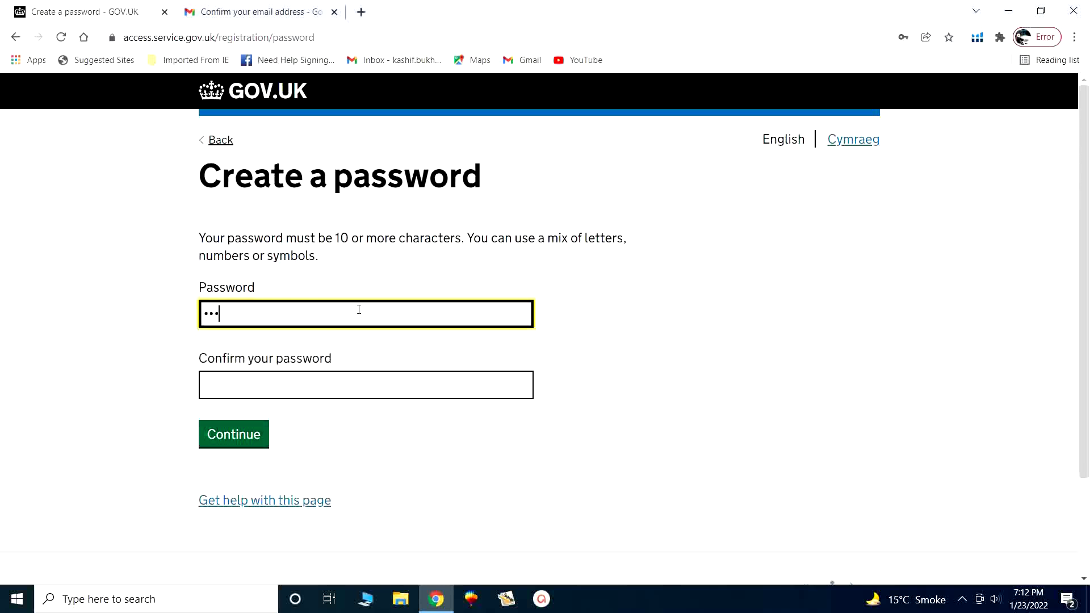
text(•••••)
click(327, 377)
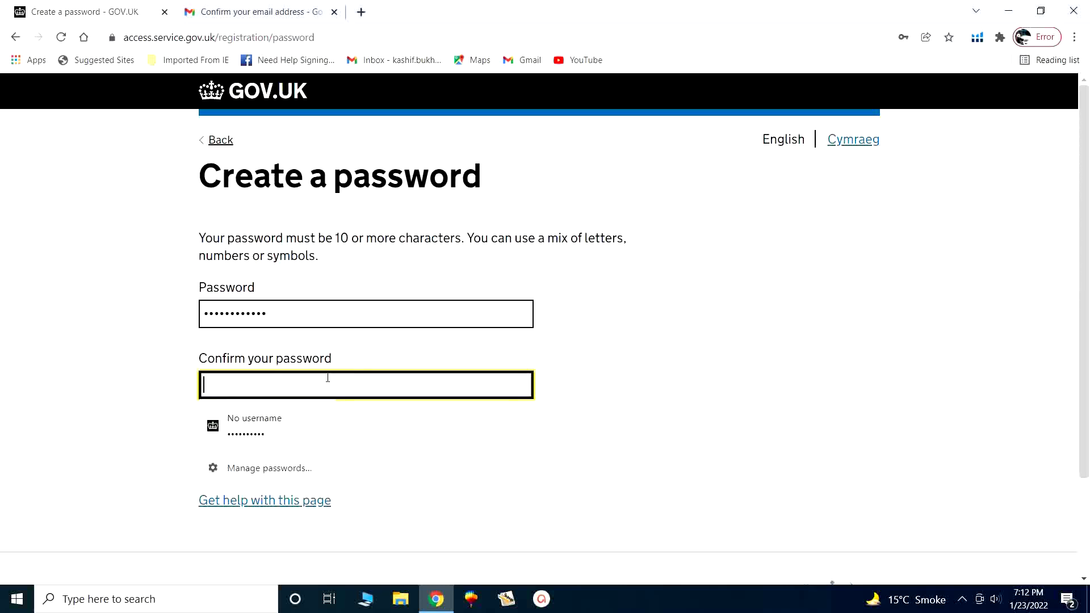
text(•••••••••)
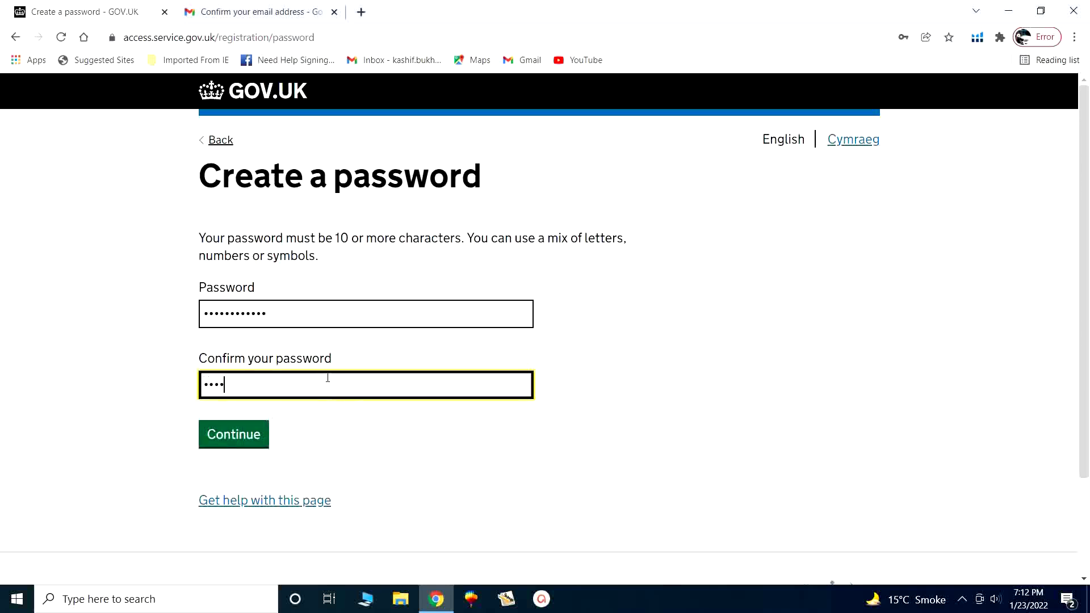
text(••)
click(235, 436)
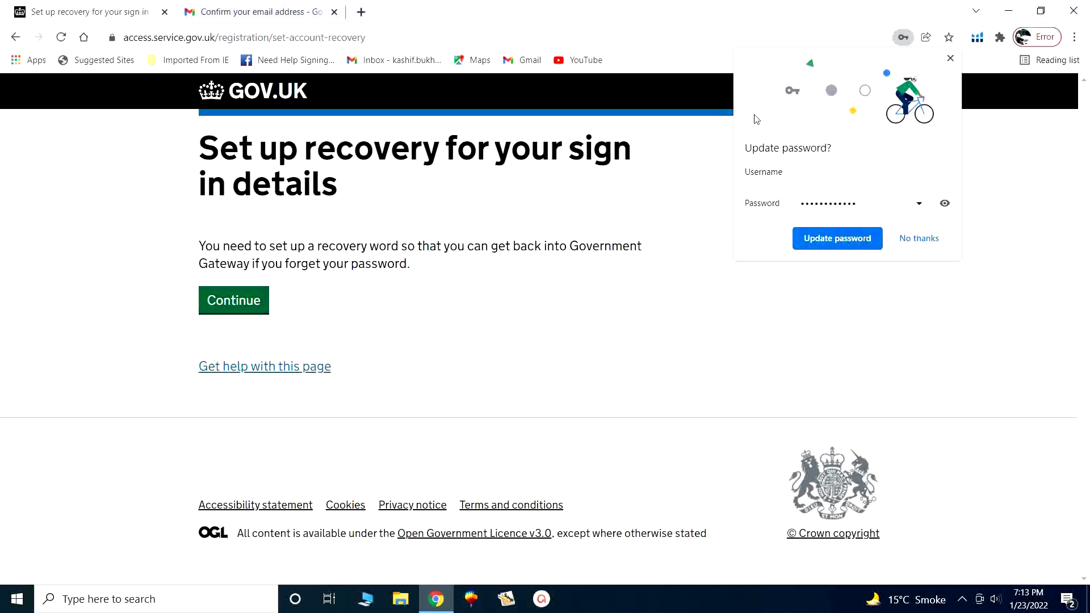
Update Chrome's saved password and set a recovery word for the sign-in details
click(858, 240)
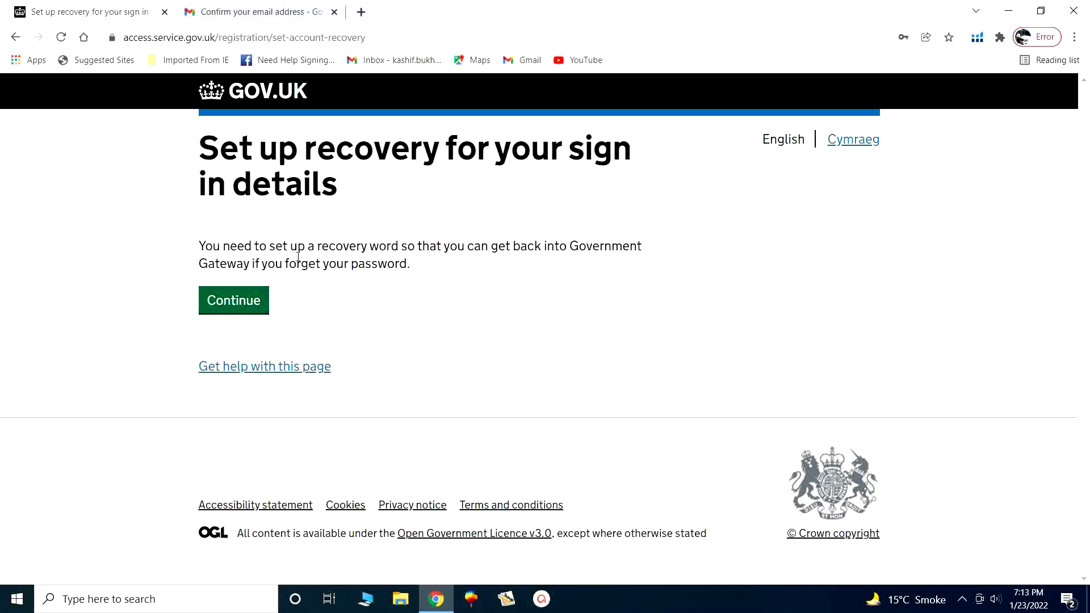
click(242, 305)
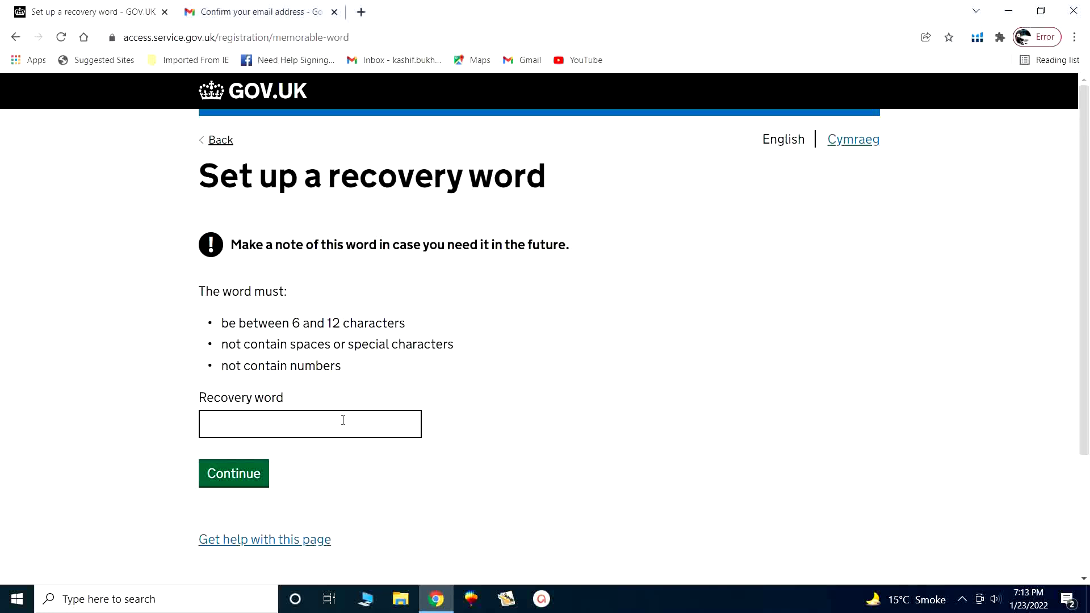
click(343, 420)
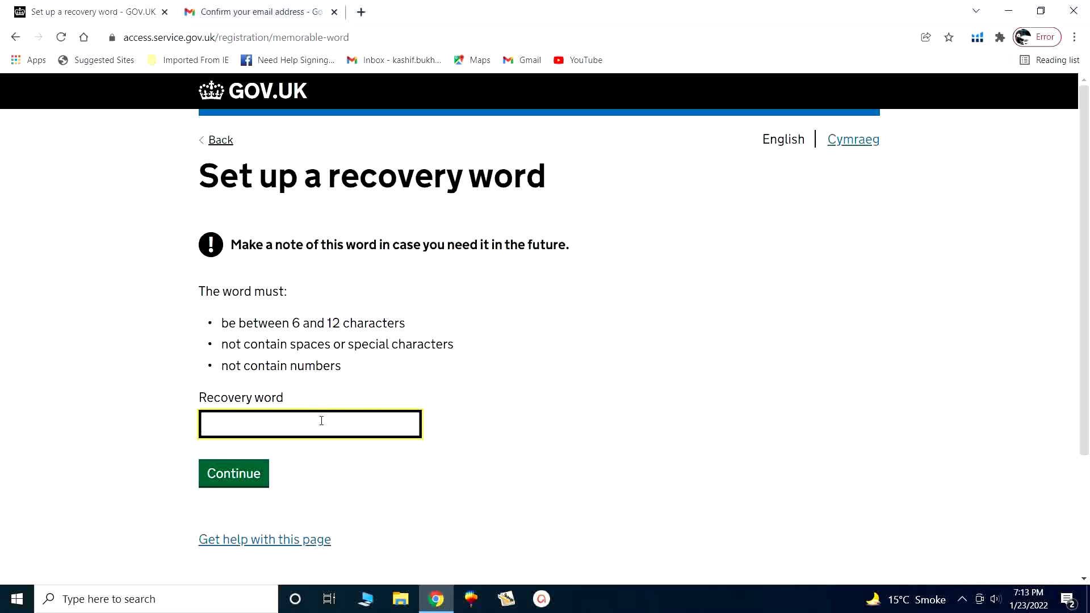
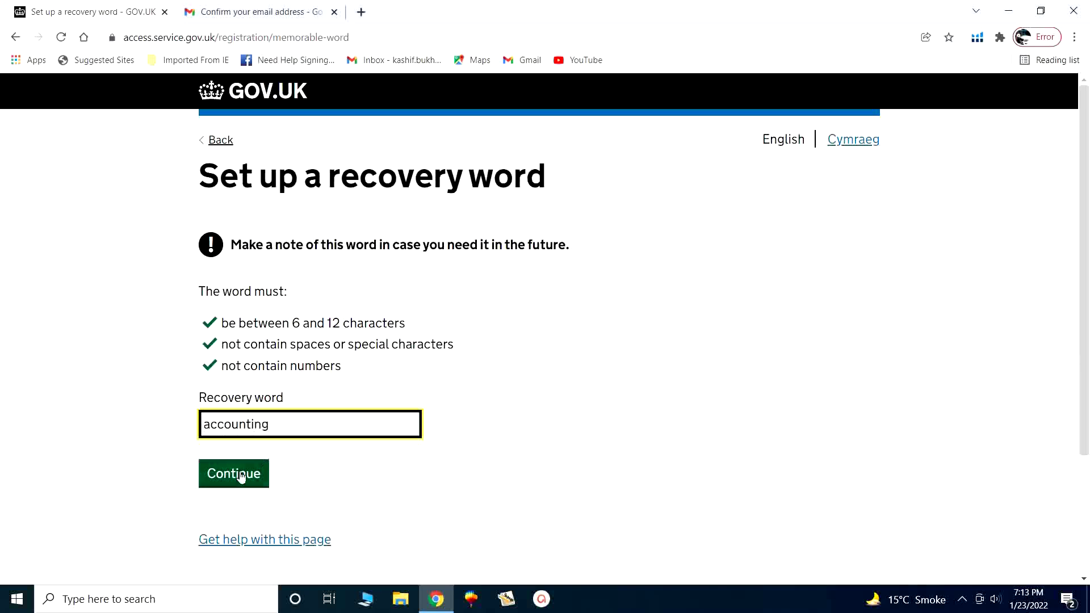
click(239, 474)
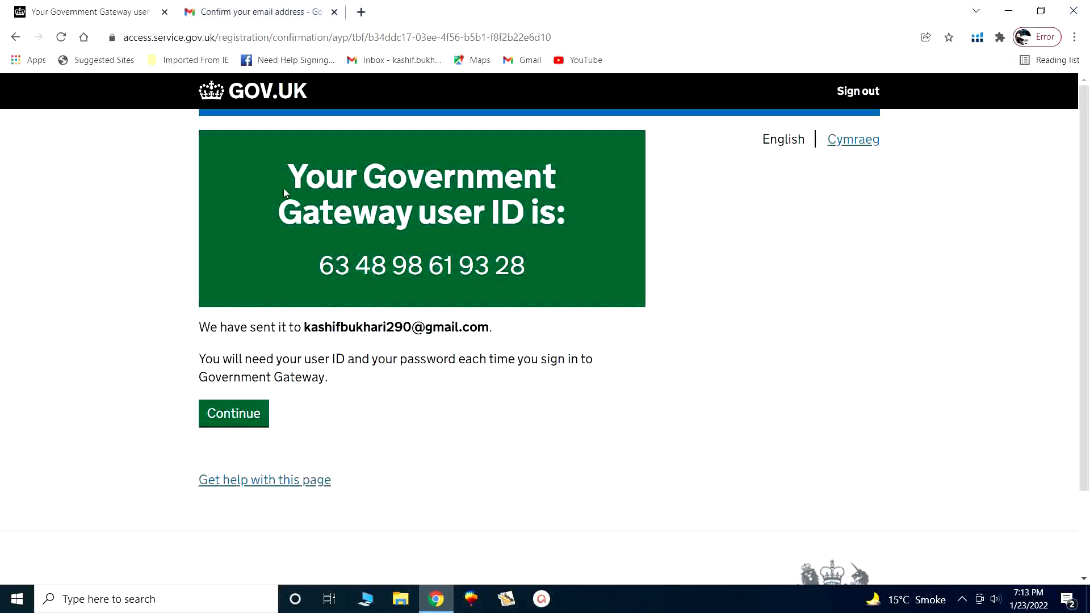
Find the 'Your Government Gateway user ID' email under Gmail's Updates, check the ID, and return to GOV.UK
click(267, 10)
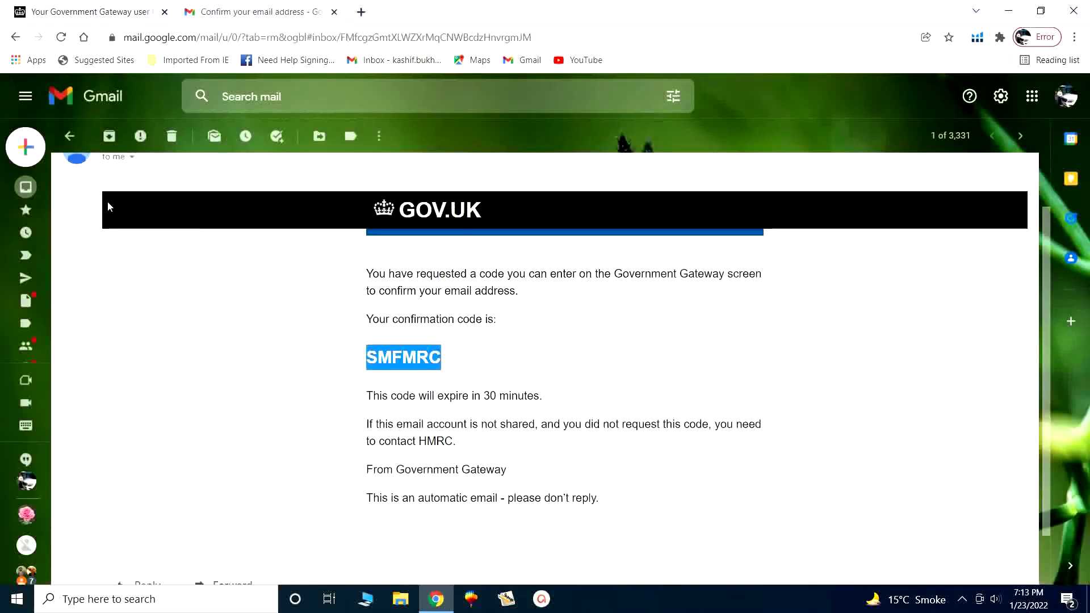
mouse_move(42, 167)
click(63, 189)
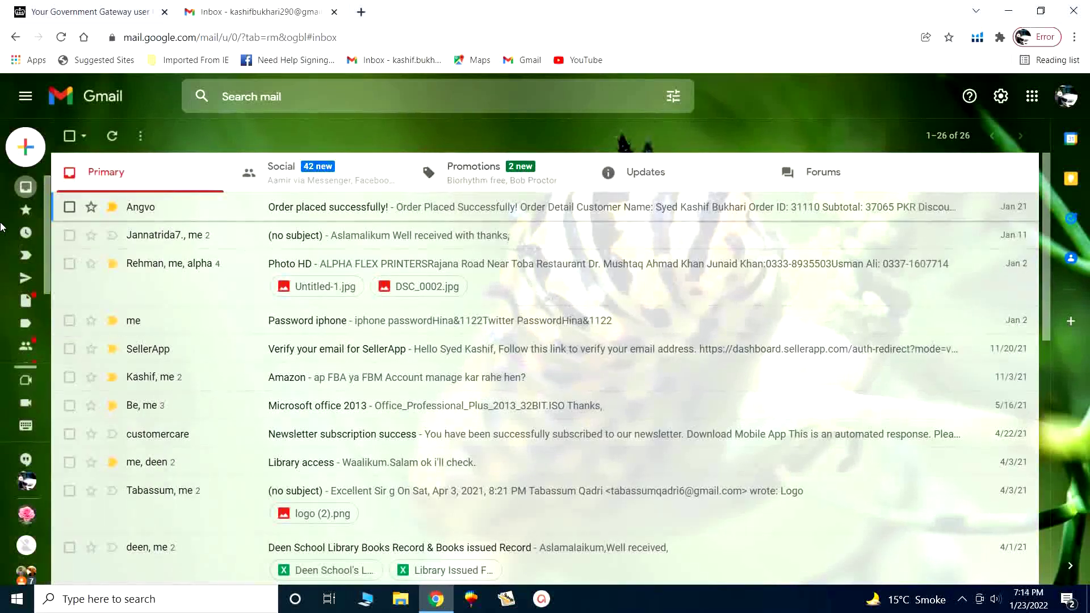
click(488, 169)
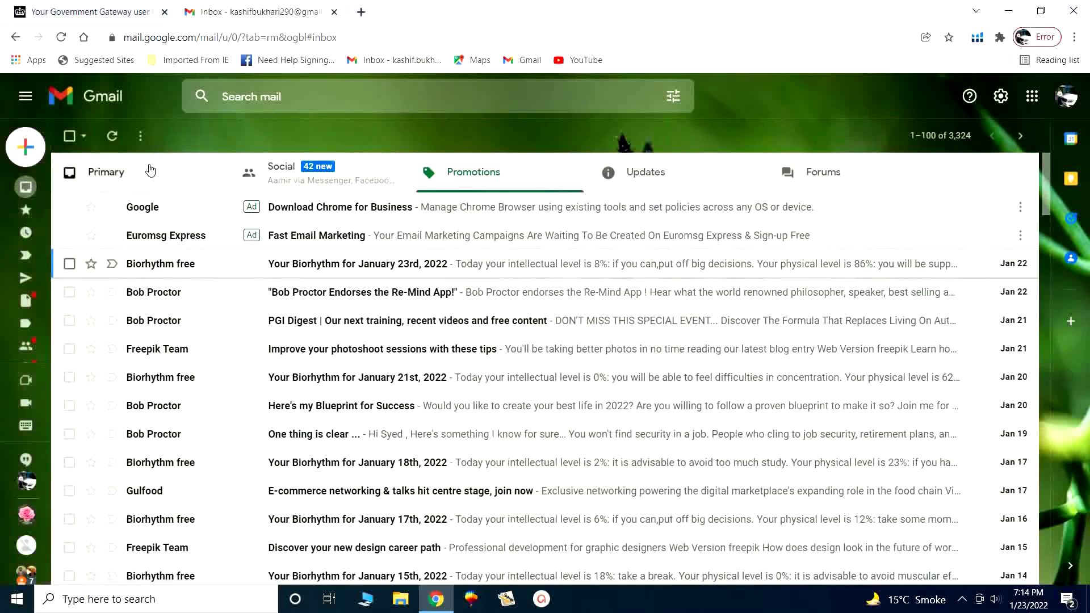
click(150, 171)
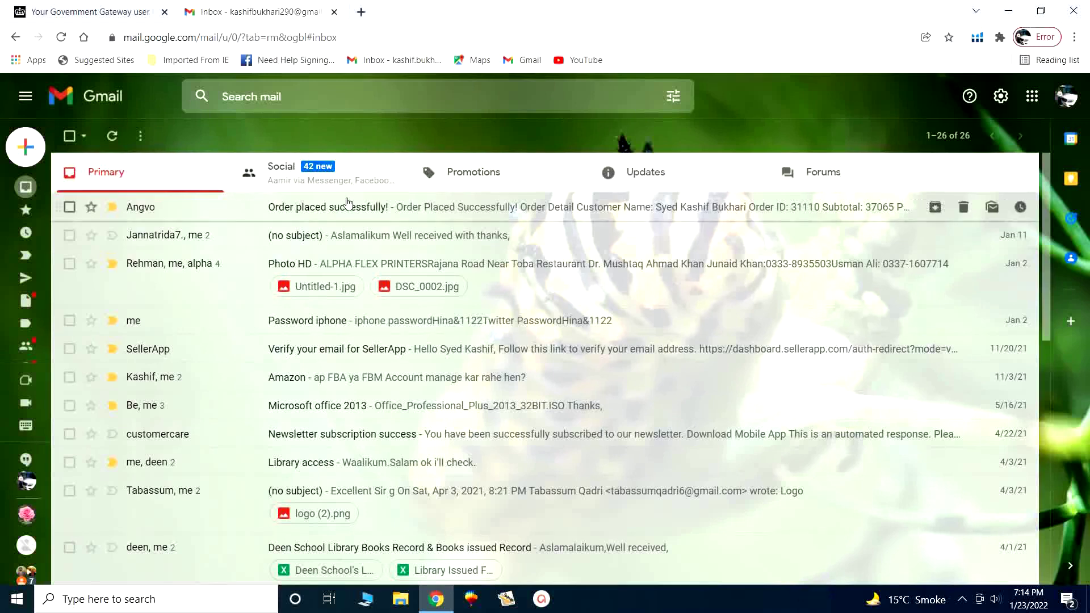
click(667, 178)
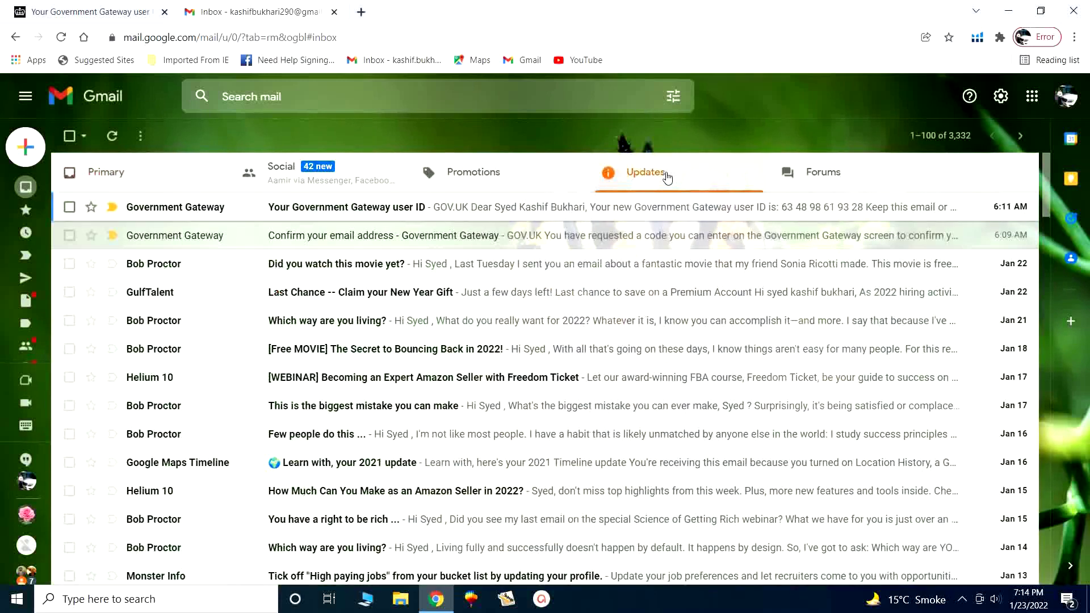
click(370, 214)
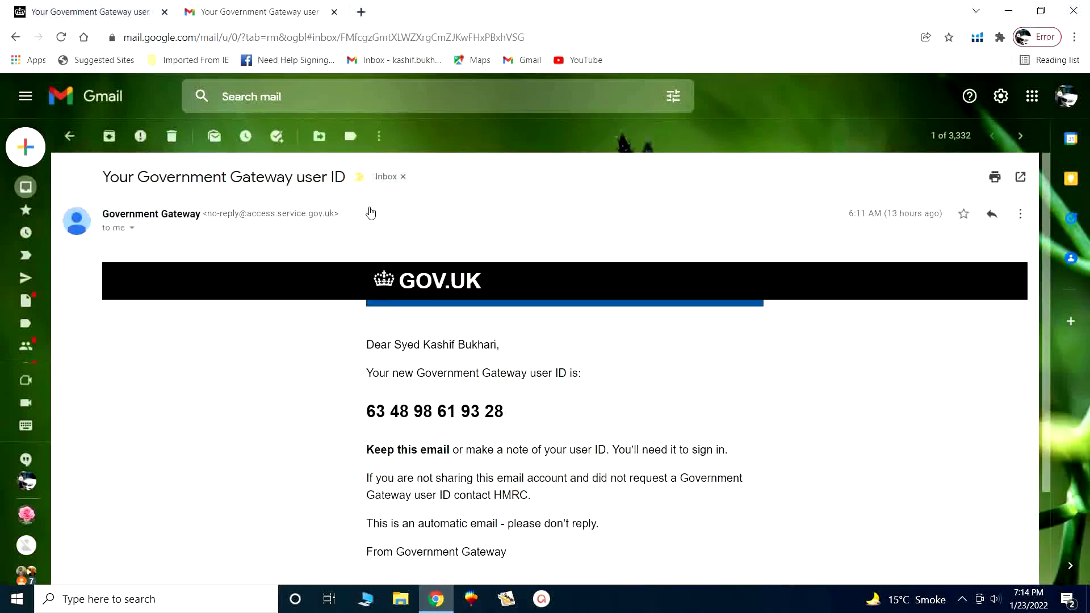
scroll(371, 215, down, 1)
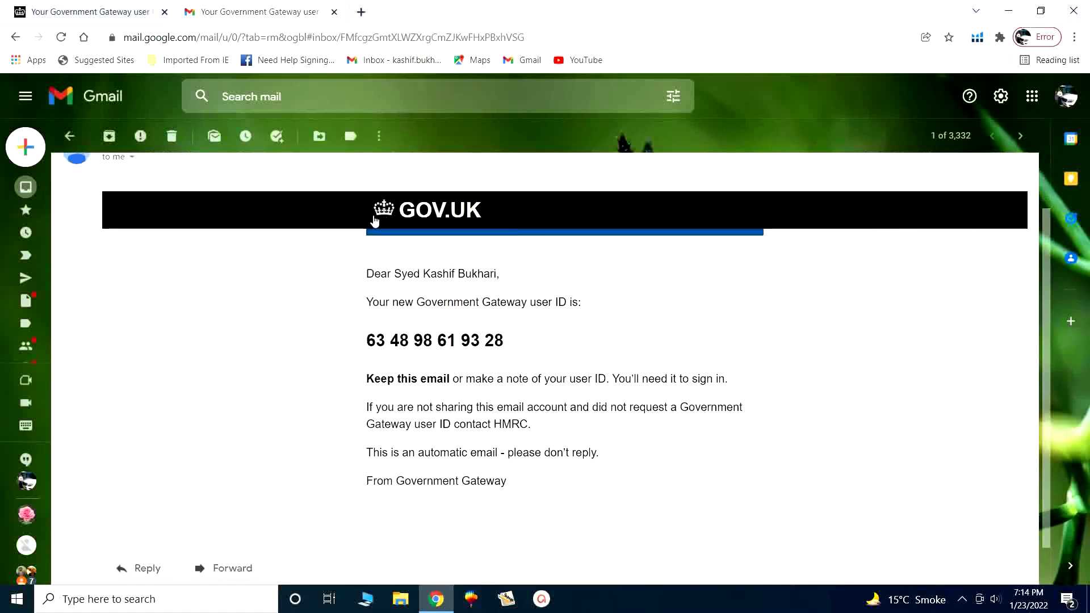
scroll(374, 221, up, 1)
scroll(369, 218, down, 1)
key(ctrl+shift+Tab)
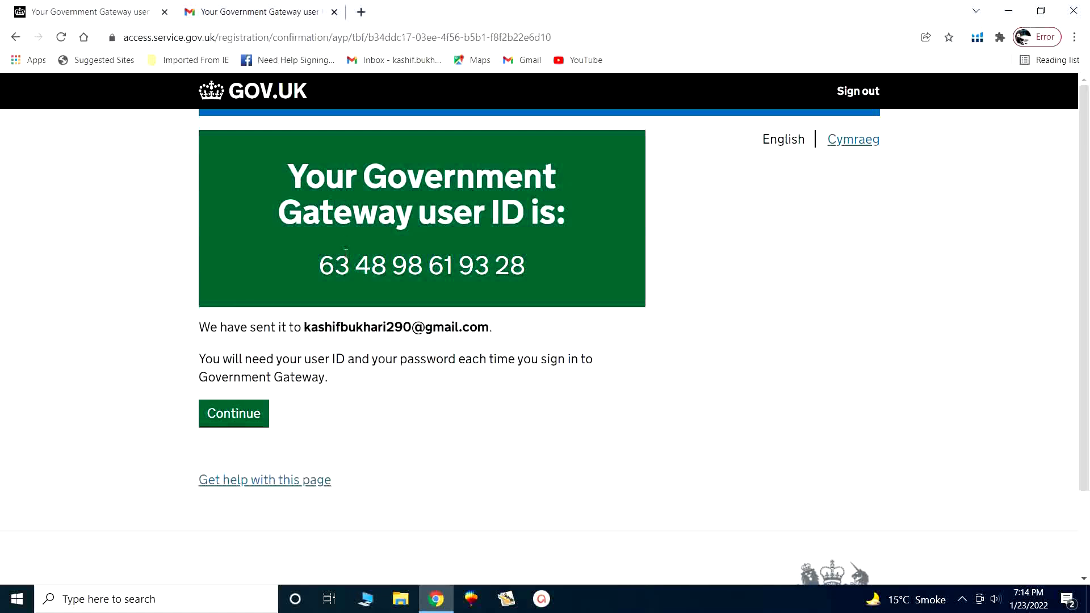
Move past the user ID page and choose text message for receiving access codes
click(228, 421)
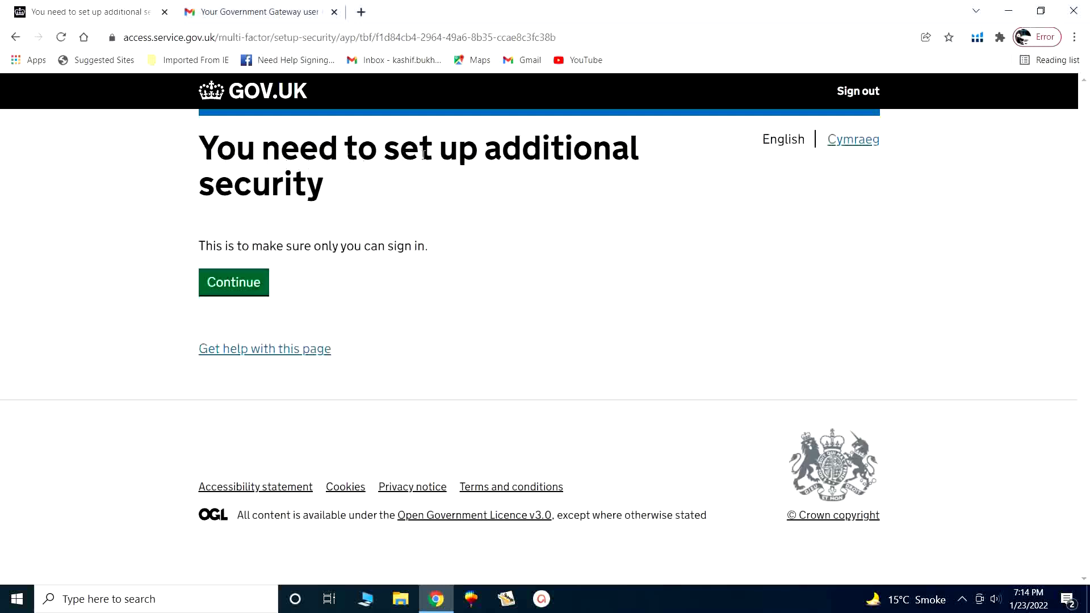
click(219, 284)
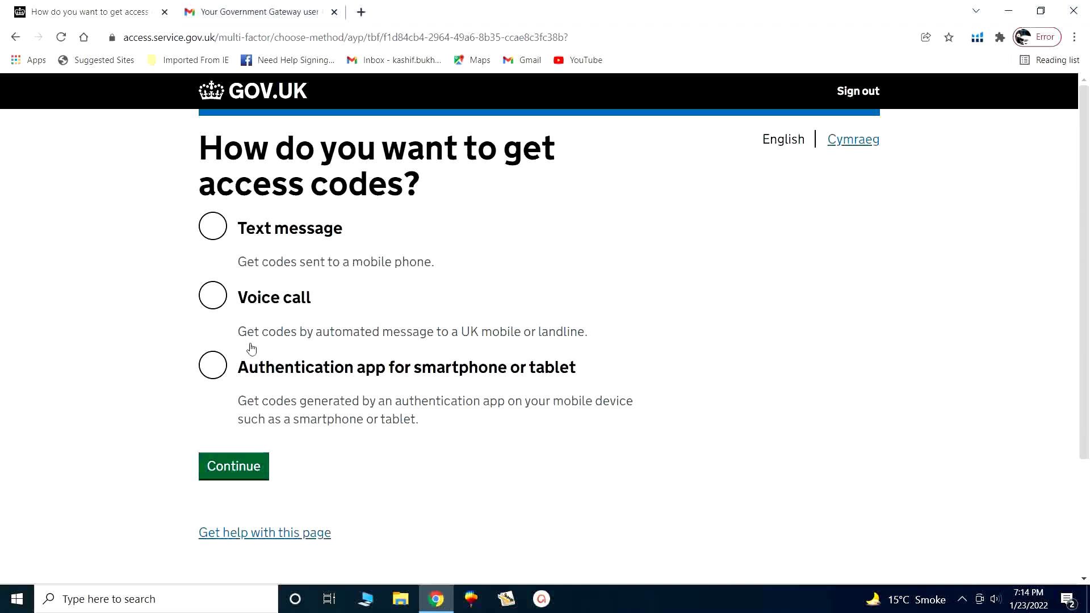
click(215, 227)
click(236, 466)
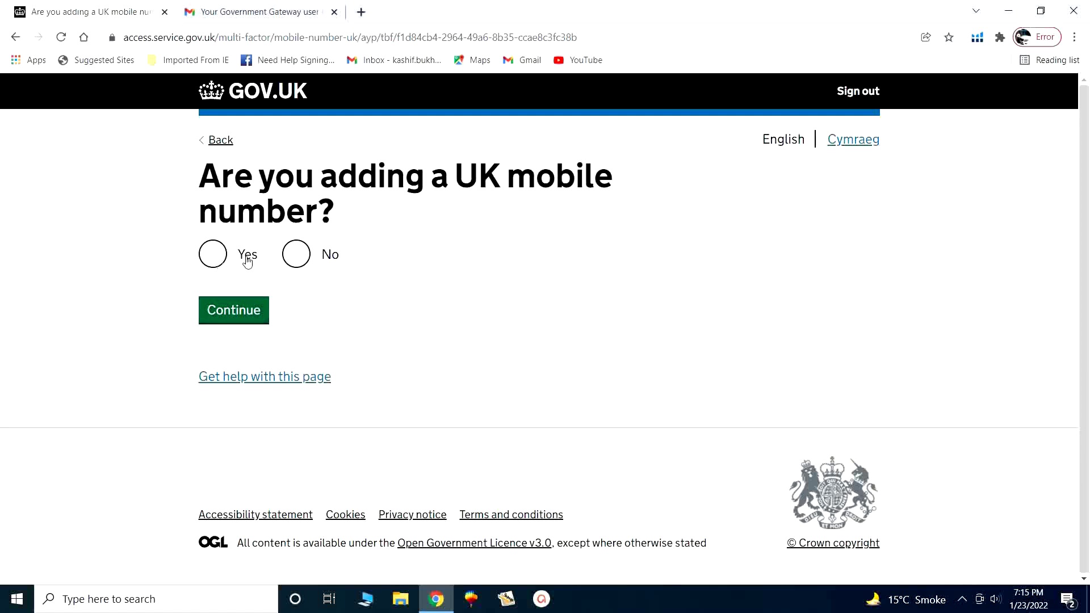
Declare a non-UK mobile and set the phone's country to Pakistan (+92)
click(296, 256)
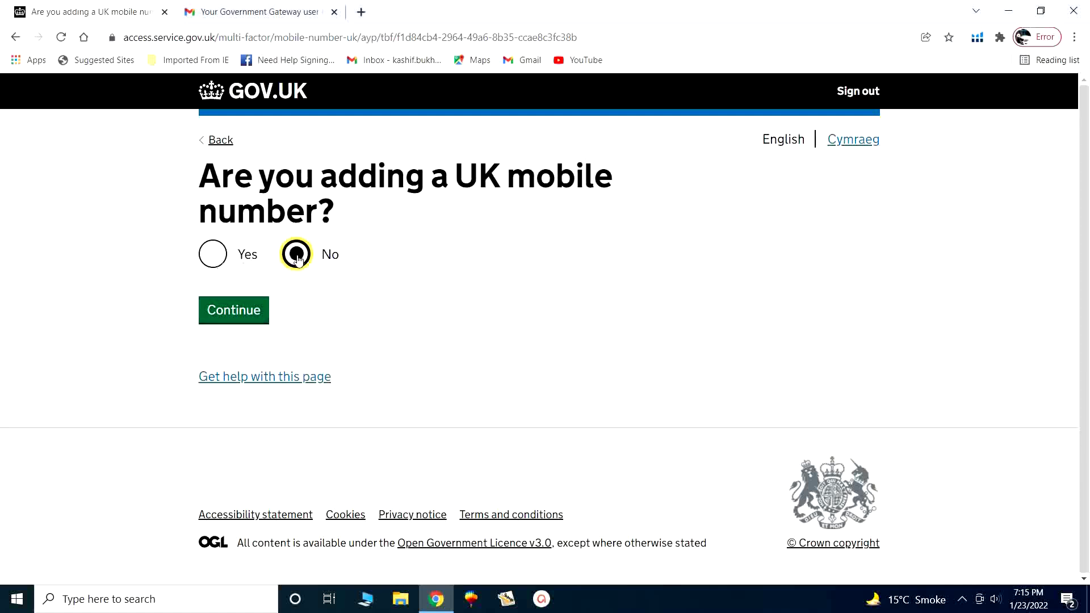
click(234, 310)
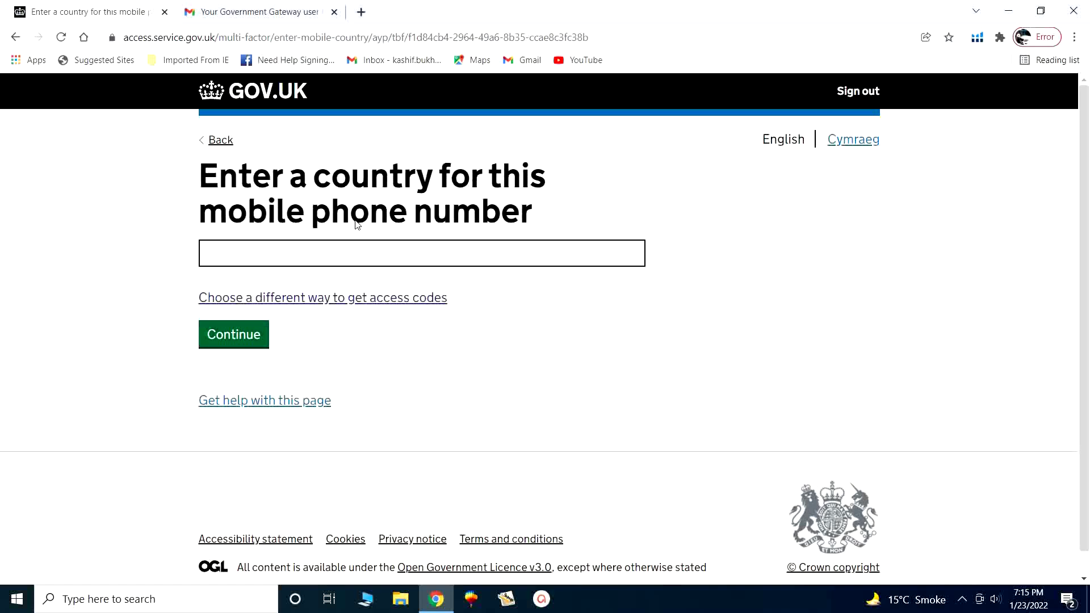
click(406, 254)
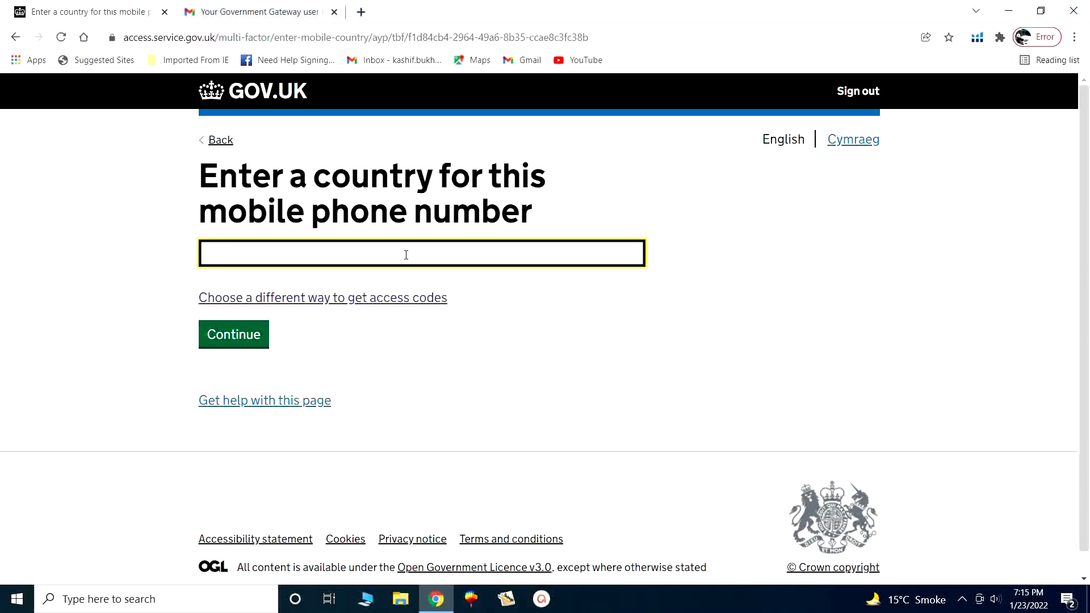
text(Paki)
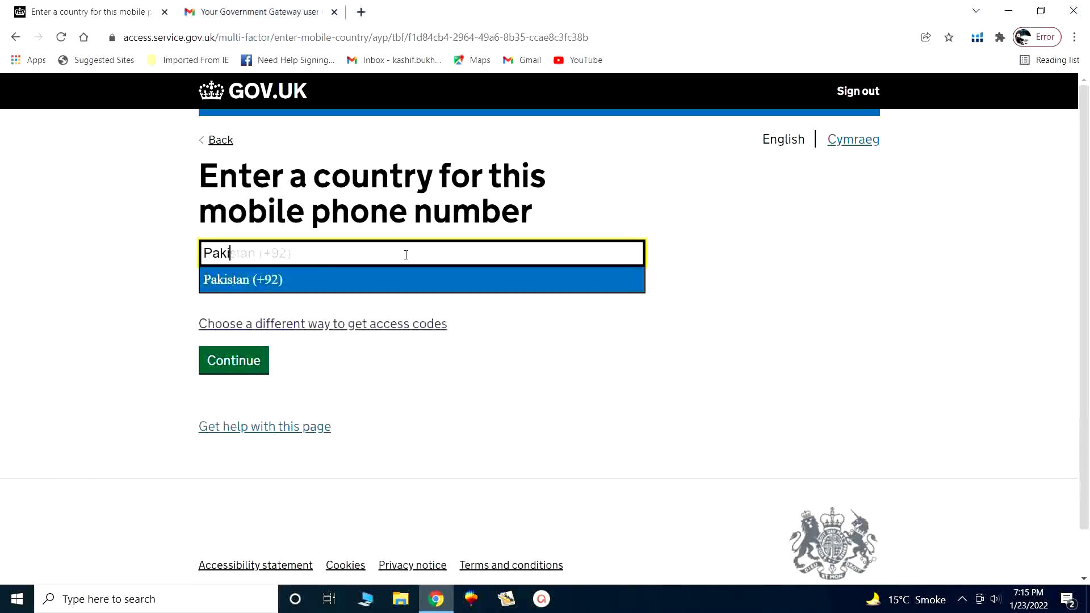
click(336, 287)
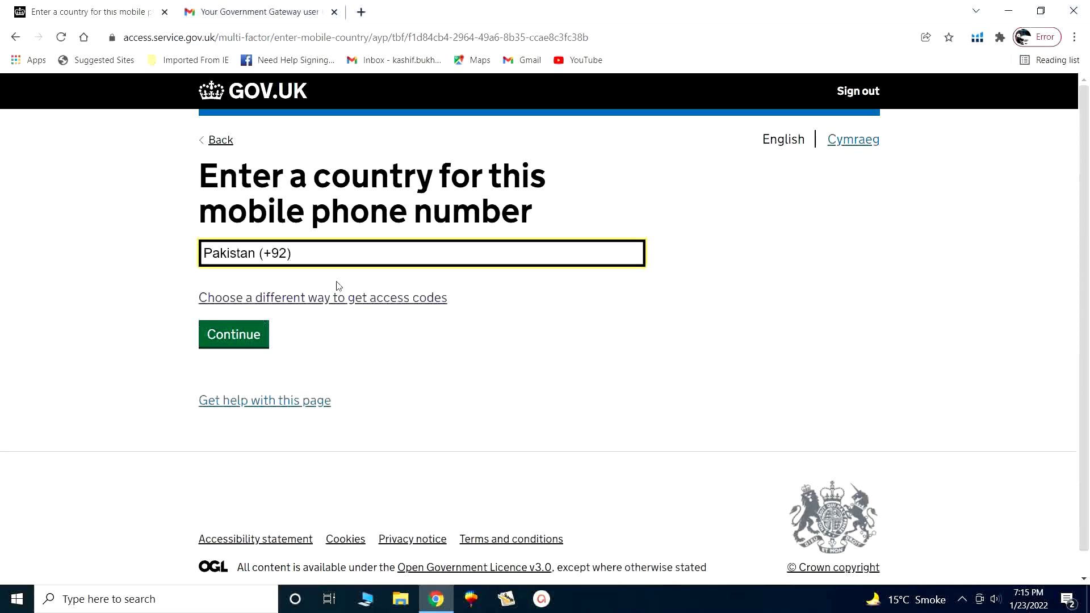
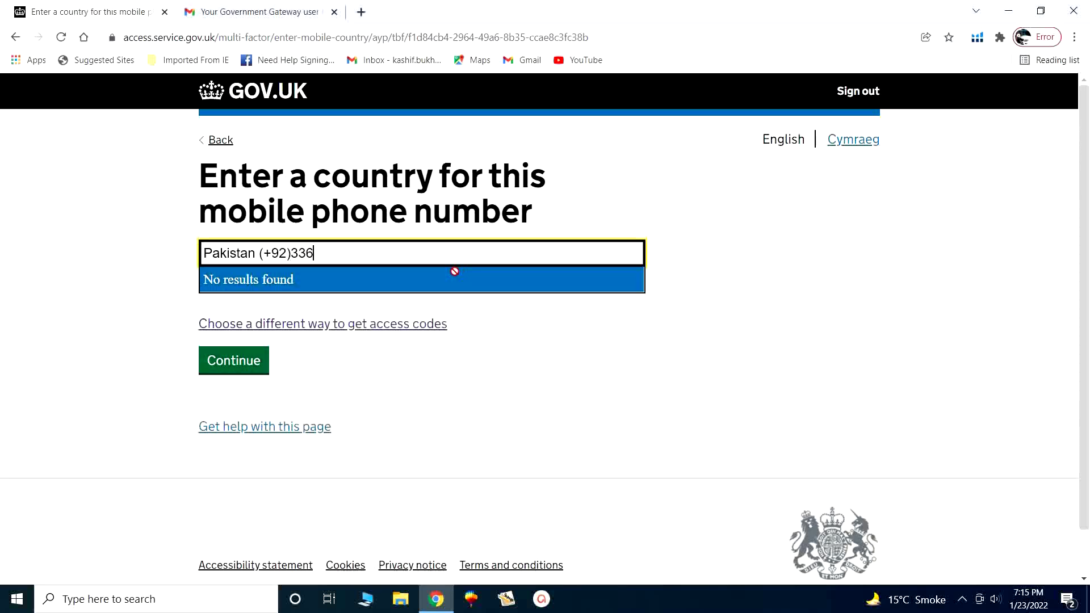
click(243, 360)
click(241, 339)
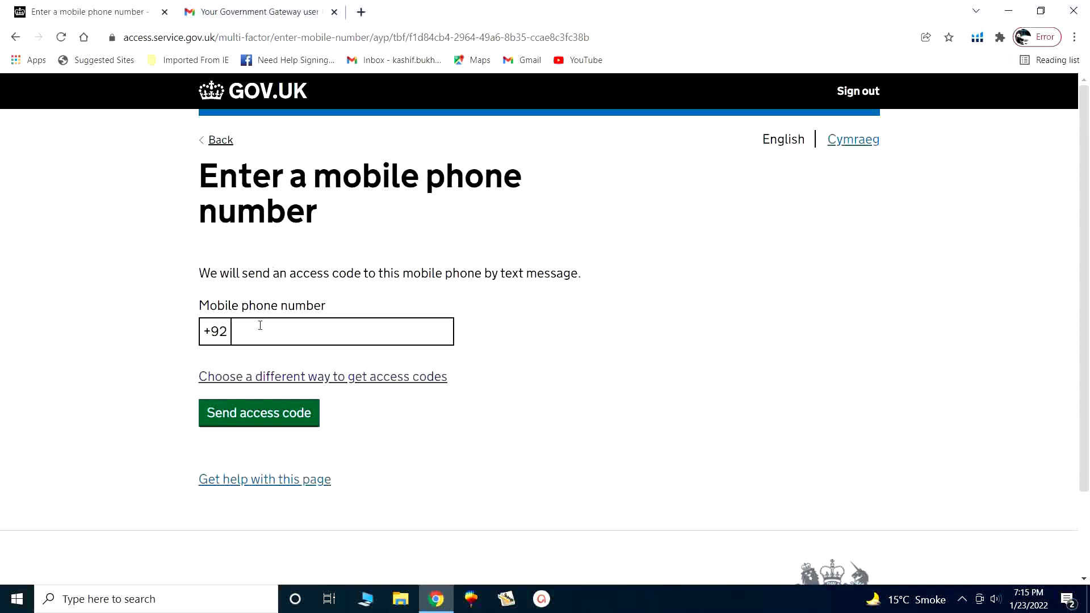
Enter the mobile phone number and send the access code to it
click(259, 328)
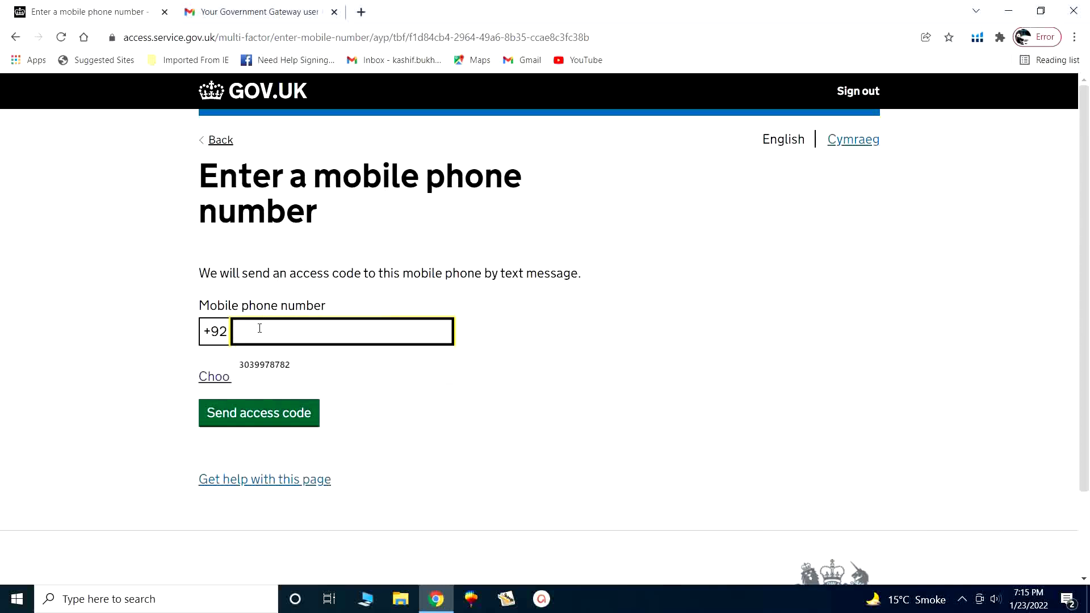
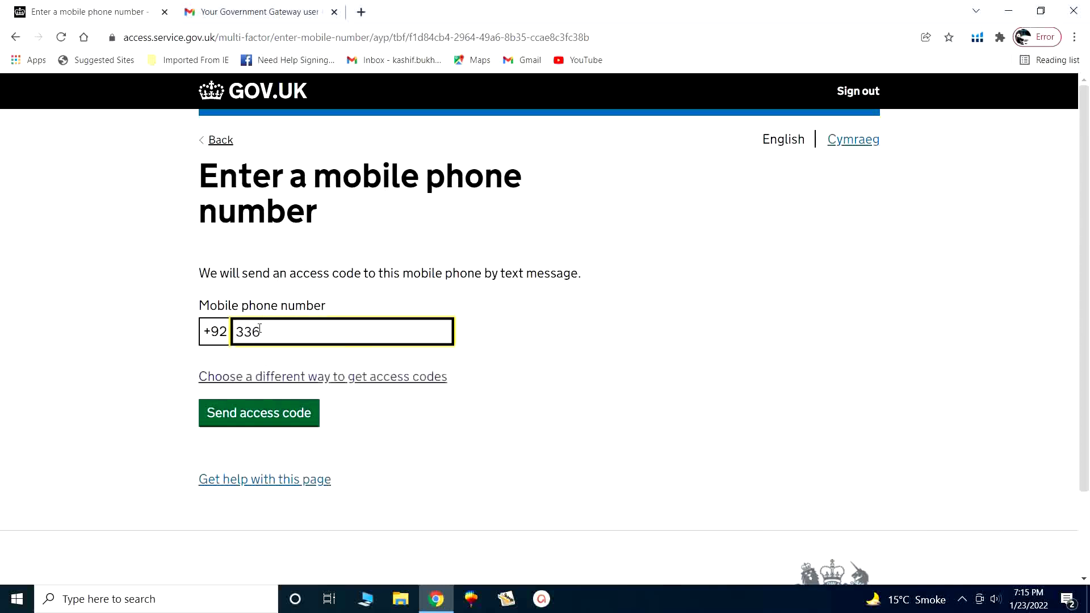
click(241, 418)
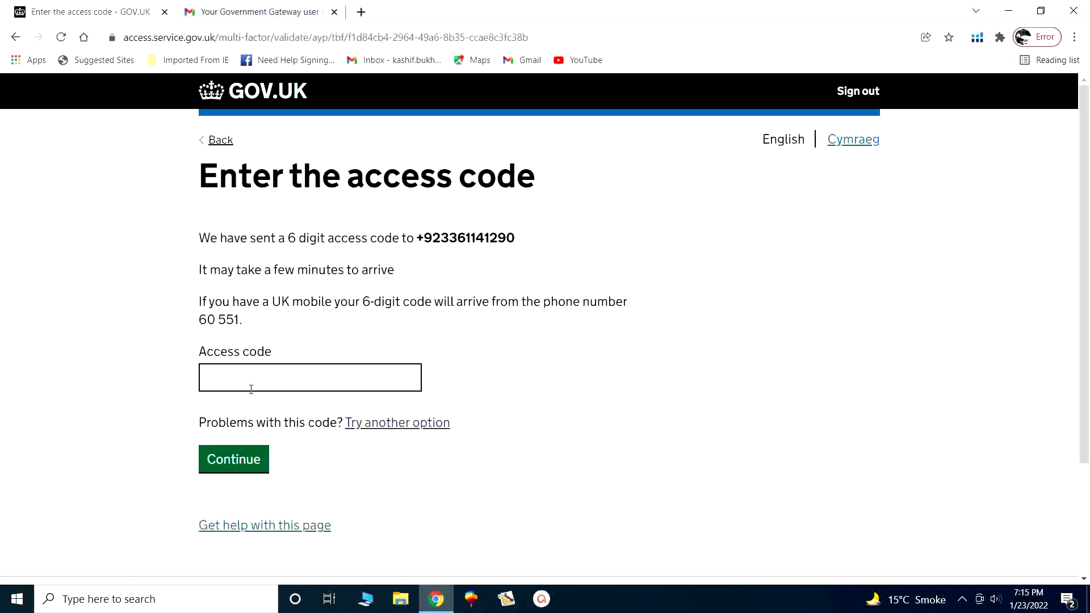
Enter the texted access code, re-enter it correctly after the error, and confirm the completed security setup
click(252, 386)
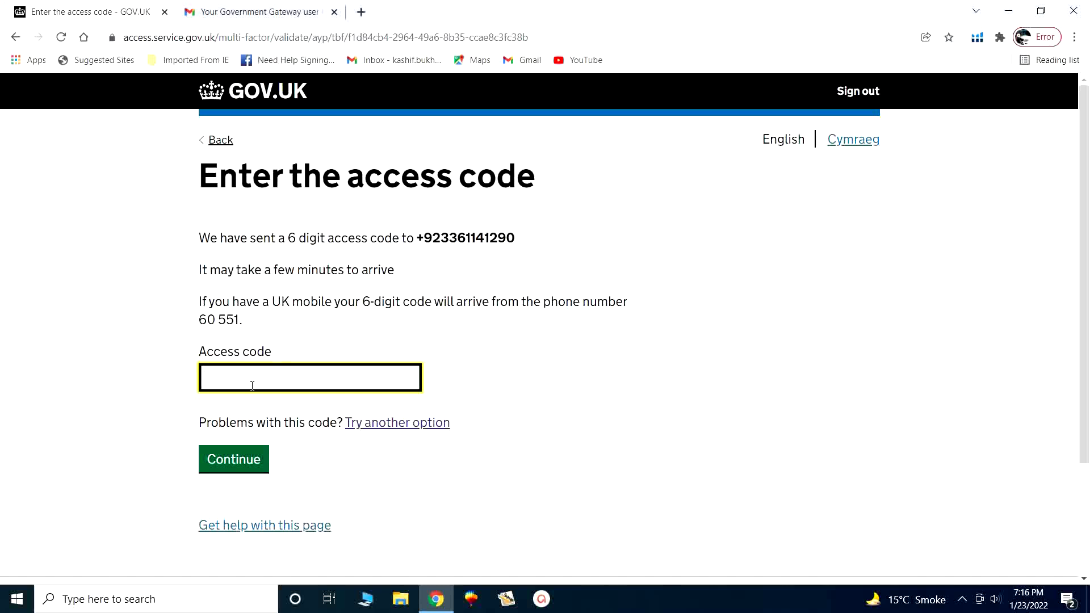
click(248, 467)
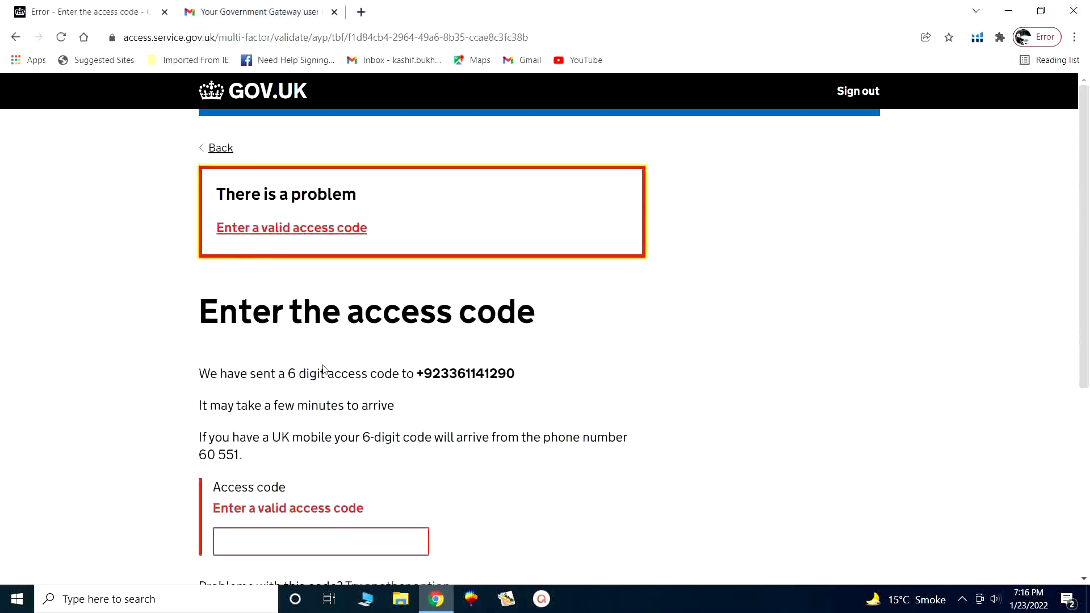
scroll(326, 374, down, 3)
click(272, 397)
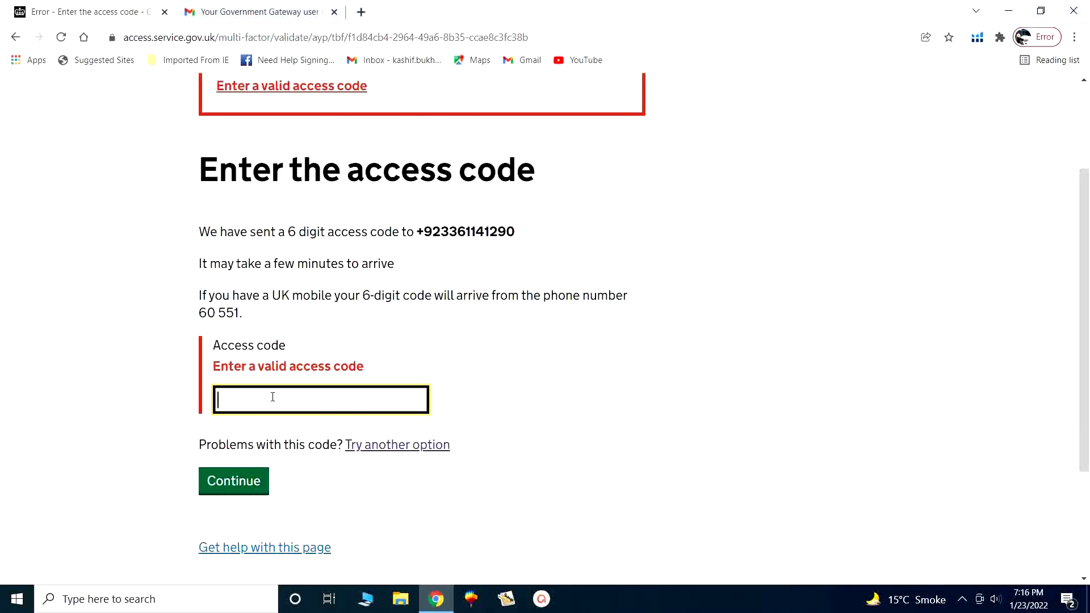
click(244, 486)
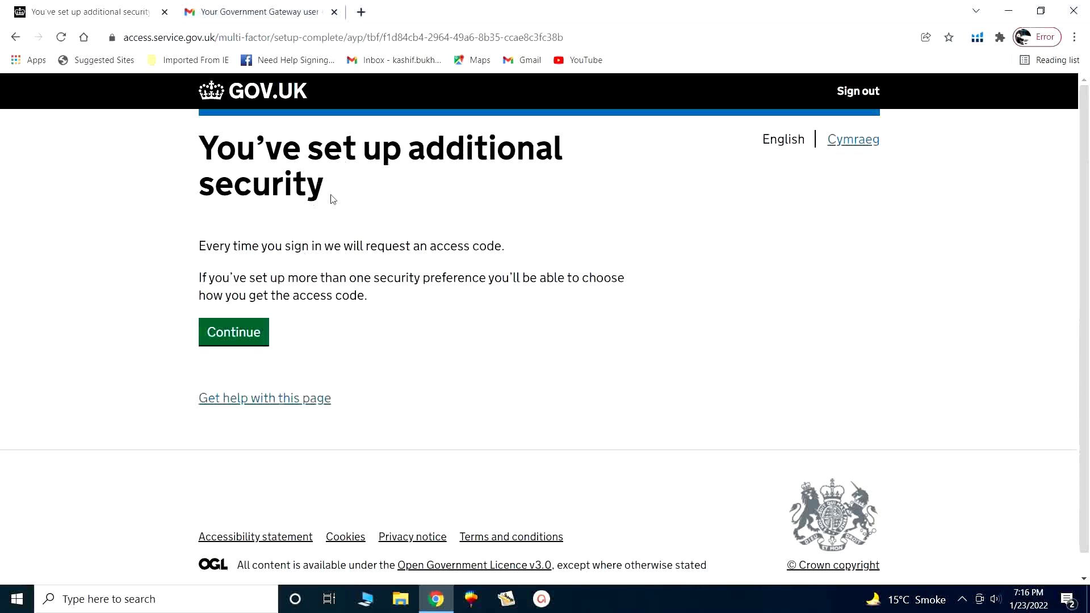
click(245, 334)
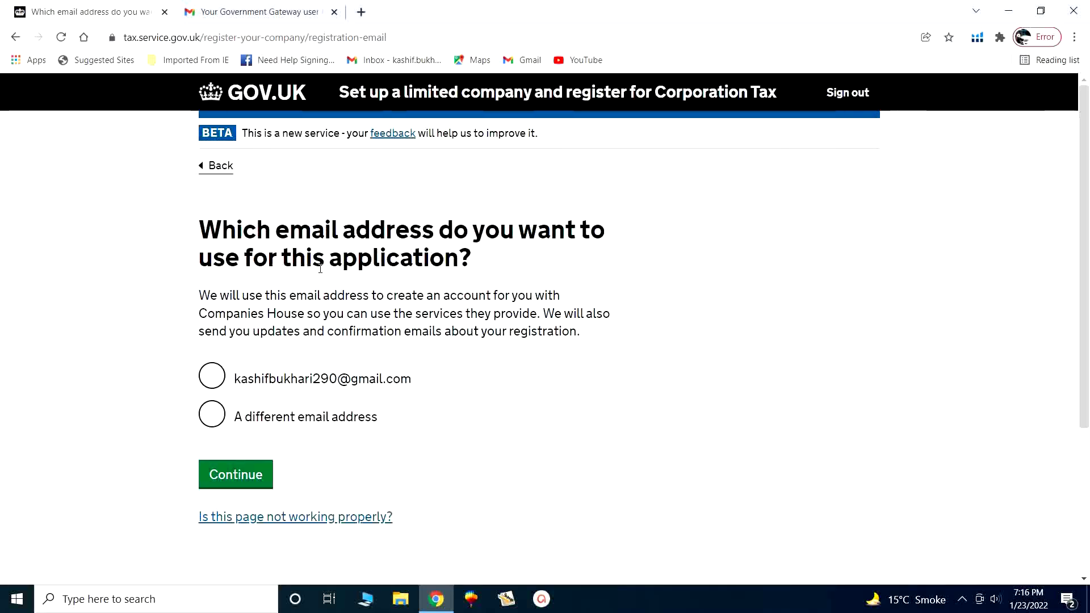
Use the account's existing email address and state the role as Company director
click(224, 381)
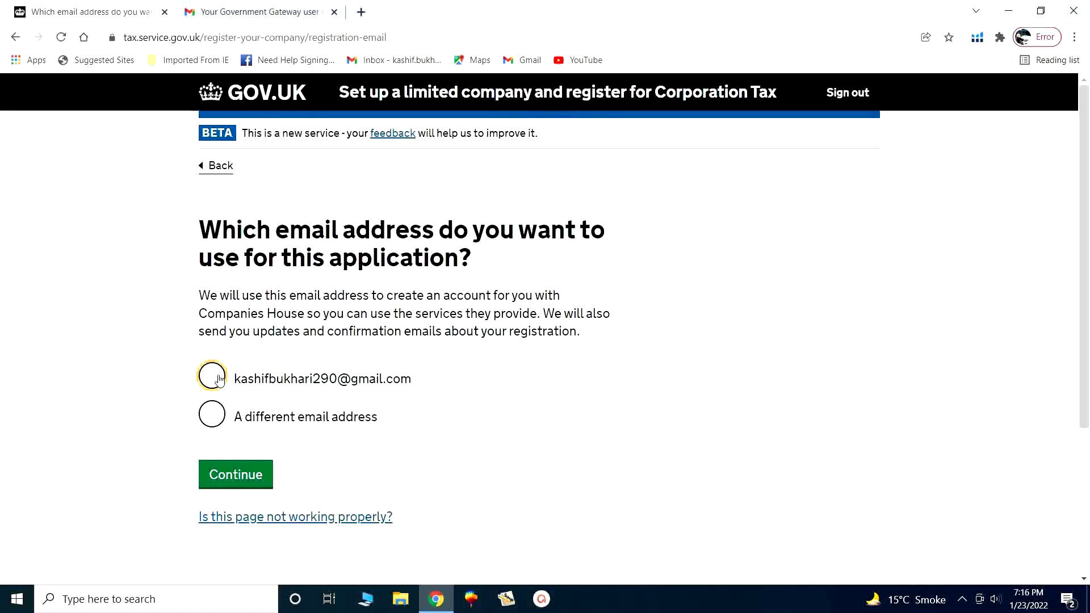
click(237, 475)
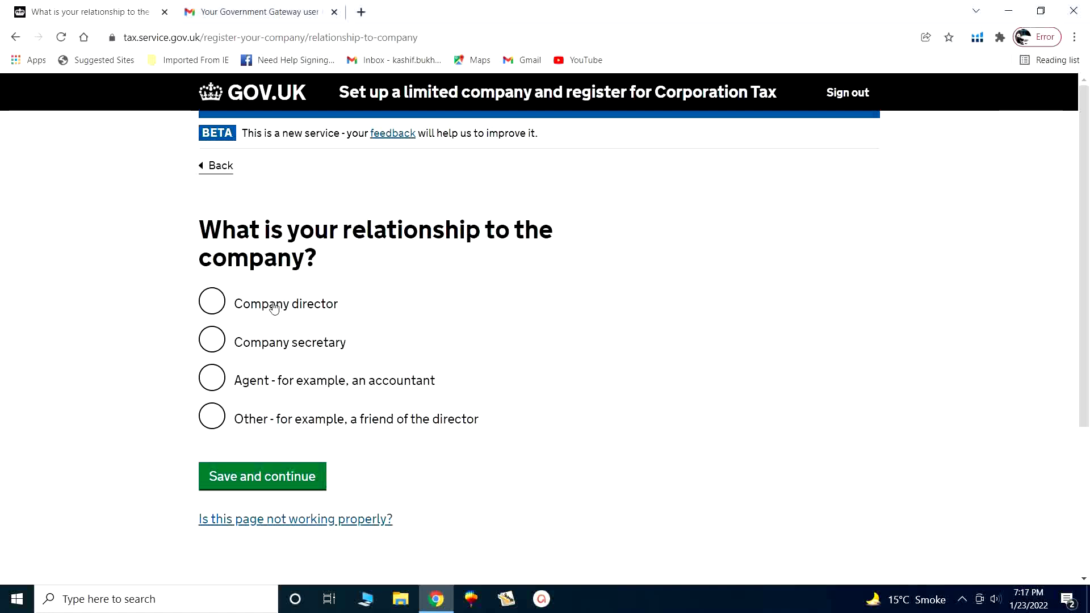
click(213, 302)
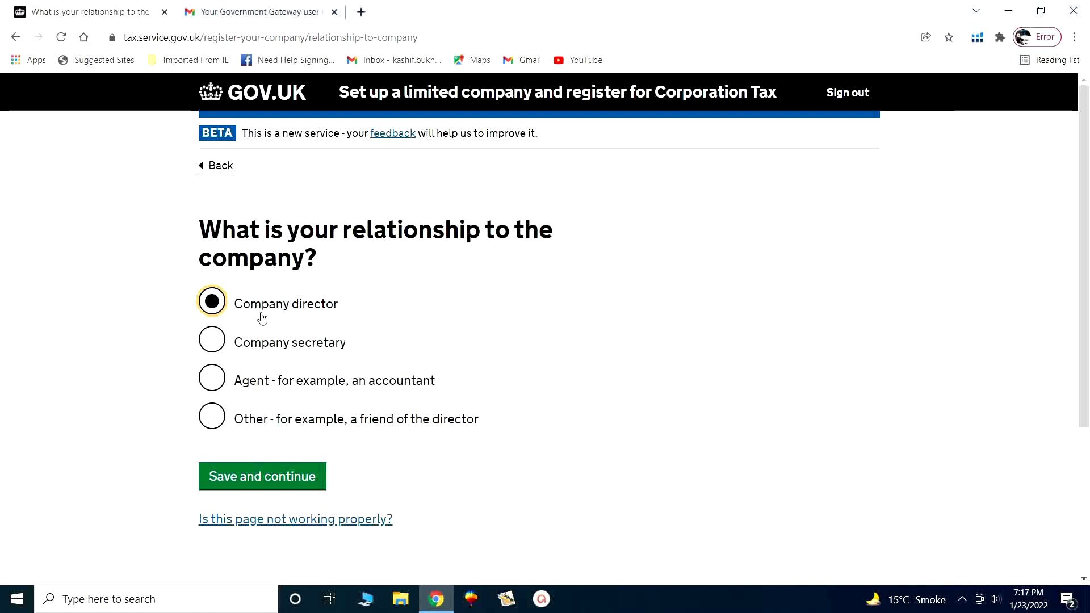
click(295, 482)
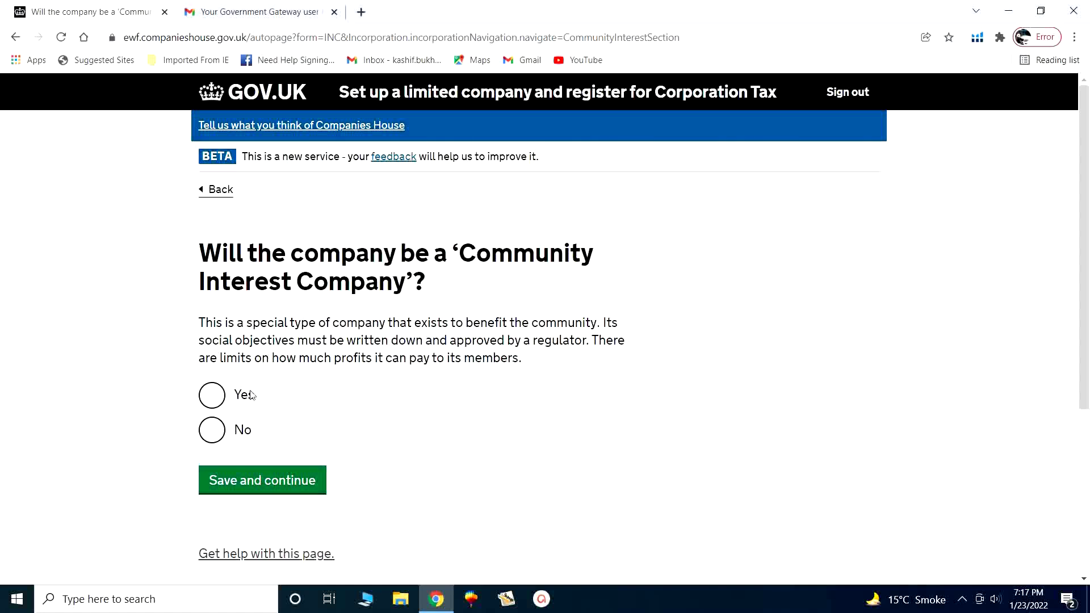
Answer No to Community Interest Company and make the company limited by shares
click(212, 430)
click(263, 487)
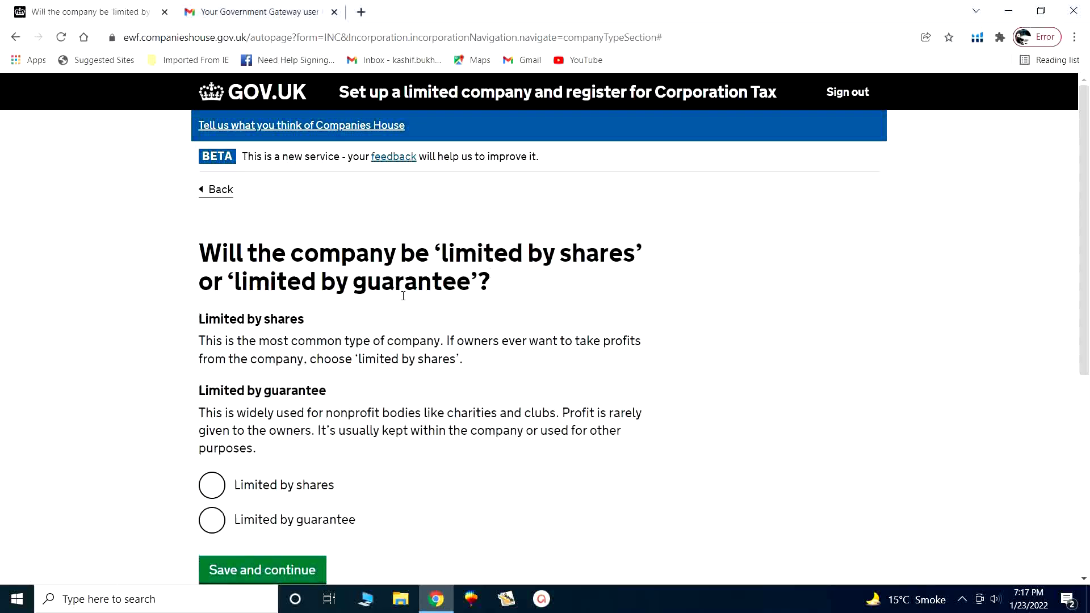
scroll(272, 336, down, 2)
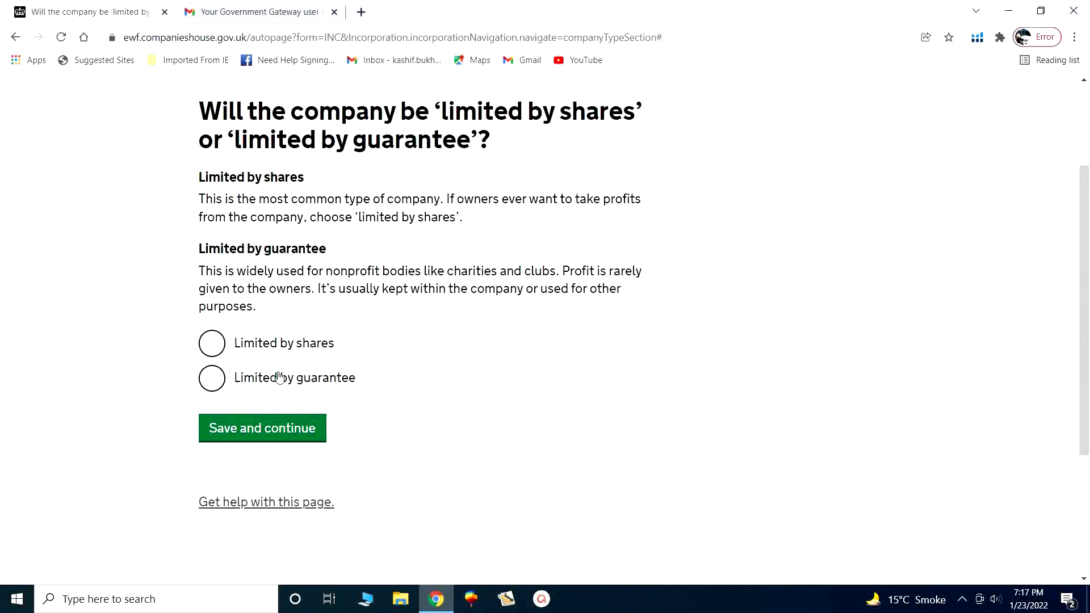
click(216, 347)
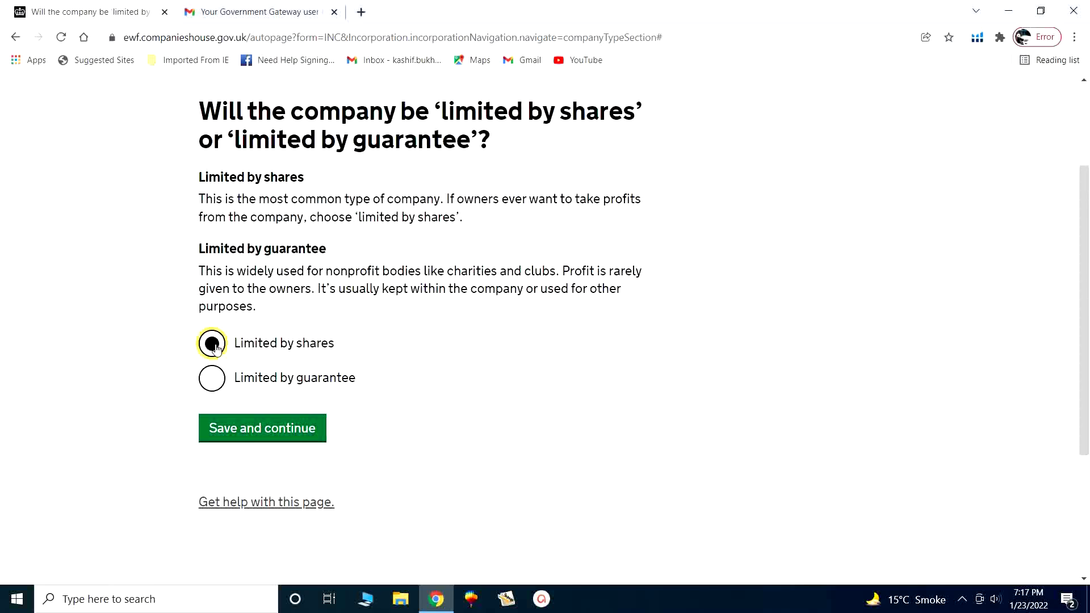
click(261, 433)
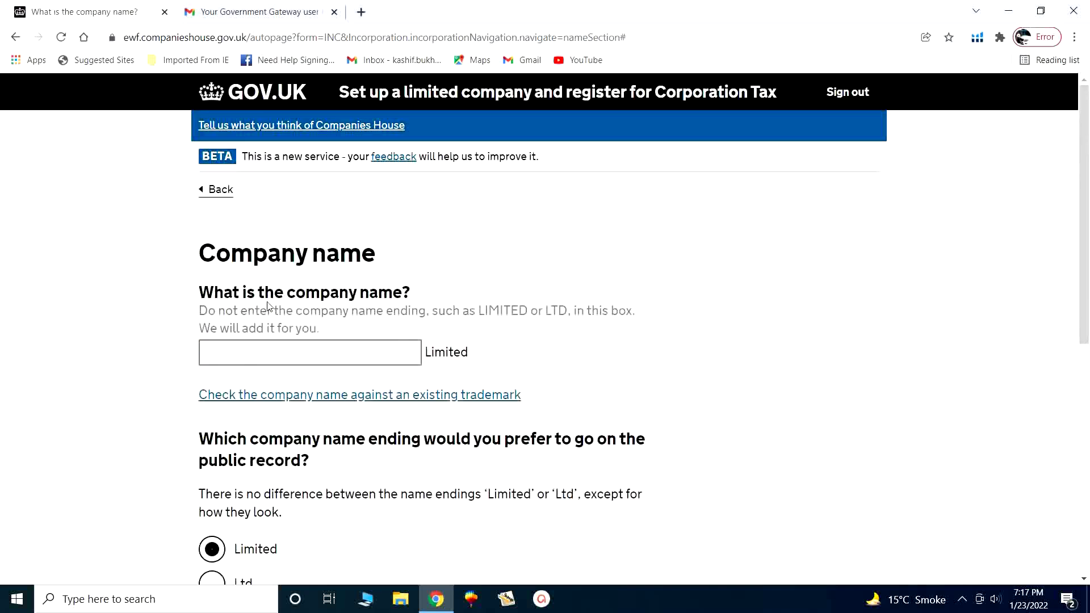
Enter the company name, keep 'Limited' as its ending, and save it
click(337, 353)
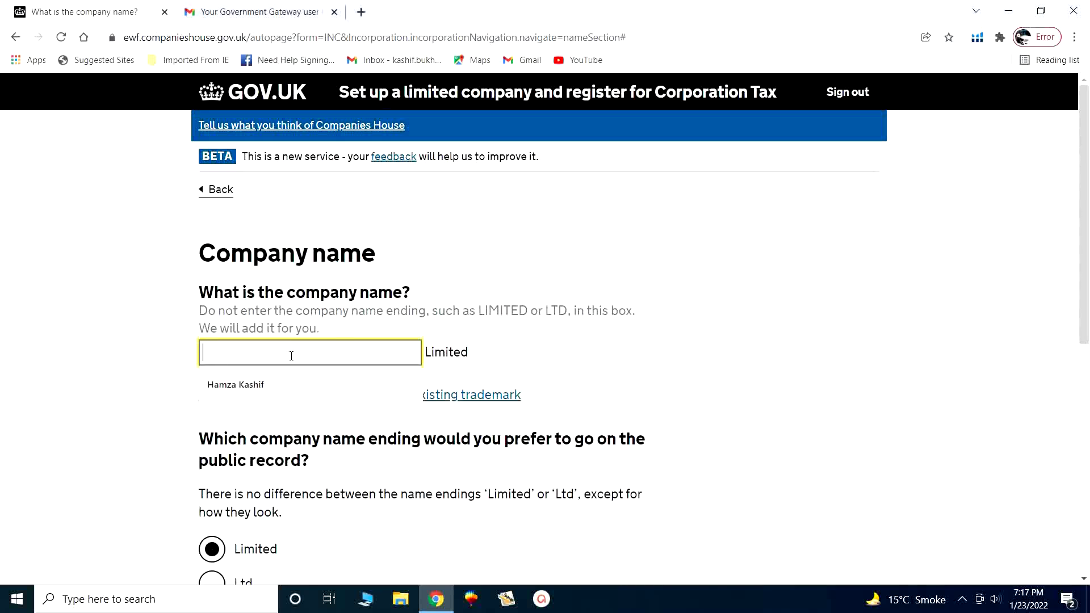
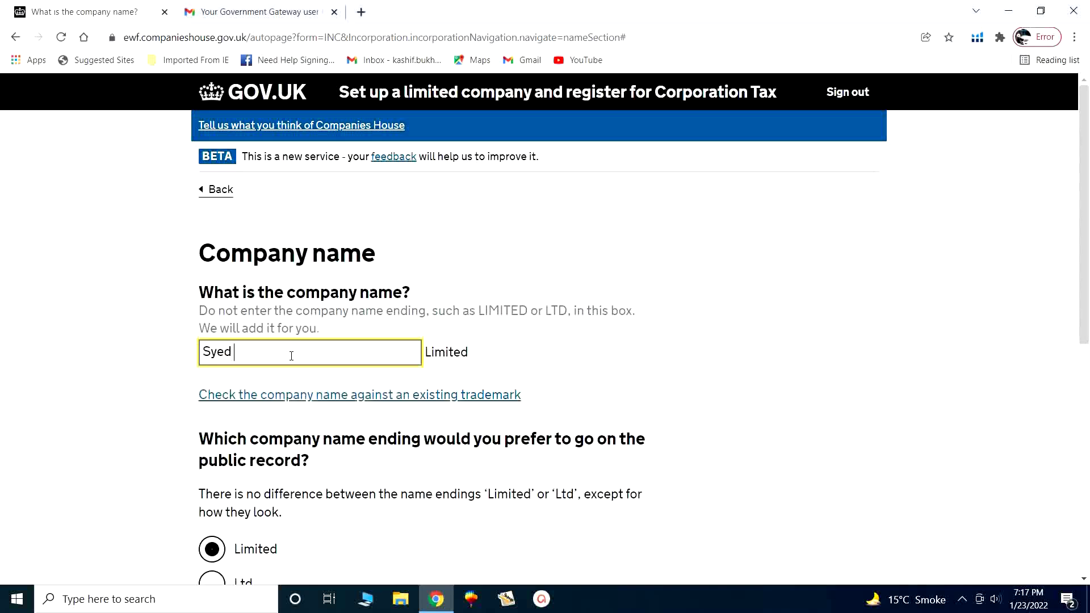
scroll(324, 380, down, 3)
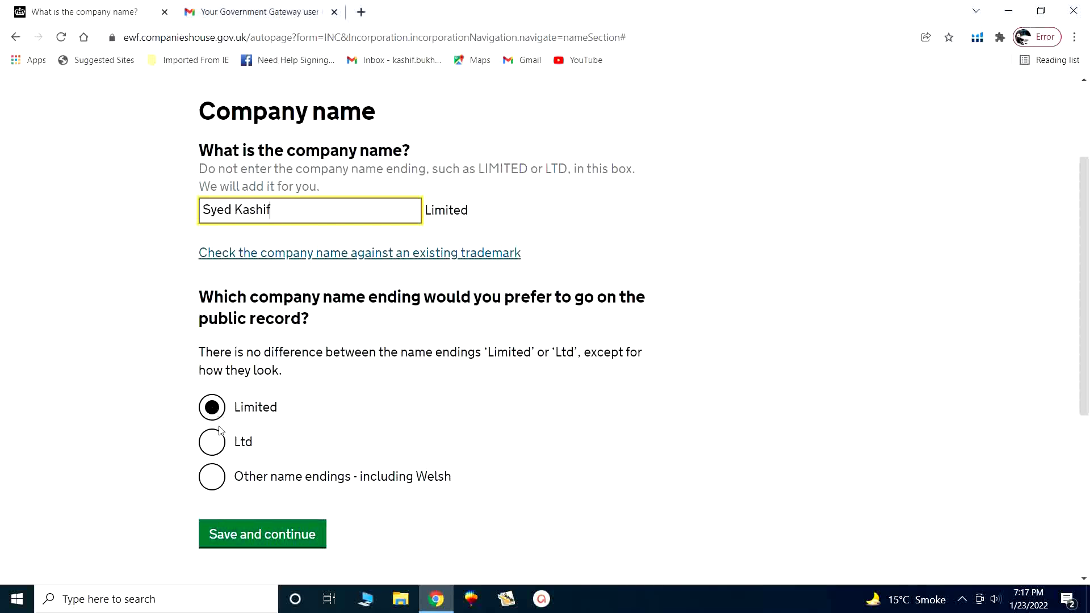
click(274, 541)
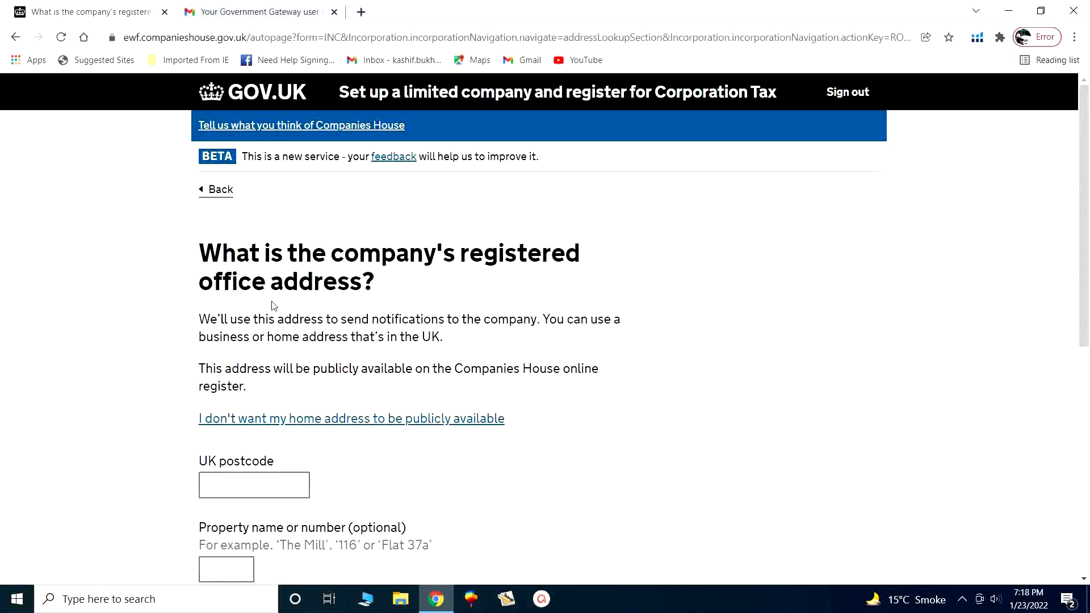
scroll(274, 307, down, 1)
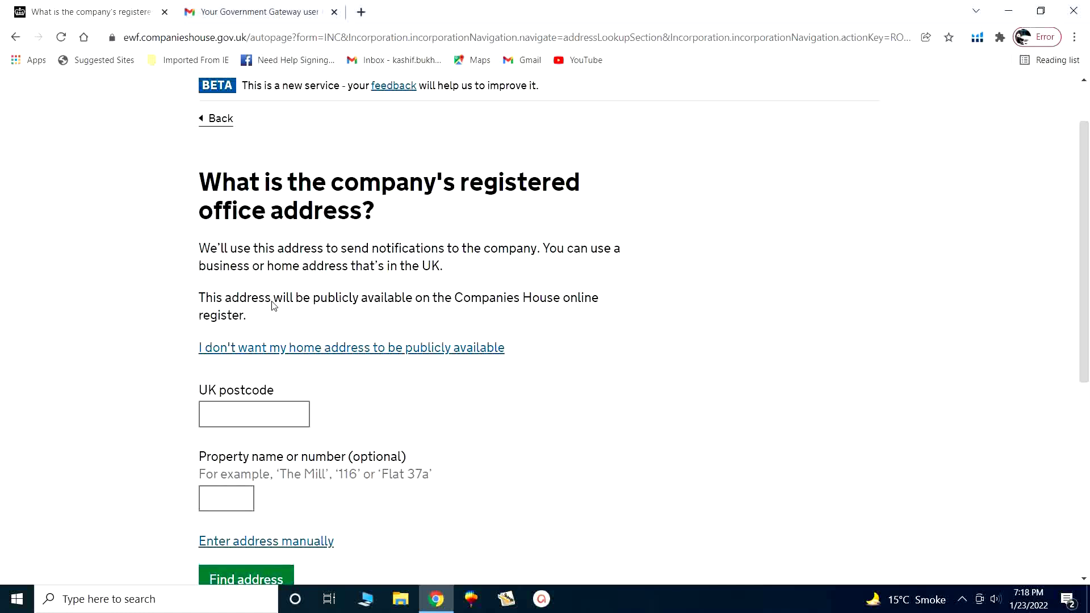
Enter the registered office postcode and property number, then look up matching addresses
click(233, 414)
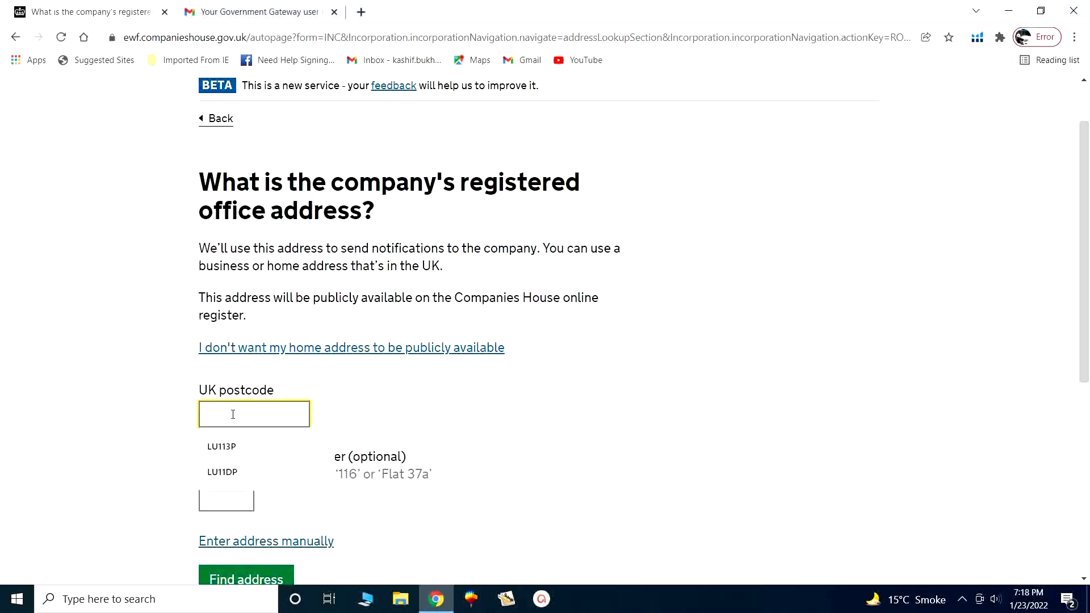
click(222, 472)
scroll(243, 430, down, 1)
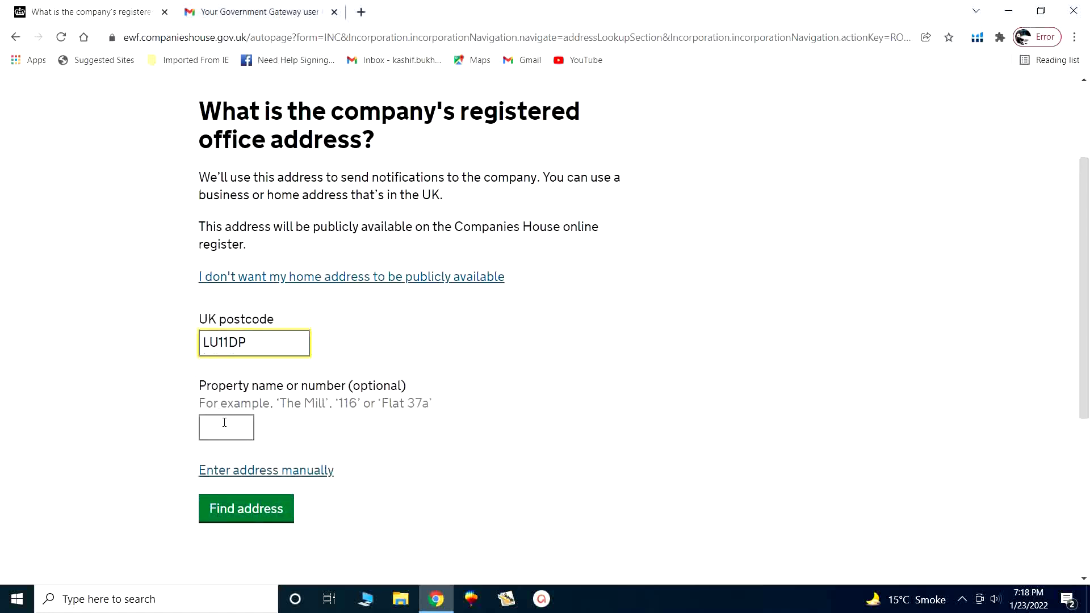
click(224, 423)
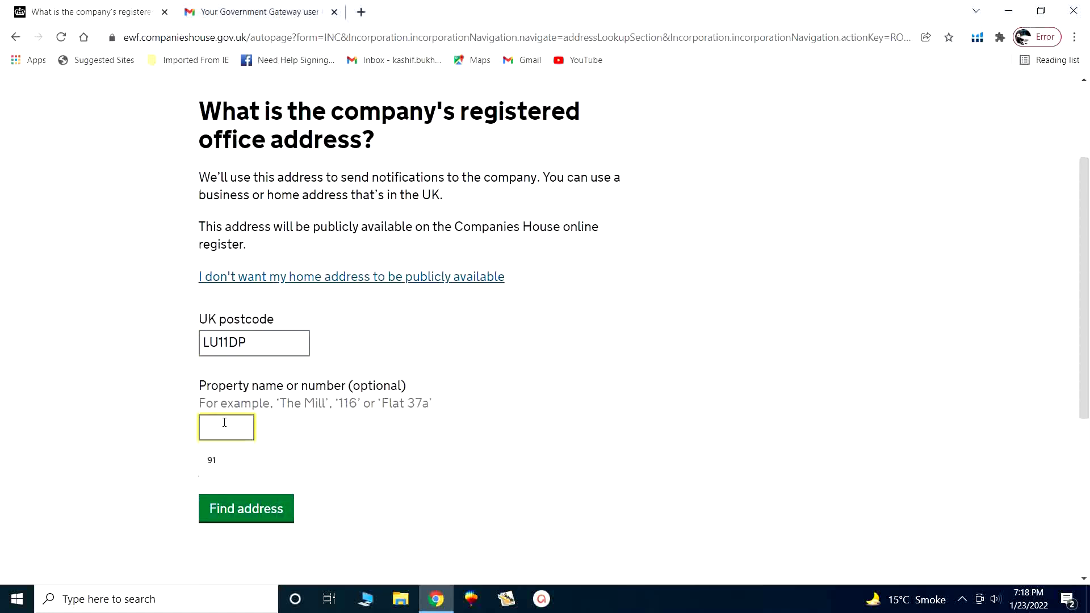
text(91)
click(232, 510)
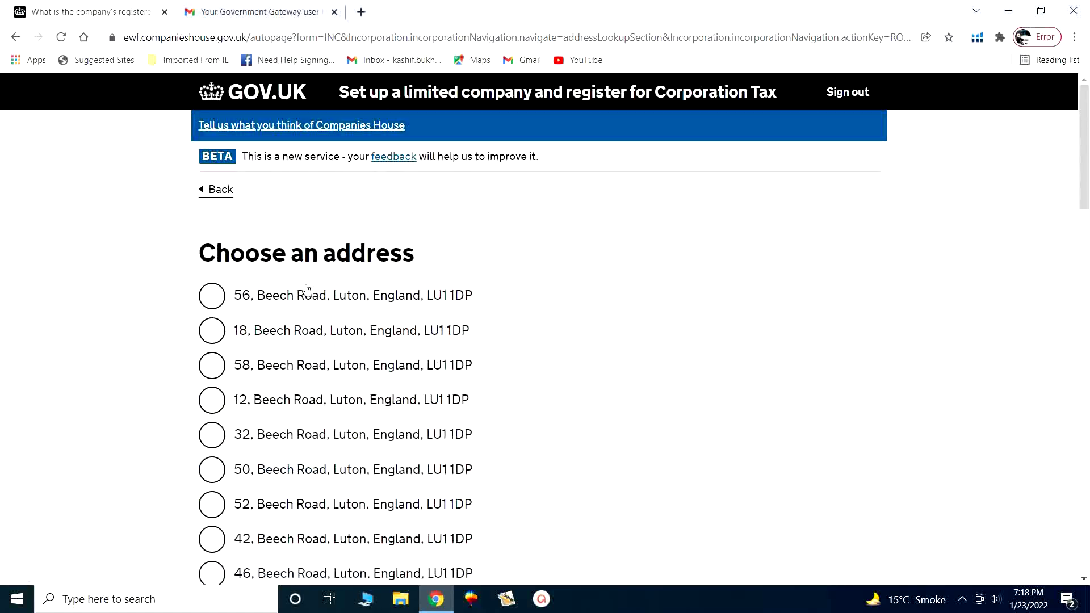
Pick the matching street address from the lookup list as the registered office and save it
scroll(307, 290, down, 9)
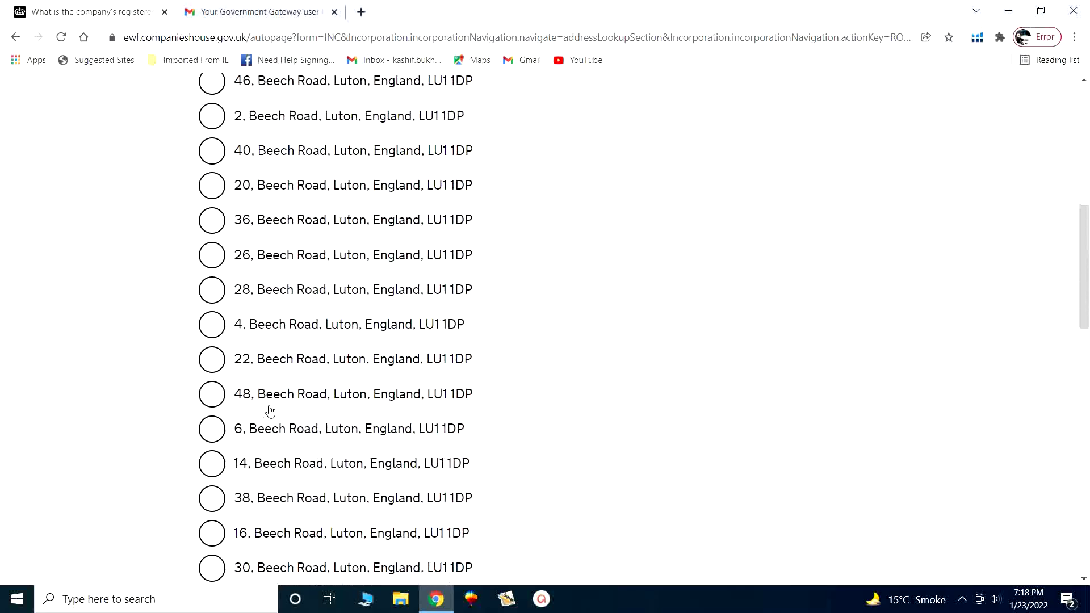
scroll(270, 411, down, 1)
scroll(270, 410, up, 10)
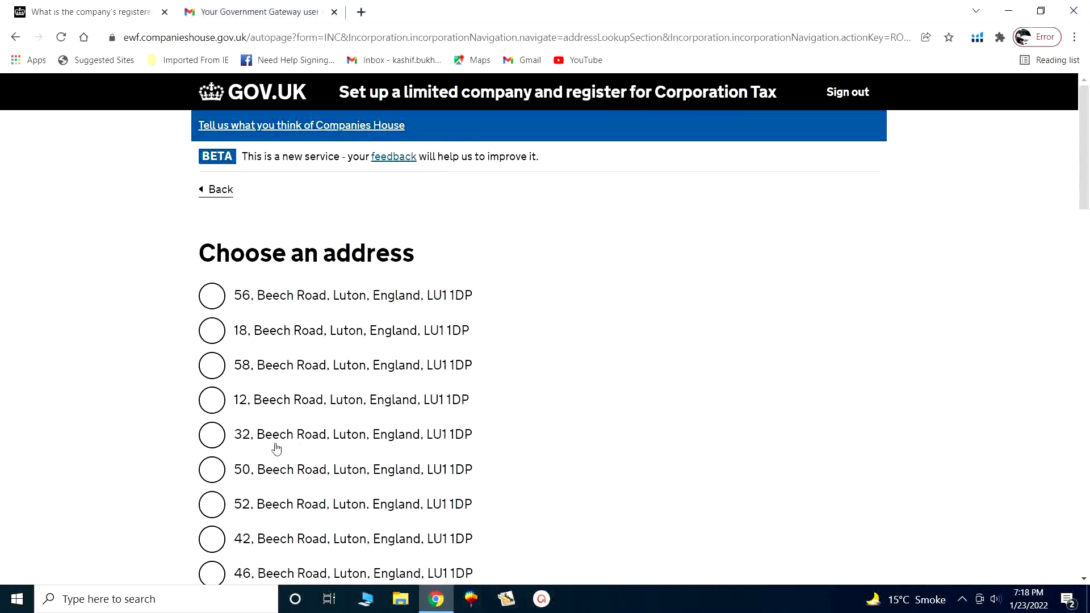
click(215, 338)
scroll(598, 407, down, 18)
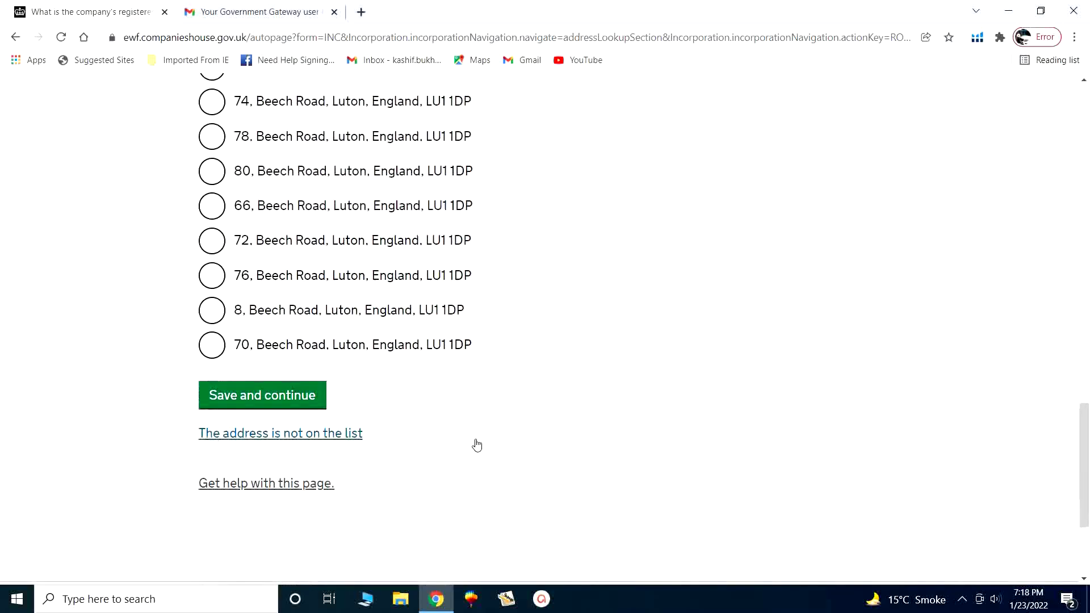
scroll(477, 444, down, 2)
click(241, 291)
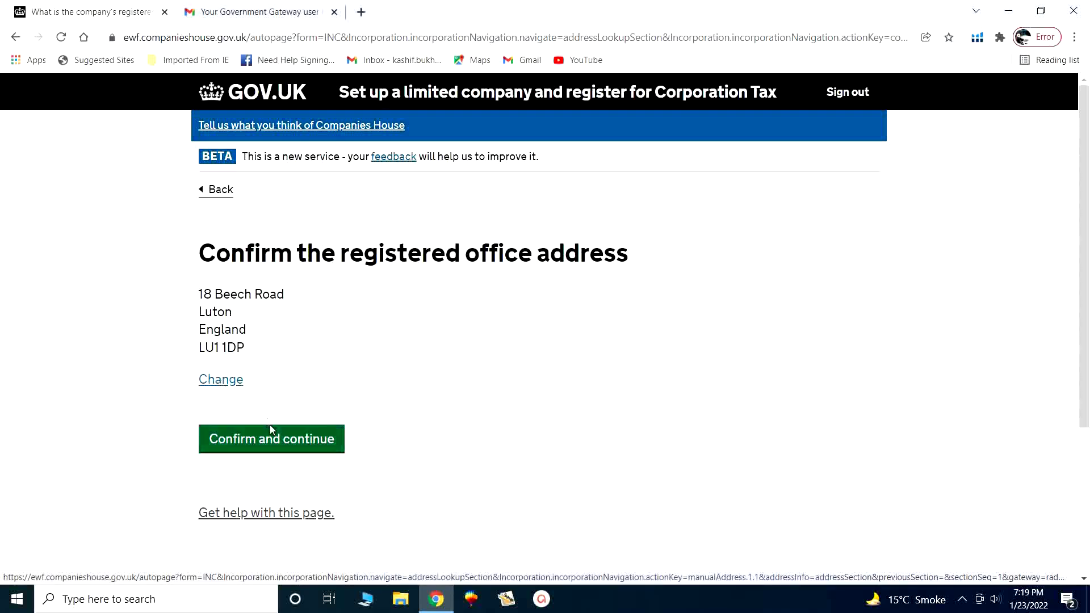
Confirm the registered office address and register the company in England and Wales
click(273, 443)
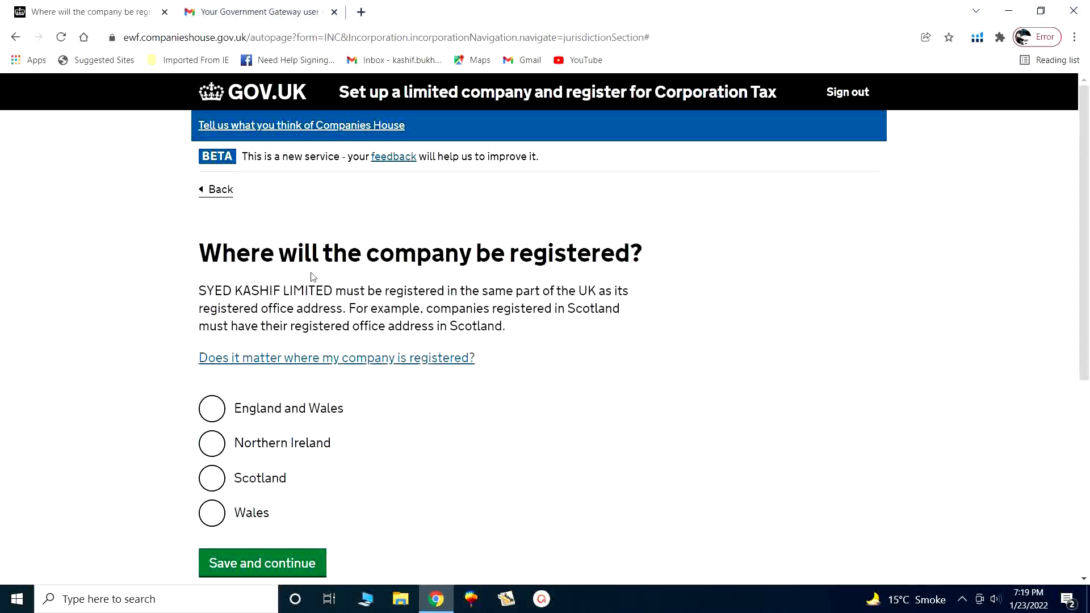
scroll(303, 397, down, 1)
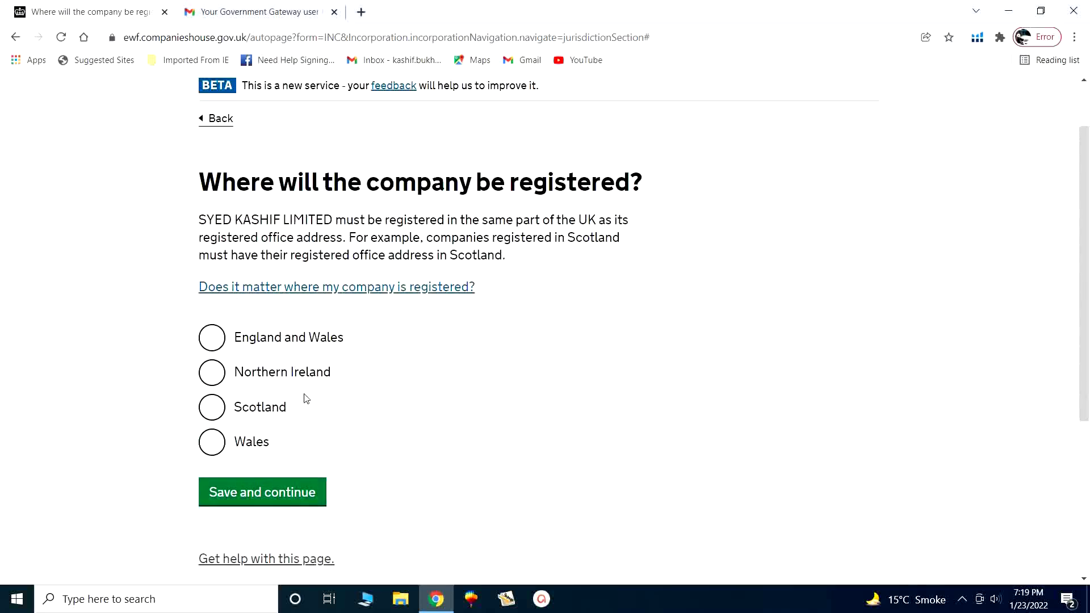
click(224, 336)
click(276, 499)
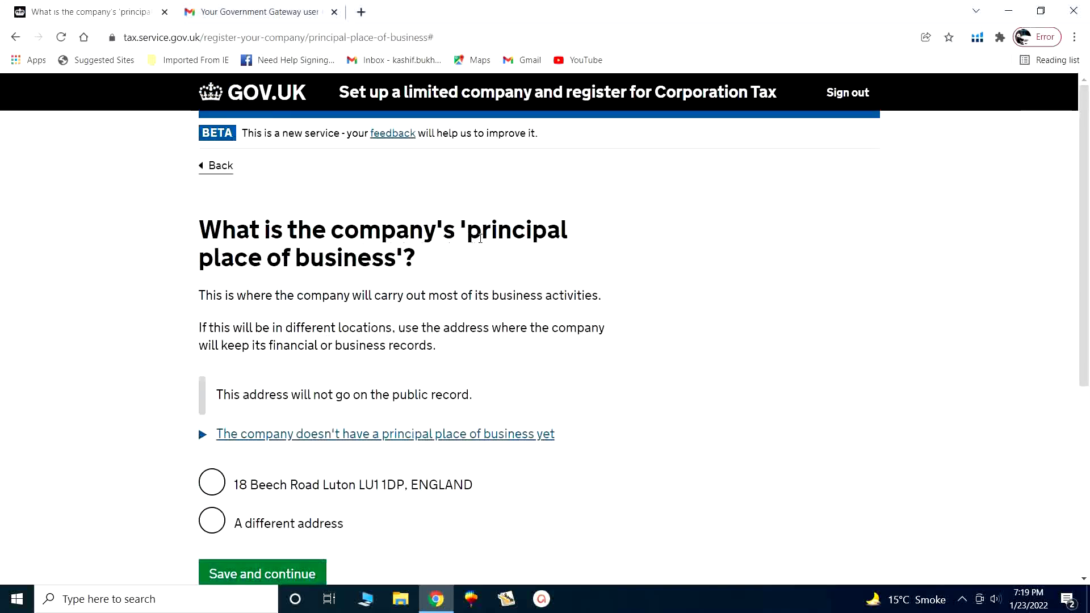
Use the registered office address as the principal place of business
scroll(296, 276, down, 3)
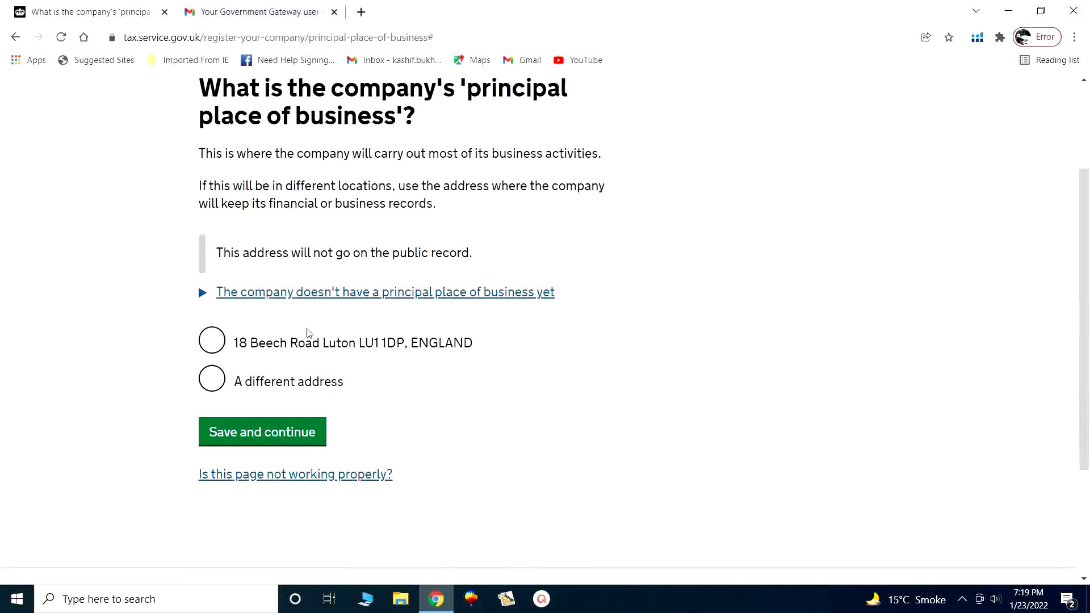
click(238, 347)
click(254, 441)
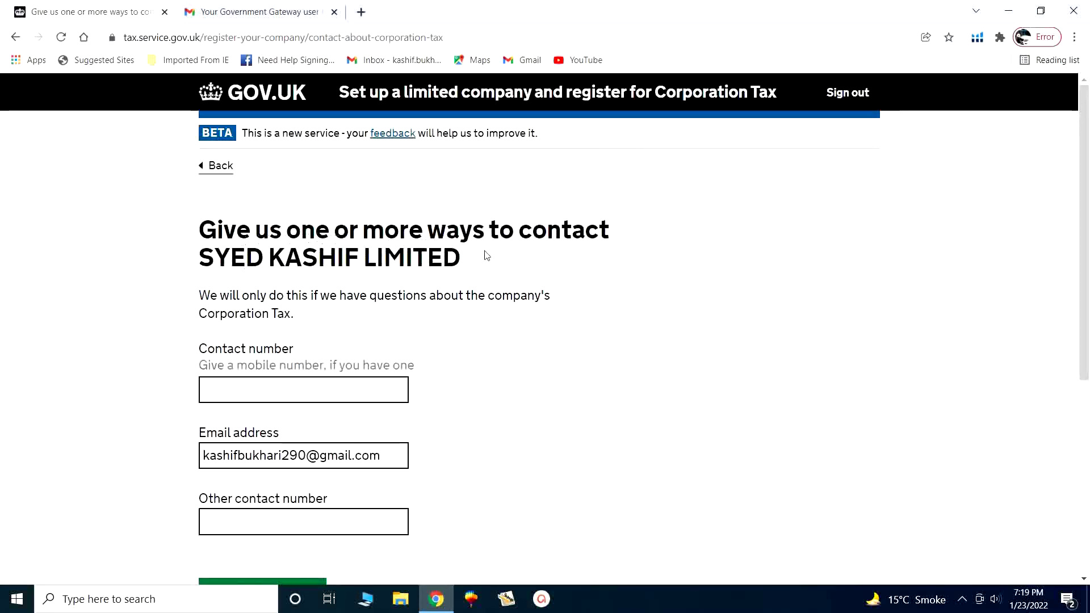
Enter the company's mobile contact number for Corporation Tax and save it
scroll(409, 290, down, 1)
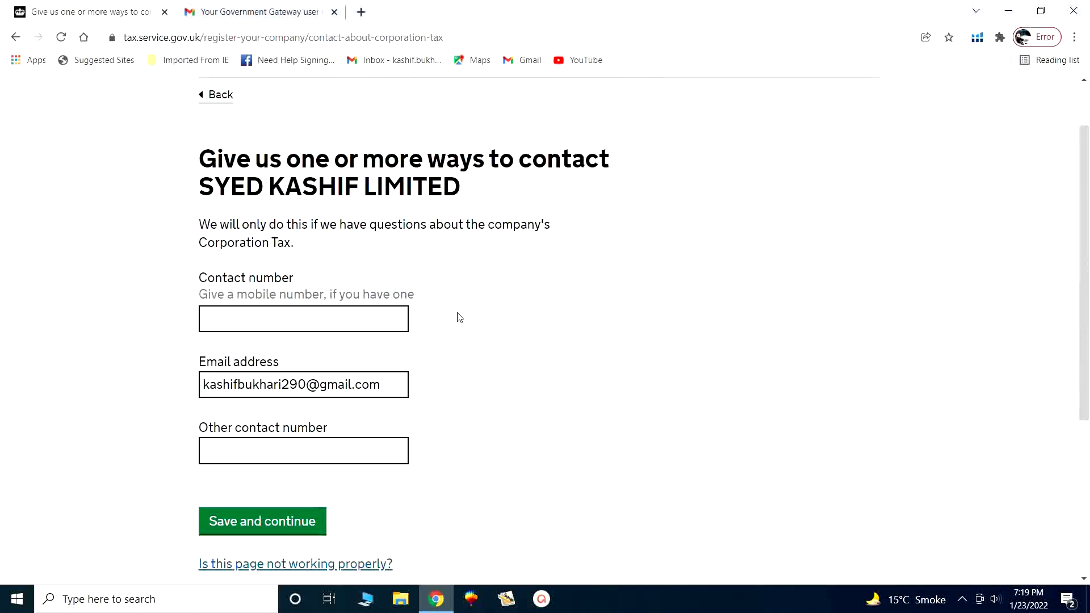
click(305, 322)
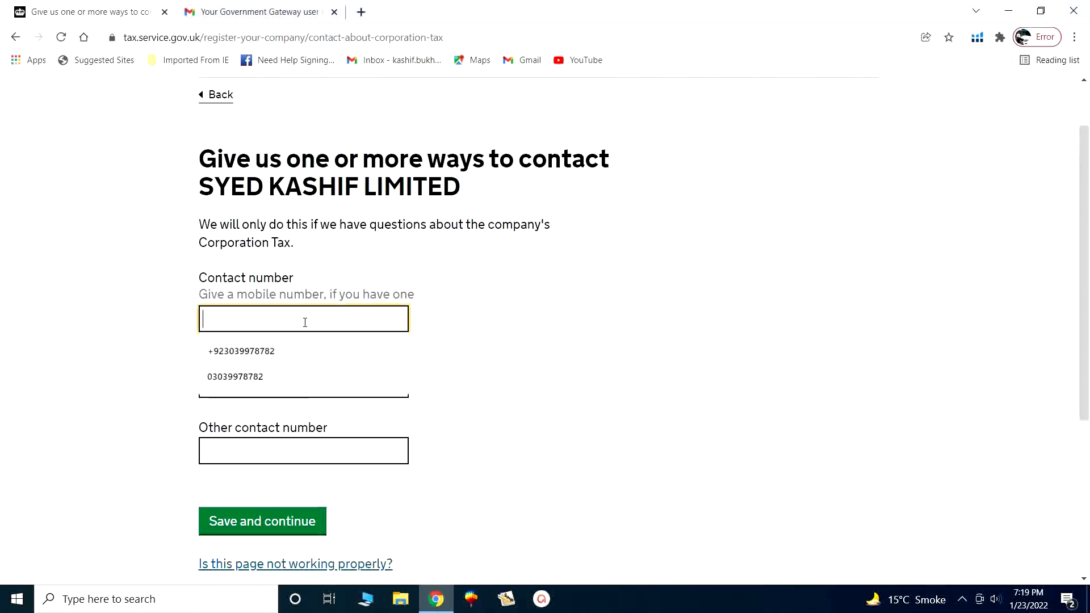
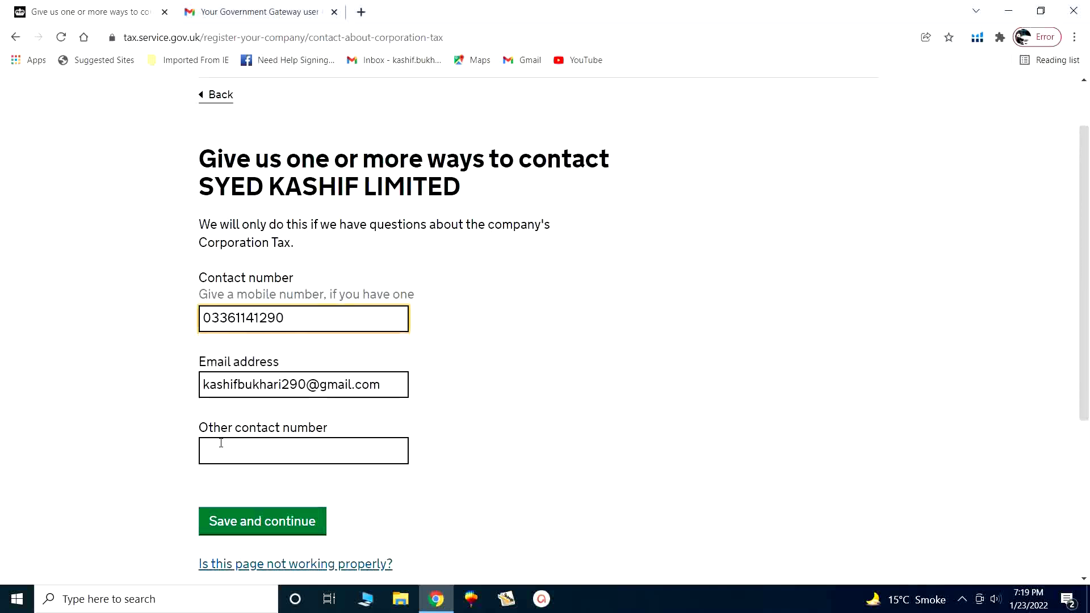
click(253, 522)
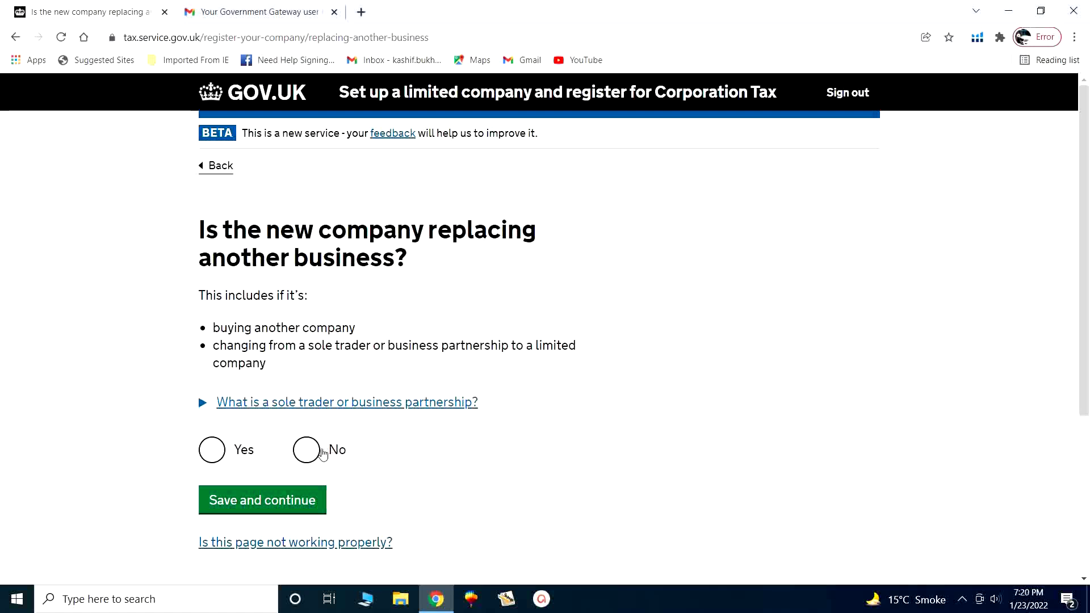
Answer that no business is being replaced and trading starts on the set-up date
click(304, 449)
click(294, 507)
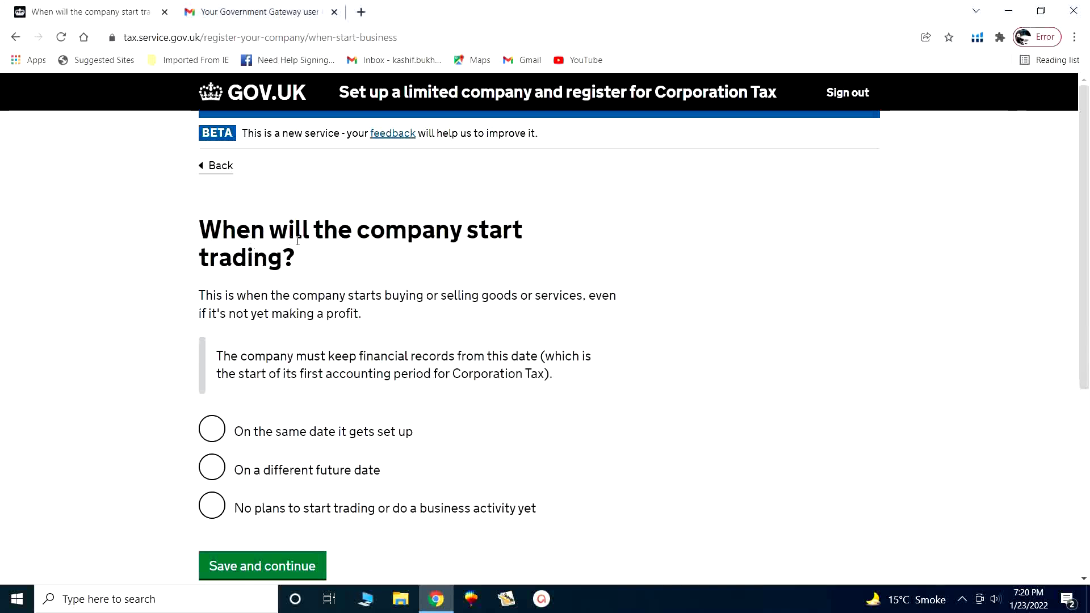
scroll(381, 271, down, 1)
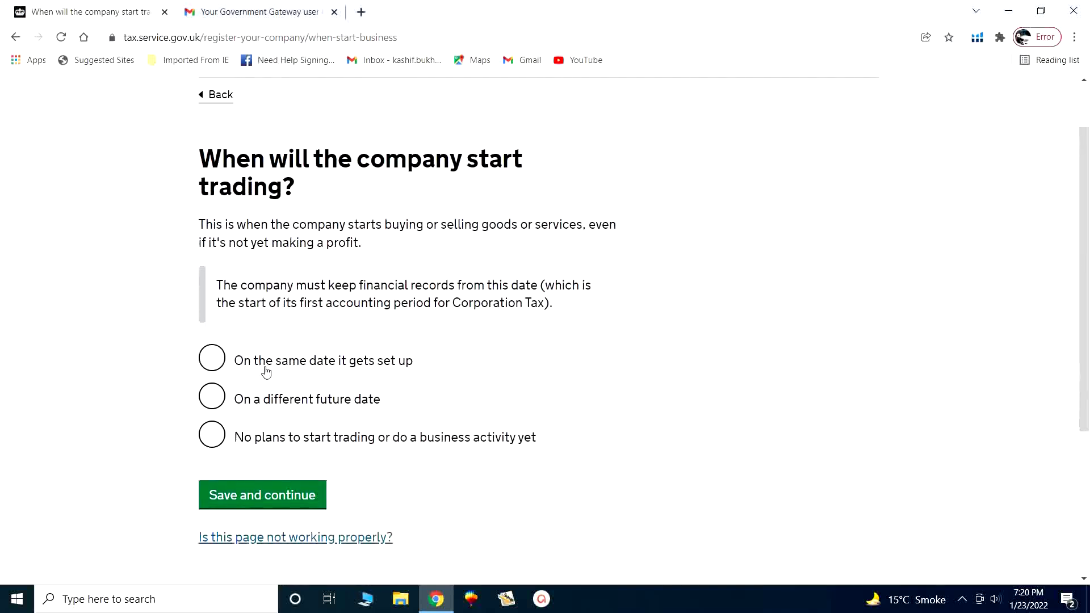
click(222, 363)
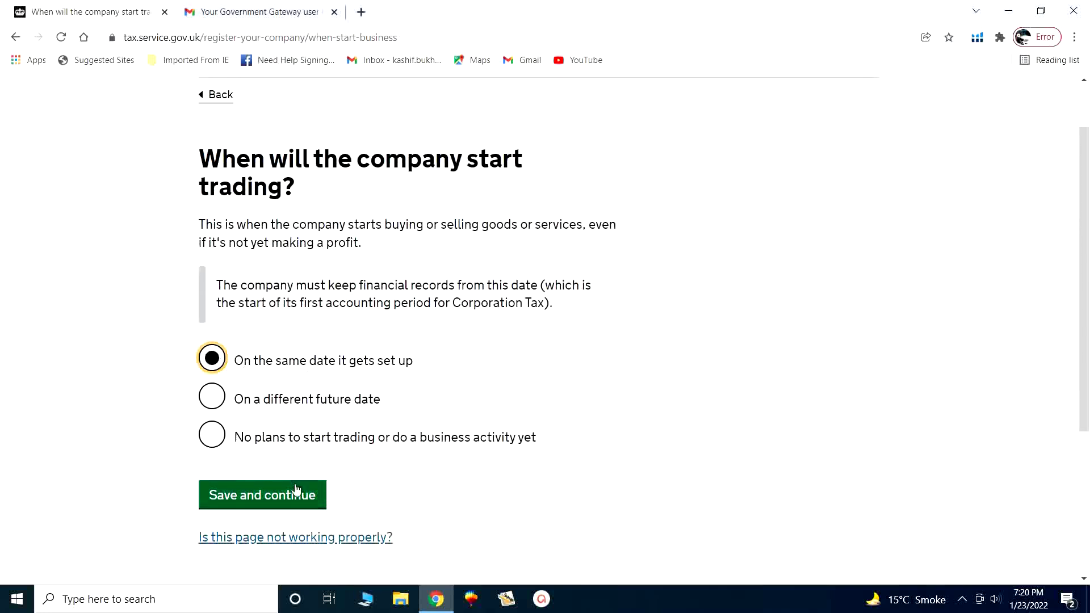
click(295, 501)
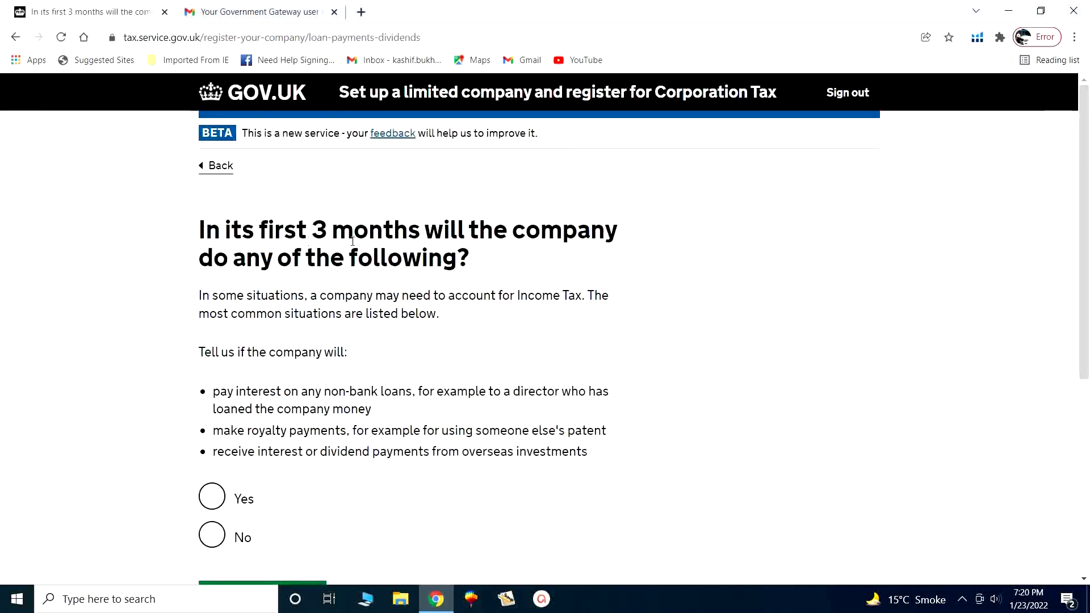
Answer No to the listed first-three-months Income Tax activities
scroll(352, 241, down, 1)
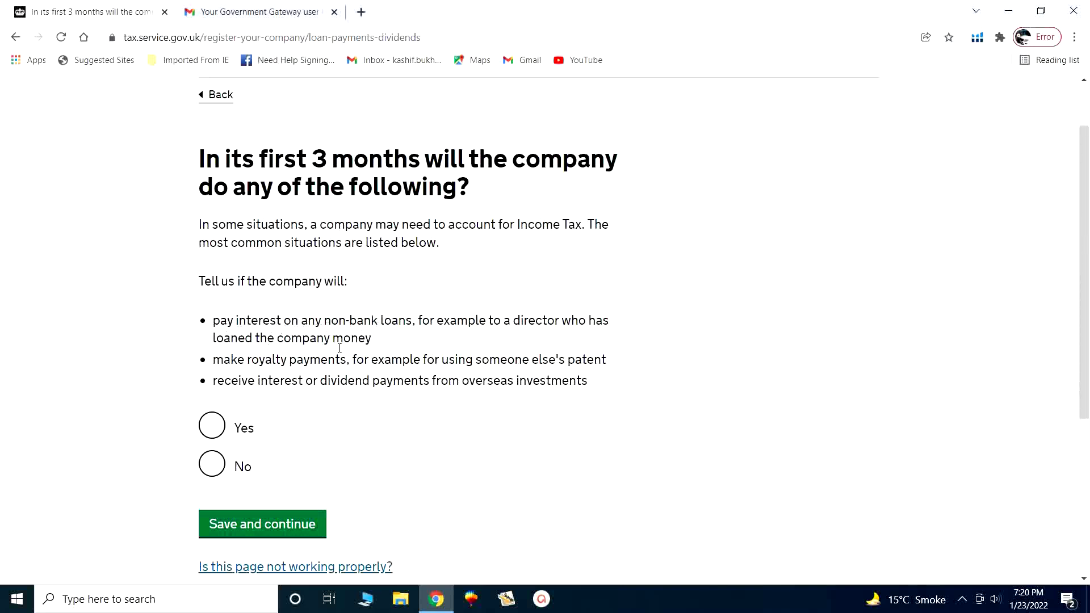
click(218, 470)
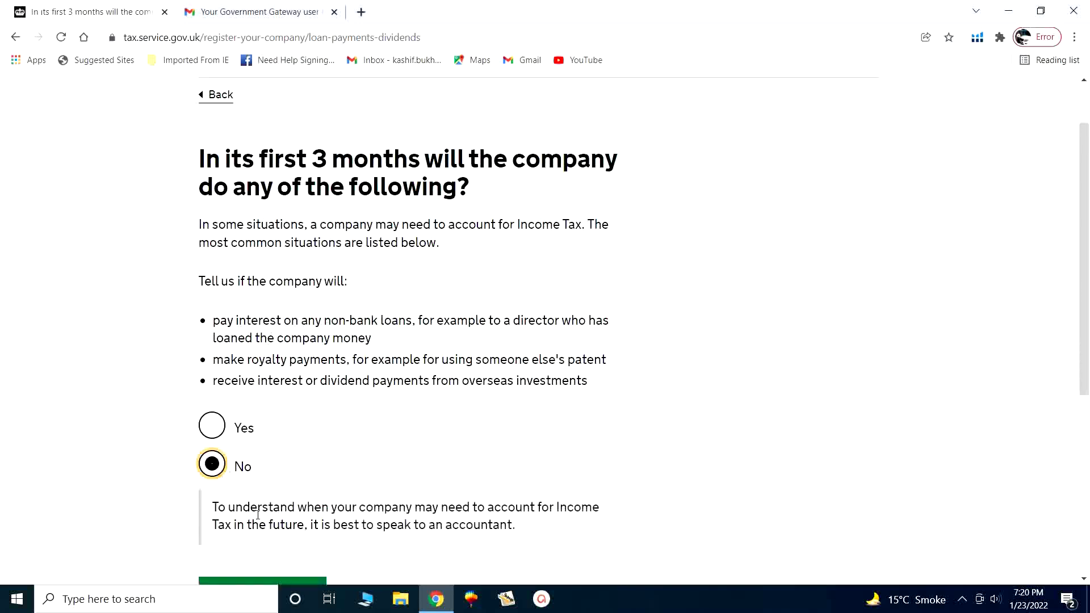
scroll(377, 453, down, 2)
click(276, 449)
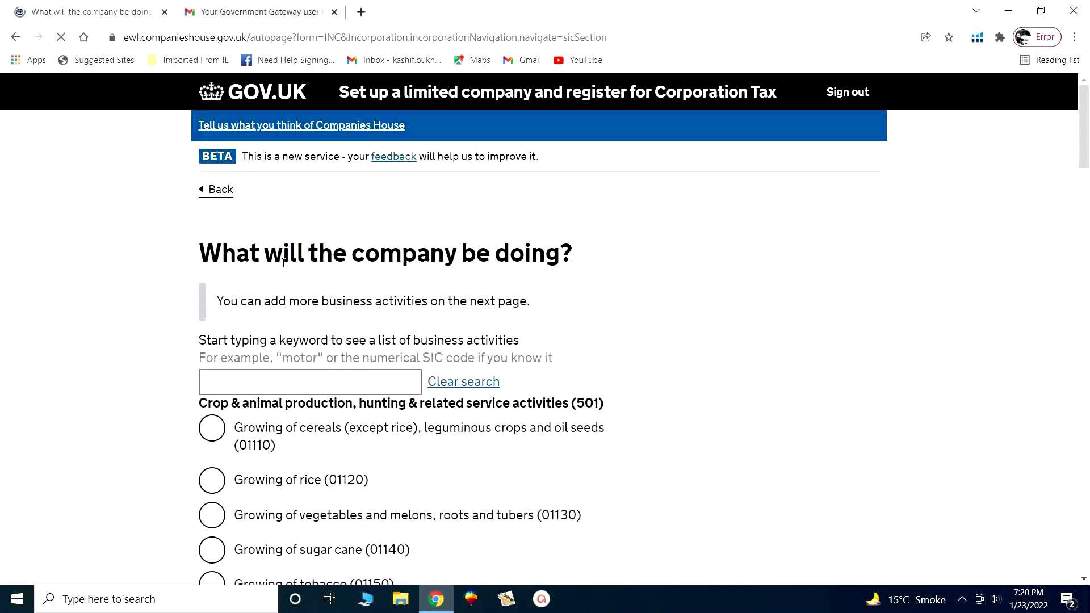
Search the business activities list for 'other retail'
scroll(500, 295, down, 1)
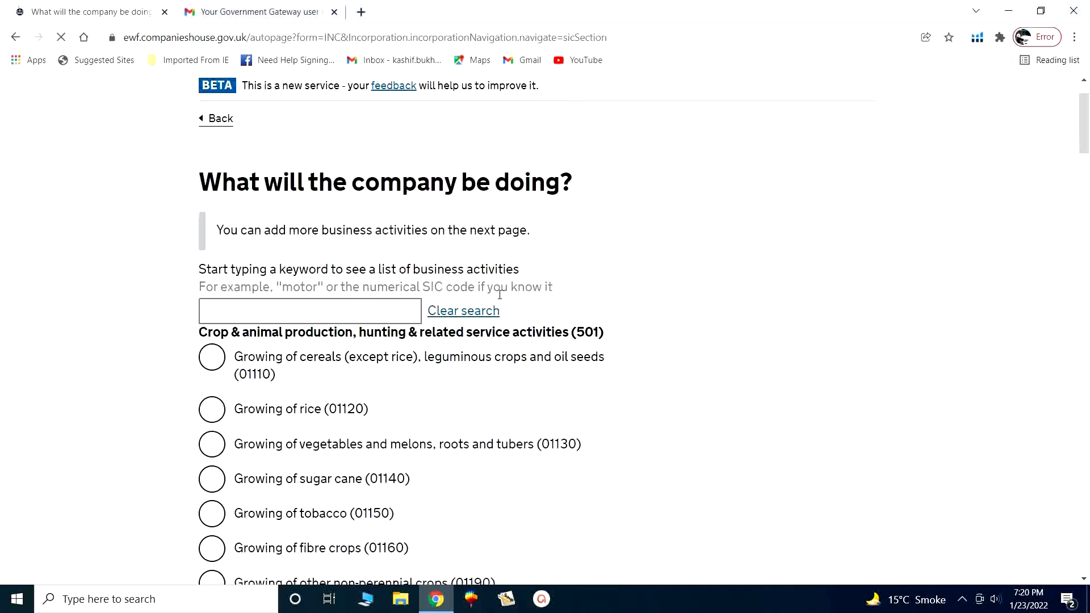
click(302, 317)
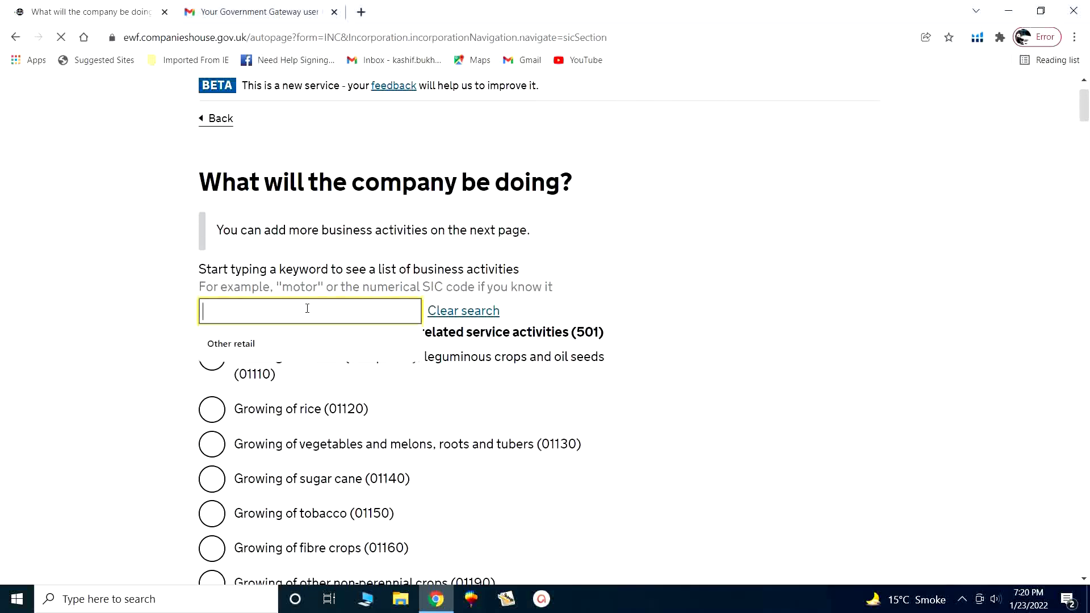
click(296, 344)
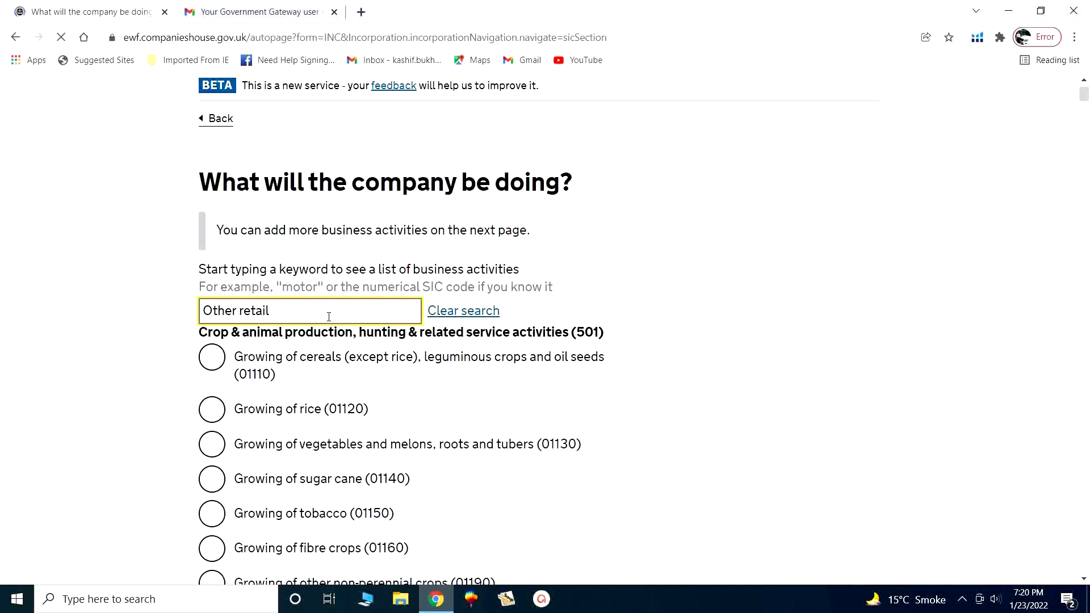
key(BackSpace)
key(BackSpace)
key(BackSpace)
key(BackSpace)
key(BackSpace)
key(BackSpace)
key(BackSpace)
key(BackSpace)
key(BackSpace)
key(BackSpace)
key(BackSpace)
key(BackSpace)
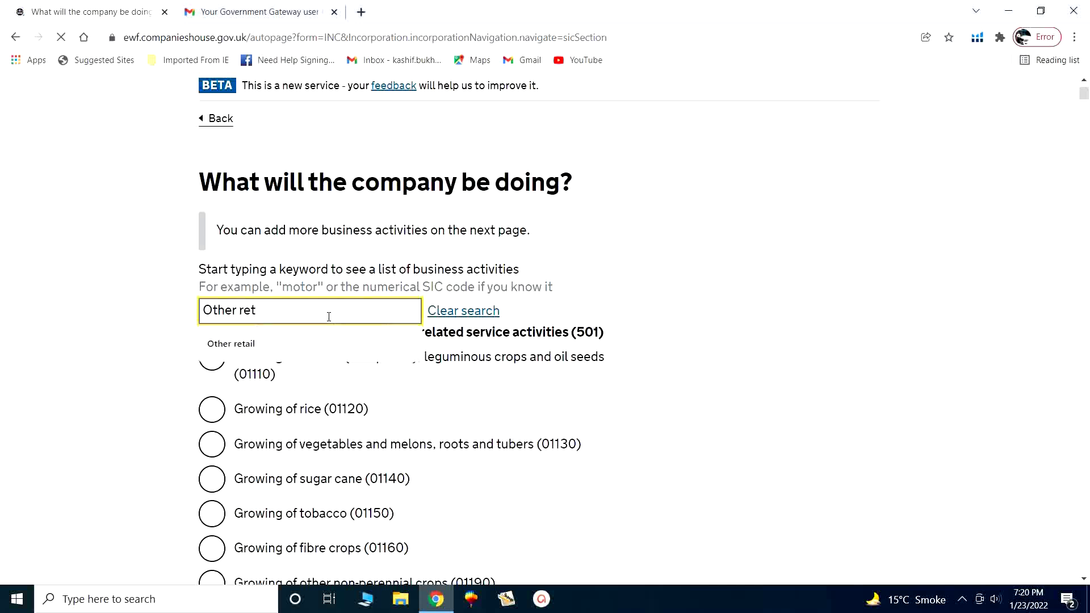
text(other retail)
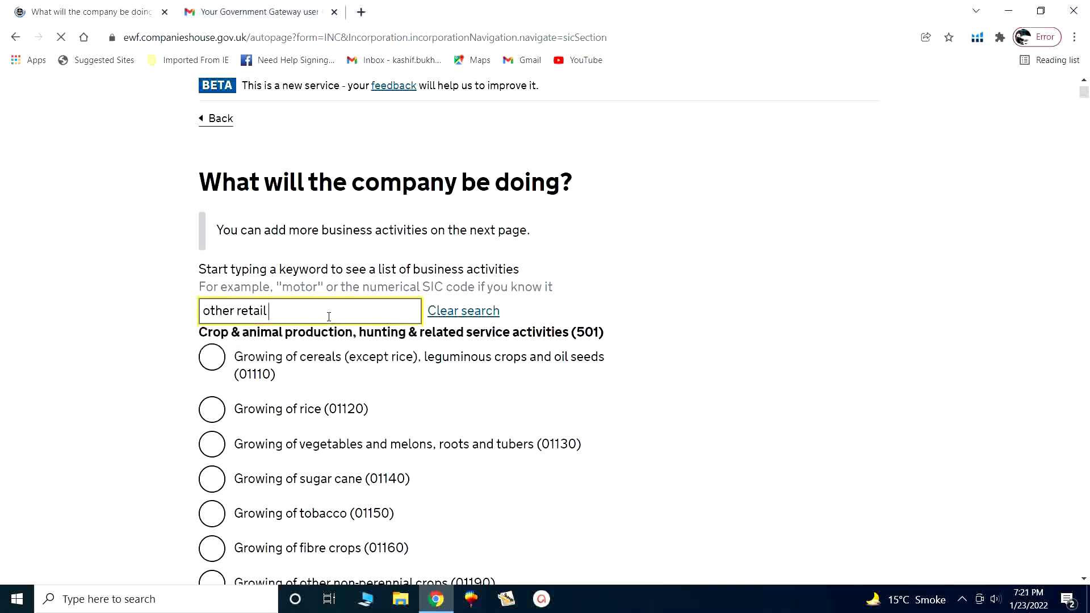
scroll(383, 403, down, 3)
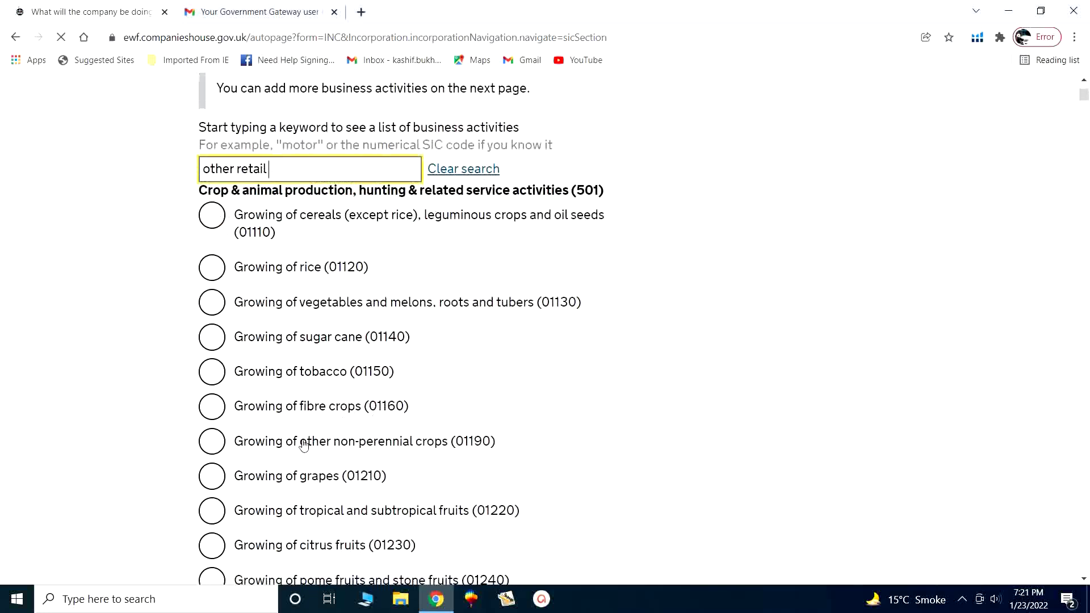
scroll(306, 448, down, 2)
scroll(308, 452, down, 3)
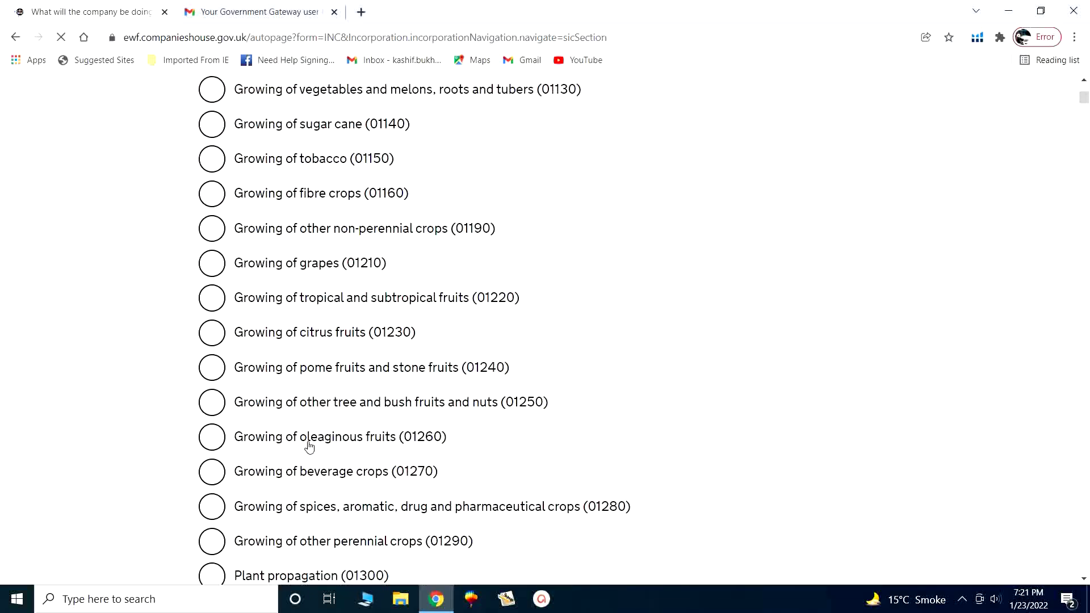
scroll(309, 447, down, 3)
scroll(306, 443, down, 3)
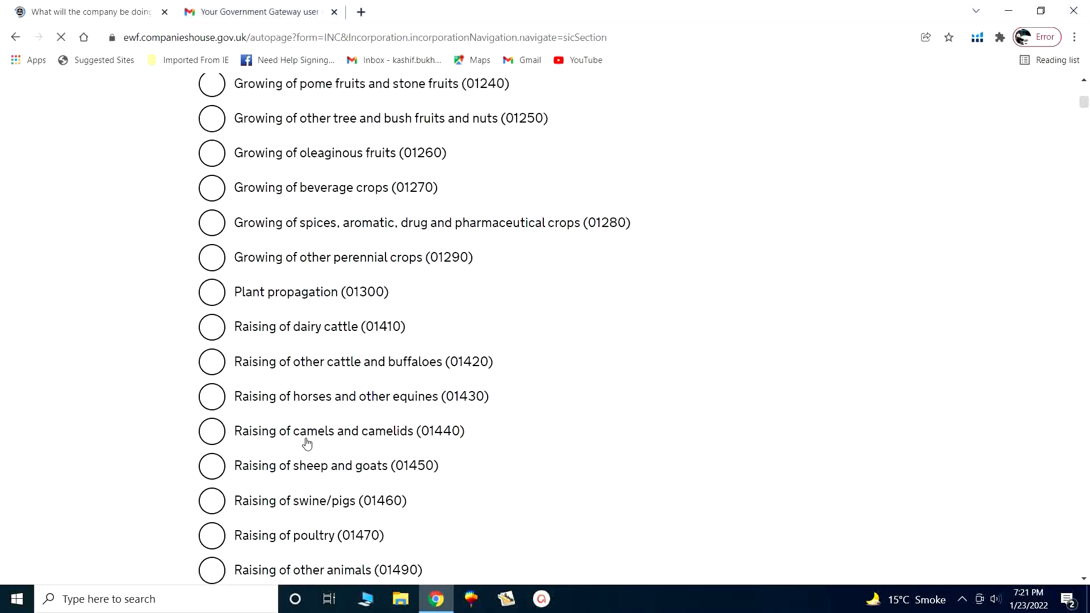
scroll(358, 364, up, 1)
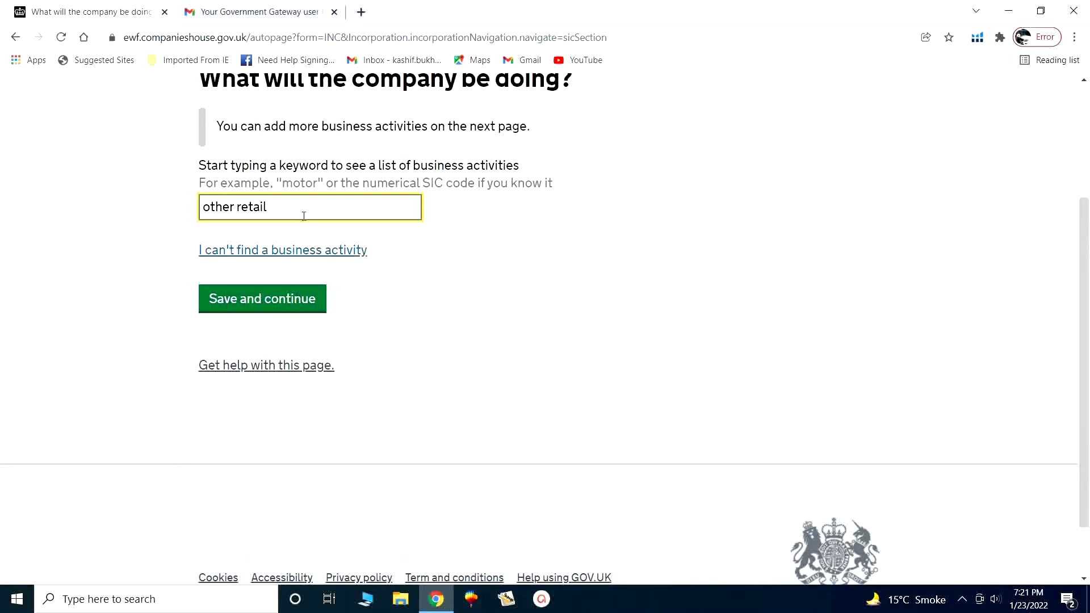
key(BackSpace)
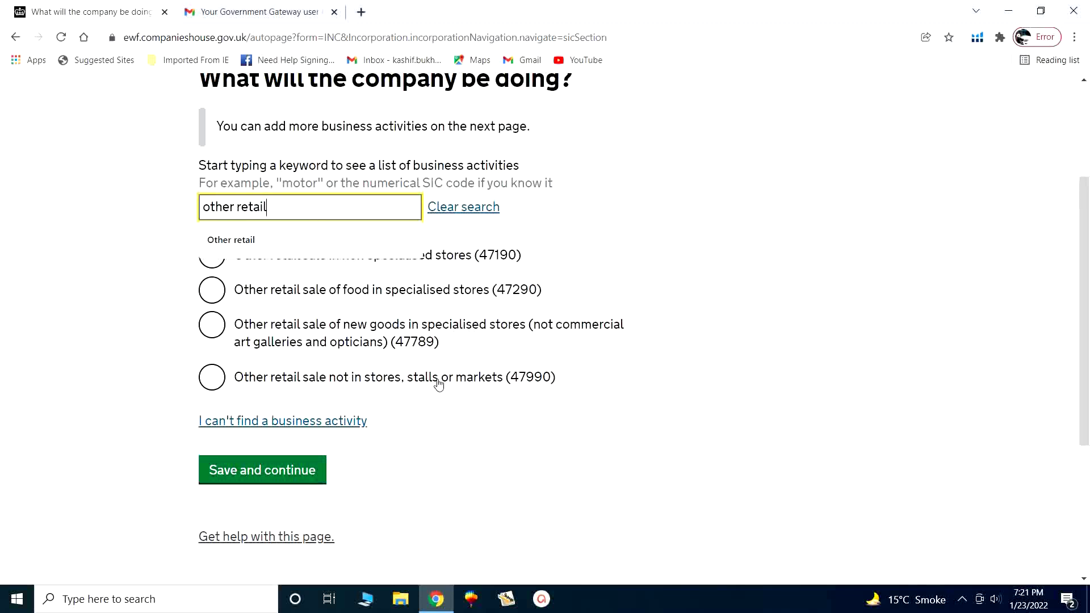
Choose Other retail sale not in stores, stalls or markets (47990) and confirm it
click(217, 384)
click(267, 471)
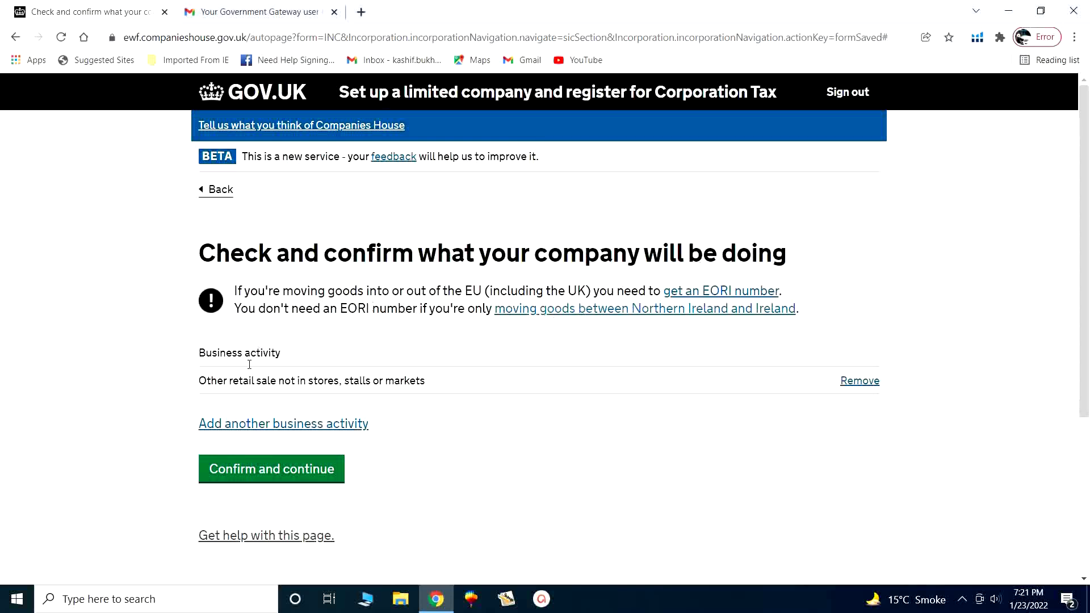
click(260, 476)
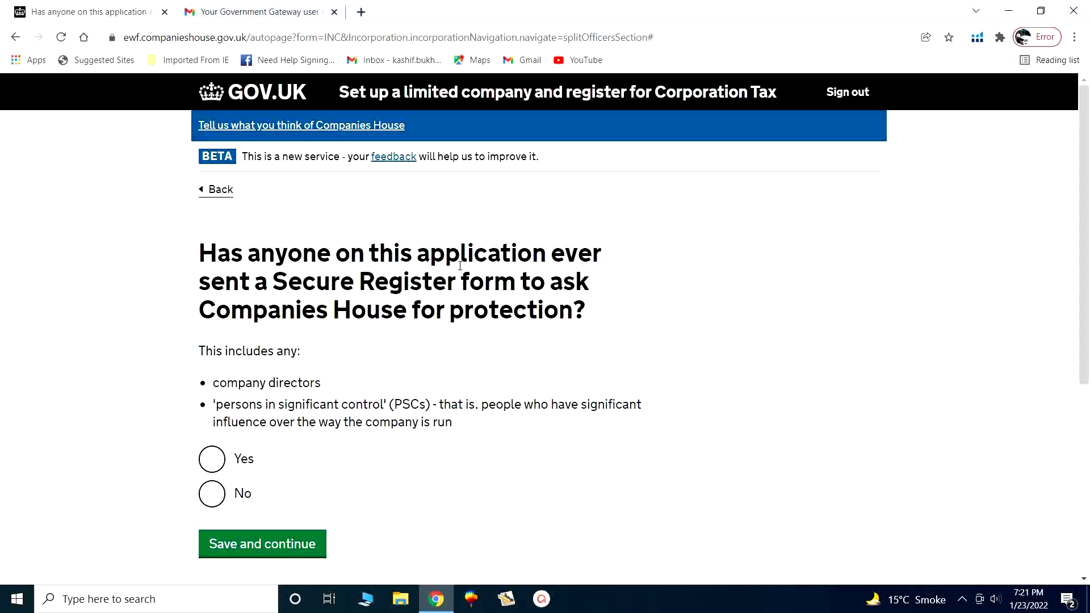
Record No for whether anyone sent a Secure Register form
scroll(376, 310, down, 2)
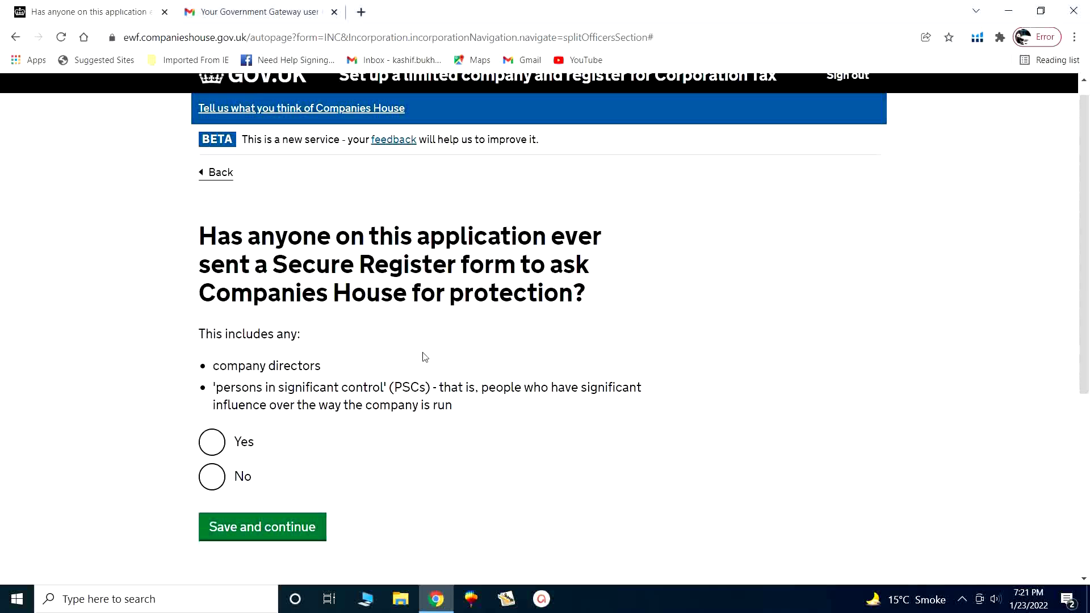
click(217, 364)
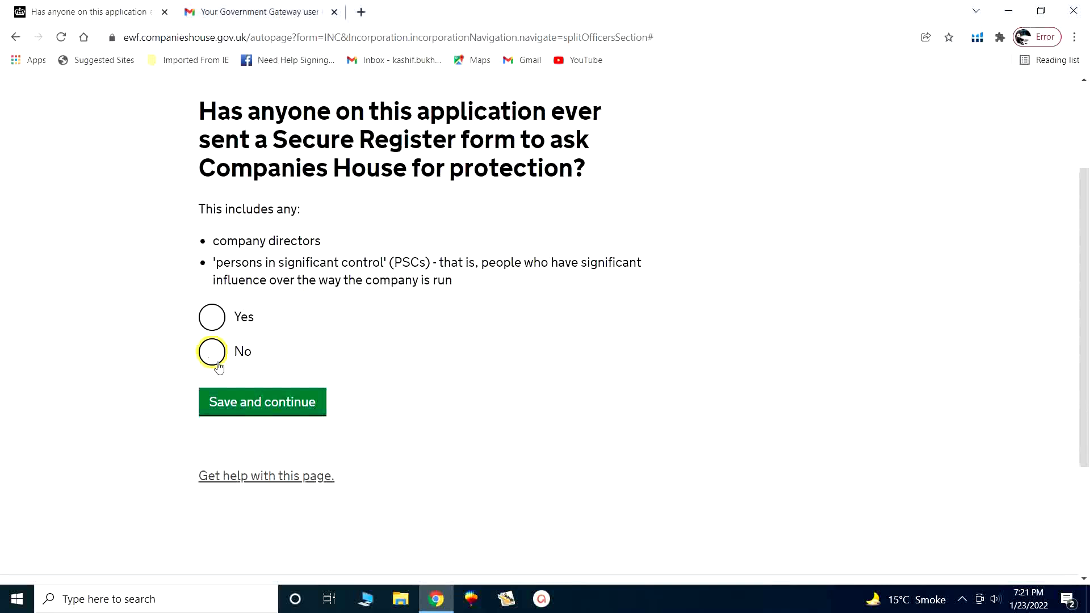
click(268, 401)
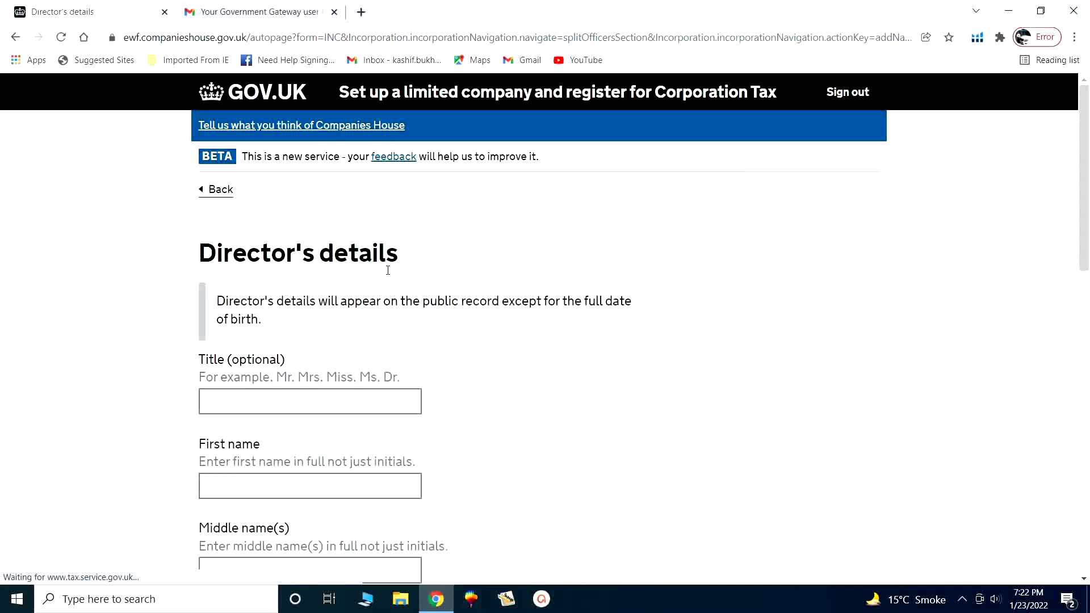
Enter the director's title Mr and first, middle and last names; answer No to a different name
scroll(315, 333, down, 1)
click(309, 330)
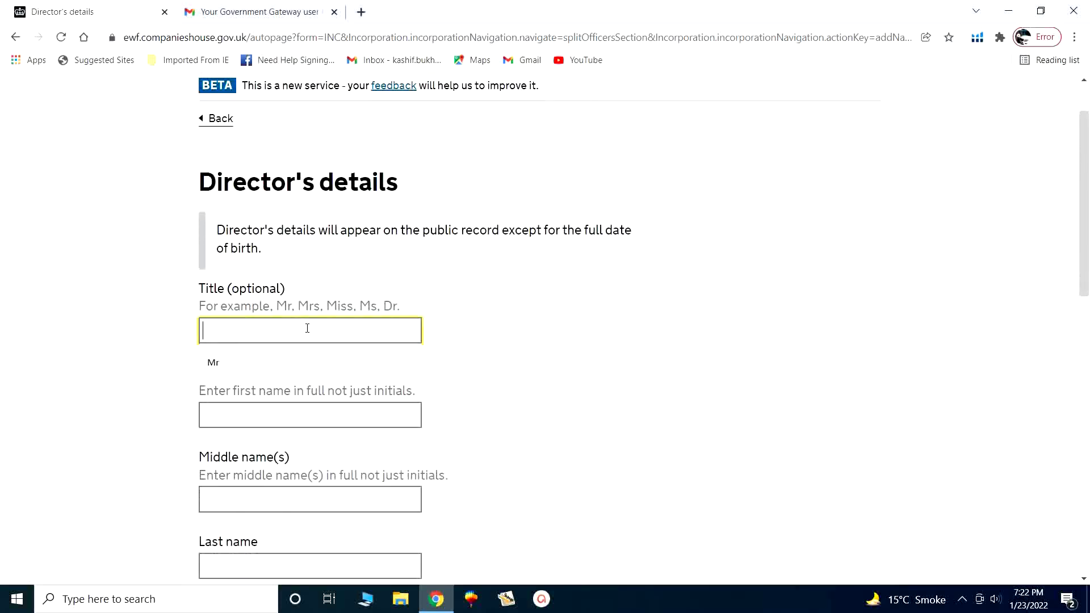
click(298, 366)
click(309, 419)
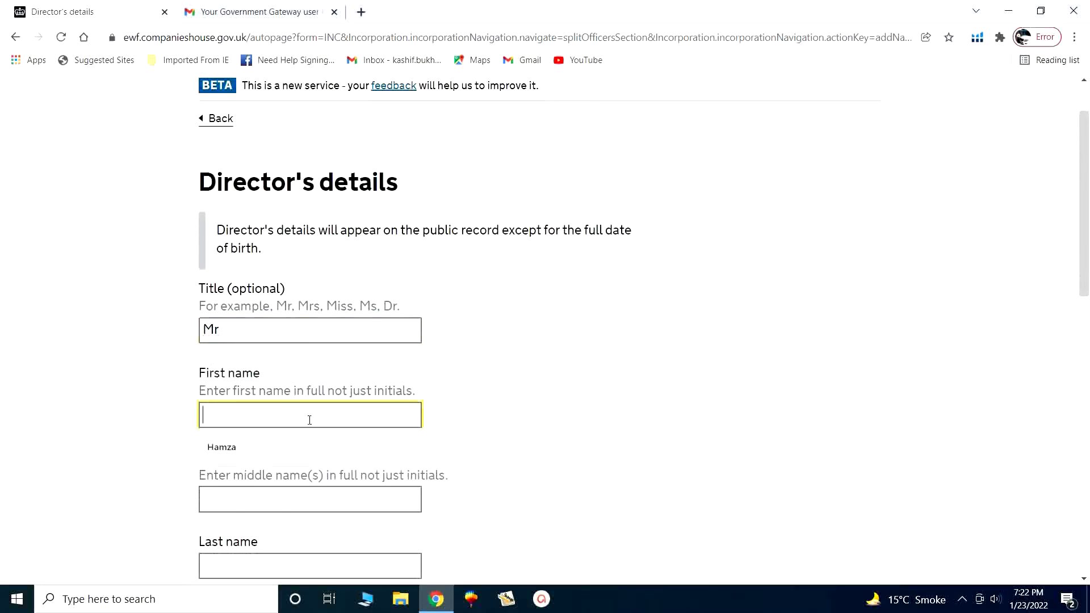
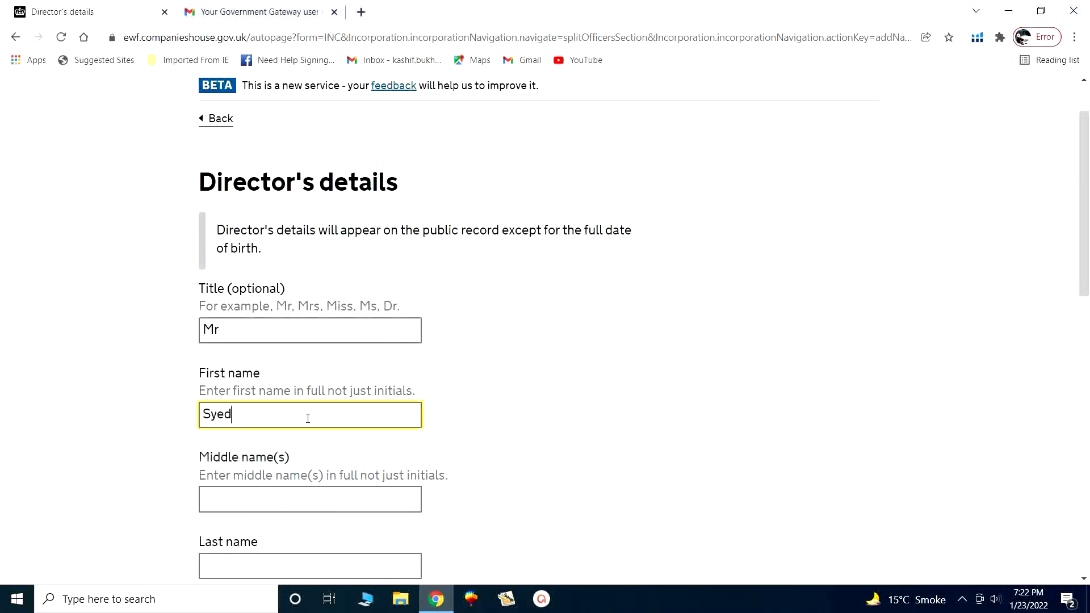
key(Tab)
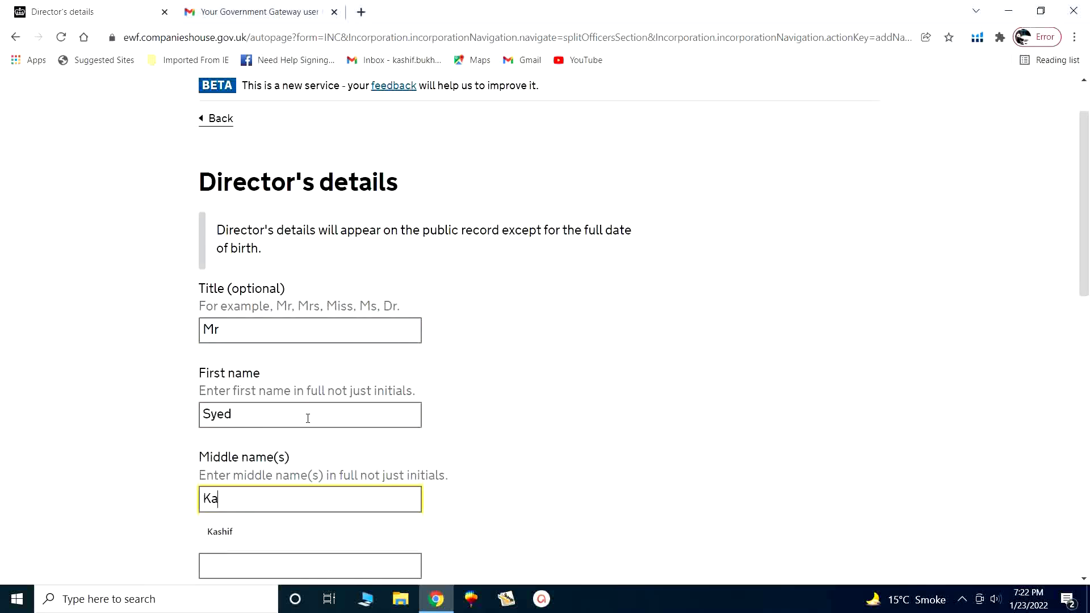
key(Tab)
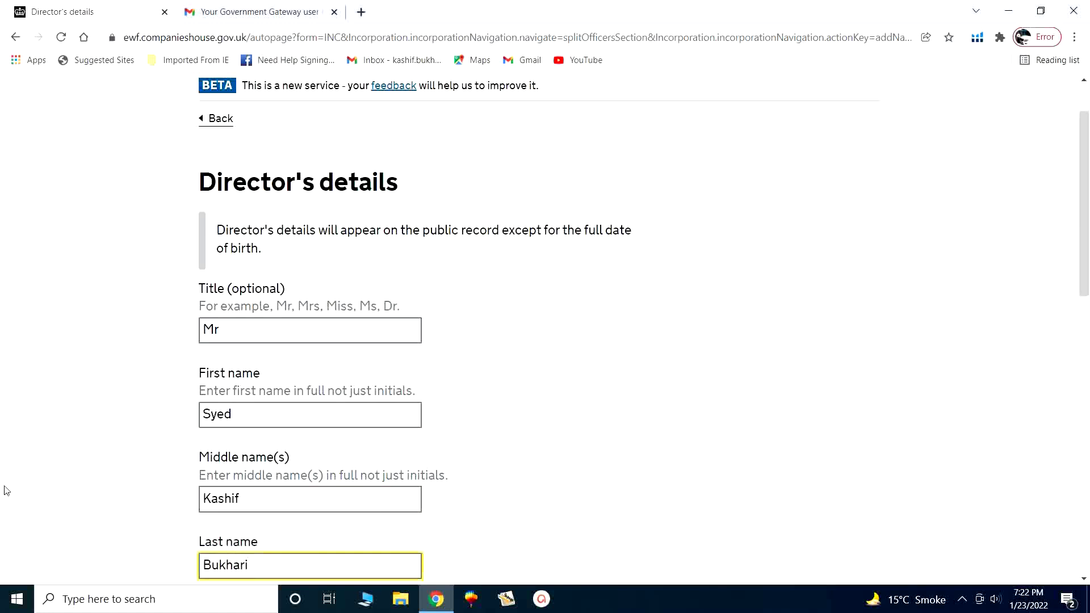
scroll(34, 471, down, 5)
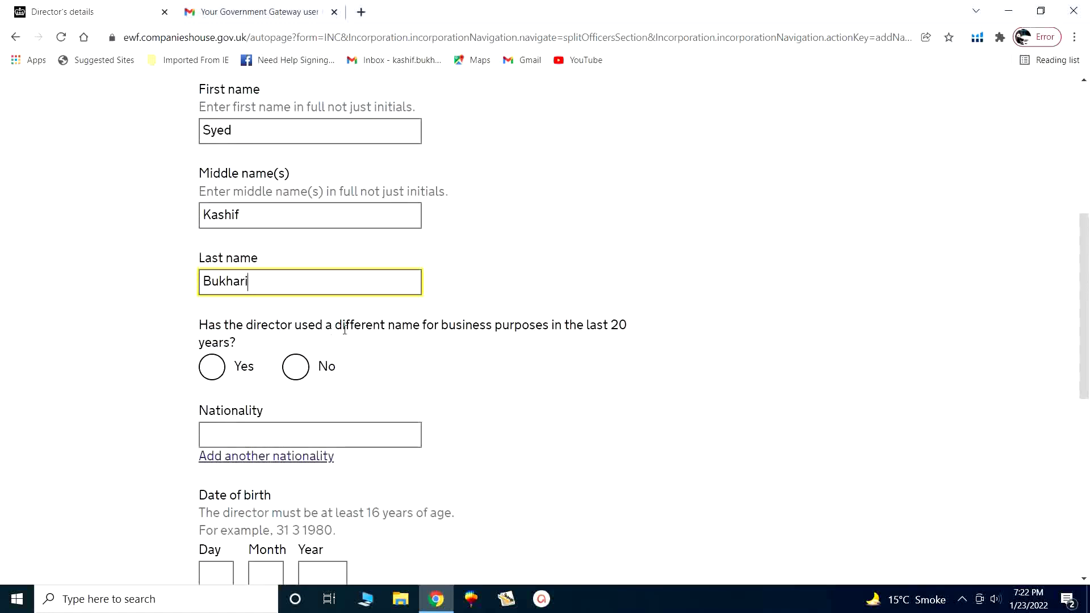
click(297, 368)
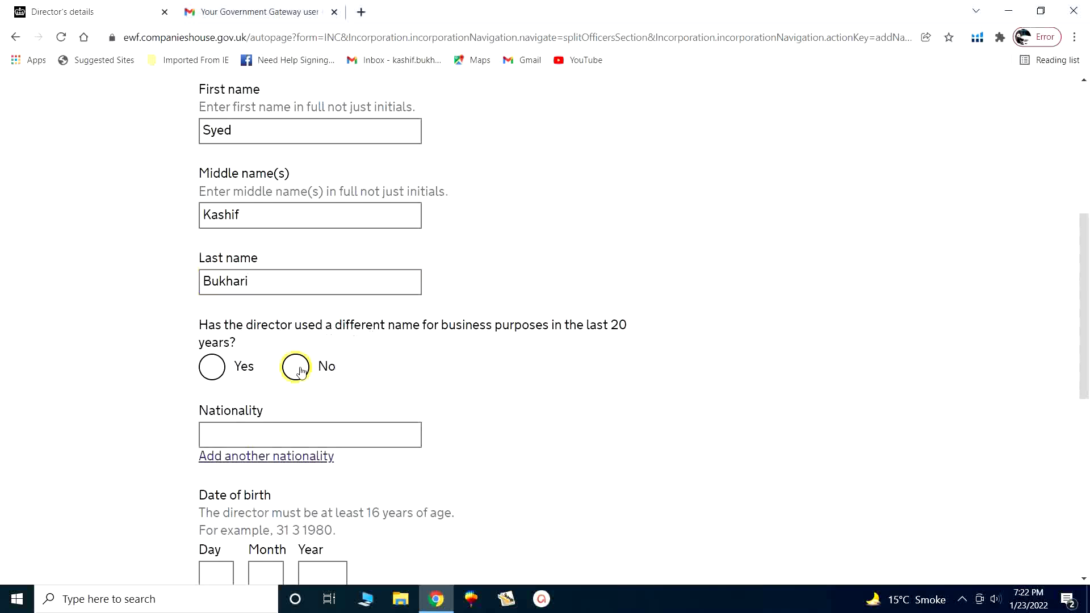
Set the director's nationality to Pakistani and enter their date of birth
scroll(425, 433, down, 1)
scroll(425, 433, down, 1)
click(297, 364)
click(287, 392)
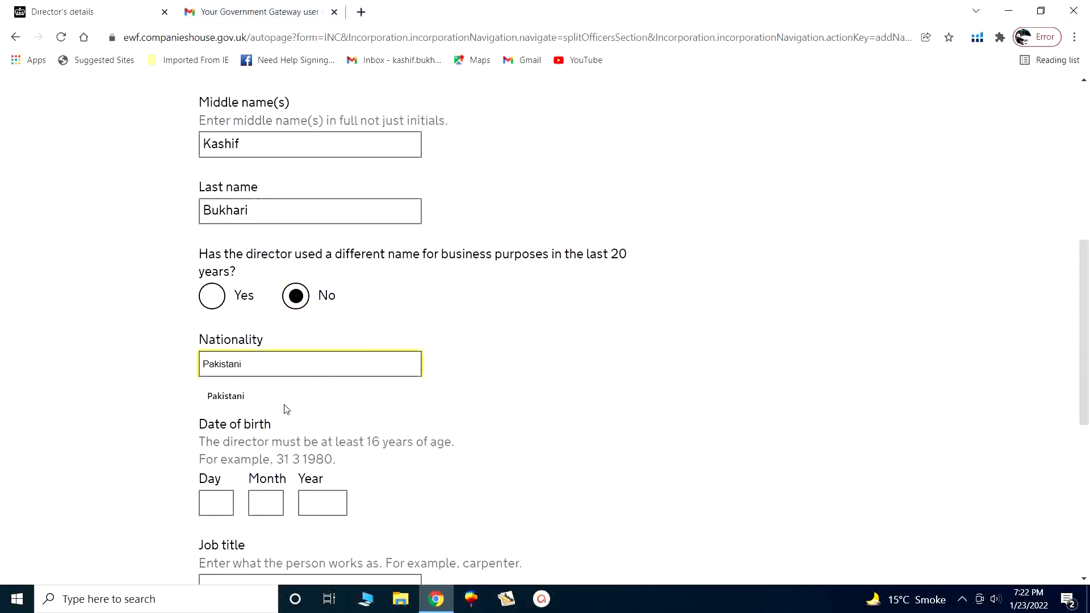
scroll(523, 441, down, 1)
click(230, 456)
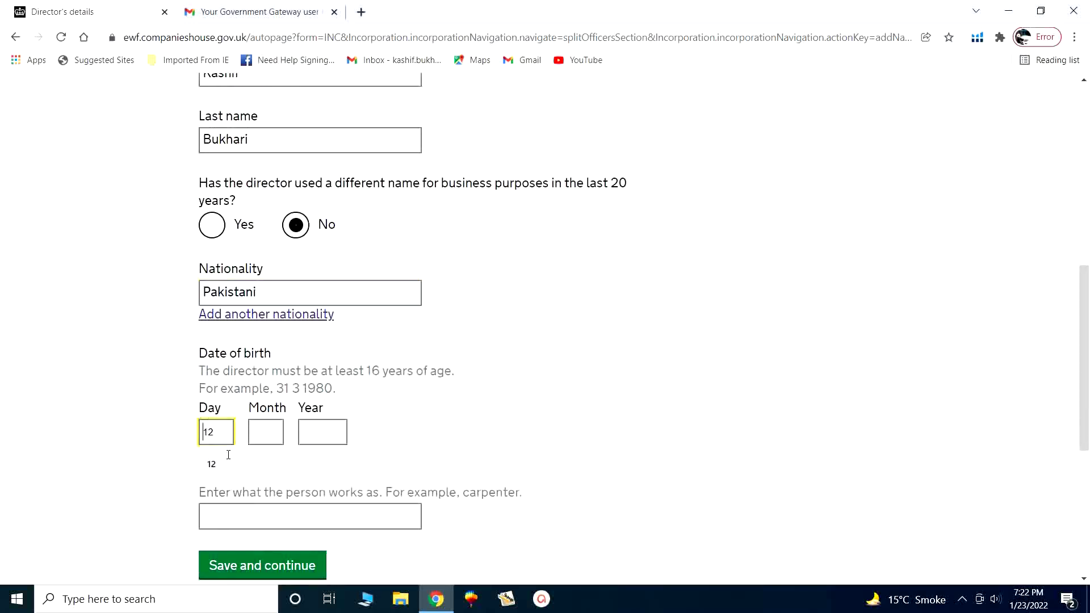
key(BackSpace)
key(BackSpace)
key(Tab)
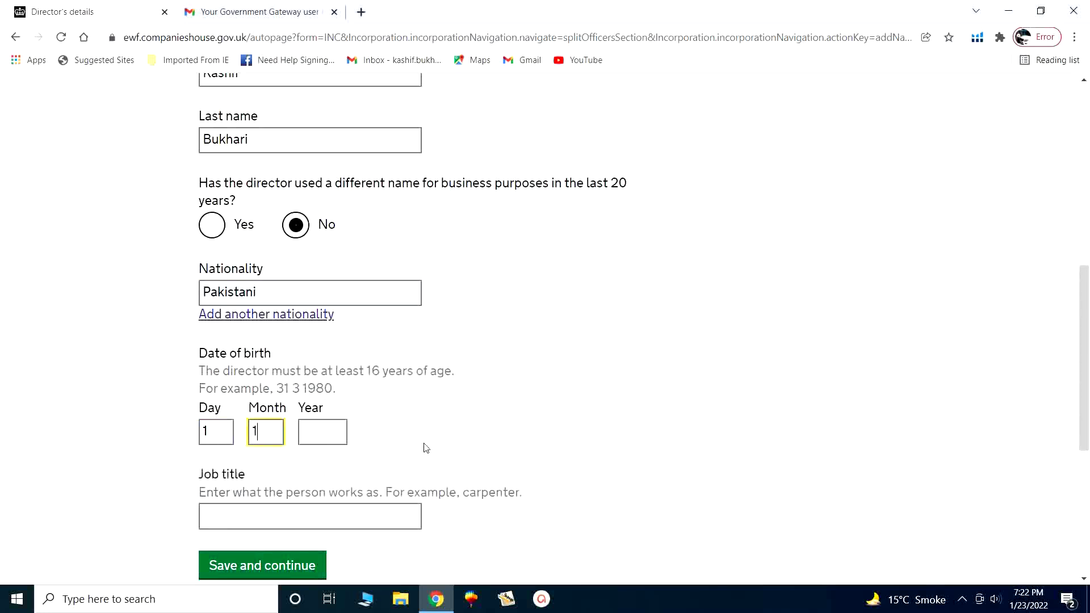
key(Tab)
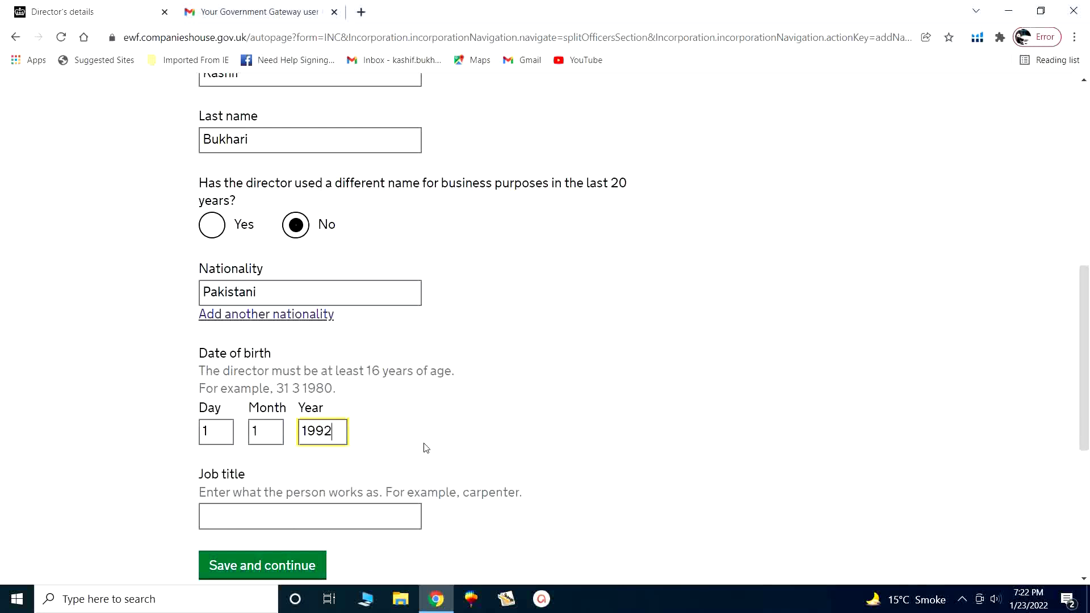
key(BackSpace)
scroll(426, 448, down, 1)
Set the job title to Company Secretary/Director and save the director's details
click(318, 446)
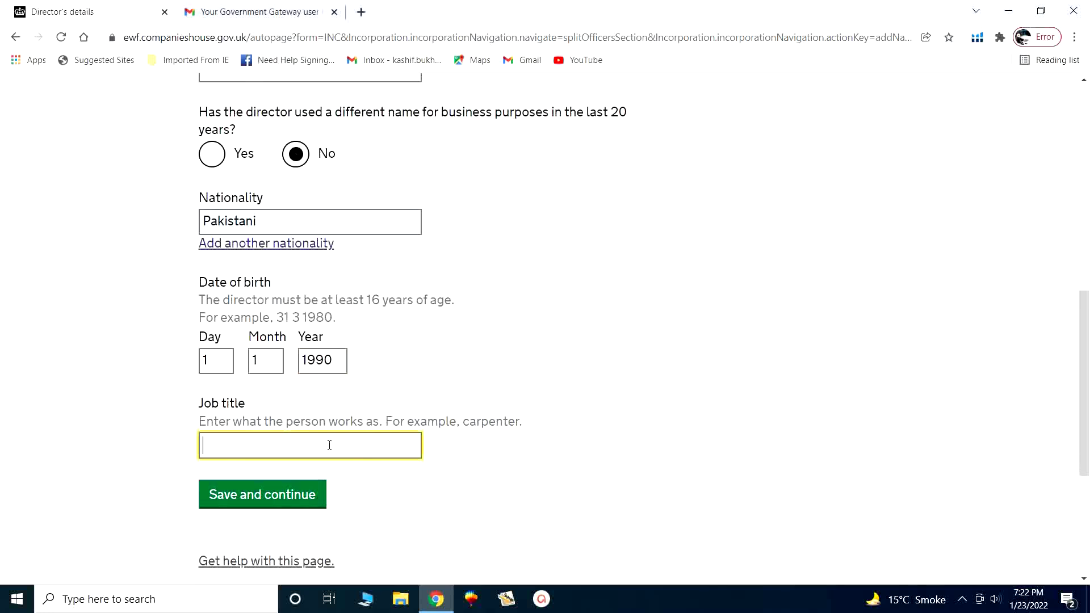
text(D)
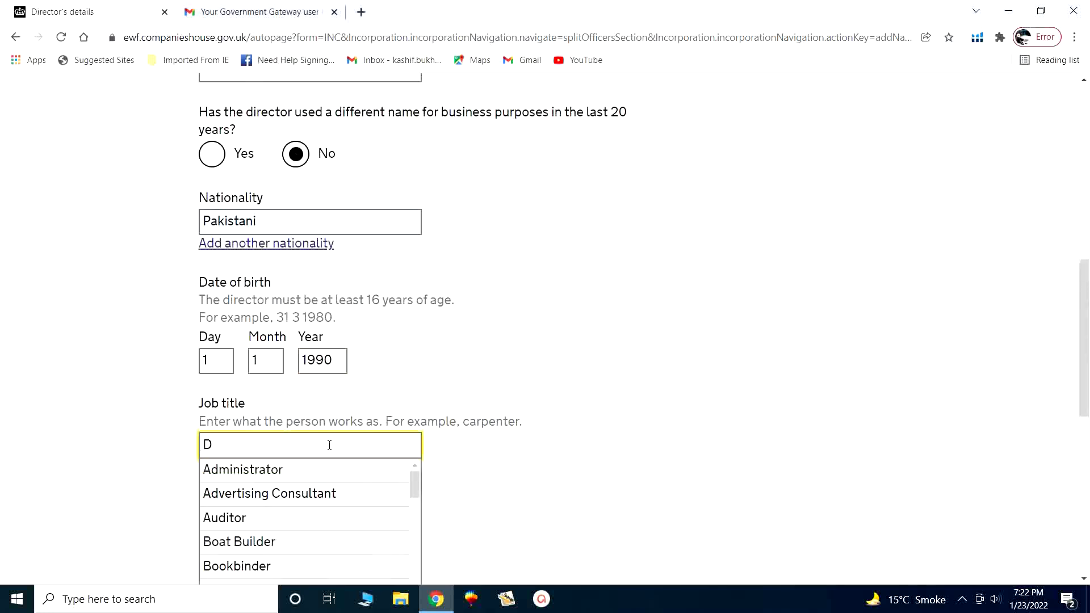
scroll(287, 494, down, 3)
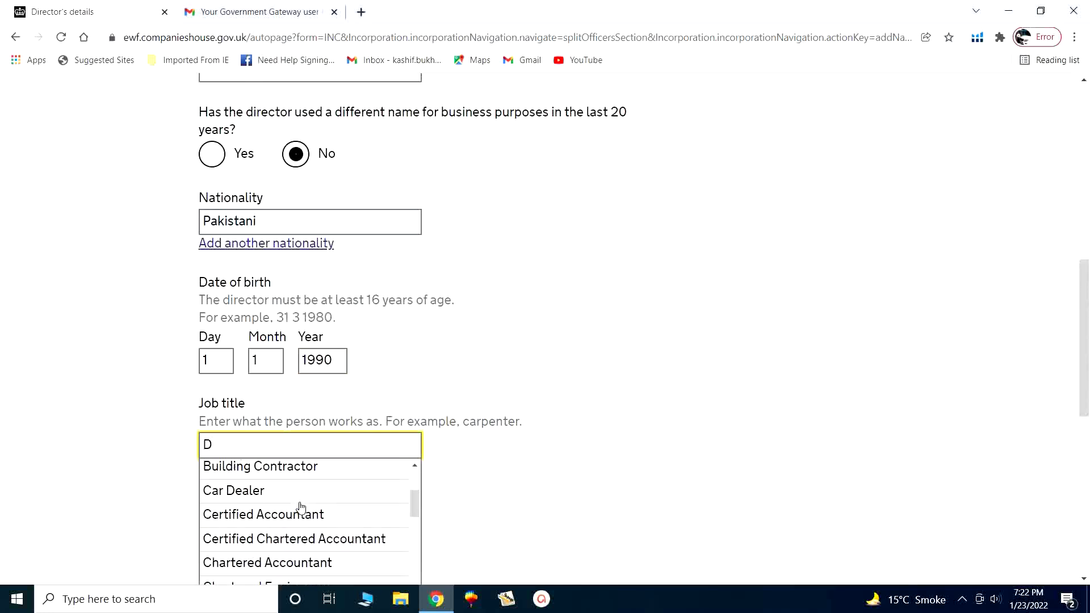
scroll(301, 506, up, 1)
scroll(301, 506, down, 5)
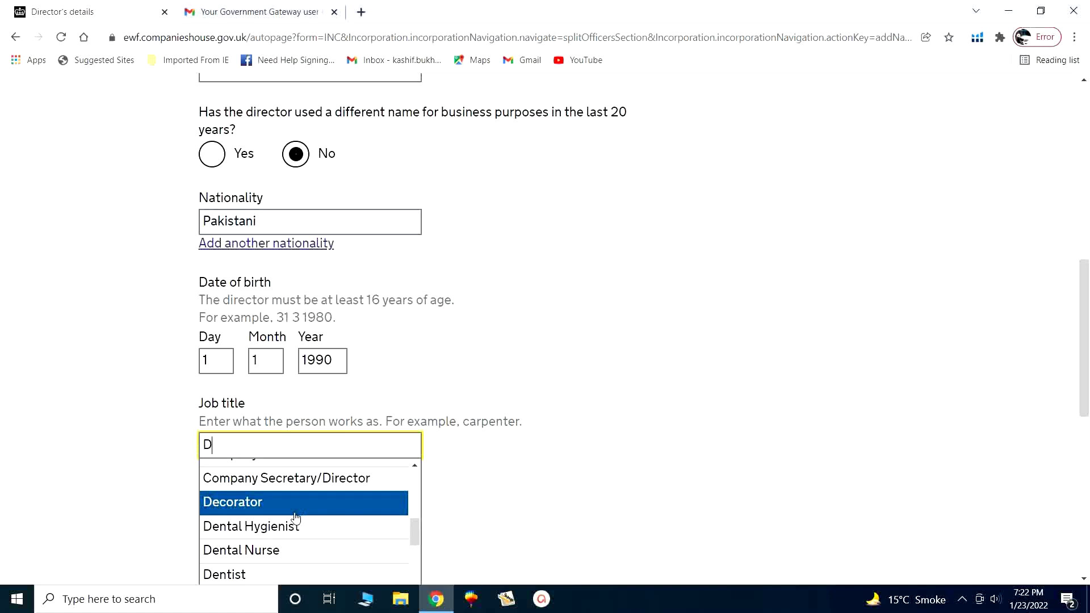
click(302, 487)
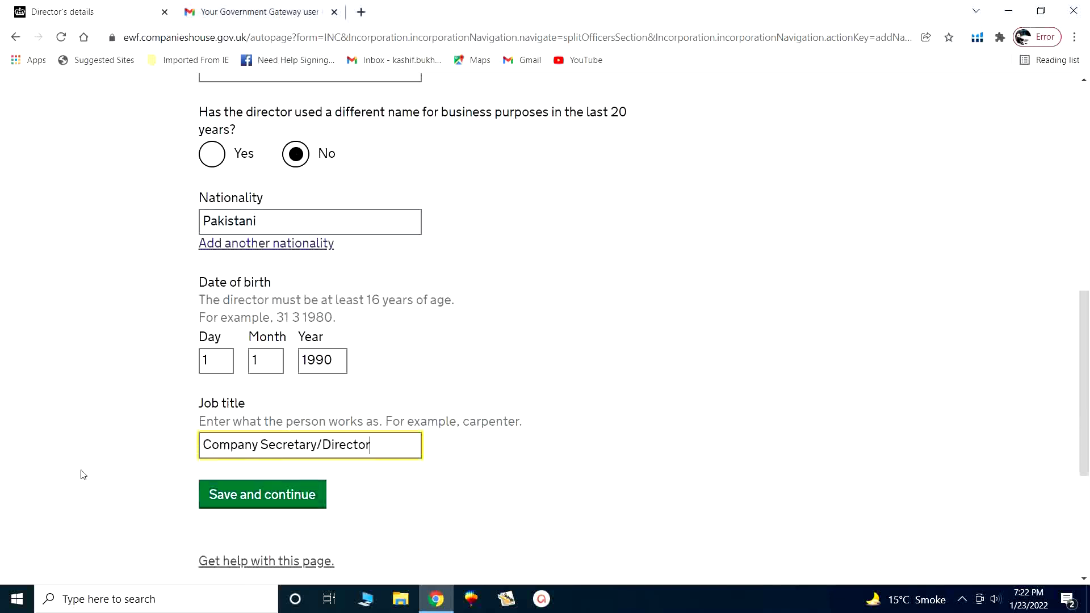
click(222, 506)
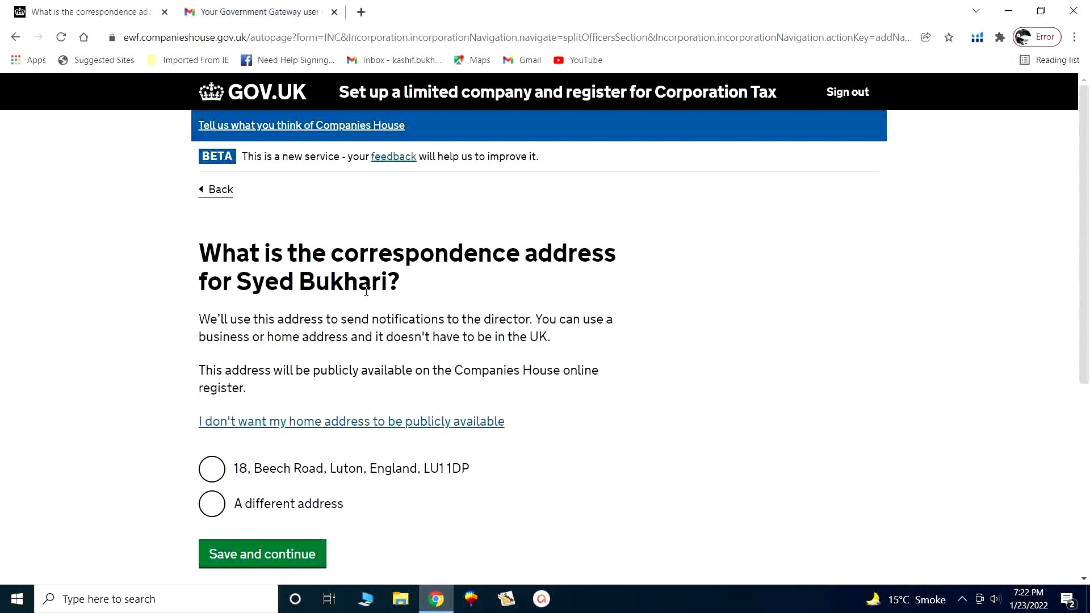
Use the registered office for correspondence and the listed address as the director's home address
click(220, 471)
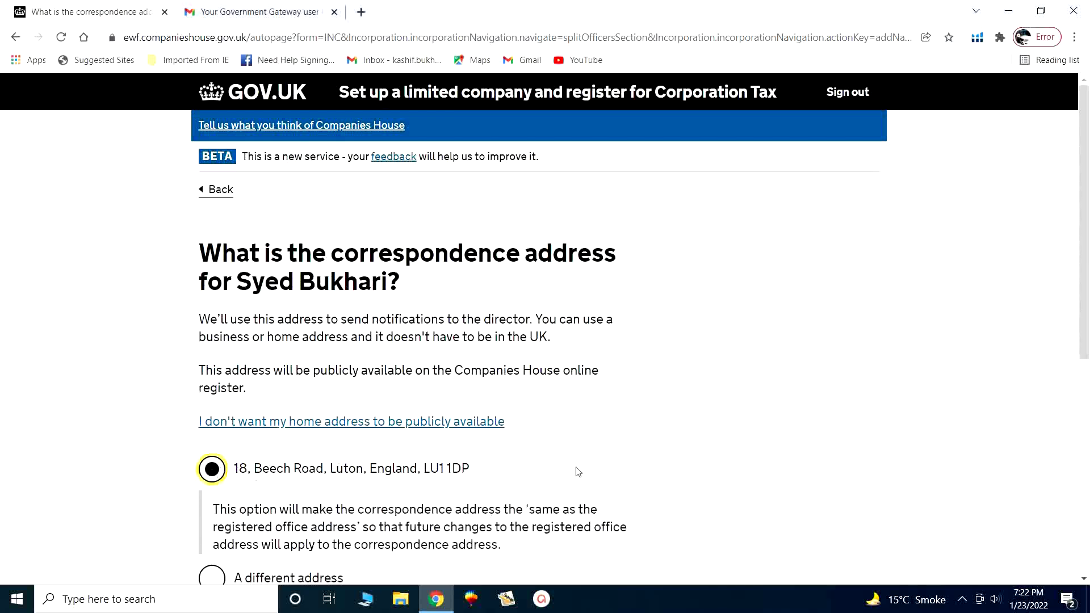
scroll(570, 463, down, 2)
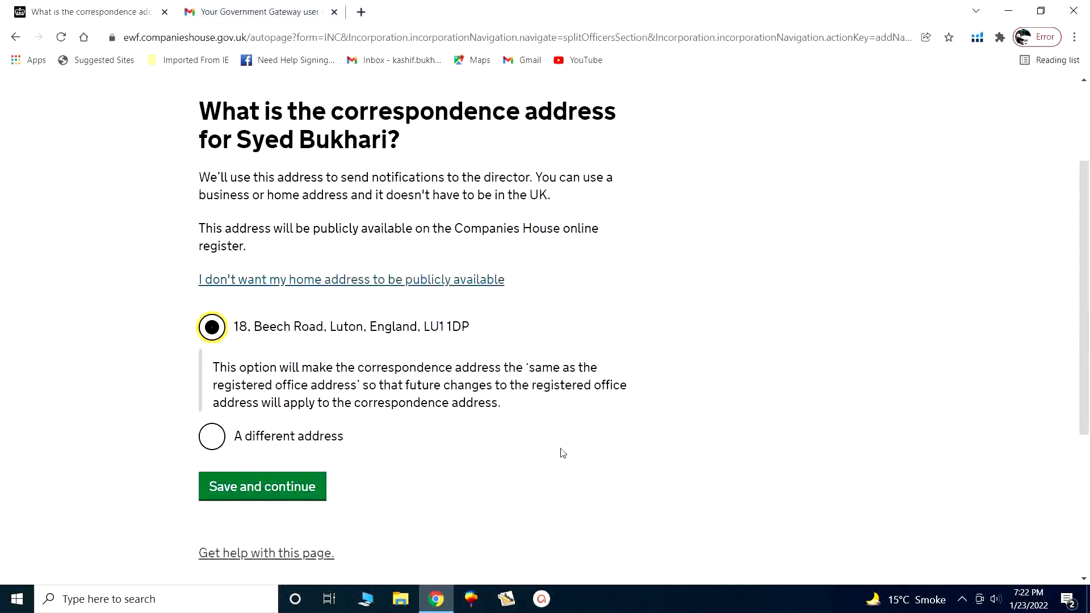
click(246, 496)
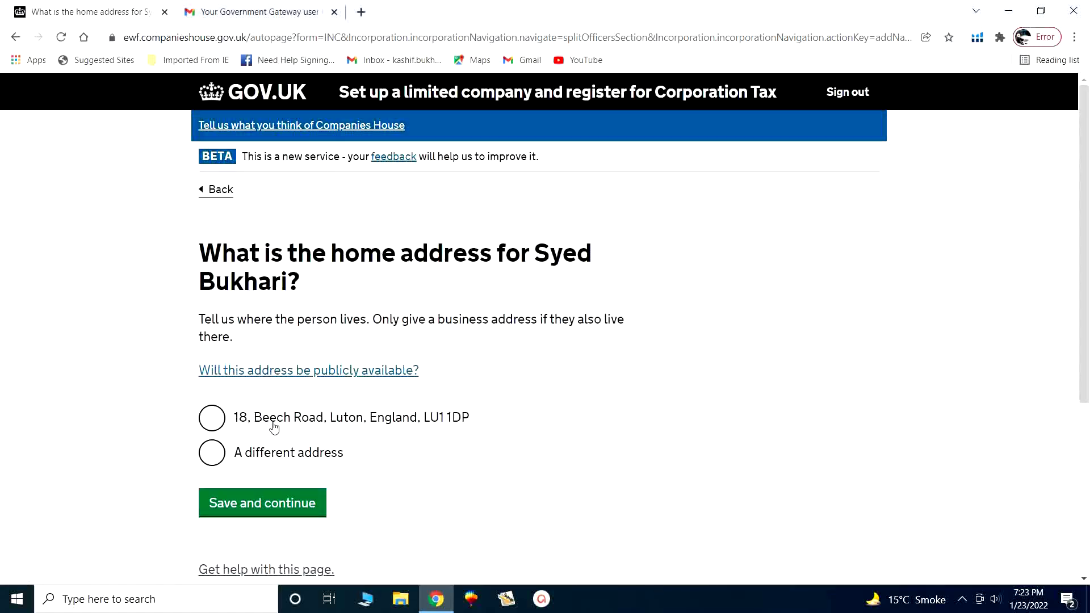
click(214, 419)
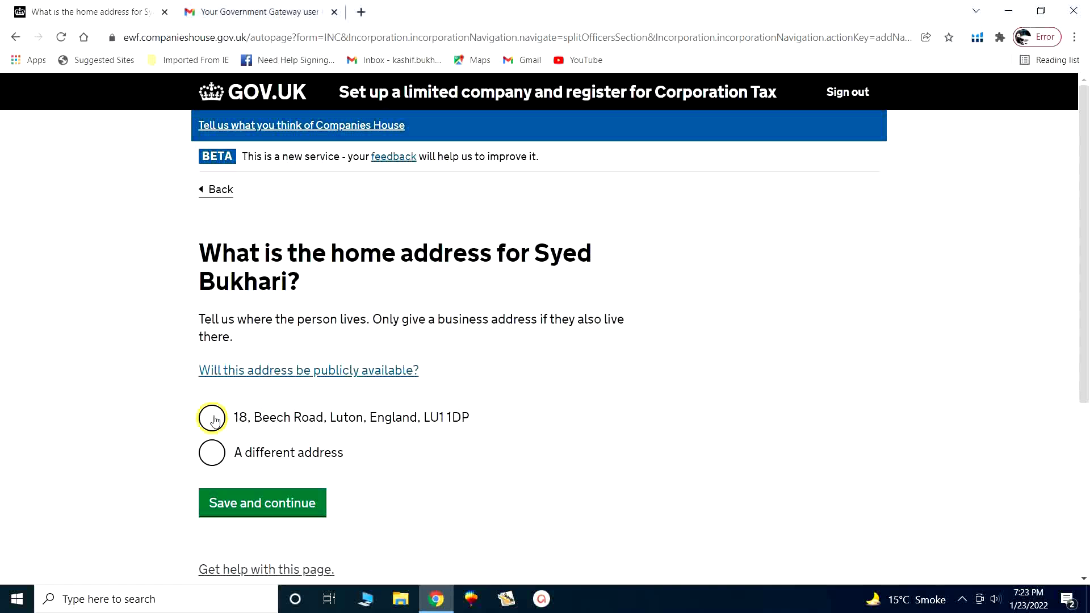
click(266, 507)
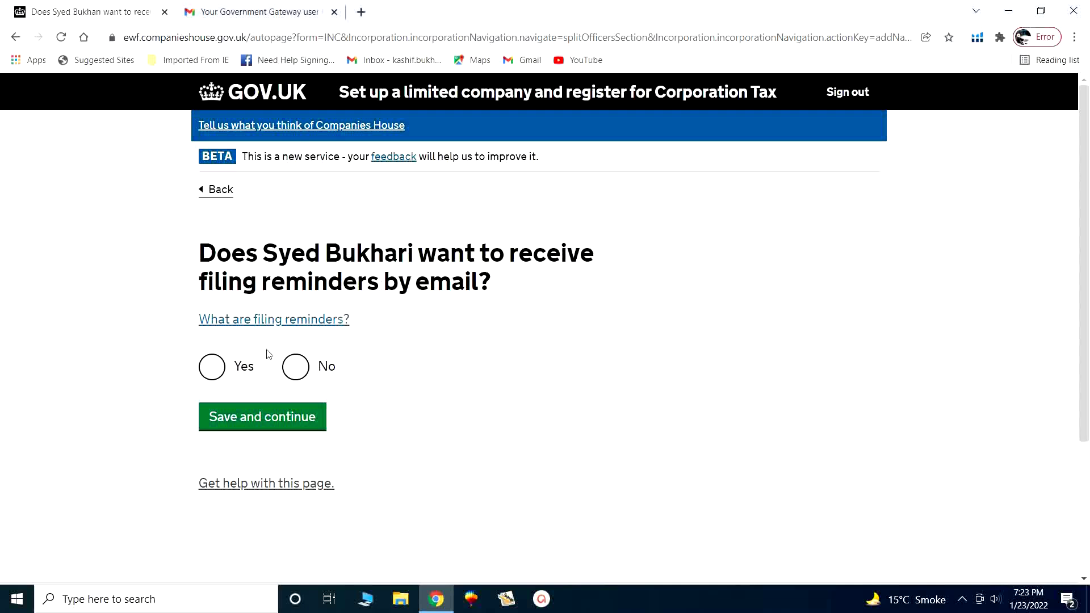
Opt in to email filing reminders sent to the existing email address
click(213, 367)
click(257, 417)
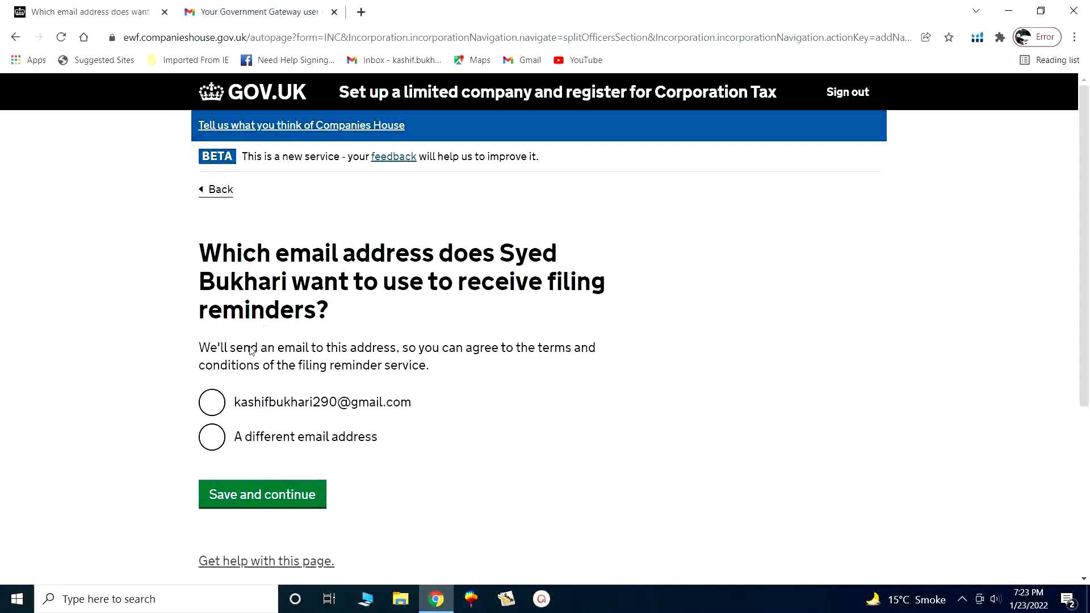
click(217, 401)
scroll(330, 457, down, 2)
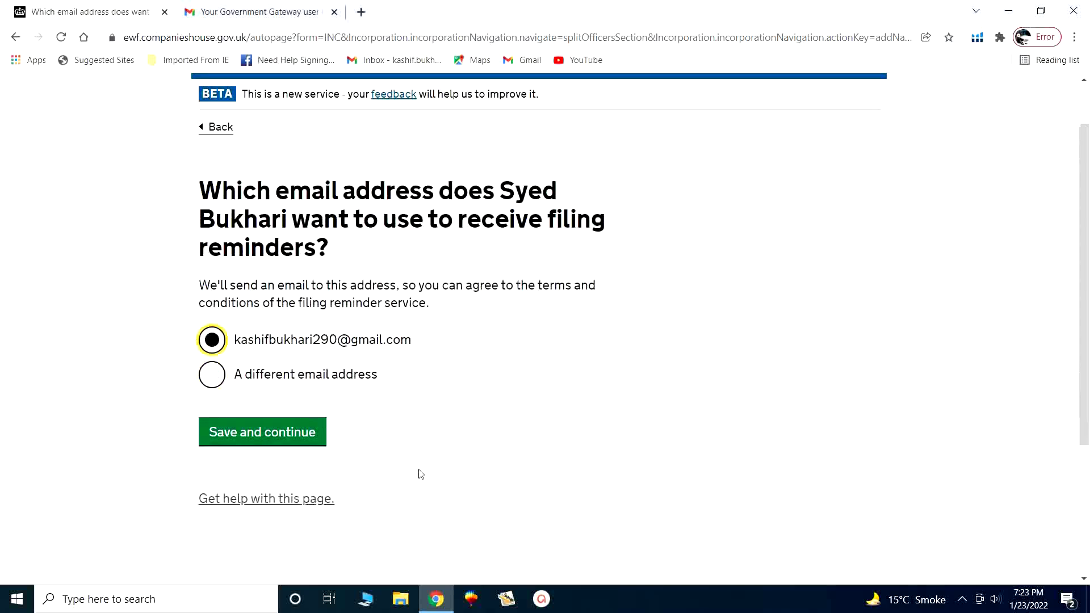
click(280, 431)
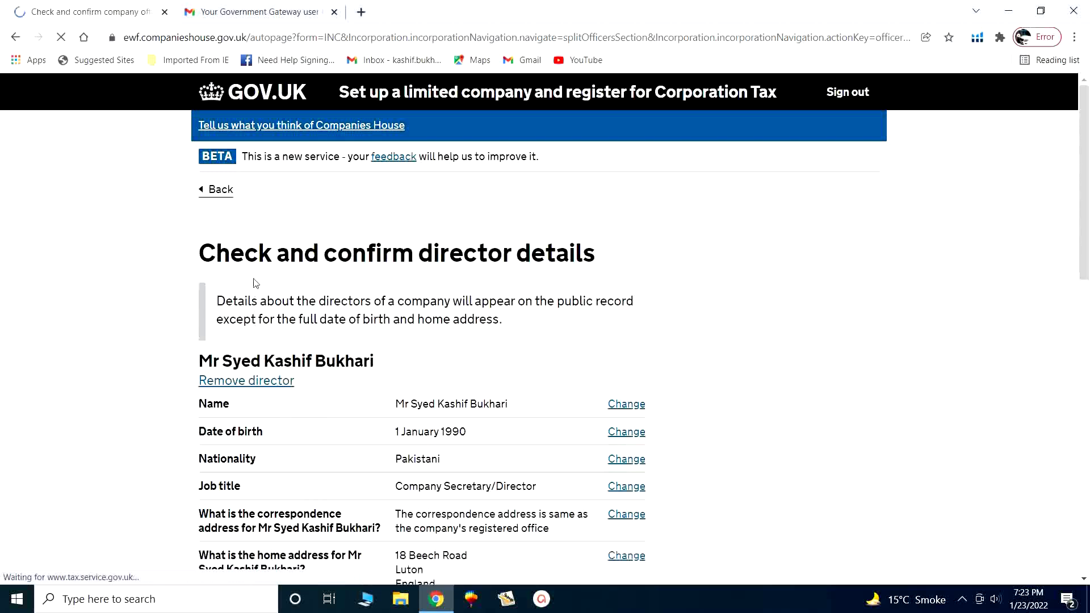
Tick the confirmations of where the director lives and their consent to be director
scroll(540, 369, down, 1)
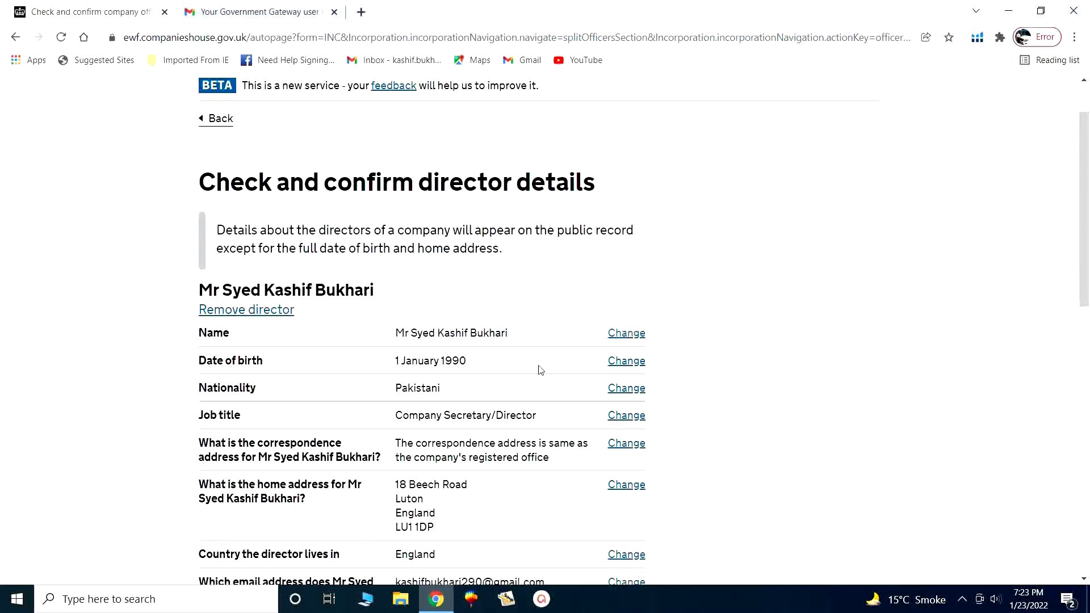
scroll(264, 363, down, 1)
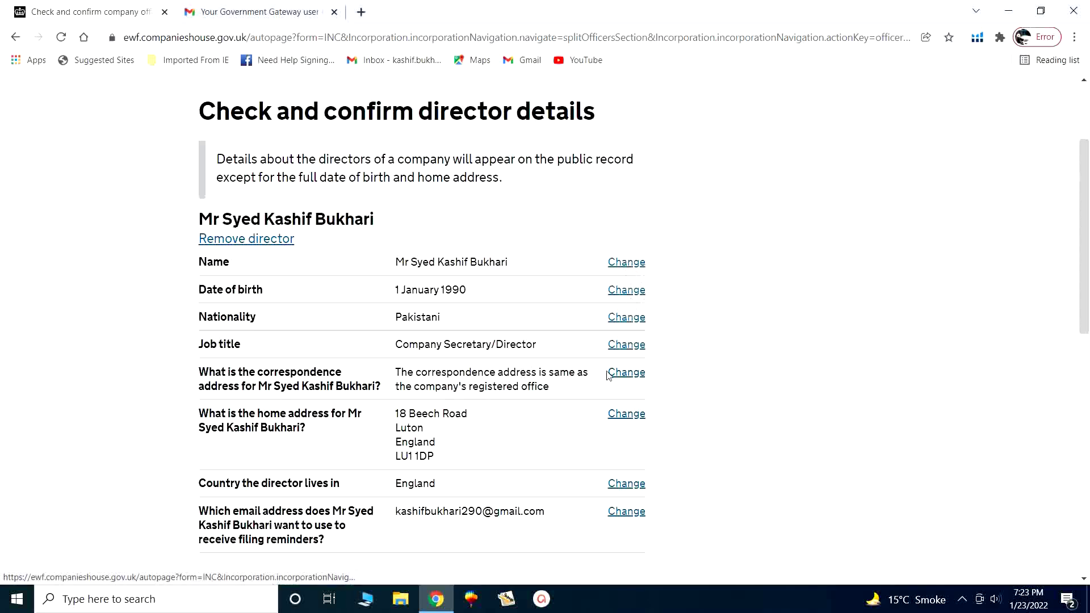
scroll(550, 387, down, 5)
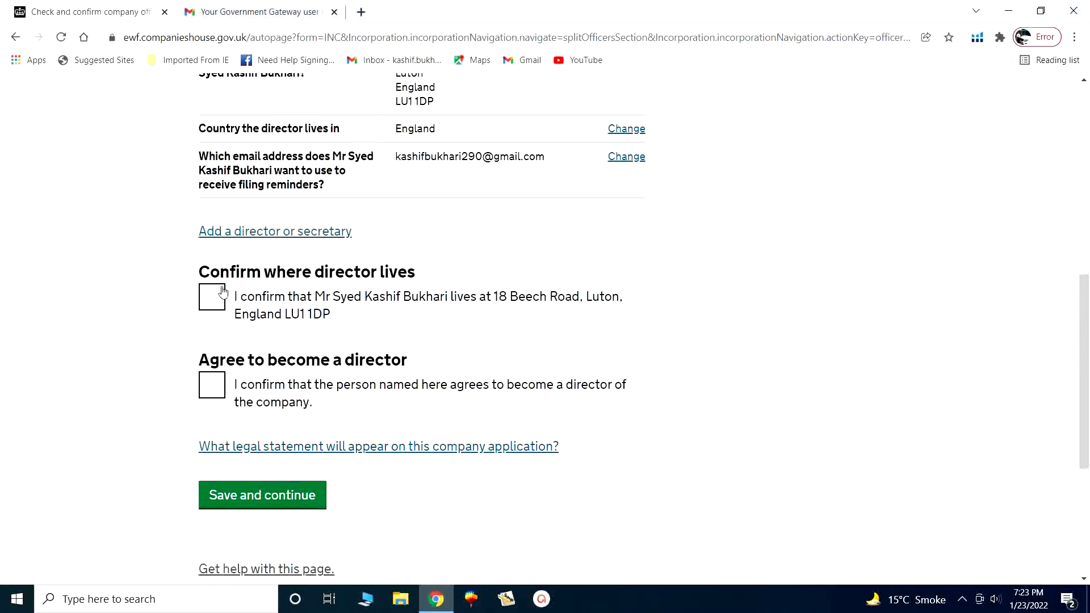
click(222, 292)
click(218, 390)
scroll(328, 450, down, 1)
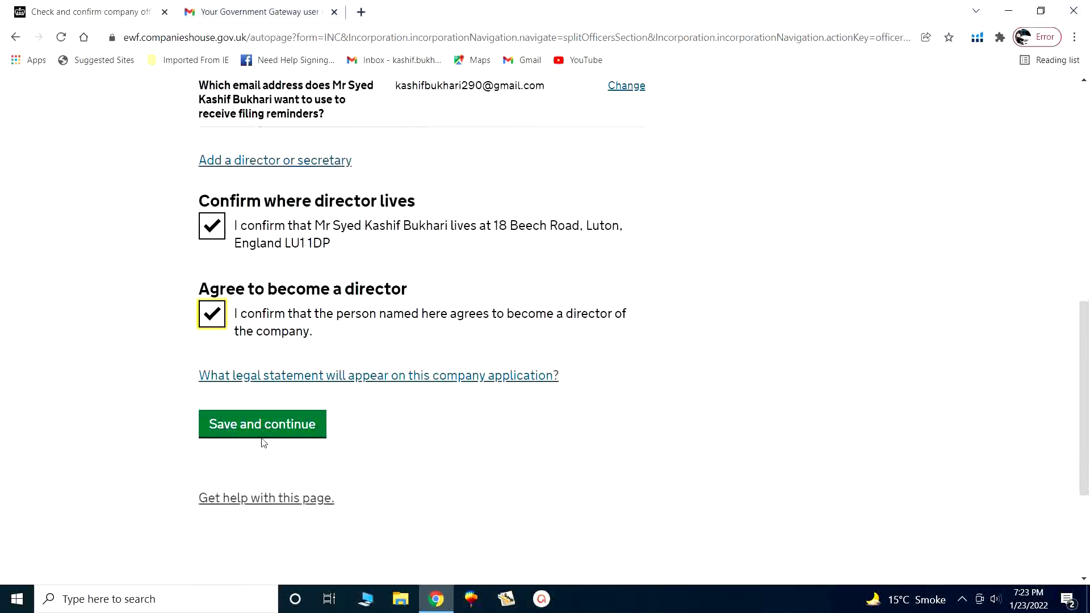
click(261, 433)
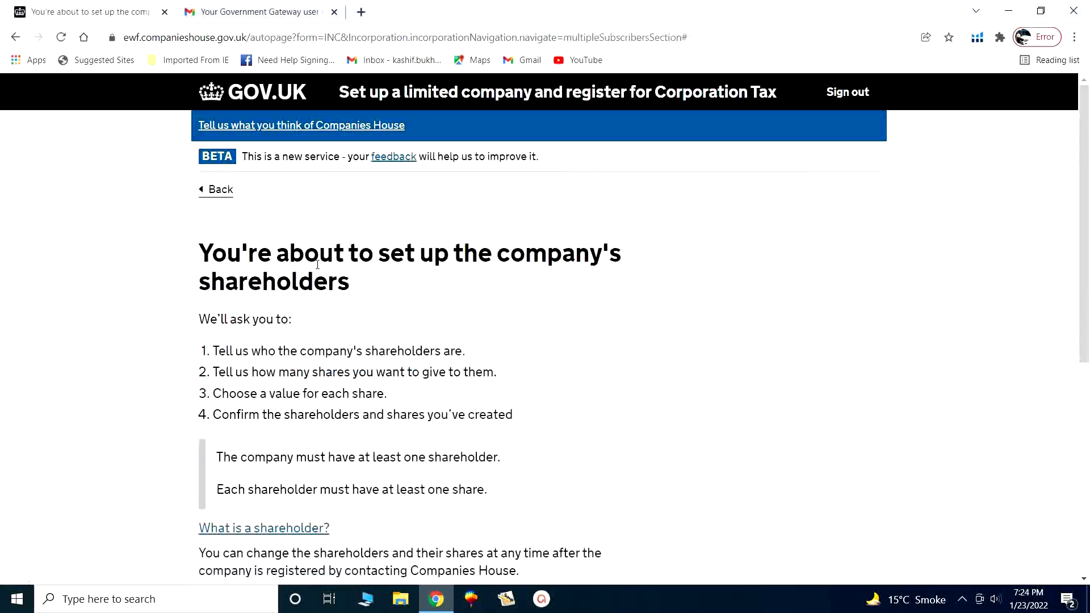
Begin shareholder setup and record the director as a shareholder
scroll(309, 339, down, 3)
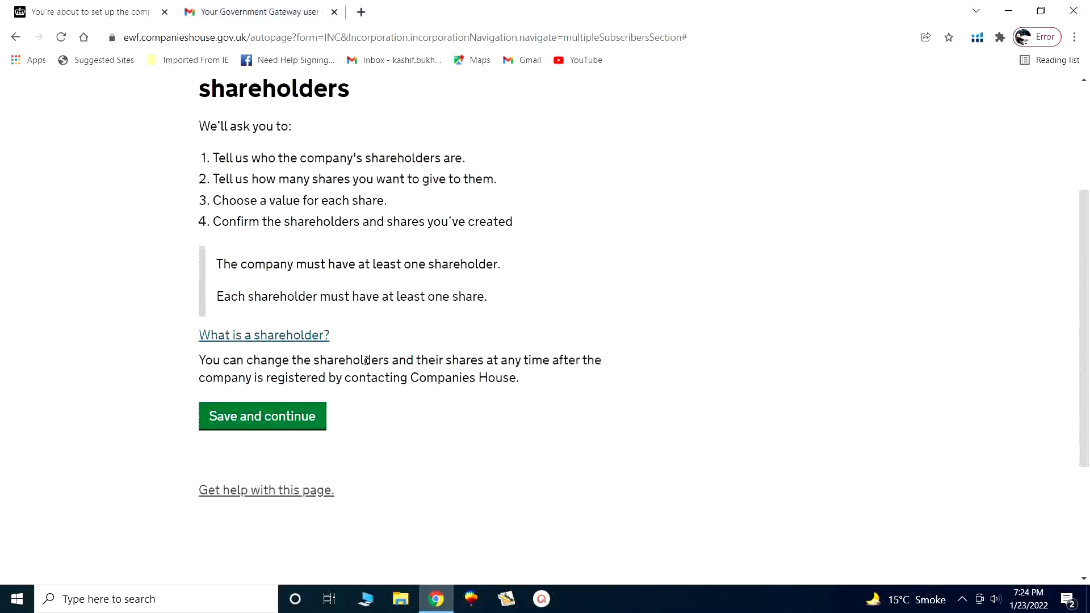
click(278, 400)
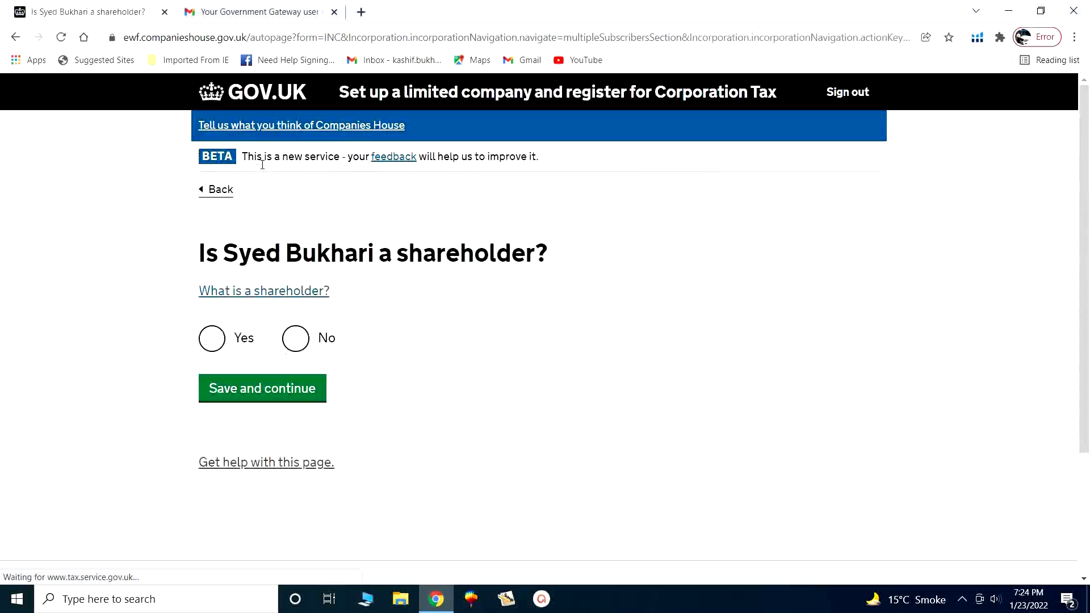
click(217, 342)
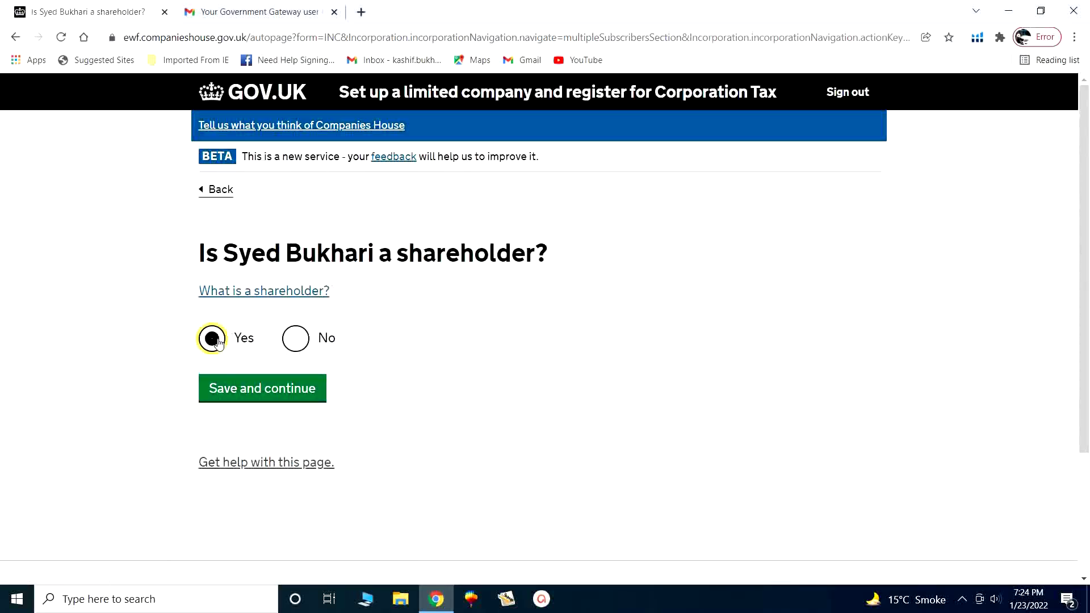
click(250, 394)
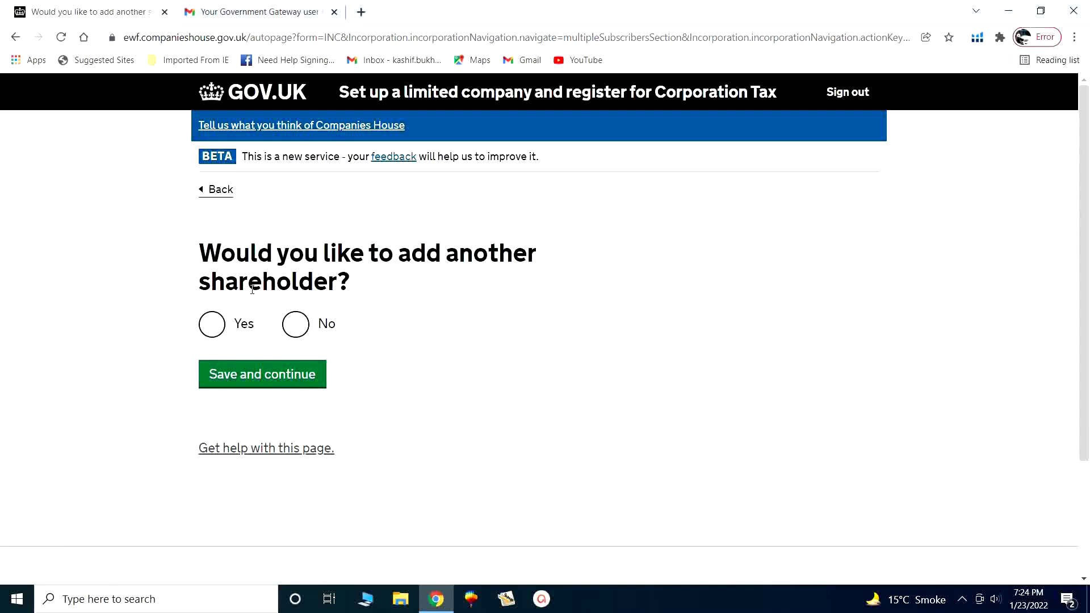
Back out of adding a second person shareholder and answer No to another shareholder
click(218, 328)
click(276, 377)
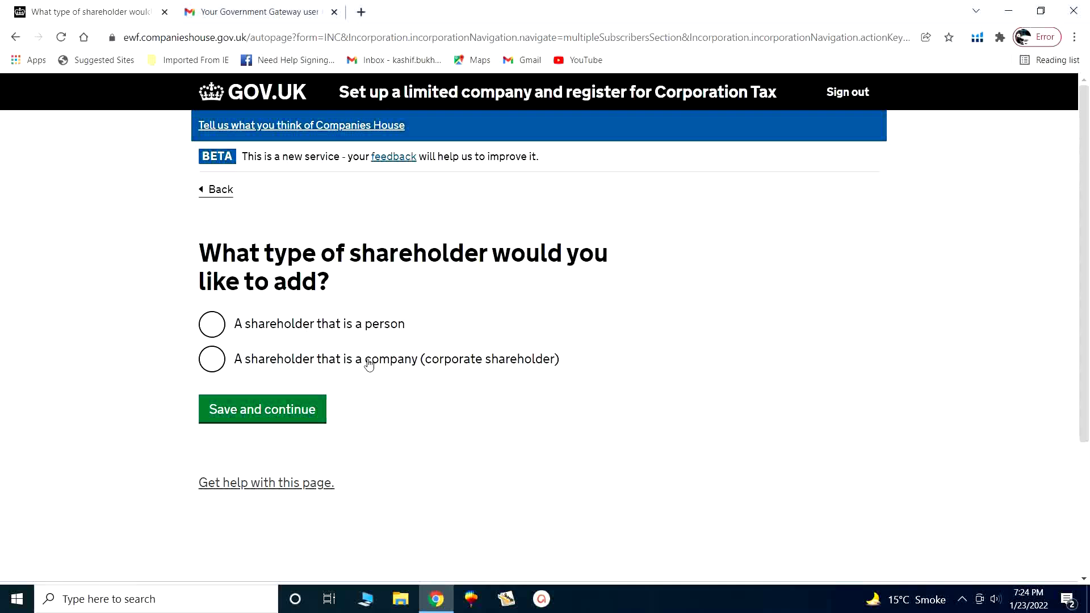
click(225, 326)
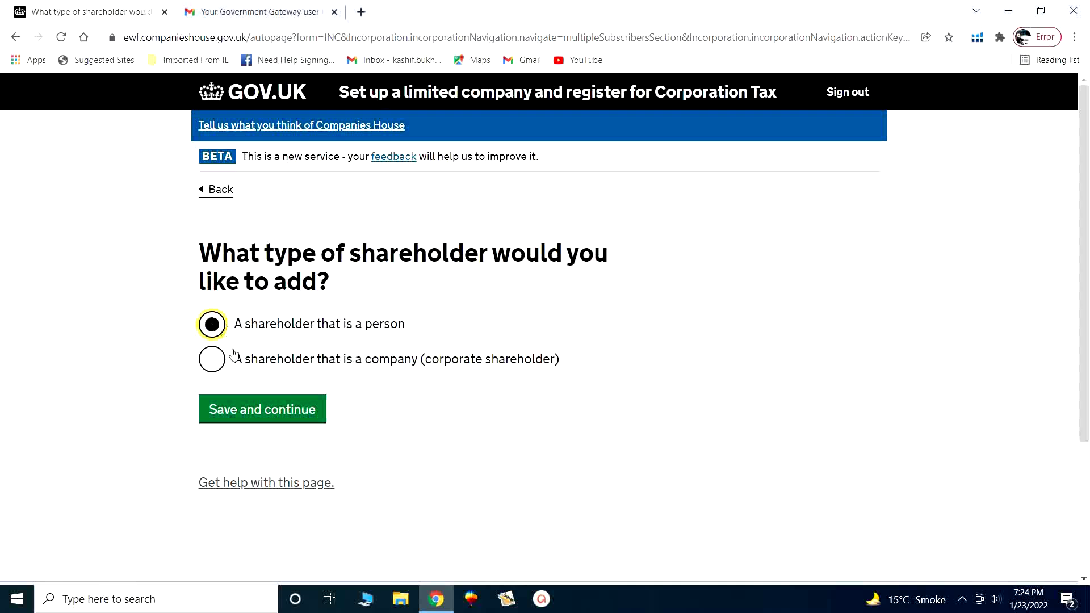
click(257, 407)
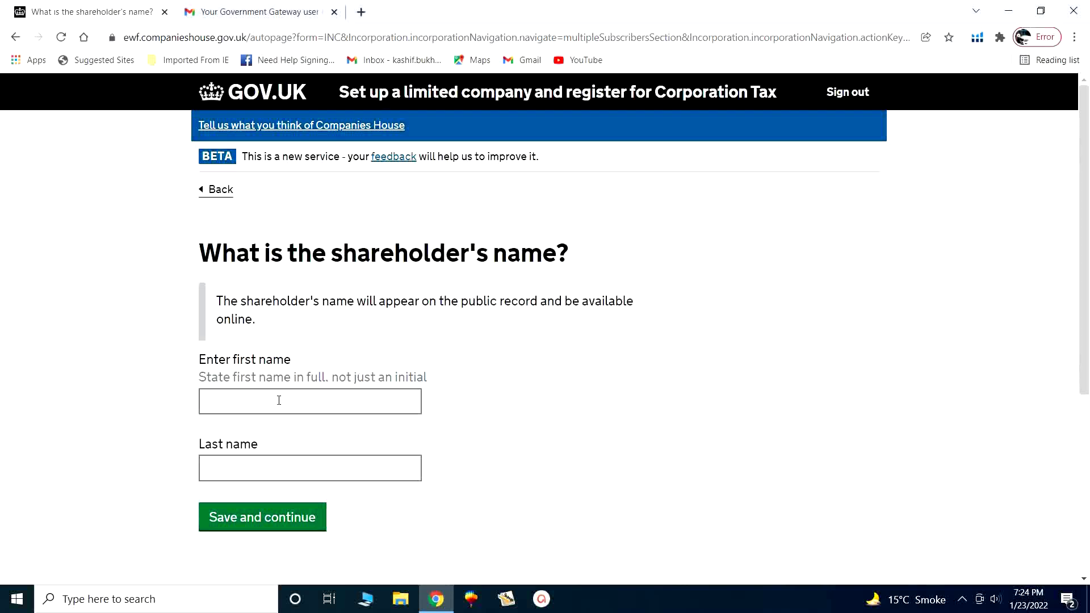
scroll(233, 438, down, 1)
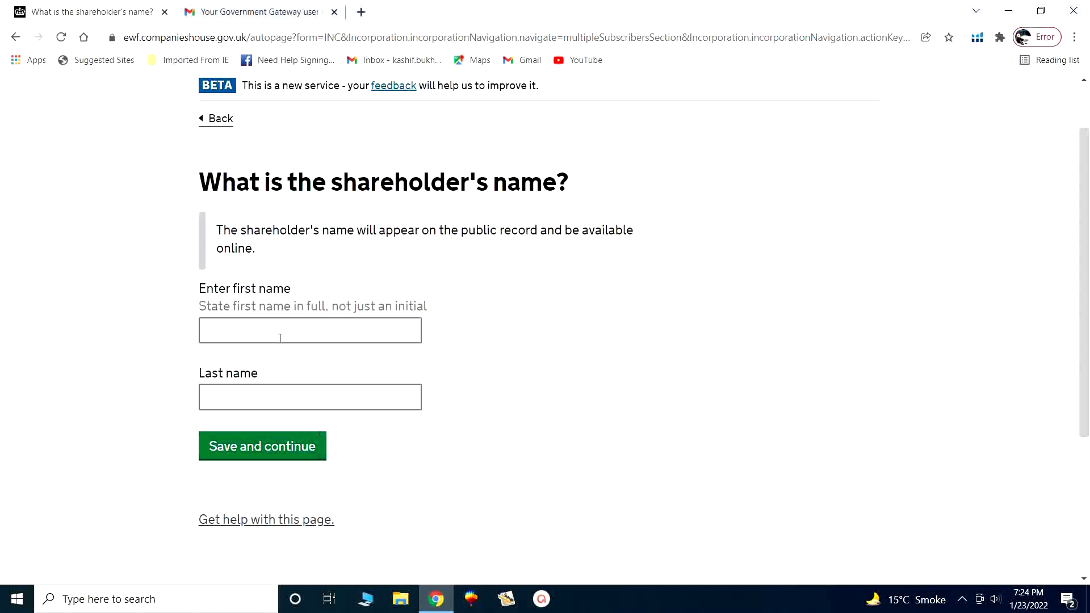
scroll(98, 249, up, 1)
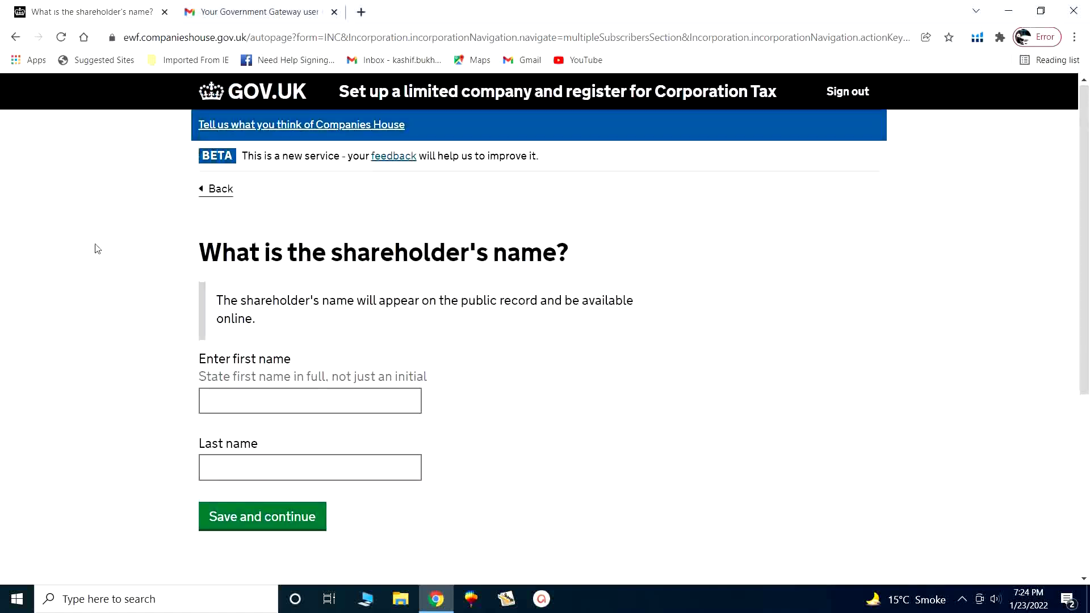
click(16, 37)
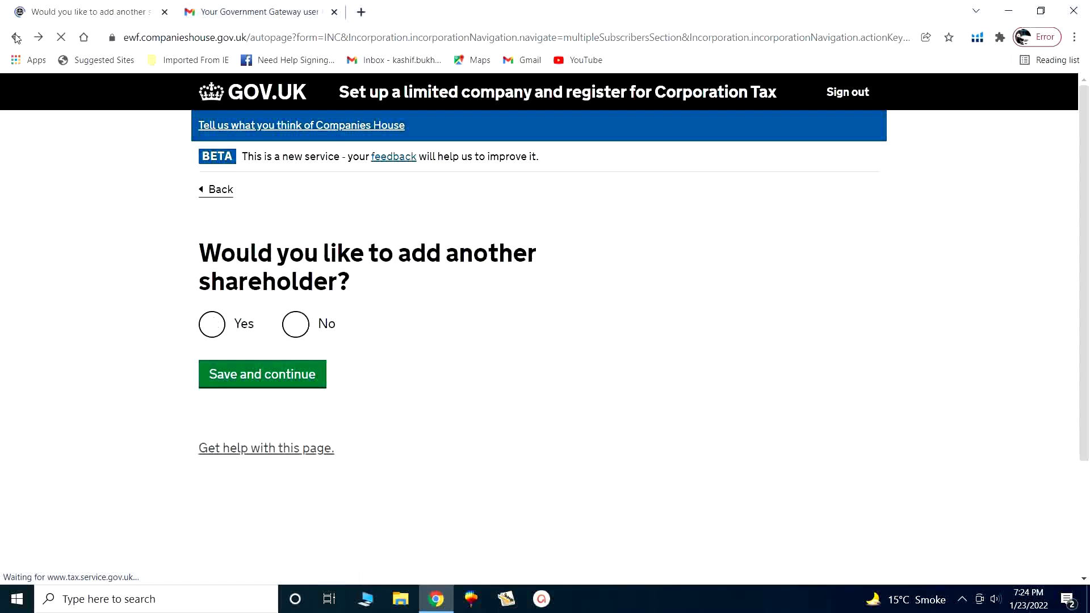
click(295, 331)
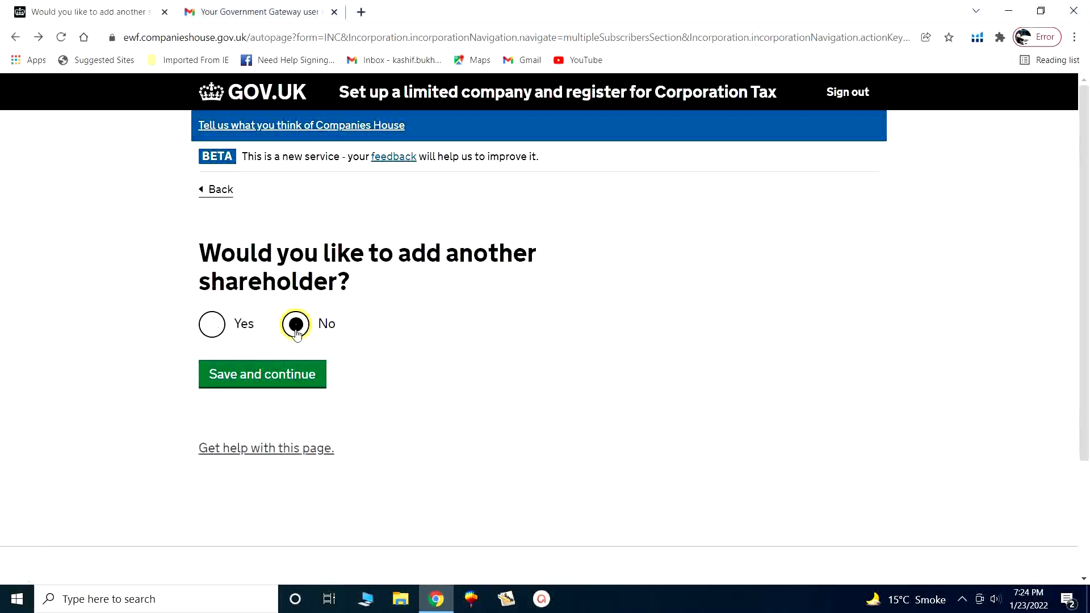
click(285, 376)
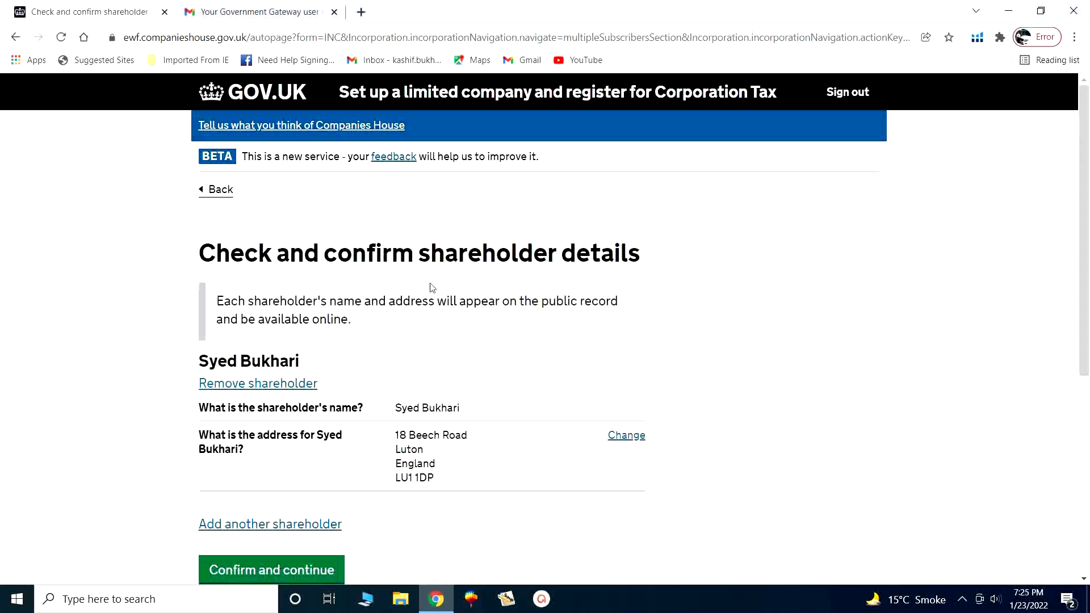
Confirm the shareholder's details and choose ordinary shares as the share type
scroll(454, 295, down, 1)
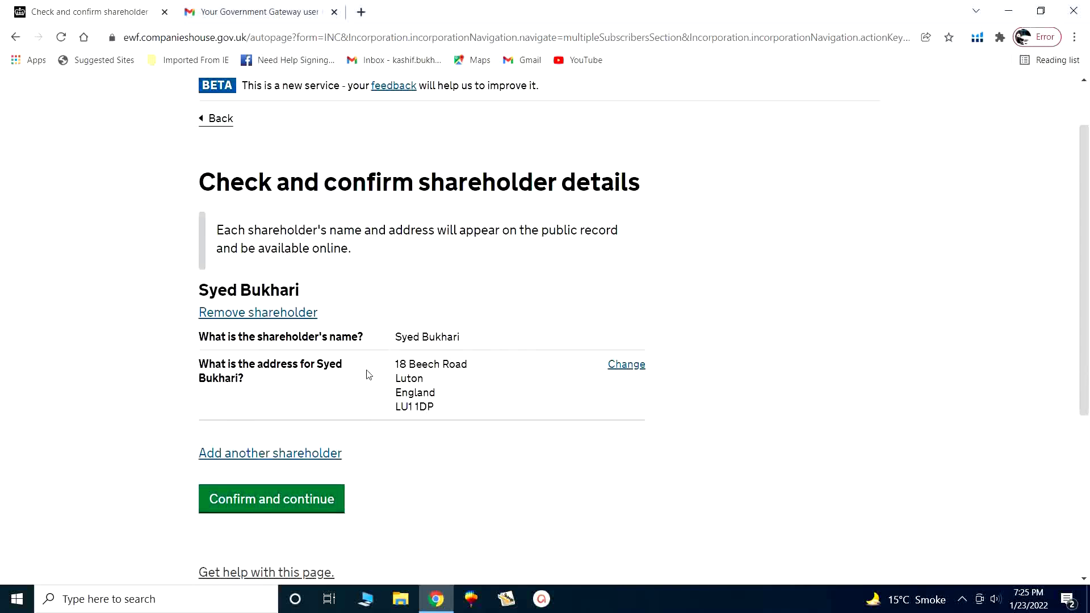
click(275, 504)
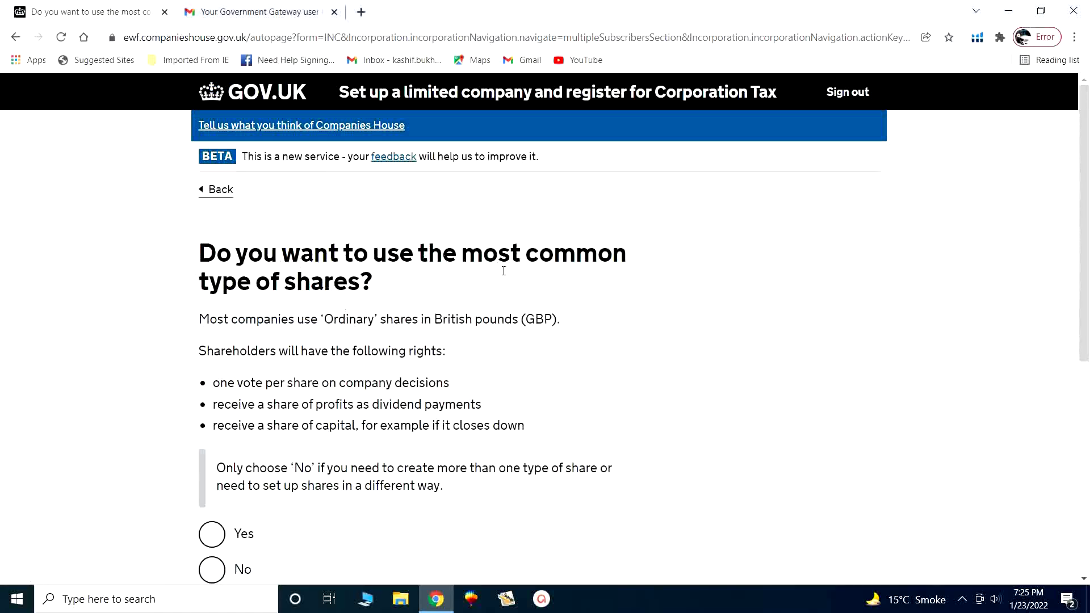
scroll(367, 308, down, 3)
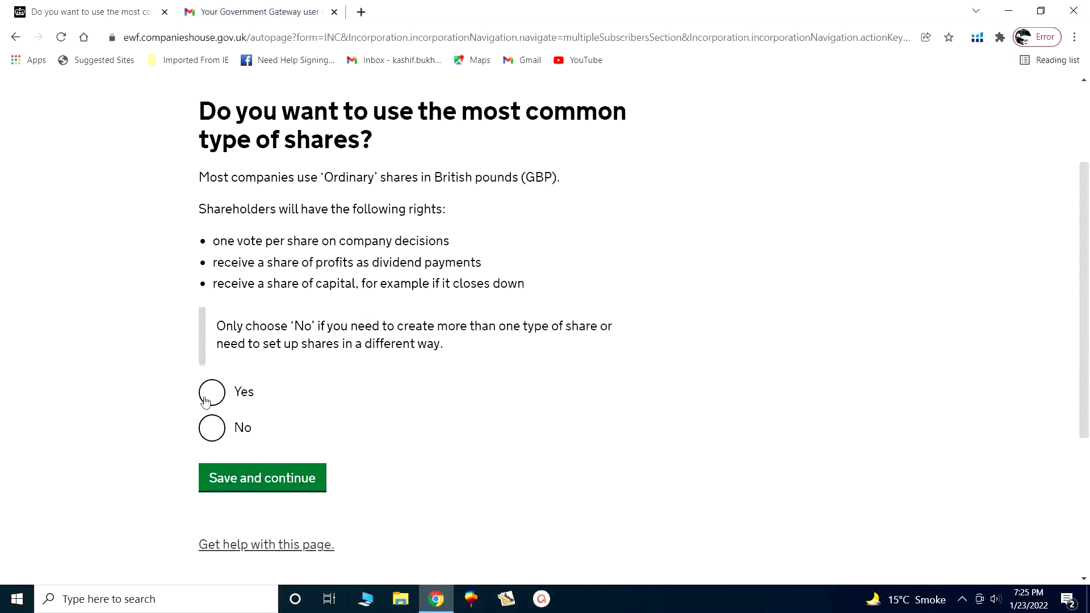
click(205, 400)
click(280, 479)
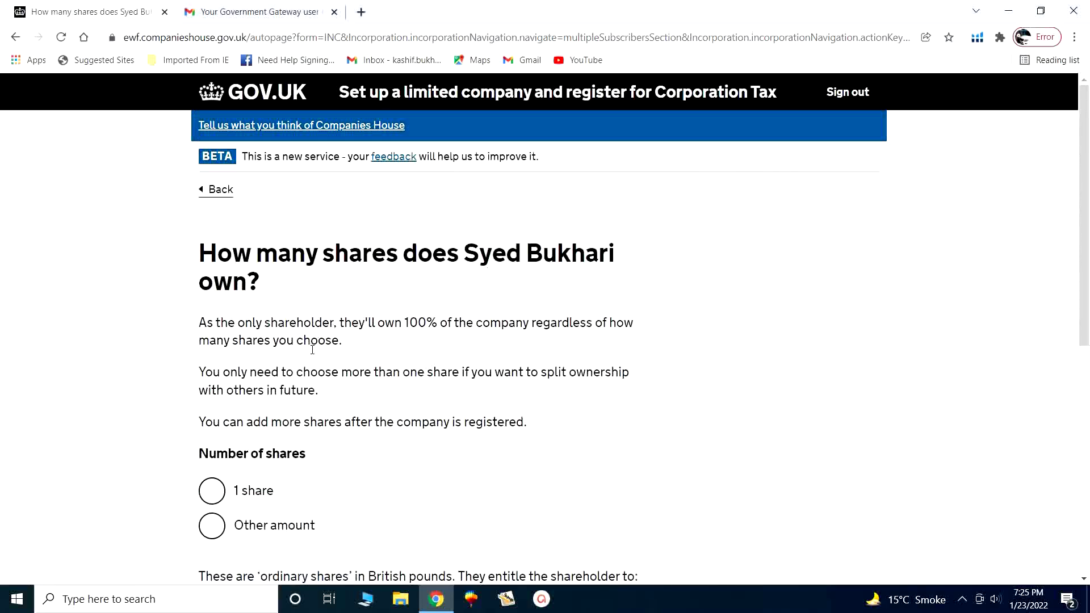
Allocate 1 share to the shareholder, valued at £1 per share
scroll(312, 349, down, 1)
click(219, 424)
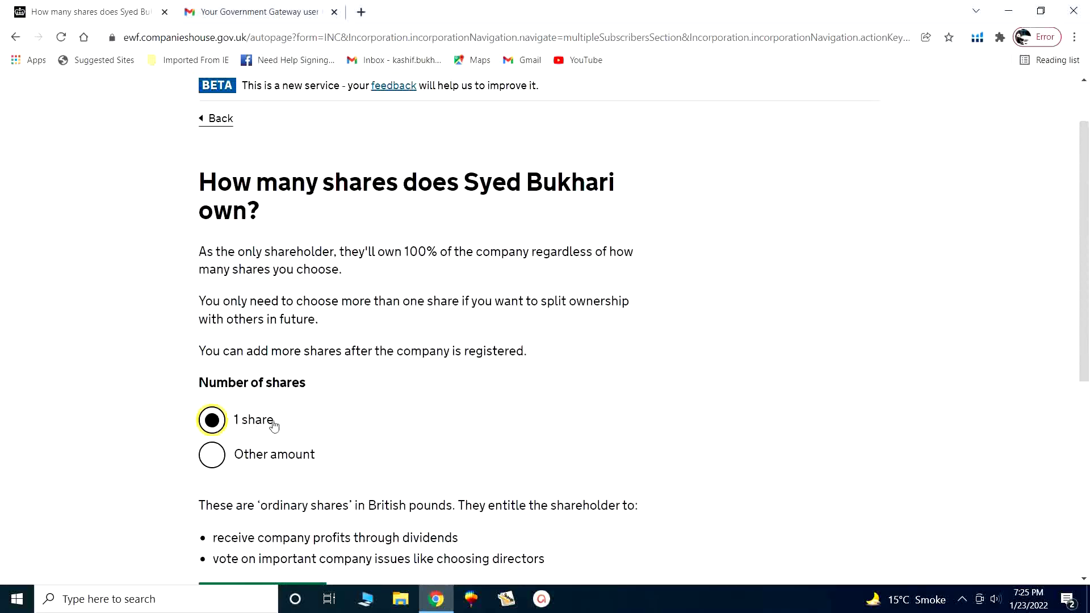
scroll(275, 423, down, 3)
click(274, 392)
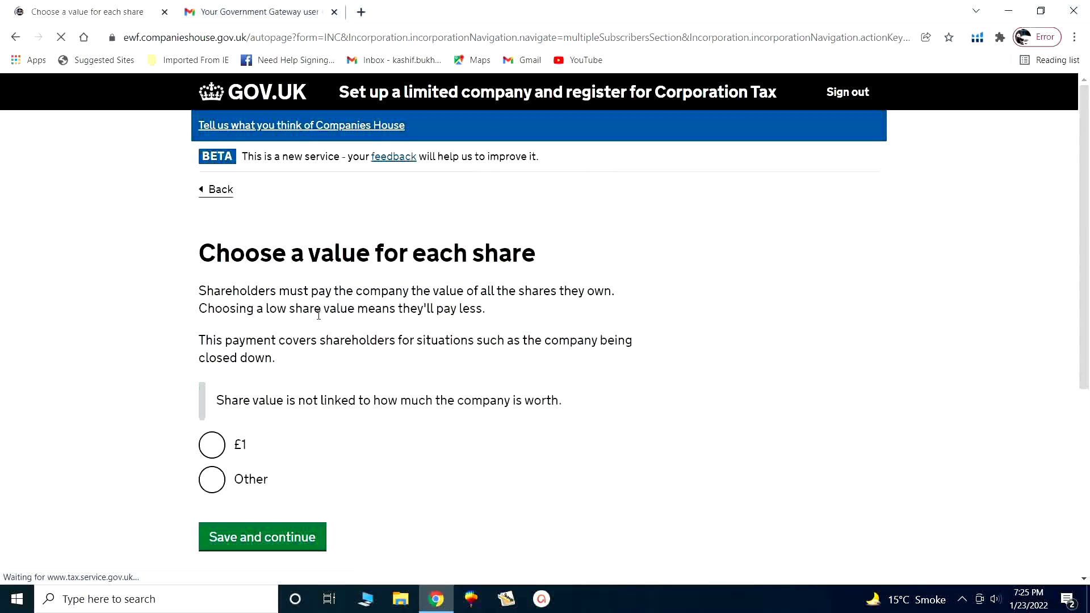
scroll(411, 352, down, 1)
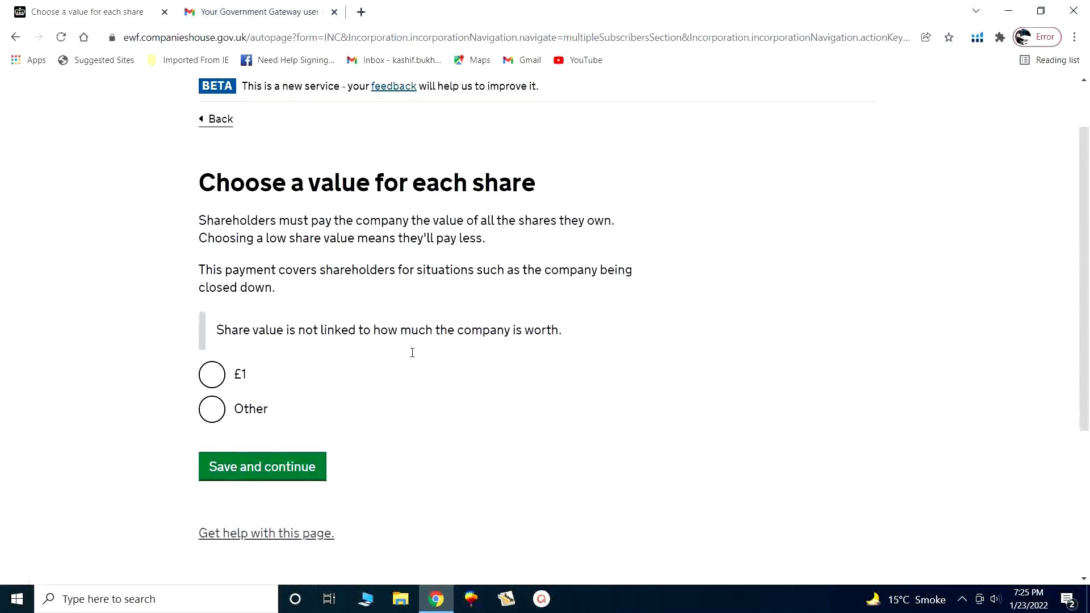
click(224, 388)
scroll(336, 386, down, 1)
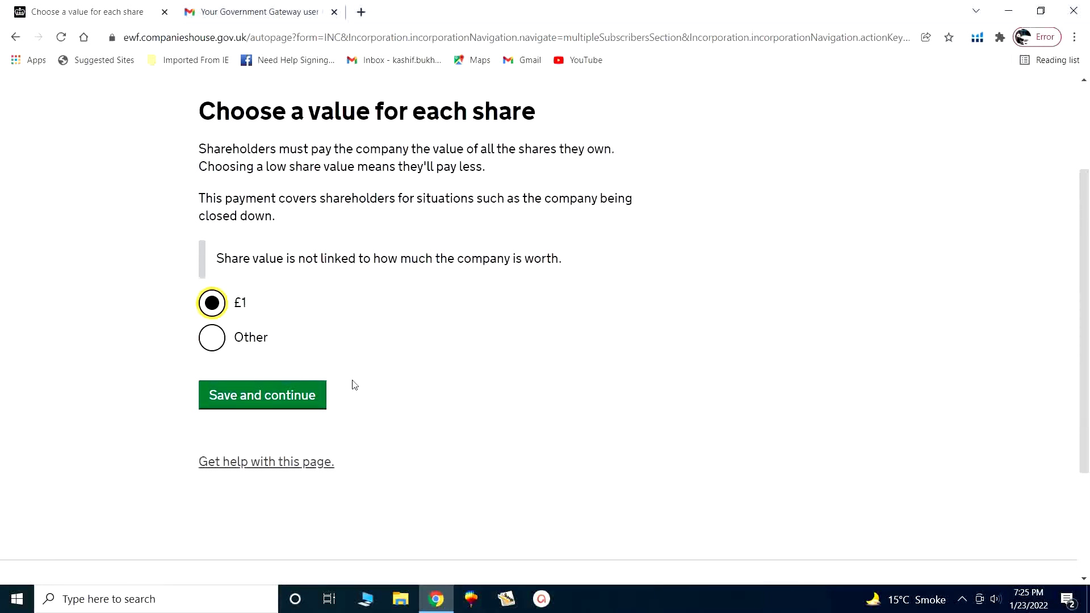
click(280, 399)
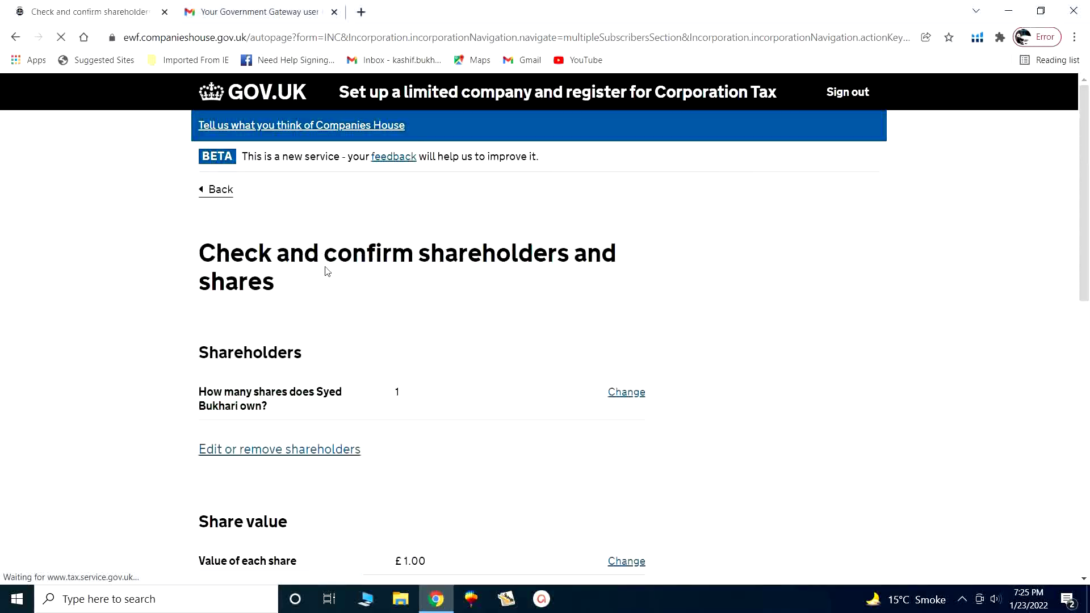
Confirm the shareholders and shares summary
scroll(455, 351, down, 2)
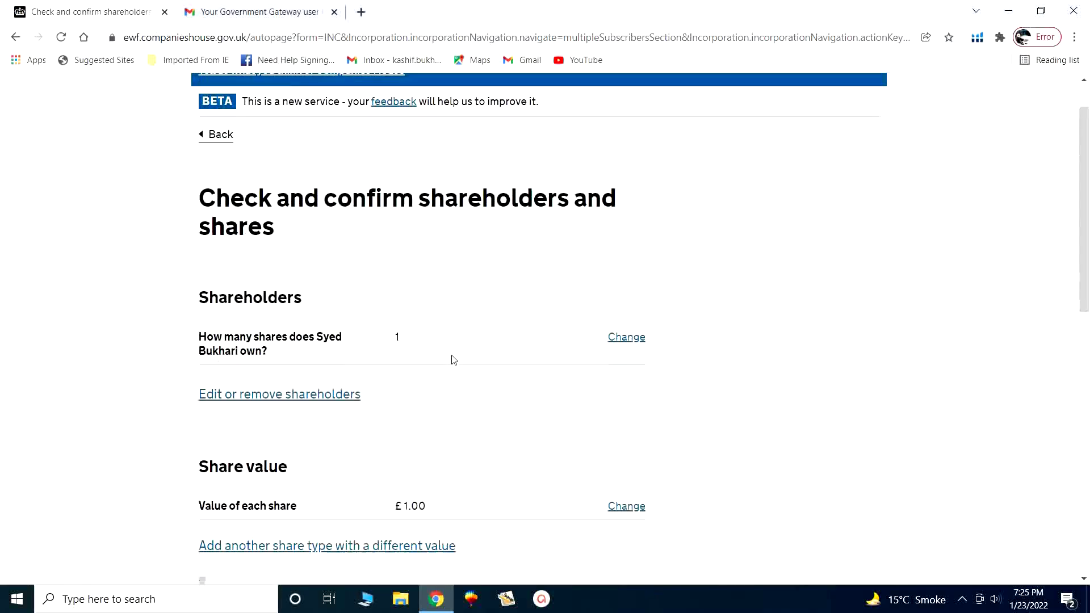
scroll(454, 360, down, 6)
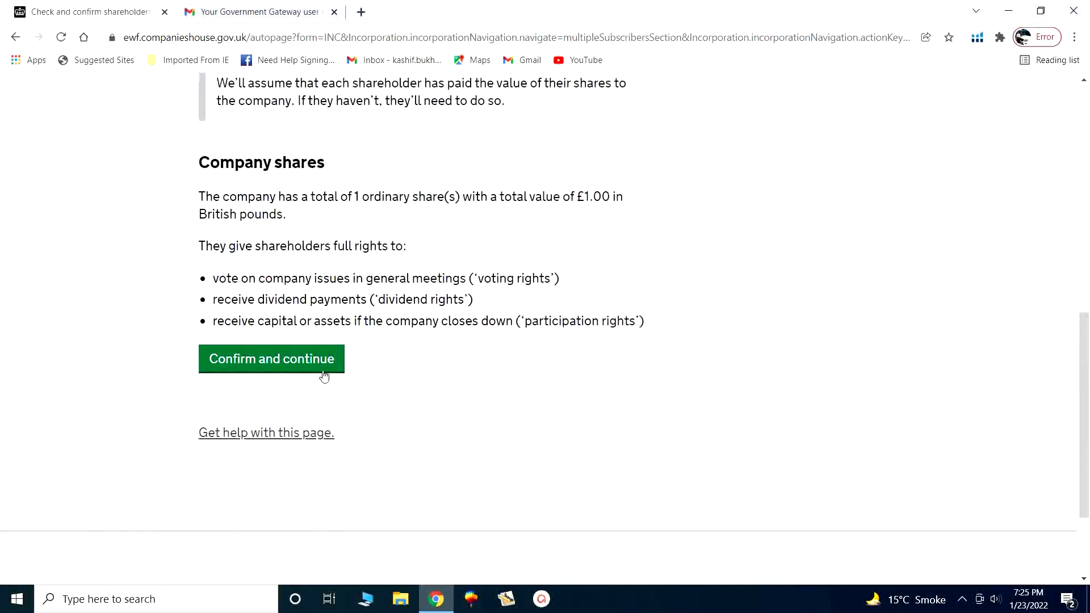
click(311, 371)
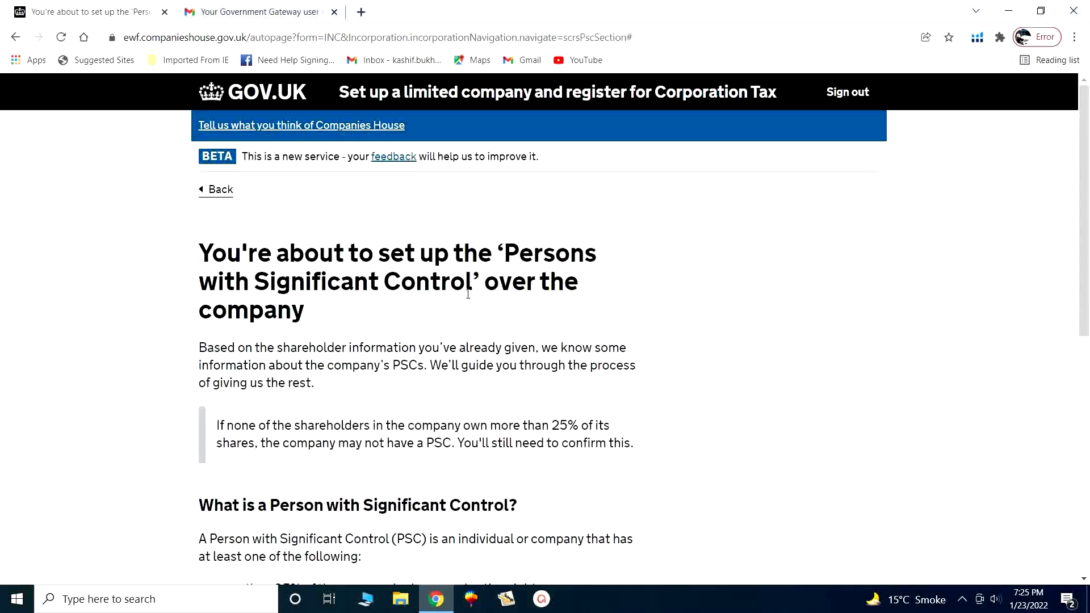
Begin the persons with significant control section and answer Yes to the right to appoint directors
scroll(497, 295, down, 5)
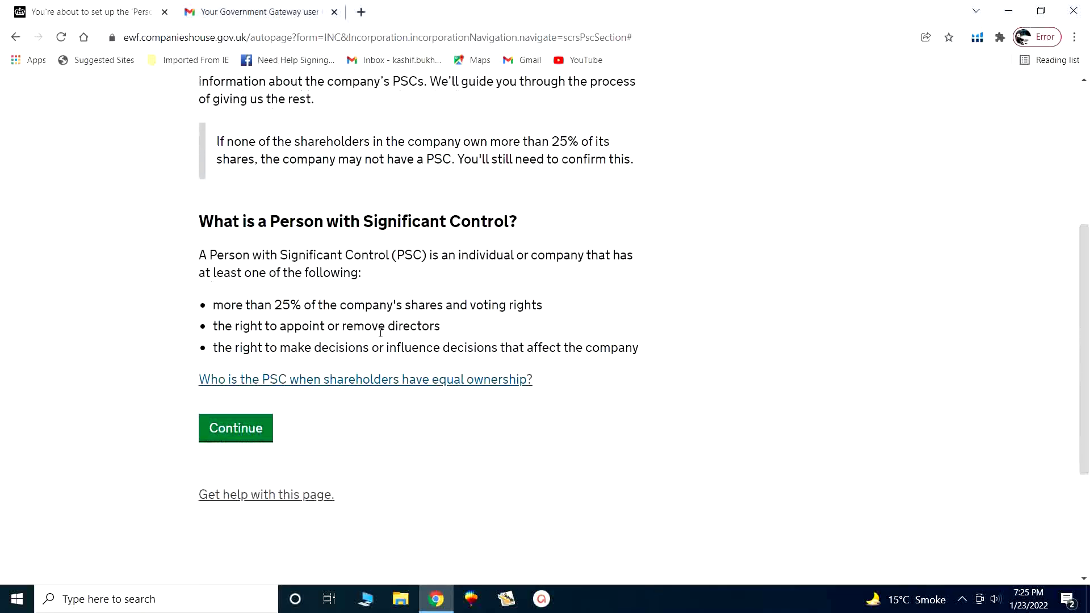
click(245, 433)
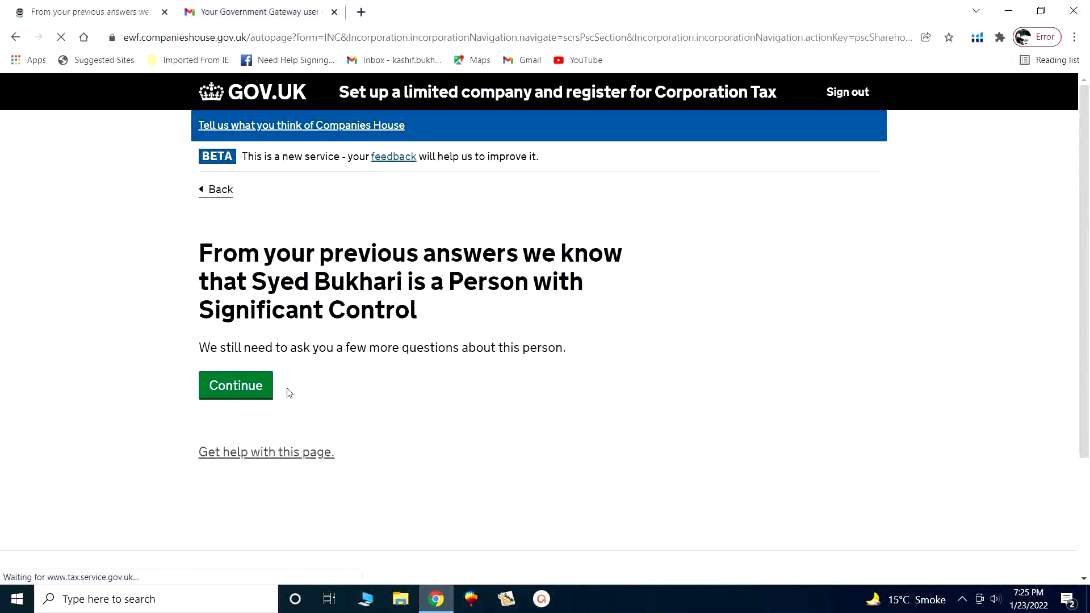
click(234, 391)
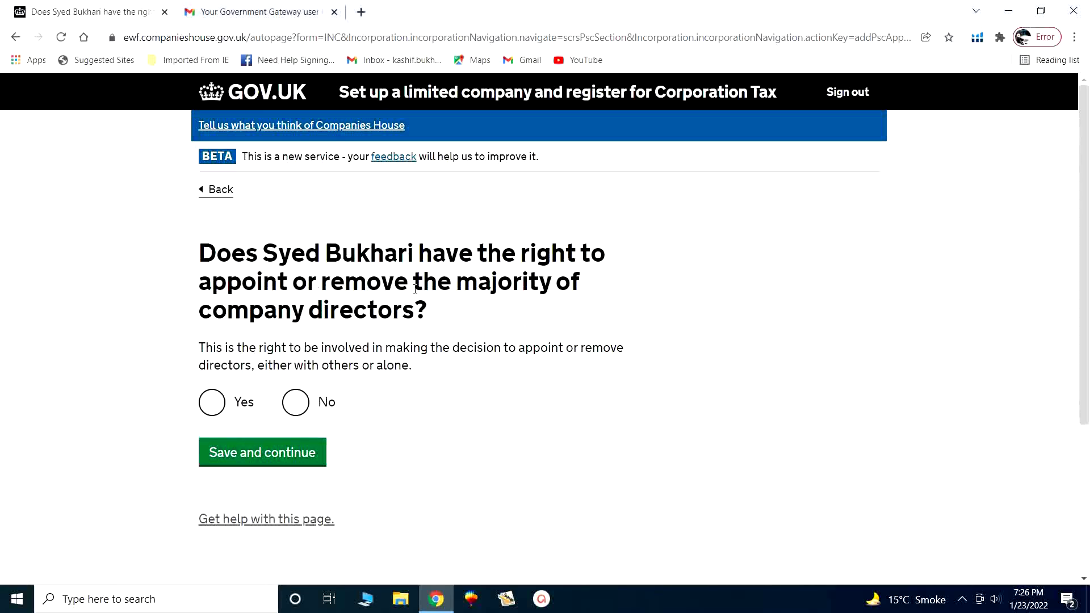
click(211, 402)
click(259, 454)
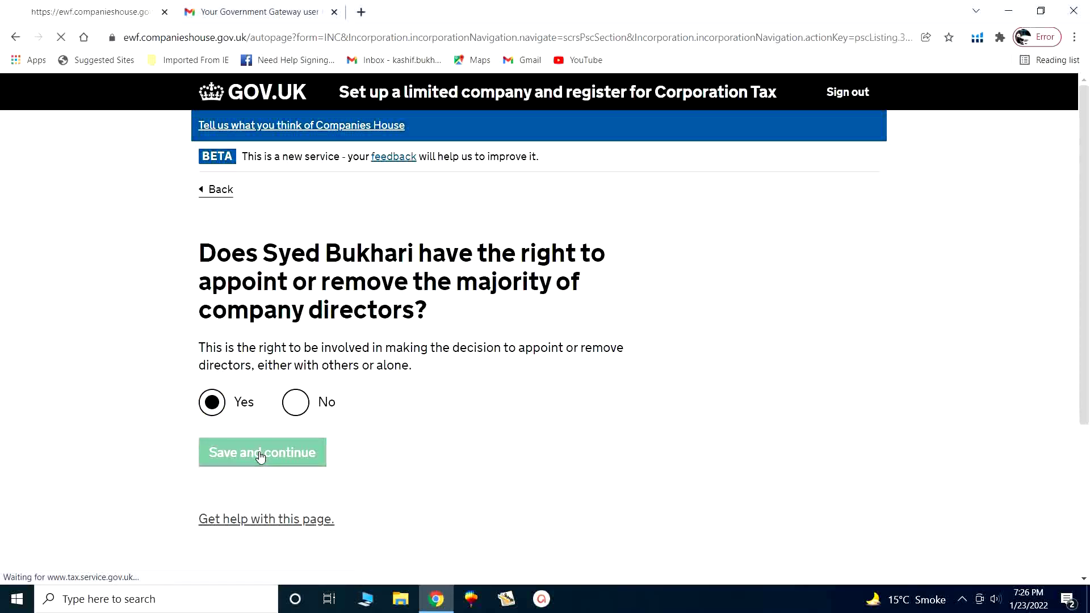
Tick both person-in-control confirmations, for where they live and their control, and save
scroll(403, 437, down, 1)
scroll(402, 437, down, 1)
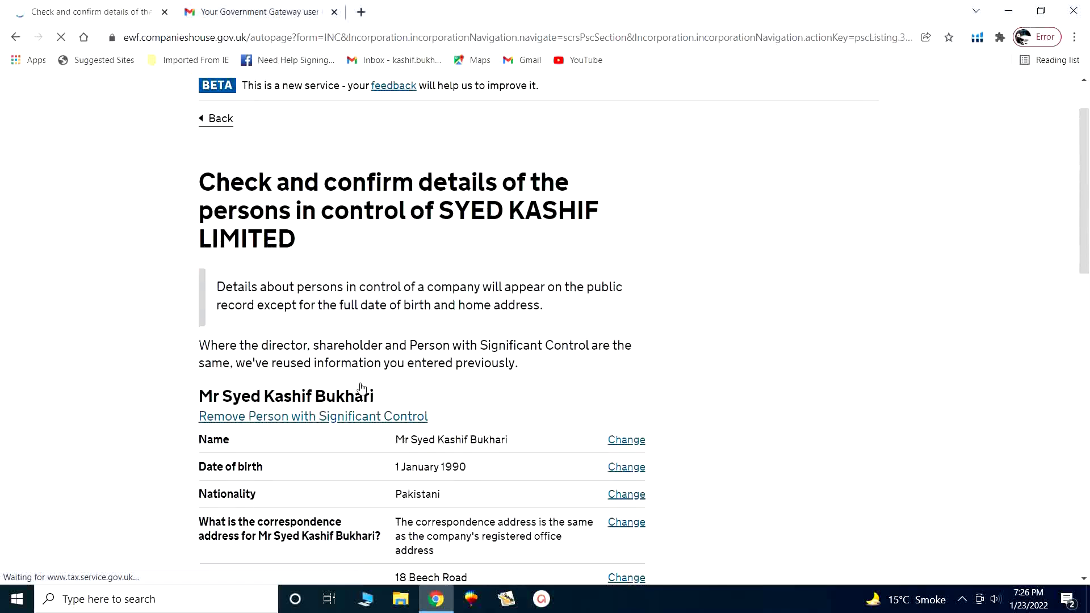
scroll(418, 236, up, 2)
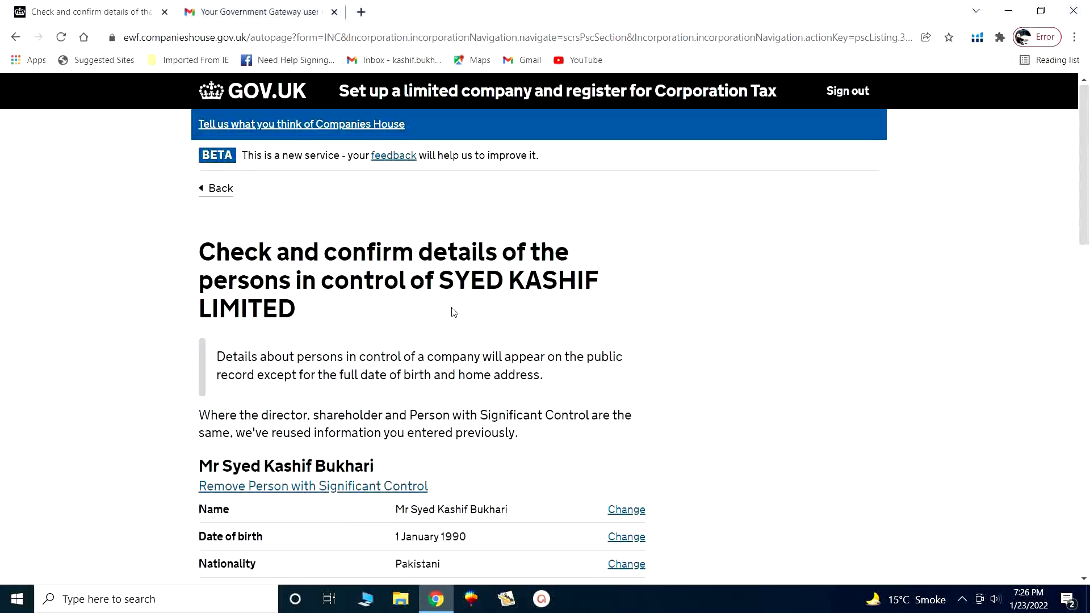
scroll(430, 293, down, 12)
scroll(458, 331, down, 3)
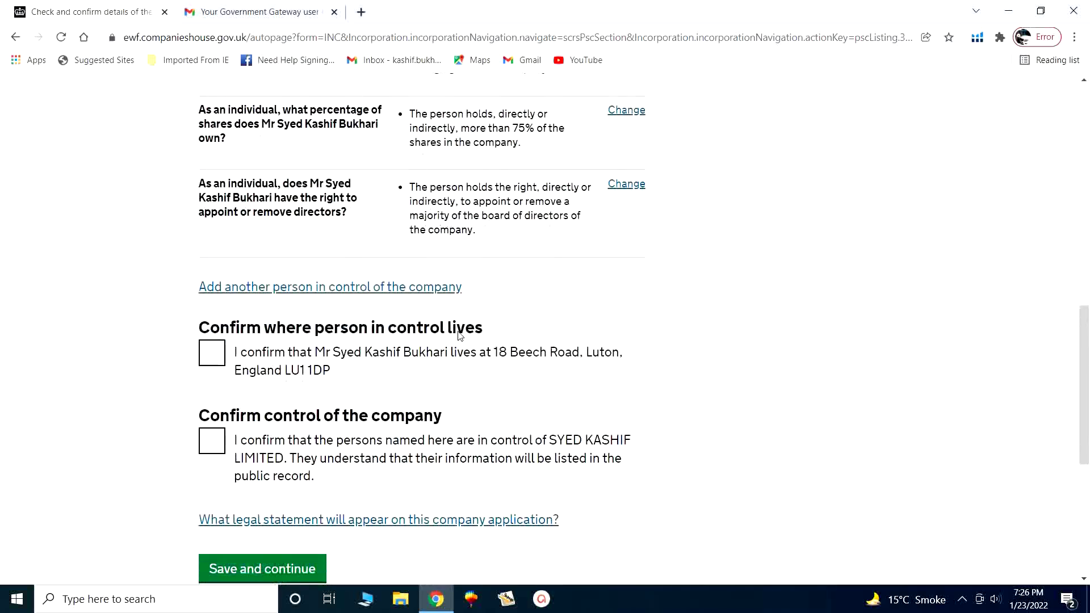
click(214, 286)
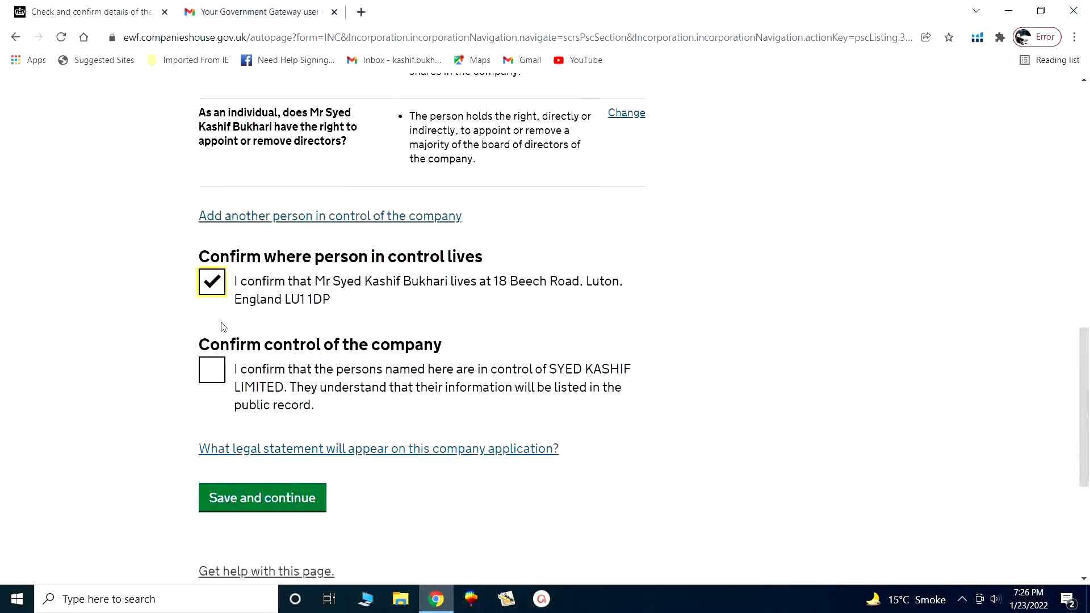
click(214, 373)
scroll(215, 373, down, 1)
click(287, 432)
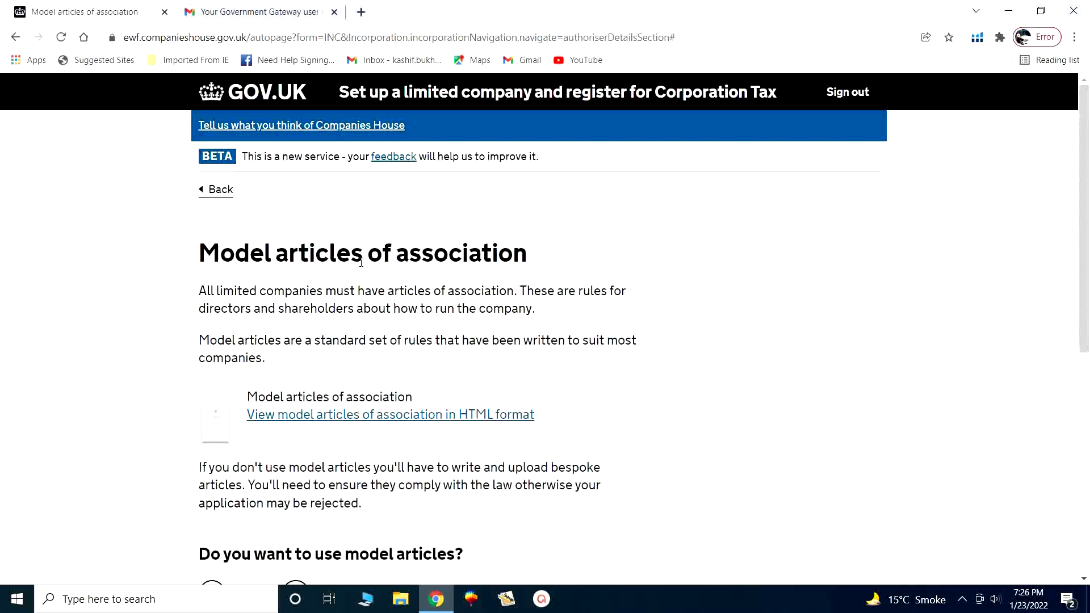
Choose Yes to adopting the model articles of association
scroll(410, 343, down, 1)
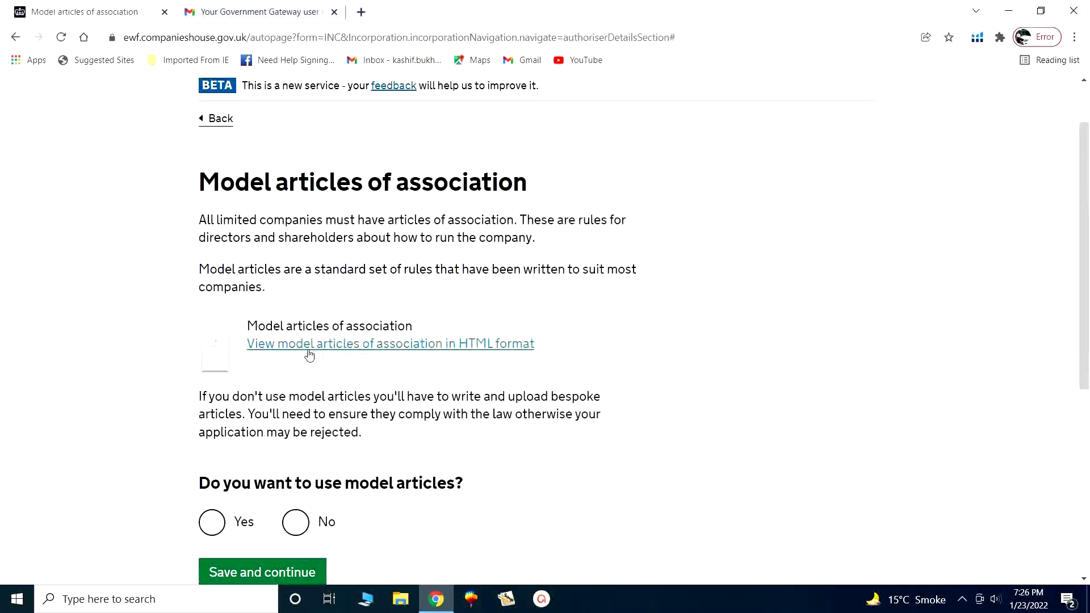
scroll(423, 367, down, 2)
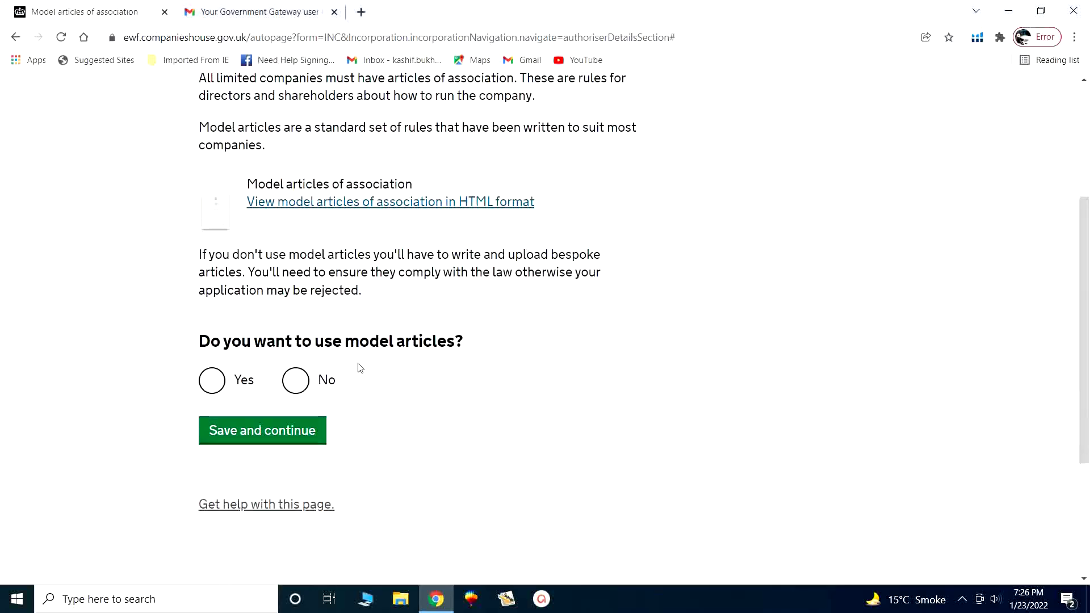
click(212, 381)
click(251, 432)
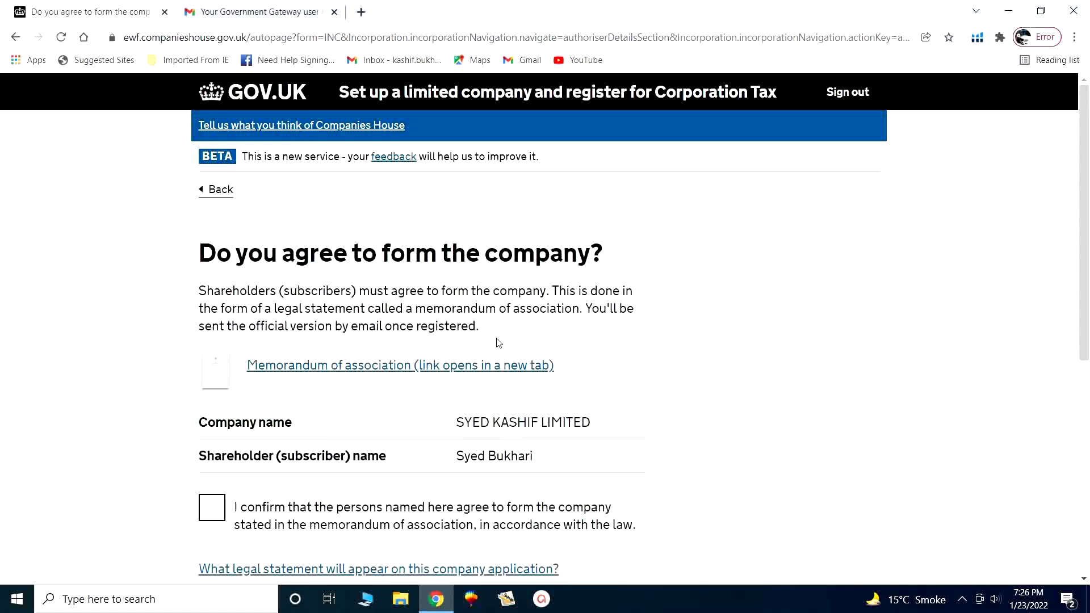
Agree to form the company and save the agreement
scroll(270, 421, down, 1)
scroll(269, 420, down, 1)
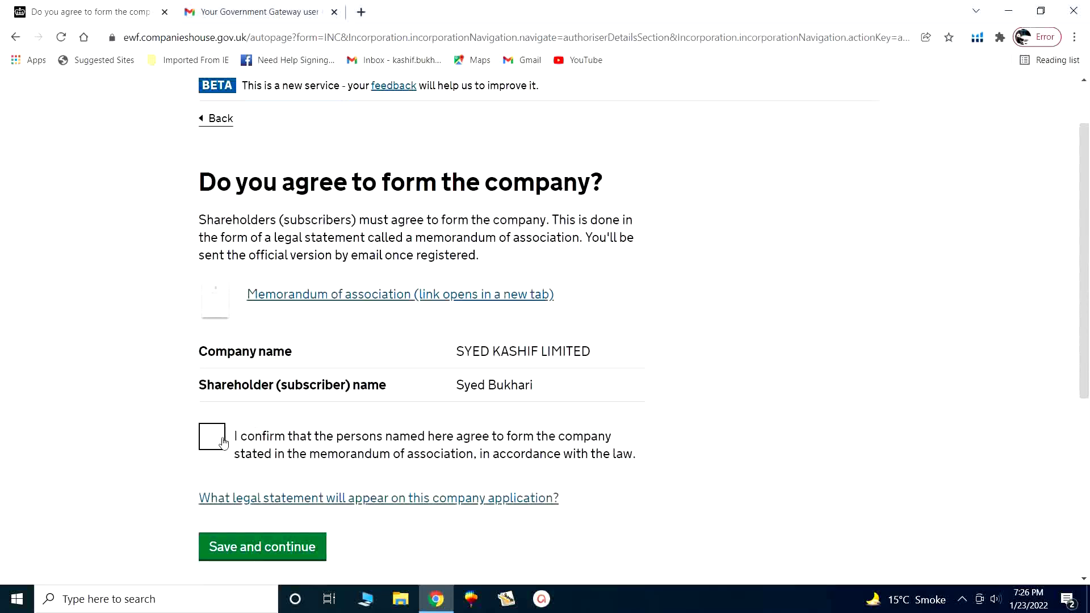
click(215, 438)
scroll(315, 461, down, 2)
click(275, 415)
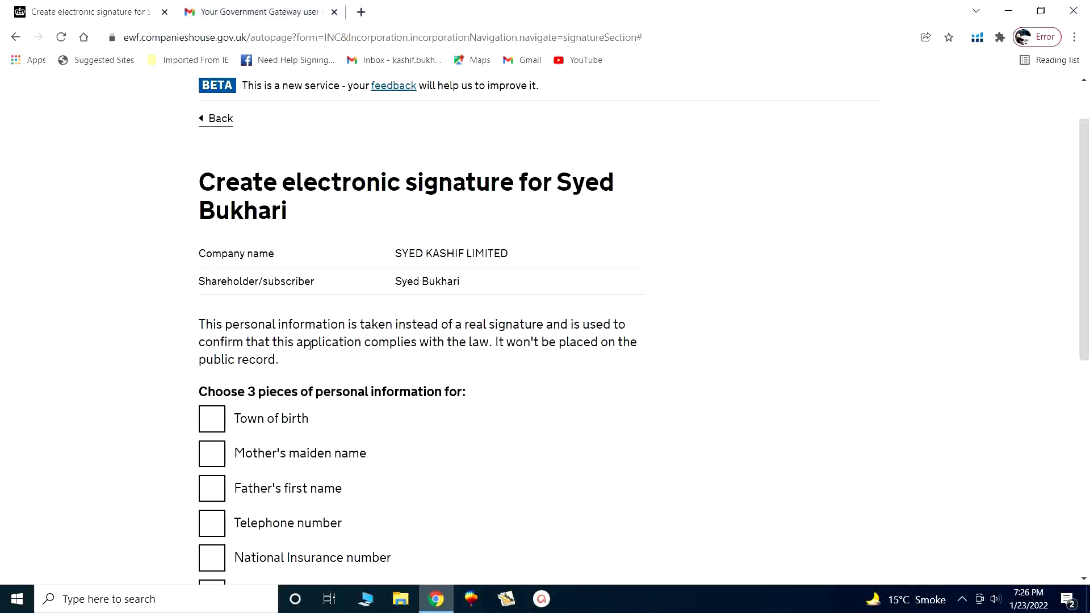
Add town of birth and mother's maiden name letters to the electronic signature
scroll(310, 344, down, 1)
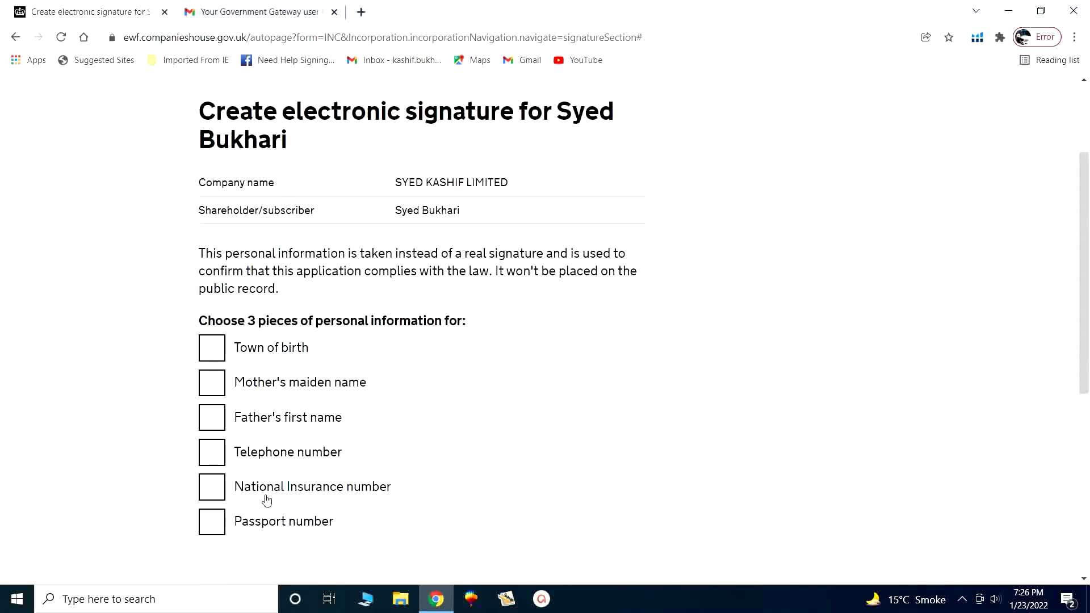
scroll(303, 408, down, 1)
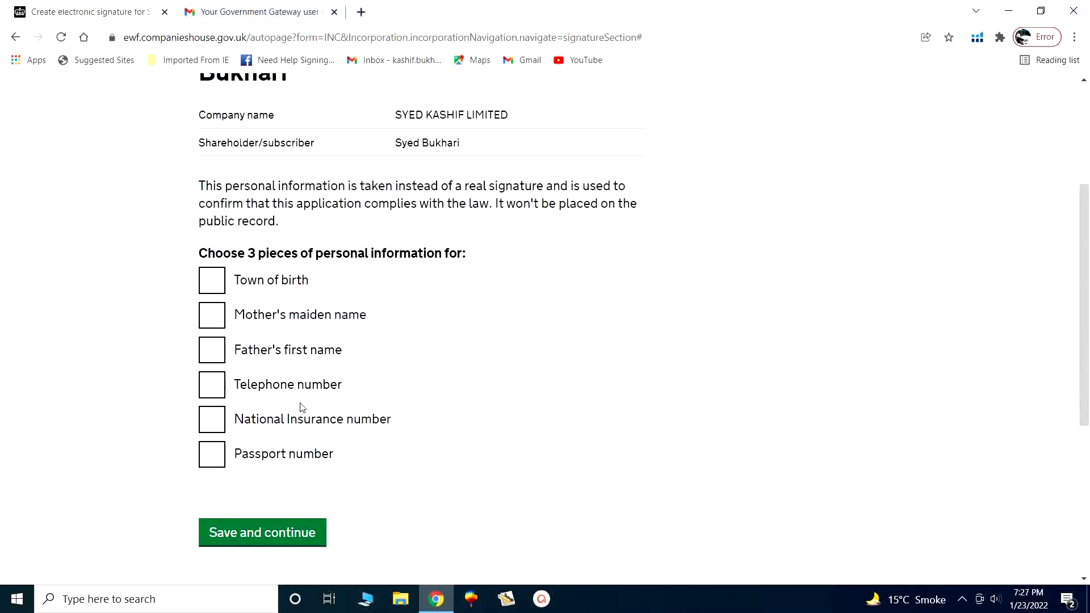
click(215, 279)
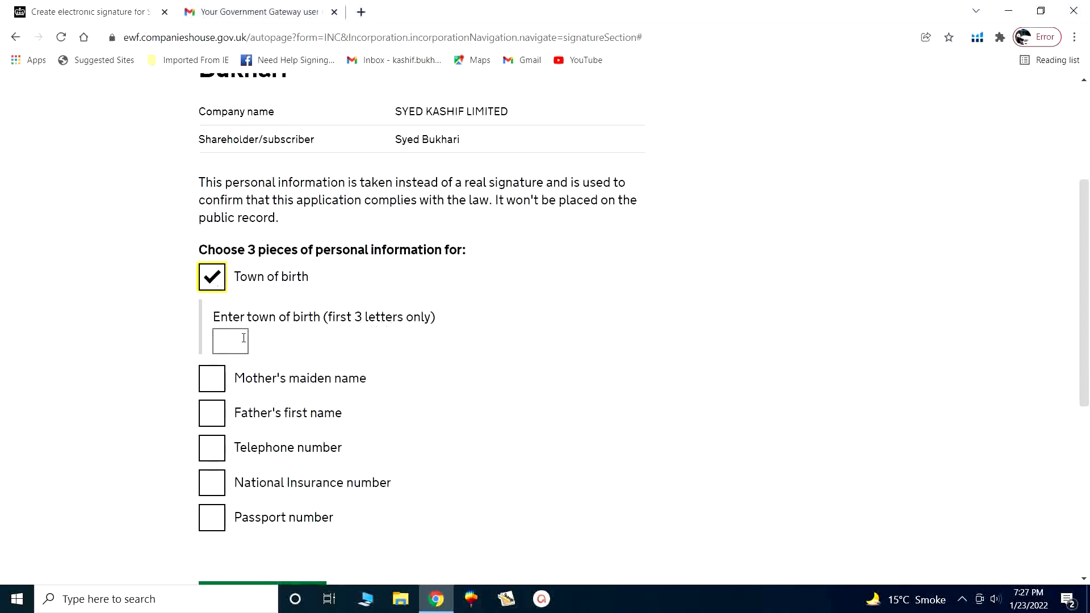
click(238, 339)
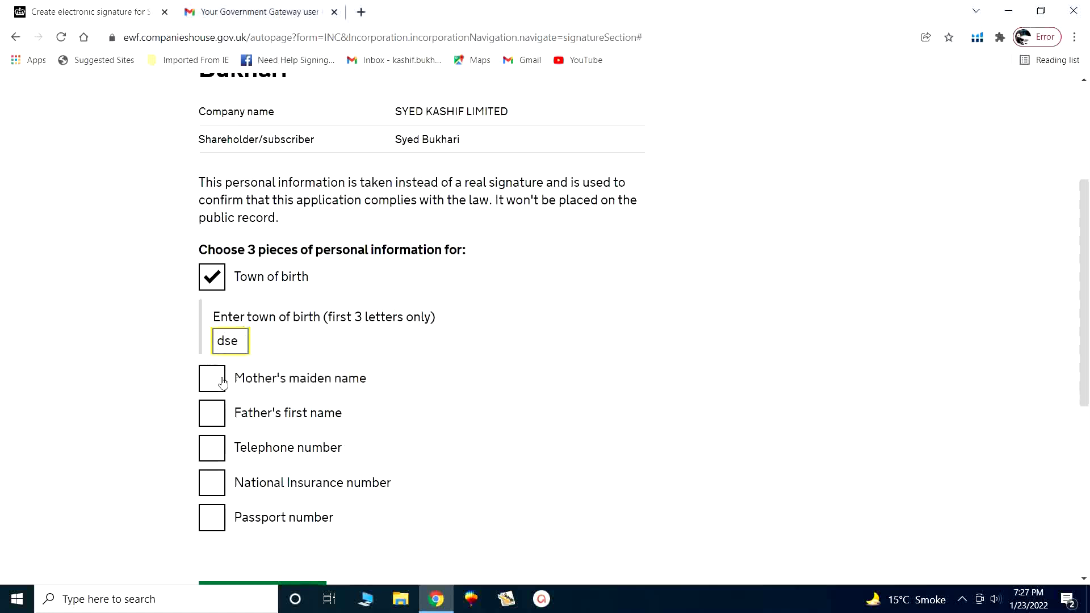
click(219, 380)
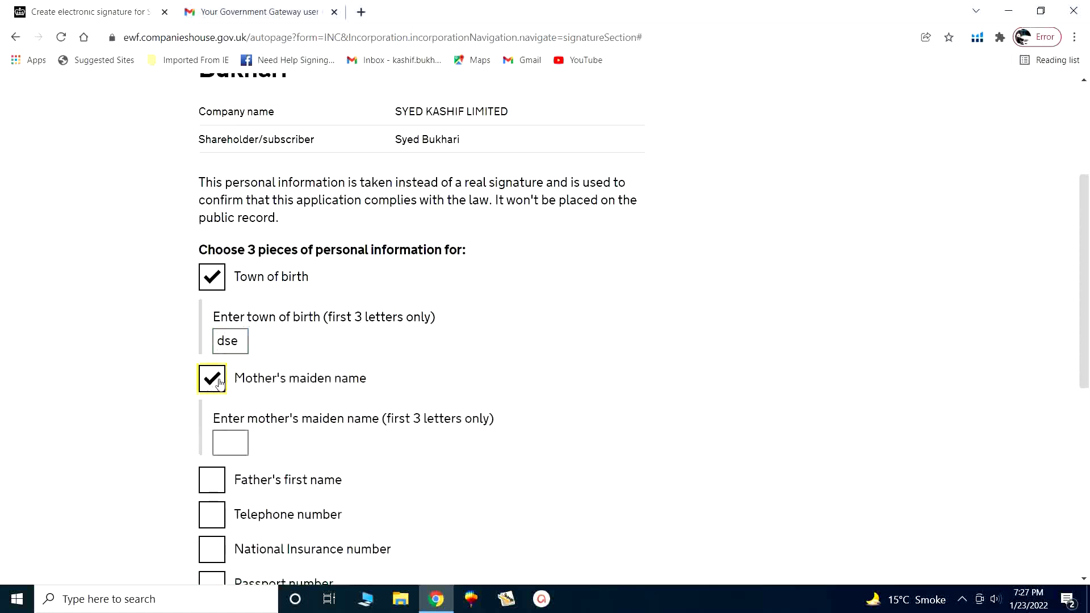
click(233, 434)
Add father's first name letters to the signature and save the signature details
click(219, 481)
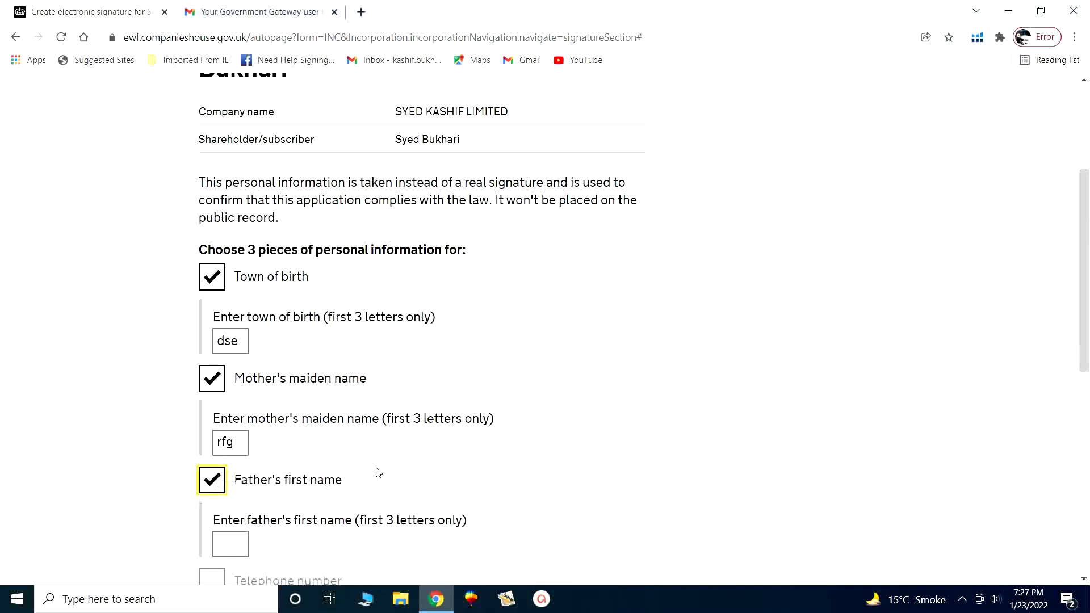
scroll(378, 472, down, 1)
click(231, 473)
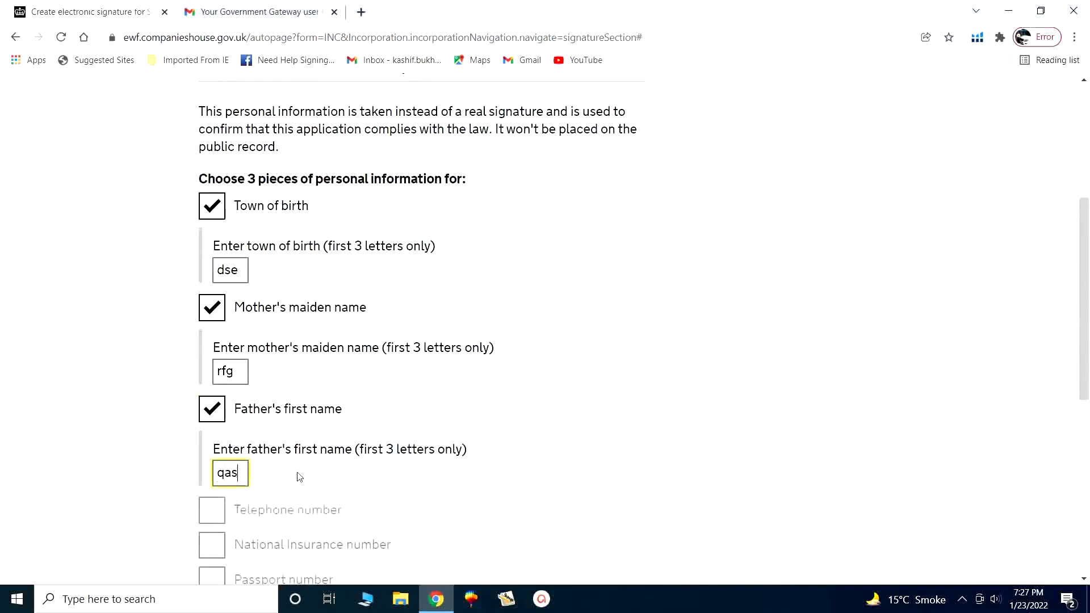
scroll(297, 477, down, 4)
click(262, 374)
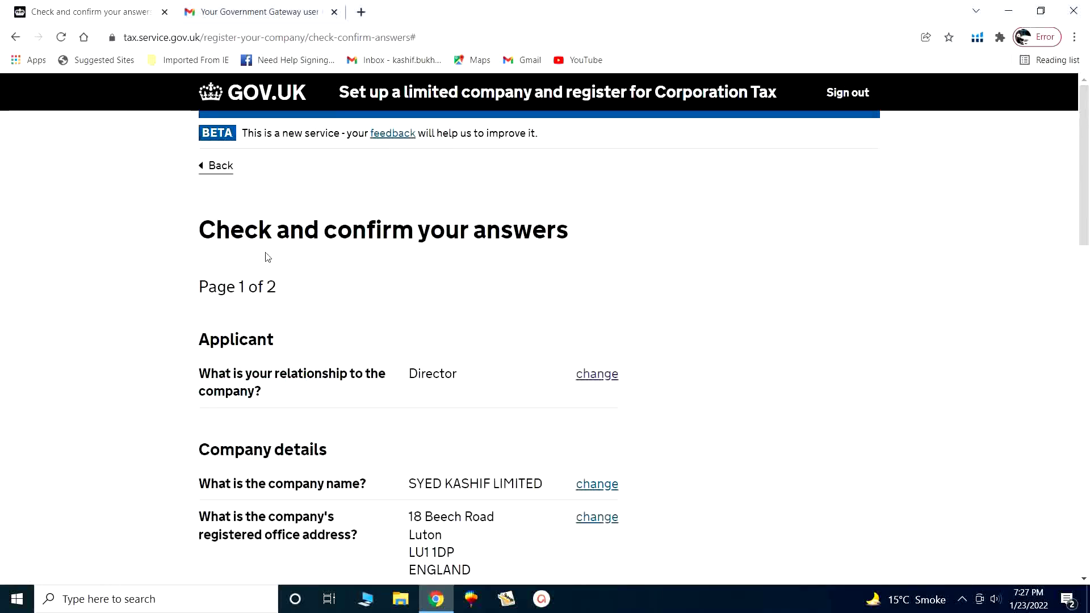
Confirm the reviewed answers on the first check page
scroll(482, 263, down, 5)
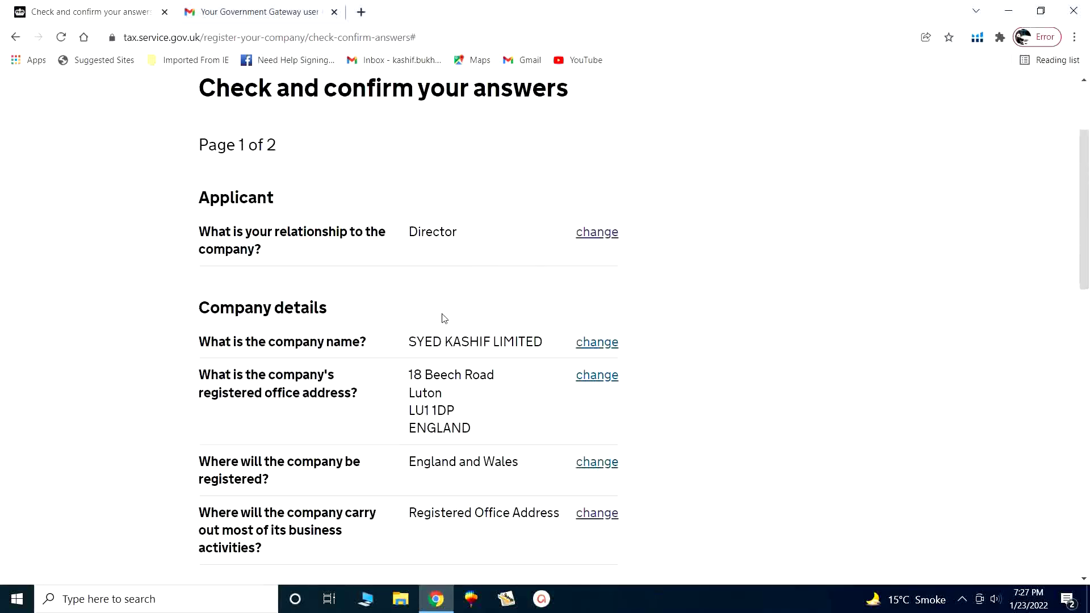
scroll(462, 324, down, 6)
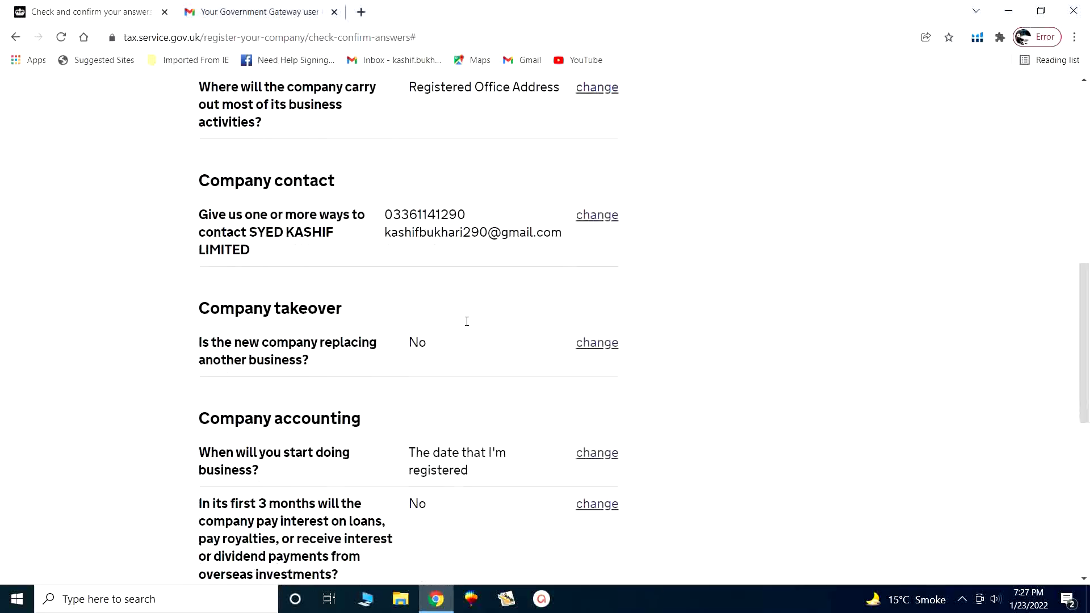
scroll(470, 325, down, 5)
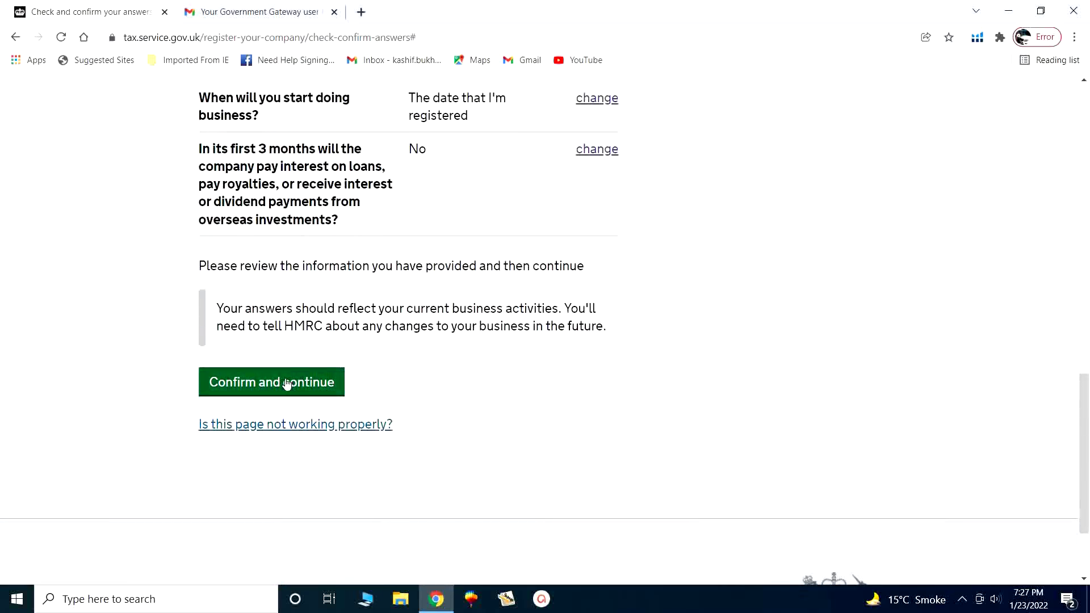
click(286, 383)
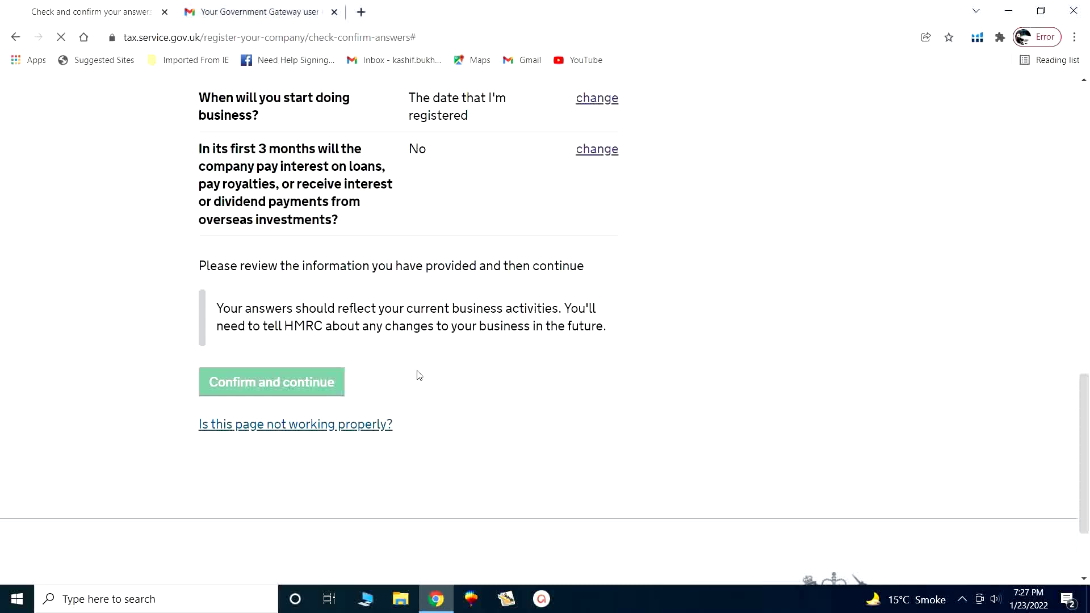
Acknowledge the application can't be changed afterwards and send the incorporation application
scroll(388, 346, down, 1)
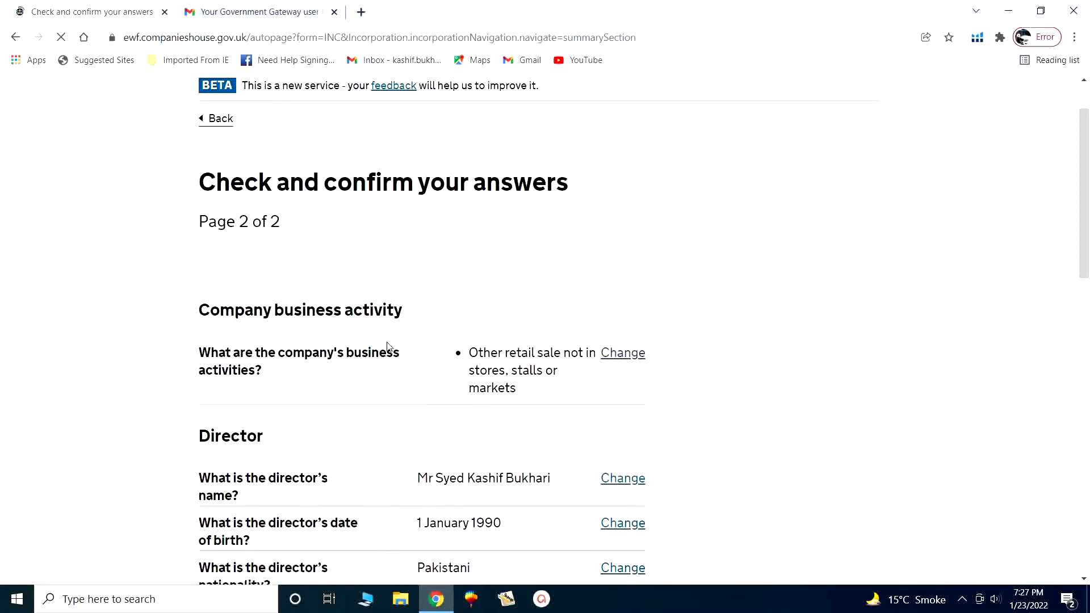
scroll(466, 284, down, 10)
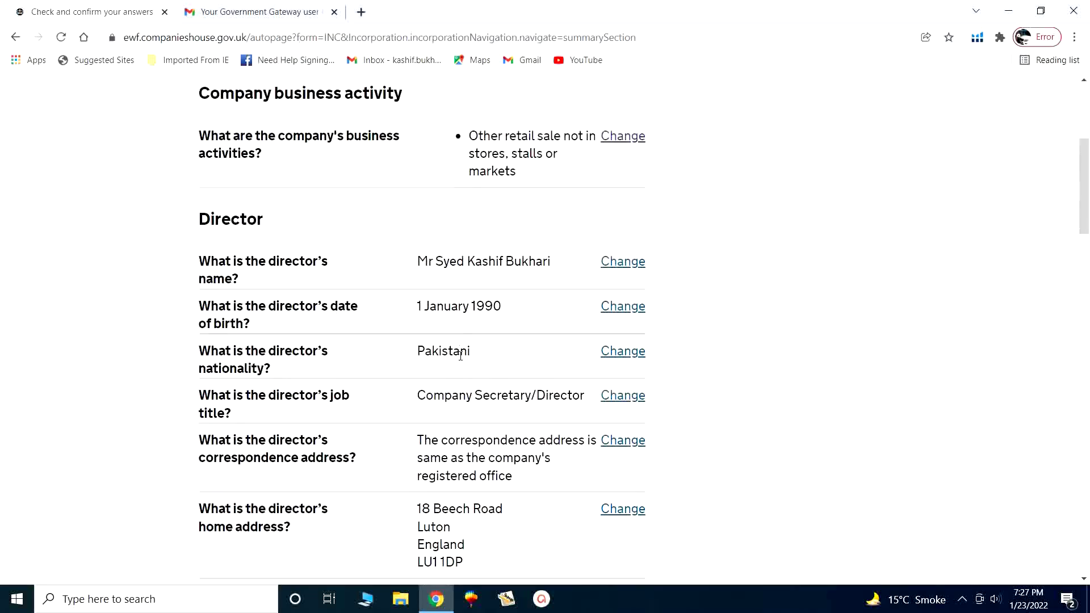
scroll(460, 356, down, 15)
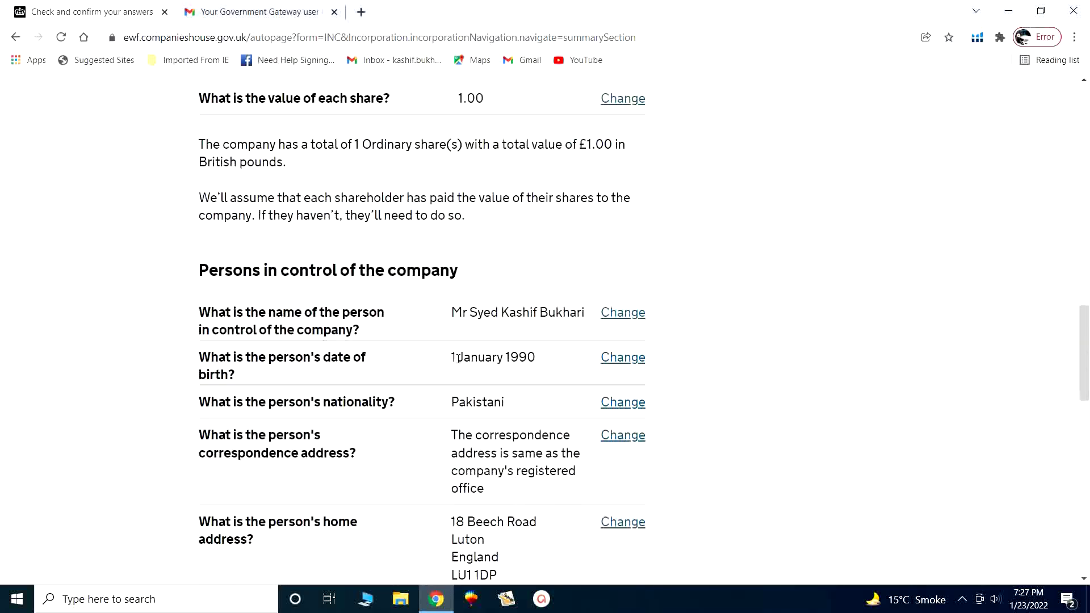
scroll(457, 359, down, 2)
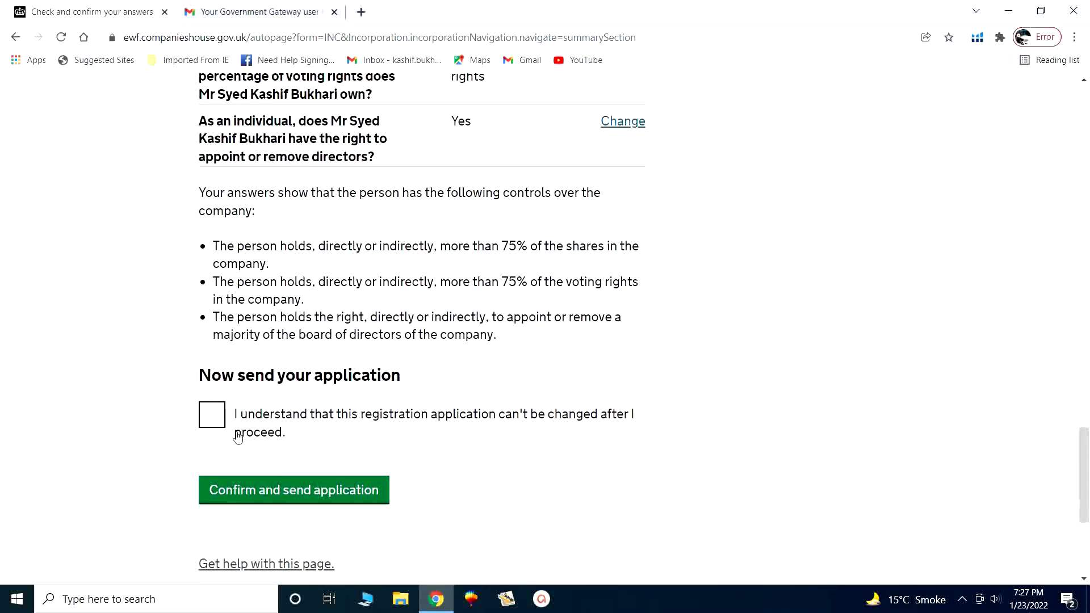
click(221, 419)
click(318, 503)
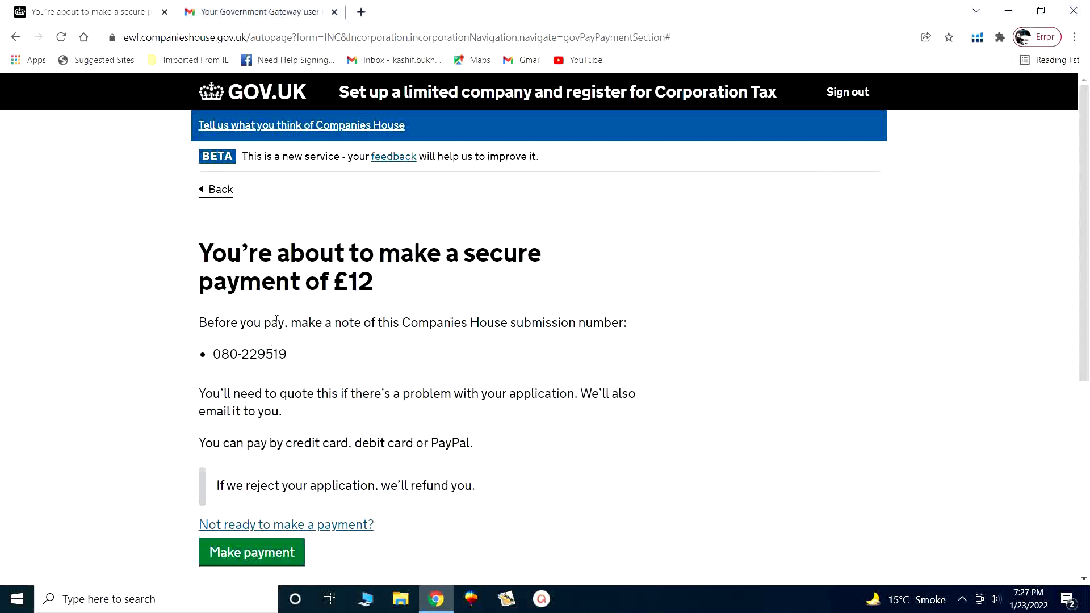
Start the £12 payment, reject analytics cookies, and pay by credit or debit card
scroll(342, 360, down, 3)
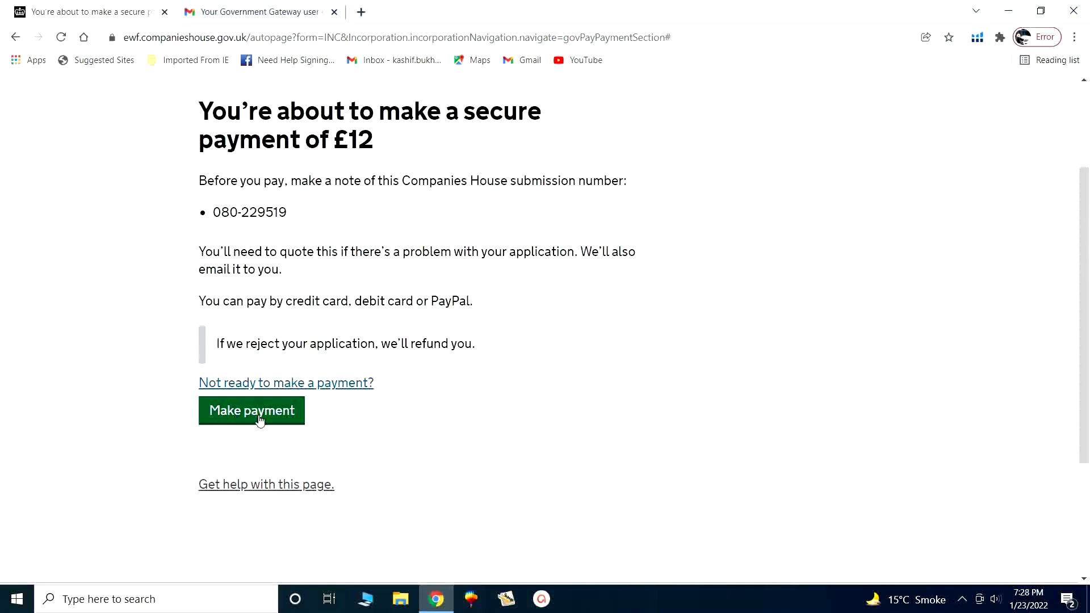
click(259, 420)
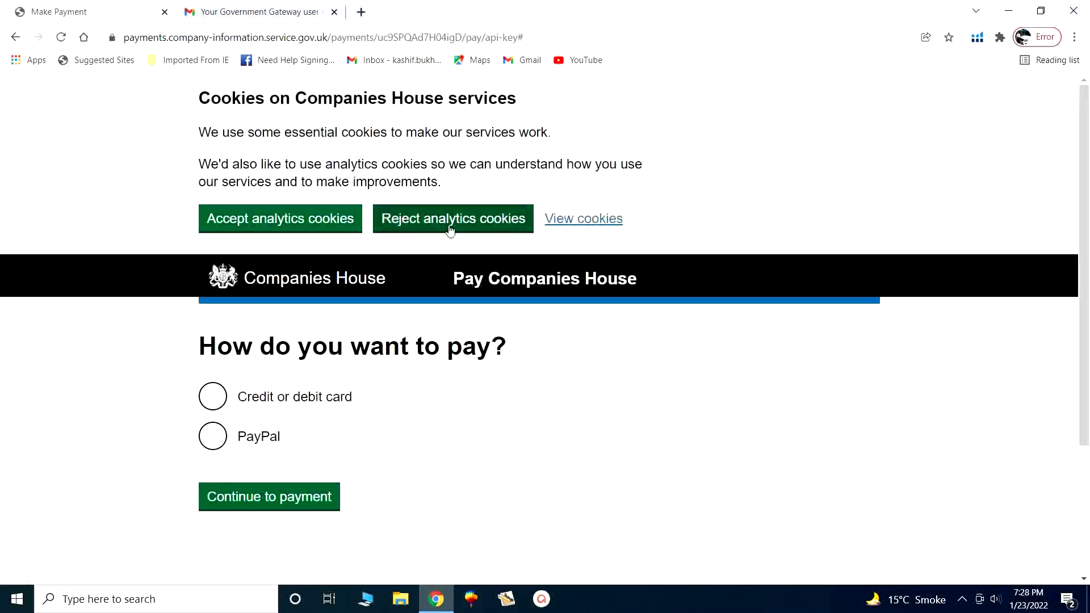
click(448, 224)
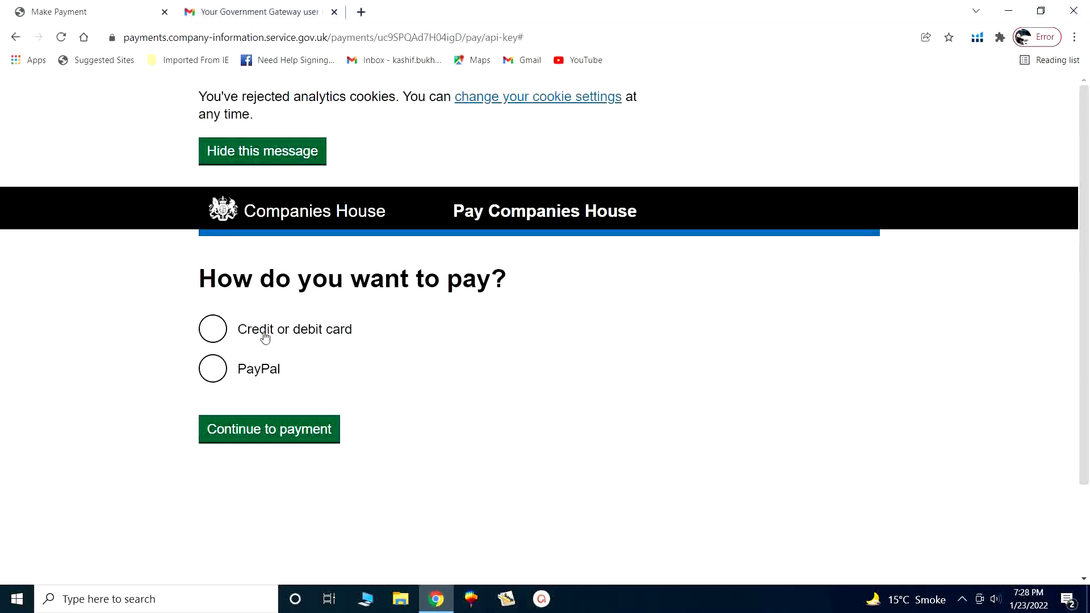
click(214, 330)
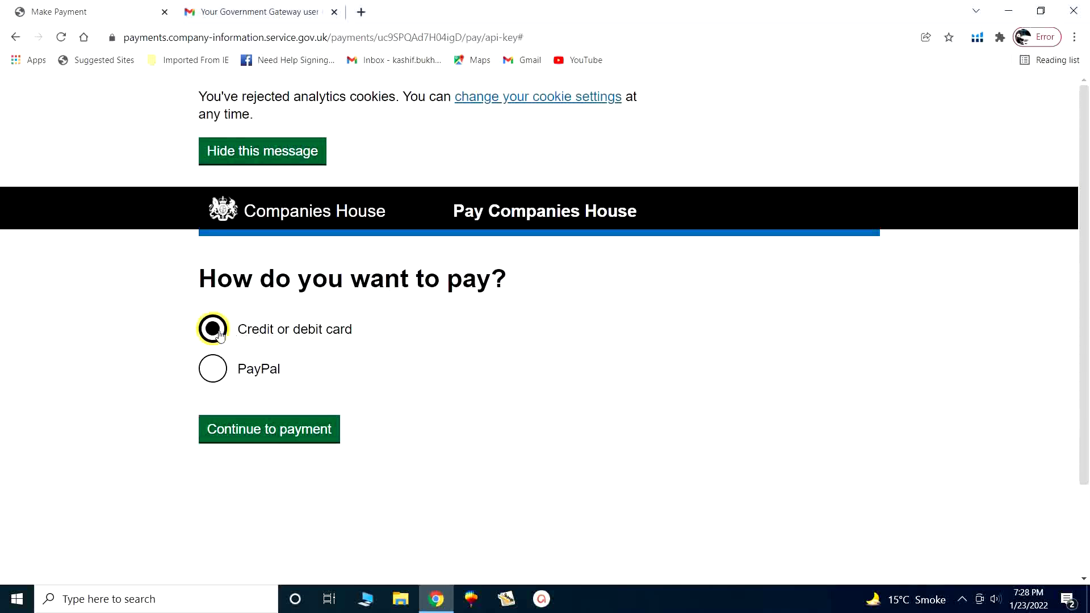
click(274, 428)
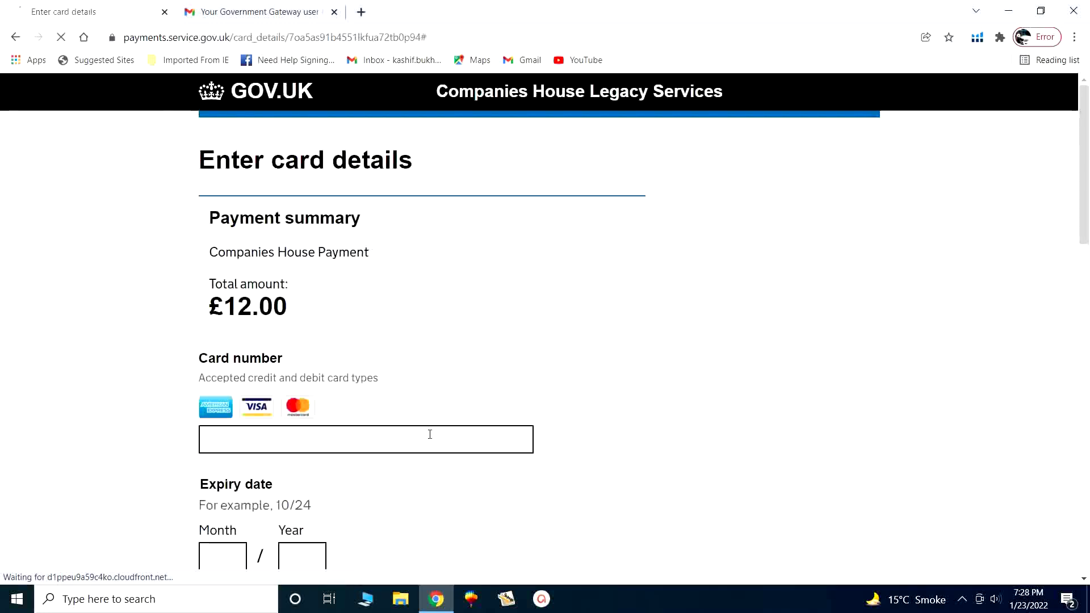
scroll(593, 427, down, 3)
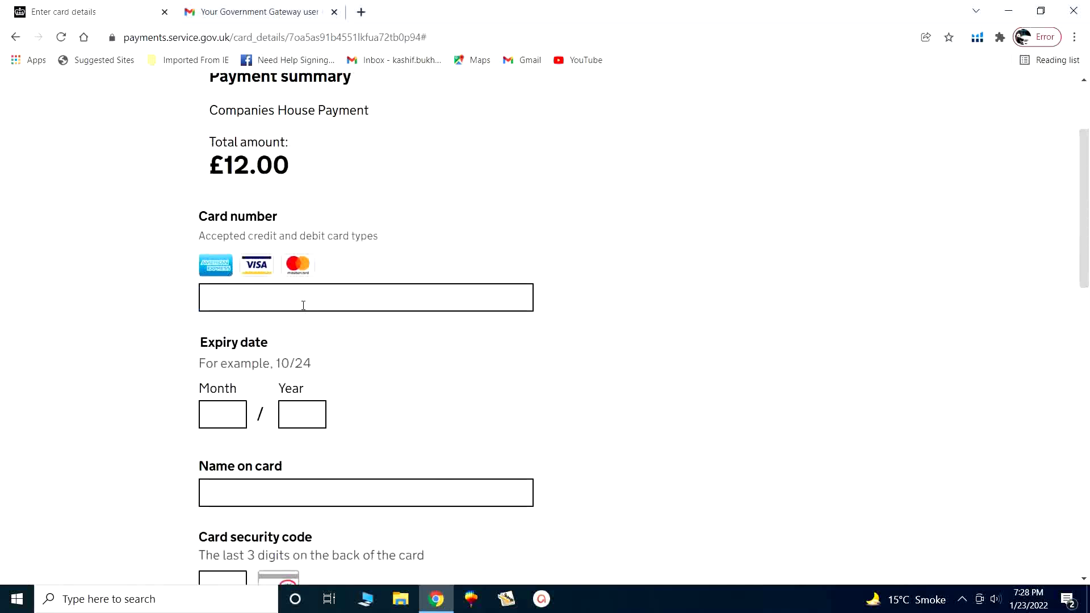
scroll(315, 349, down, 1)
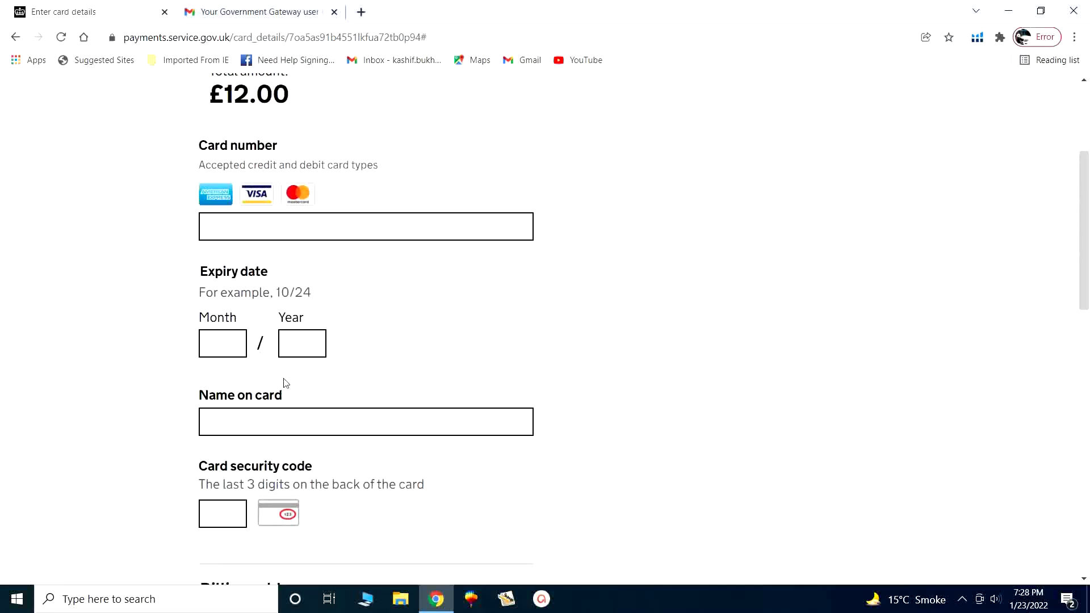
scroll(249, 355, down, 1)
scroll(267, 381, down, 1)
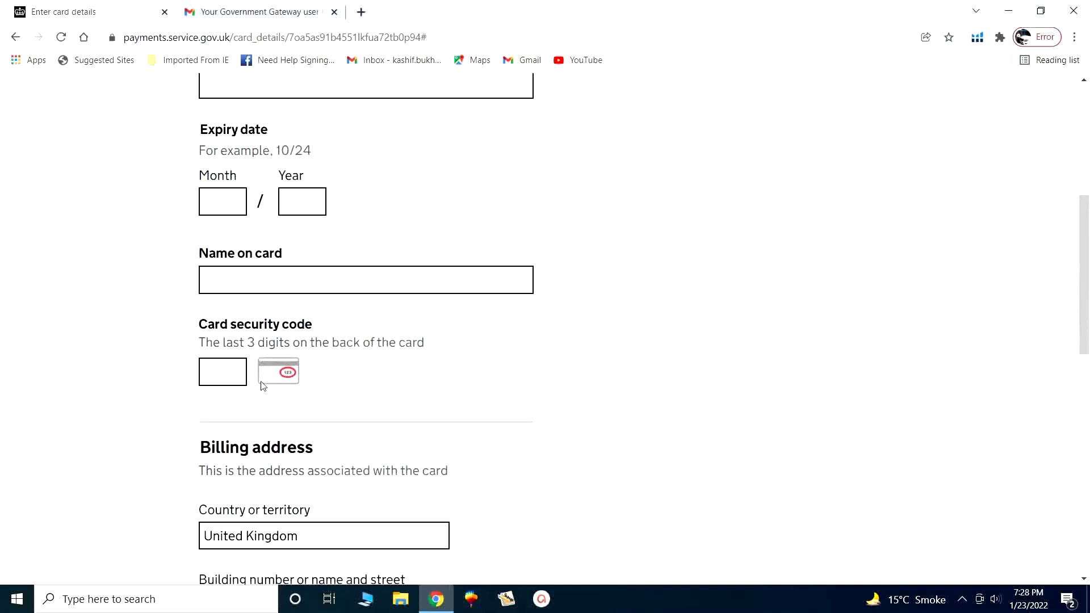
scroll(257, 405, down, 5)
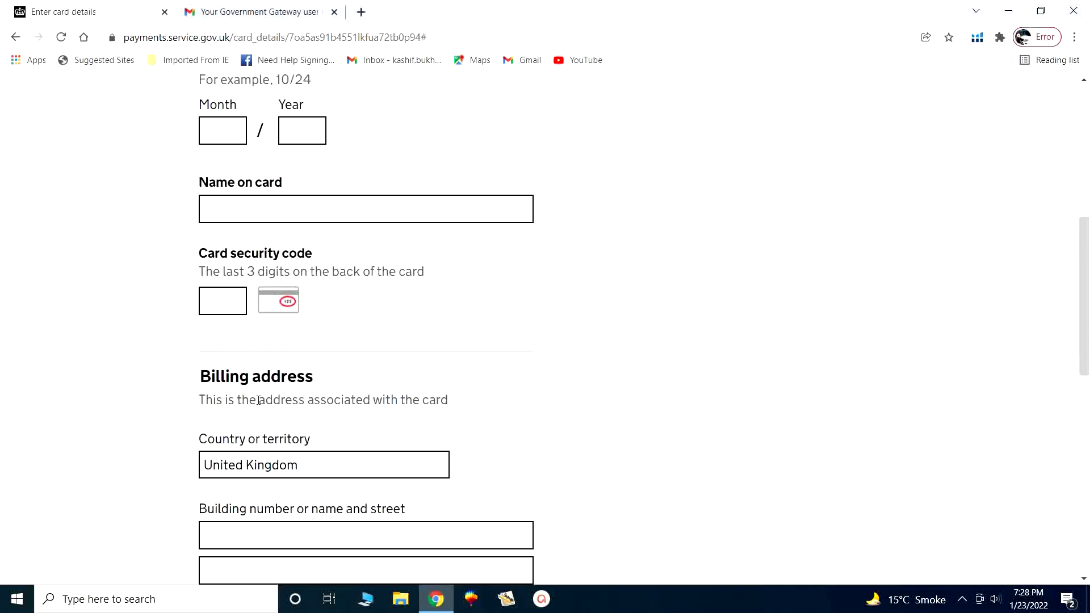
scroll(267, 406, down, 1)
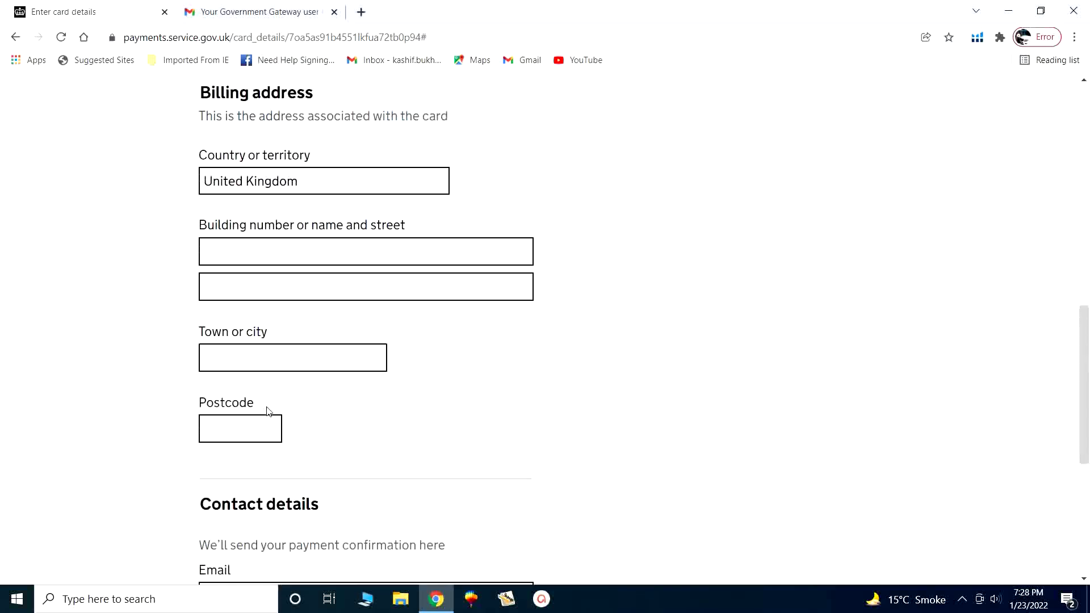
scroll(260, 270, down, 5)
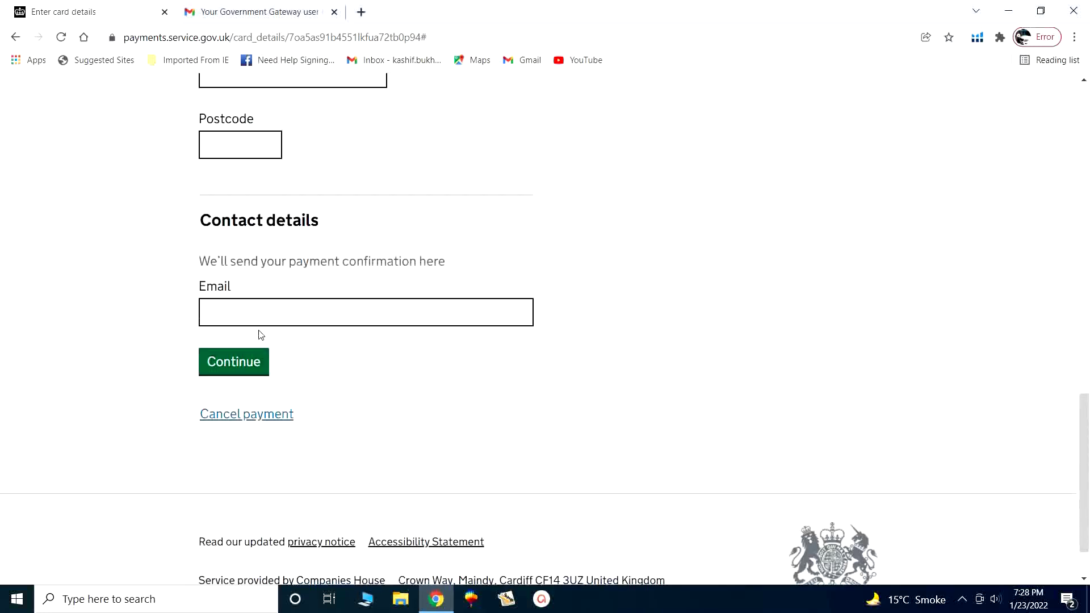
scroll(253, 304, up, 12)
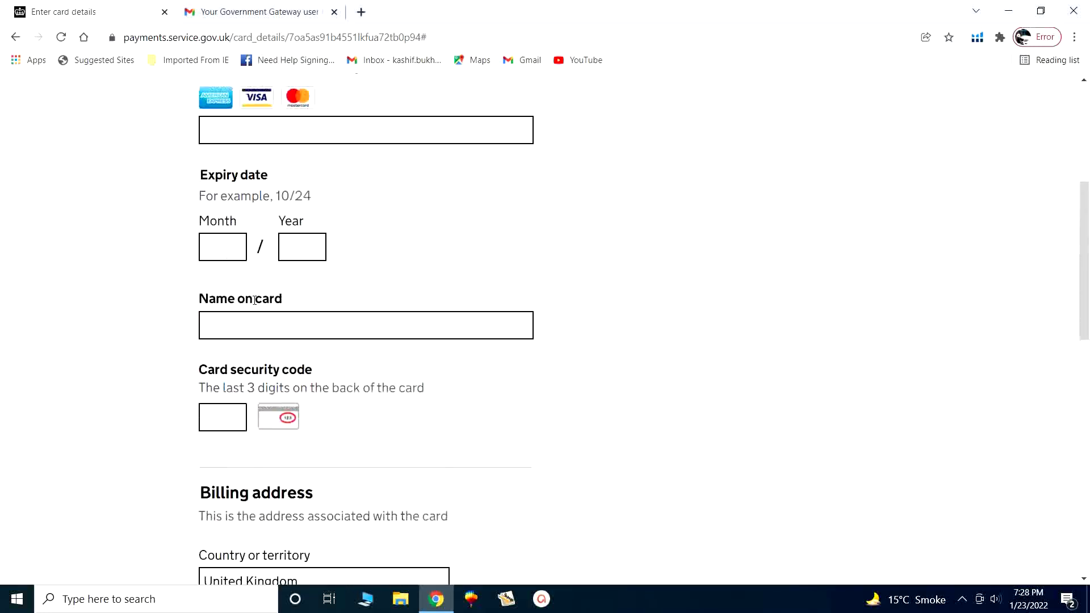
scroll(254, 300, up, 4)
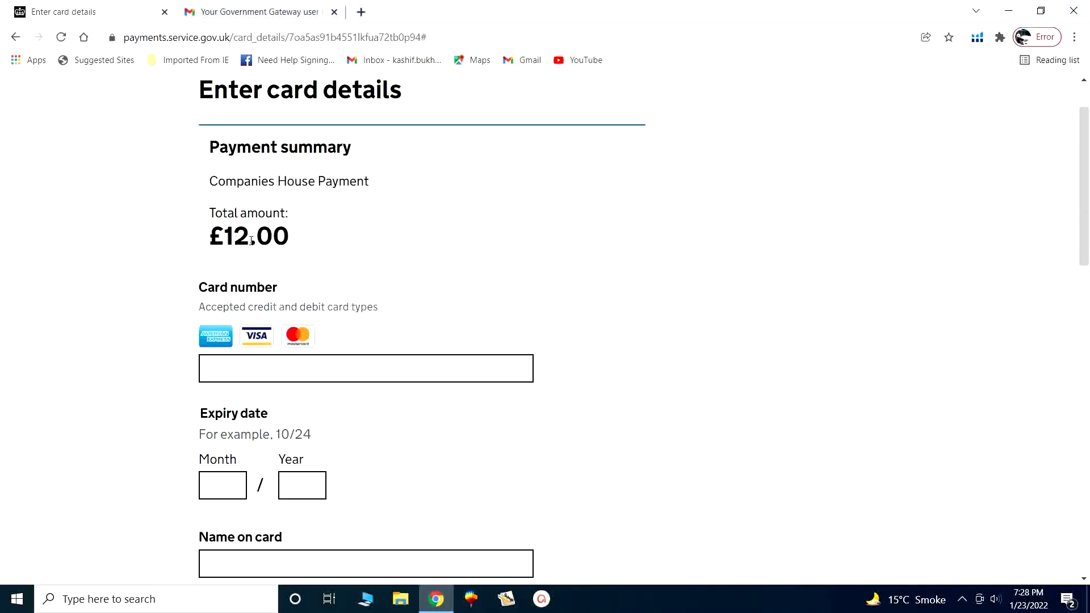
scroll(322, 259, up, 1)
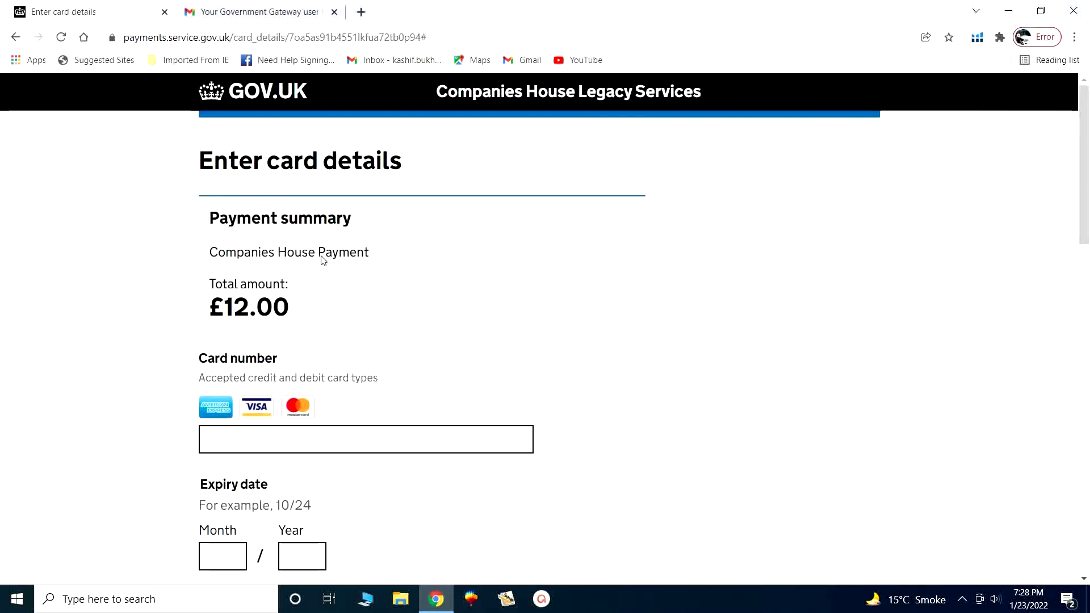
Return to the payment method choice and continue with PayPal instead
click(15, 39)
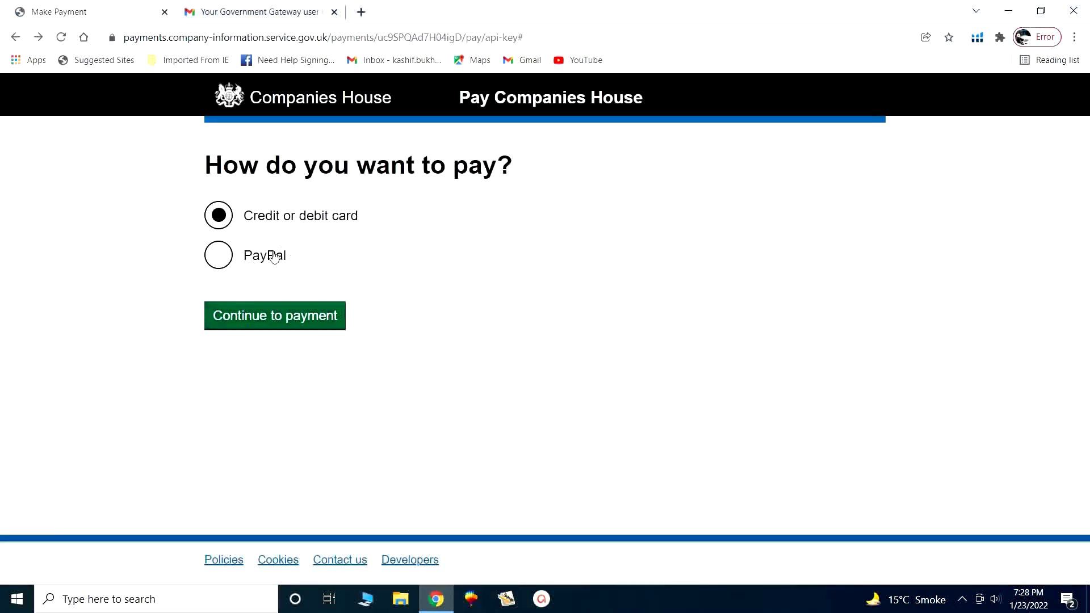
click(228, 259)
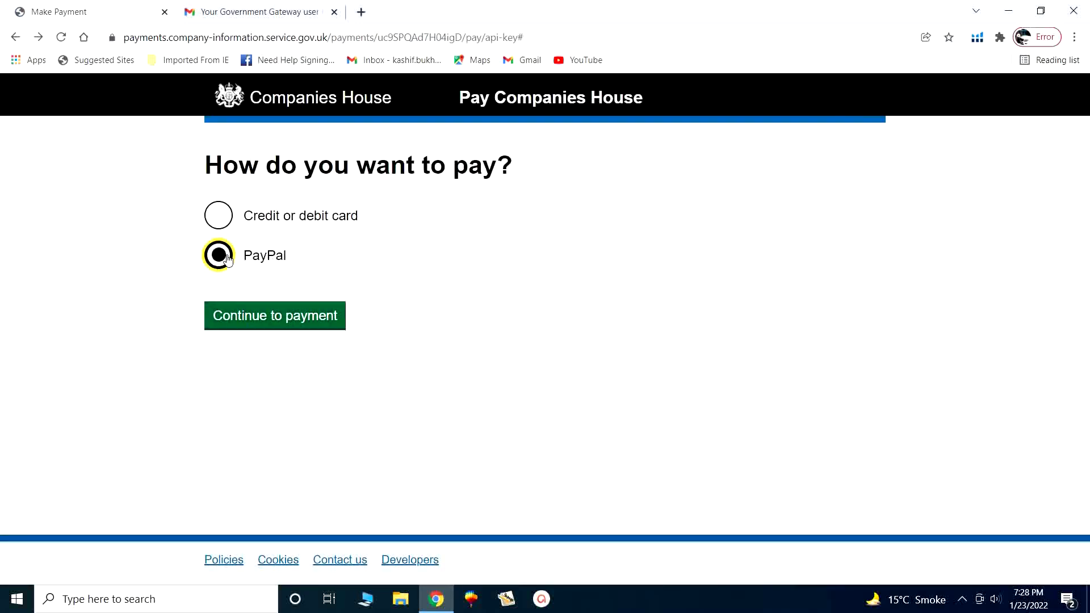
click(272, 318)
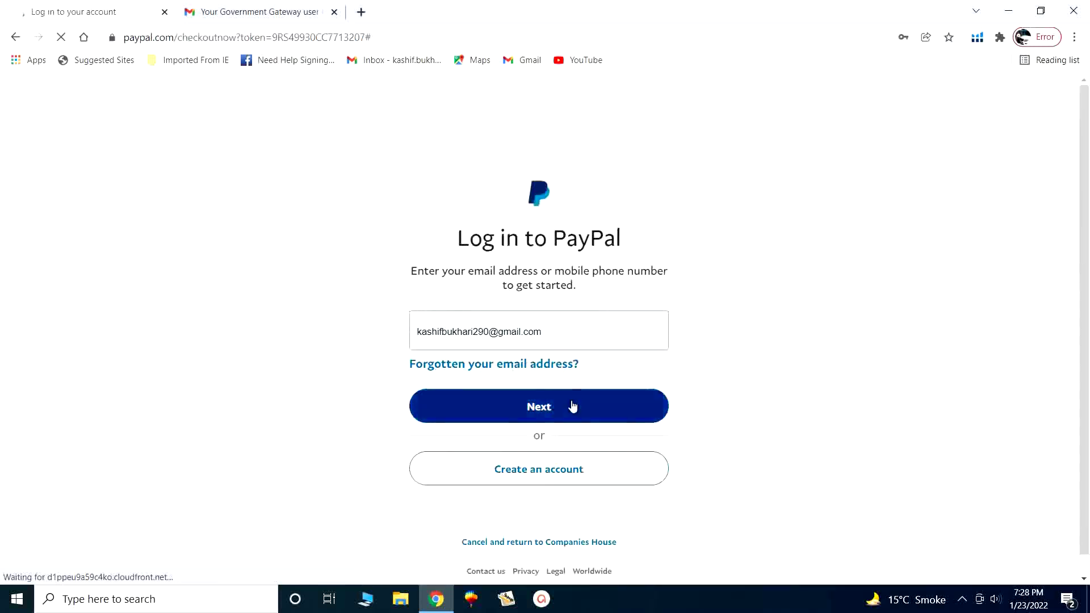
Move past the PayPal email step, then go back to the Companies House payment method page
click(516, 410)
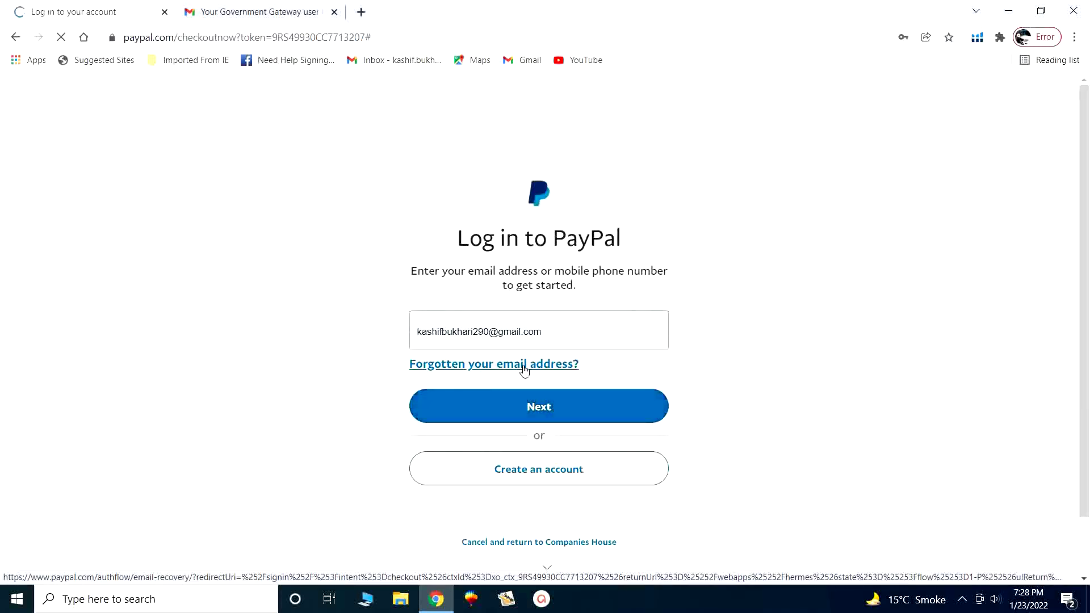
click(15, 39)
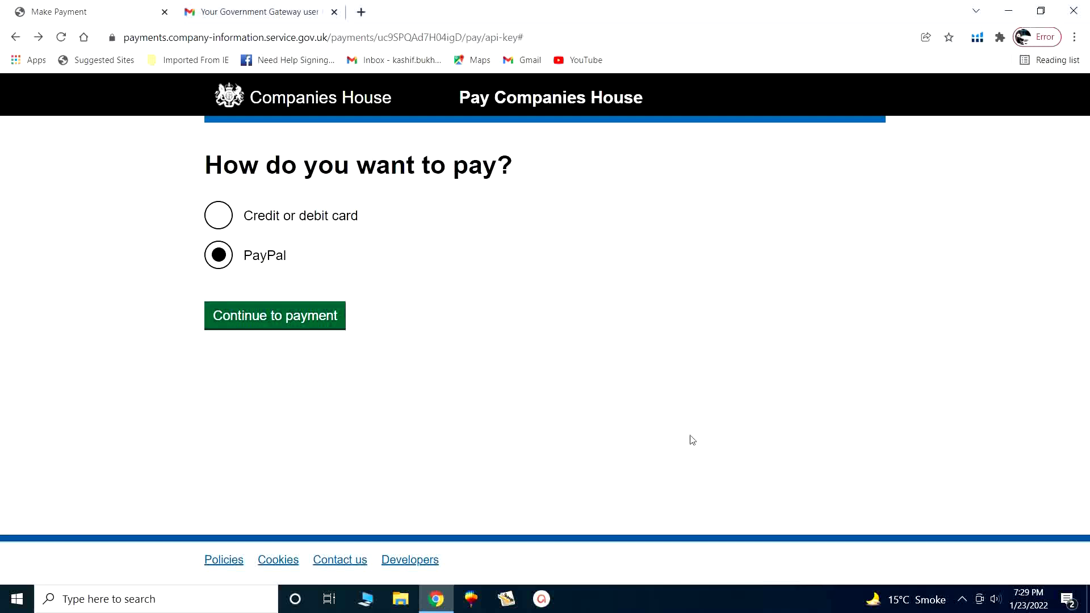
click(961, 598)
click(934, 550)
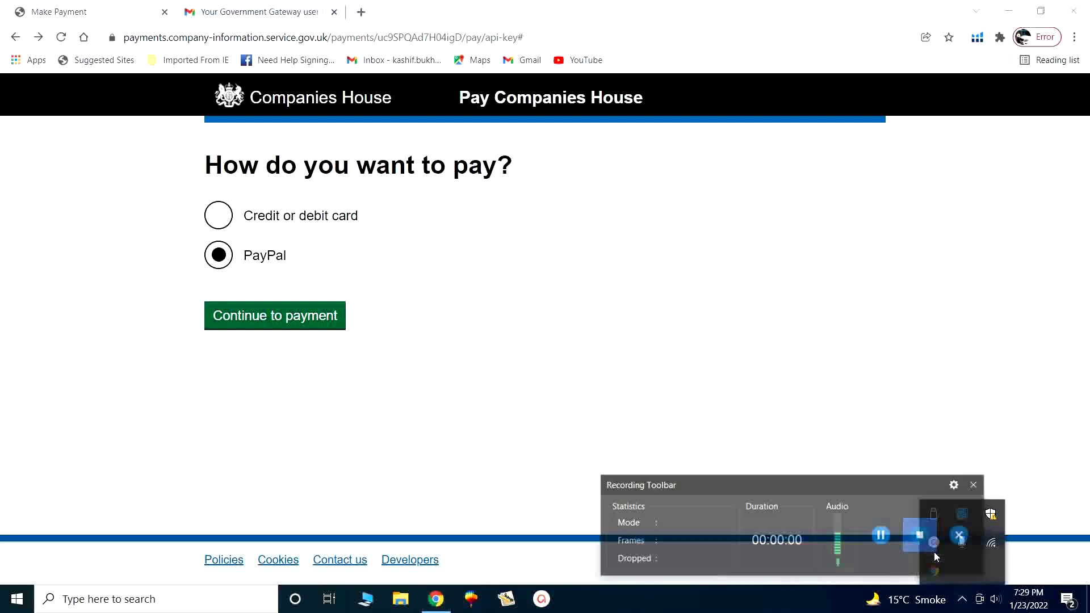
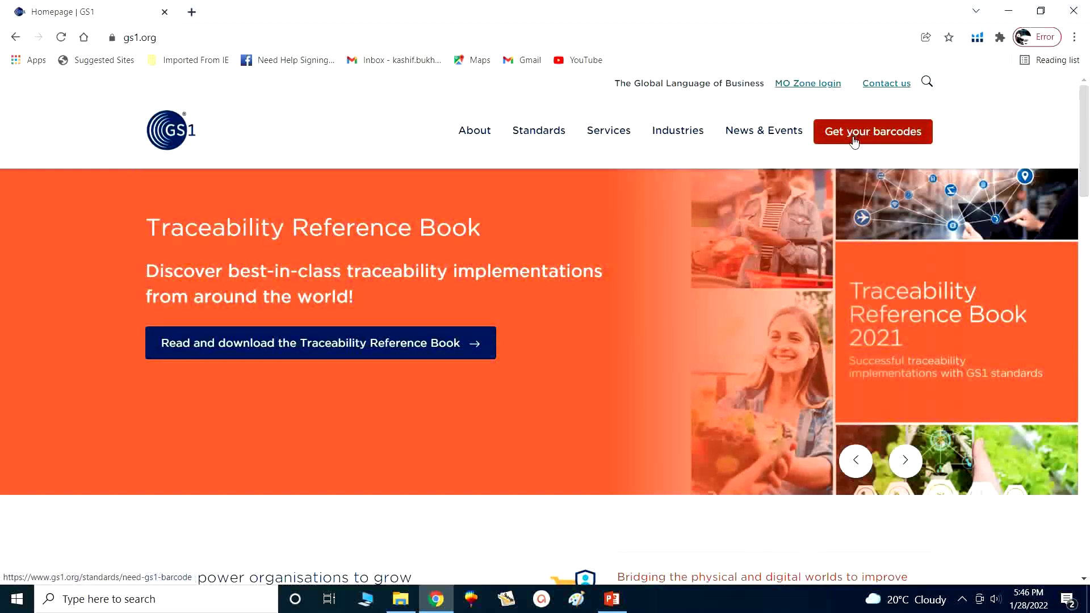
Scroll the gs1.org homepage down to the 'Need a barcode?' GTIN promotion beside News and Events
scroll(603, 401, down, 5)
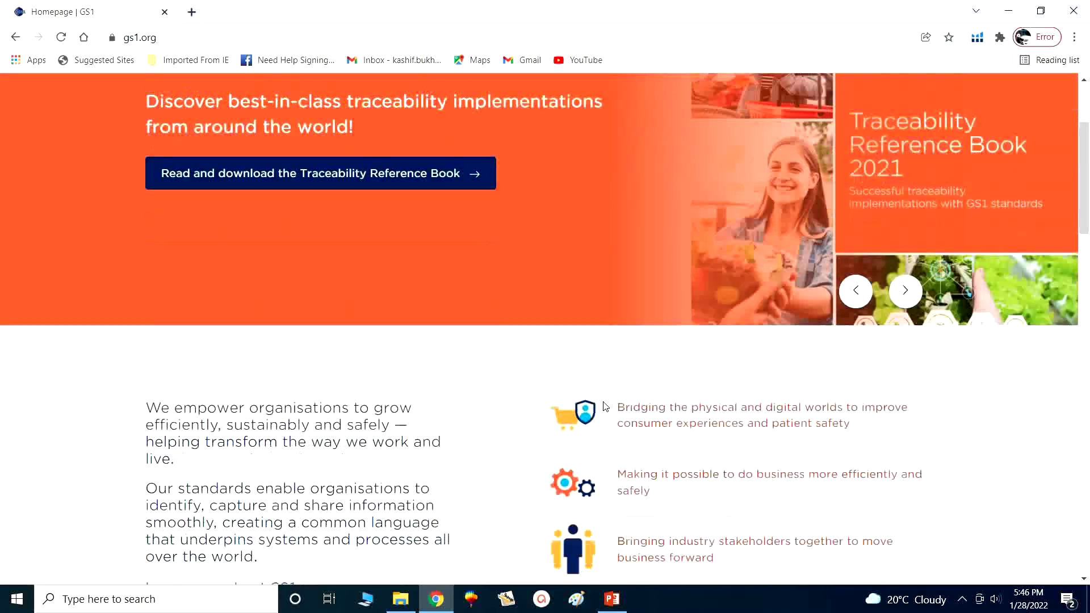
scroll(605, 407, down, 1)
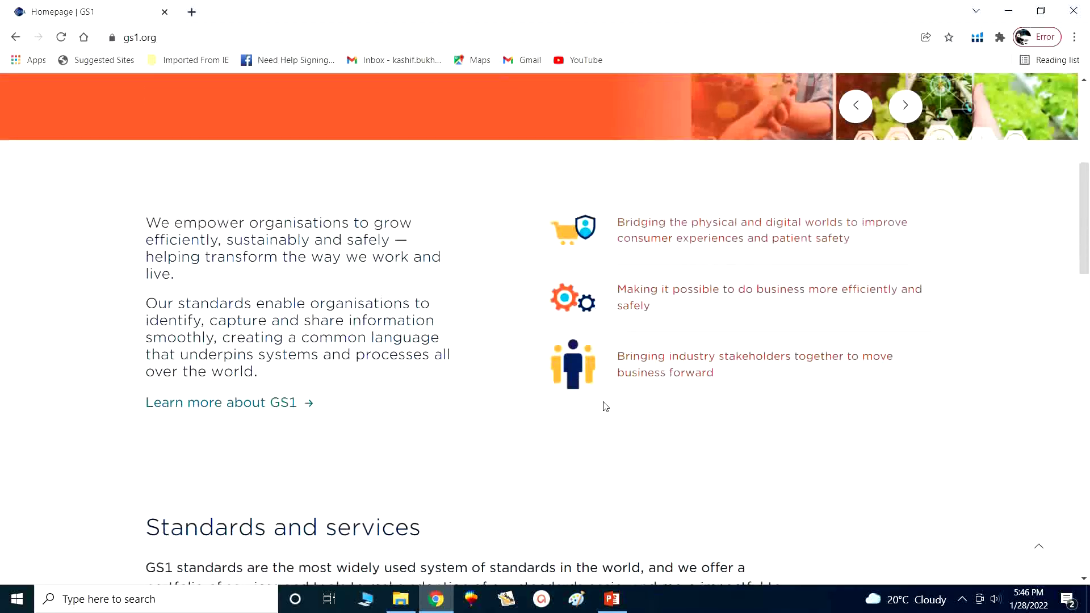
scroll(605, 406, down, 5)
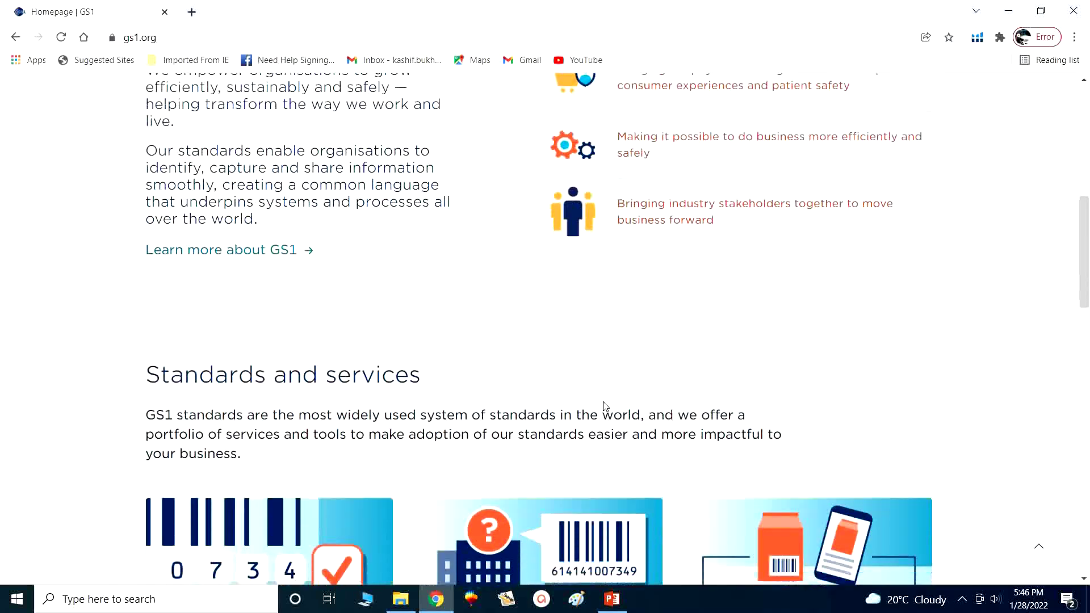
scroll(605, 406, down, 1)
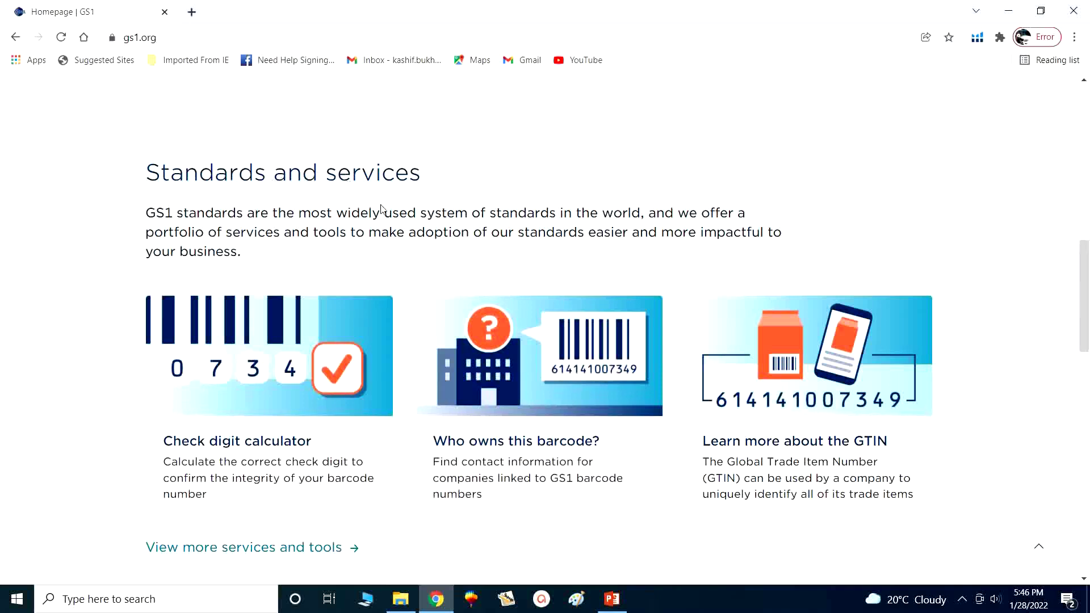
scroll(499, 360, down, 5)
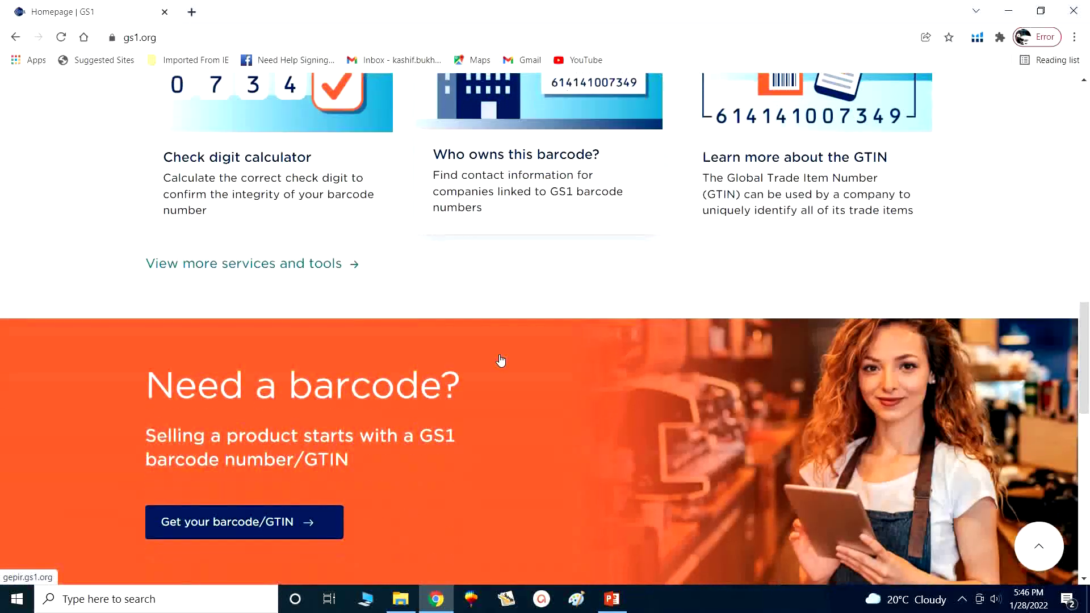
scroll(499, 357, down, 3)
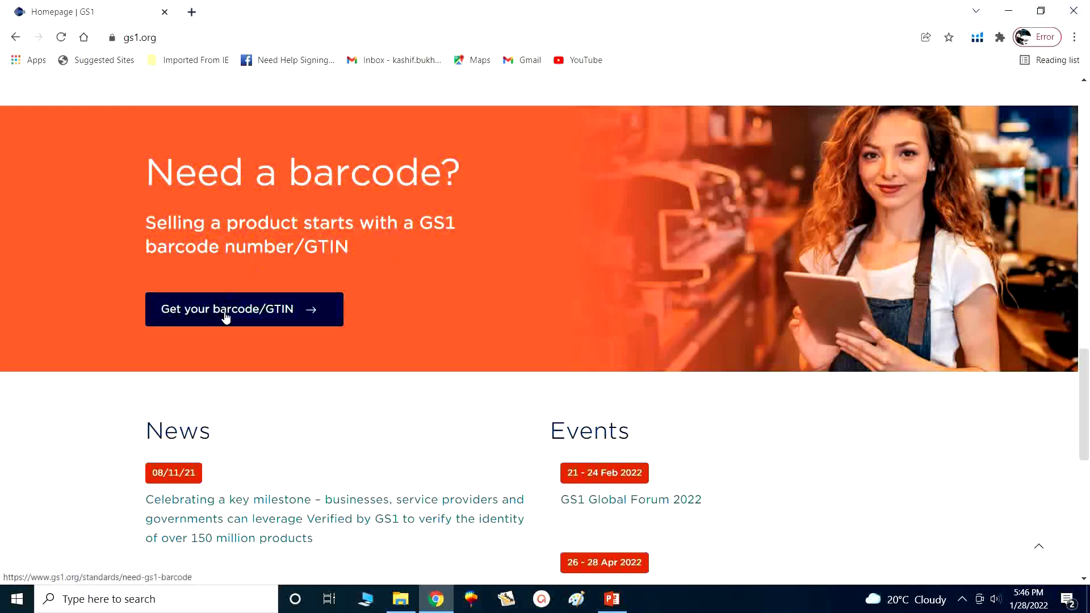
Open 'Get your barcode/GTIN' and set the location to United Arab Emirates
click(287, 314)
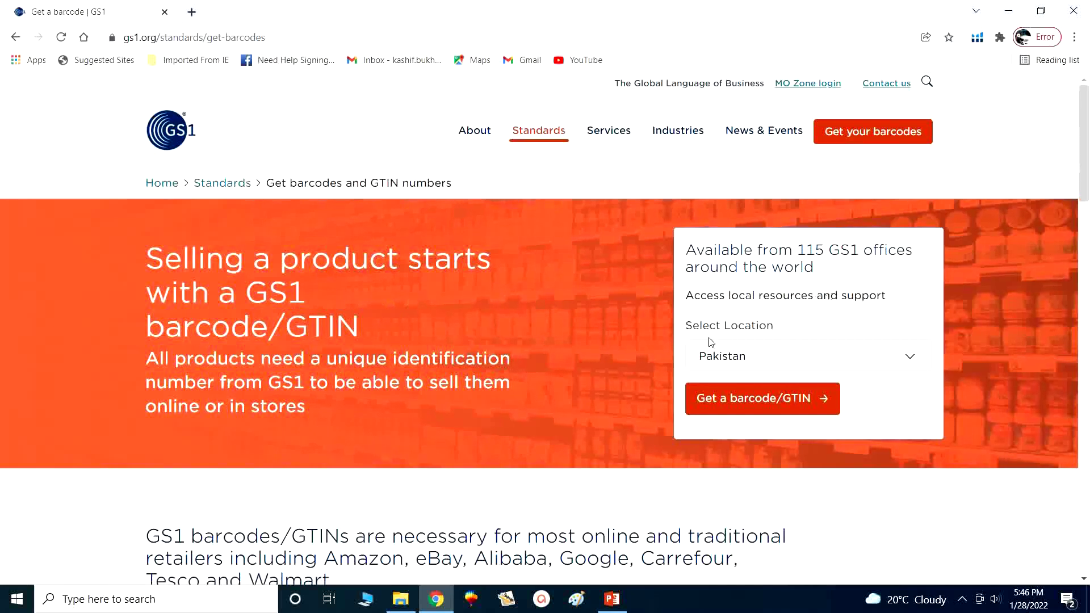
click(910, 358)
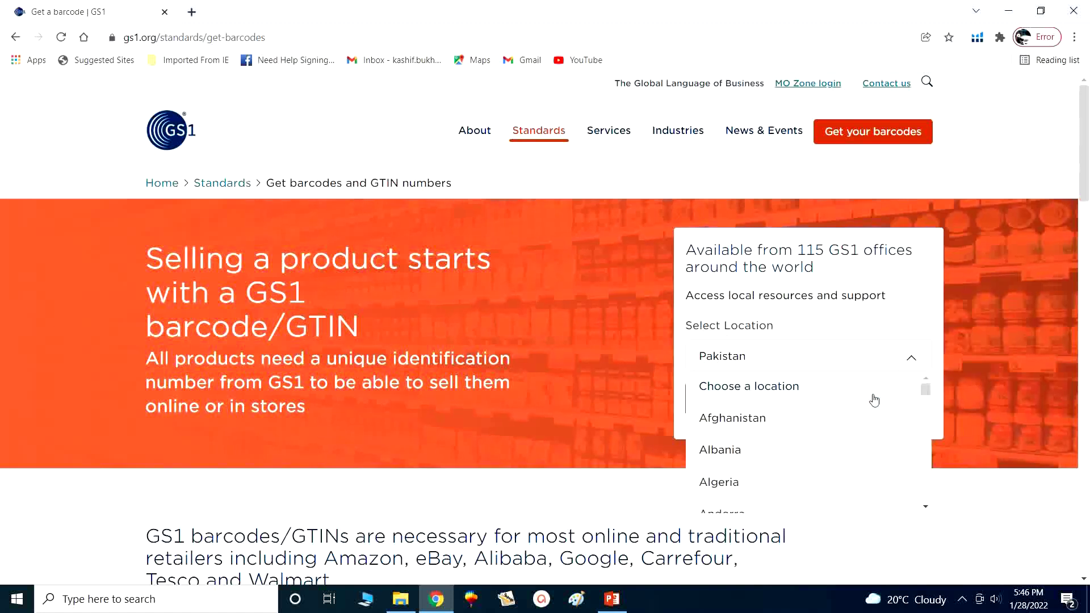
scroll(861, 435, down, 8)
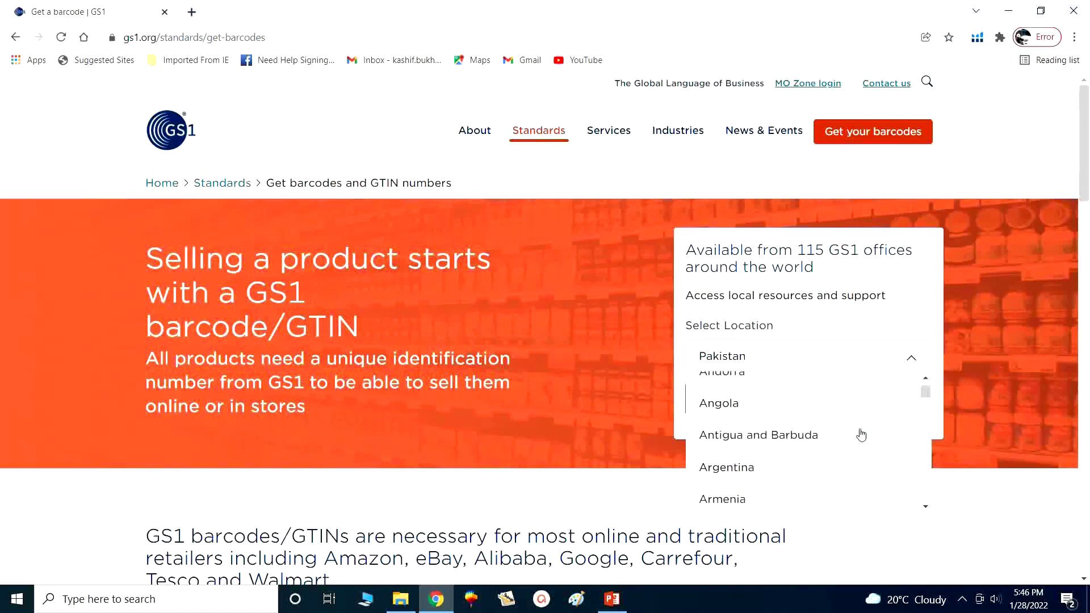
scroll(861, 435, down, 18)
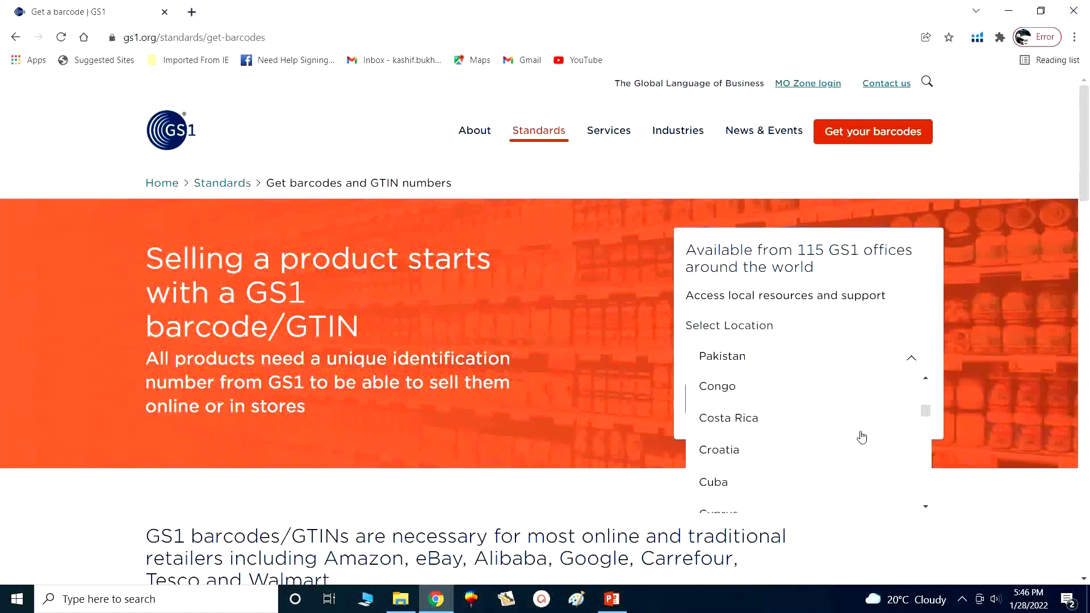
drag(926, 427, 929, 511)
scroll(803, 446, up, 1)
scroll(803, 446, up, 5)
scroll(804, 446, down, 3)
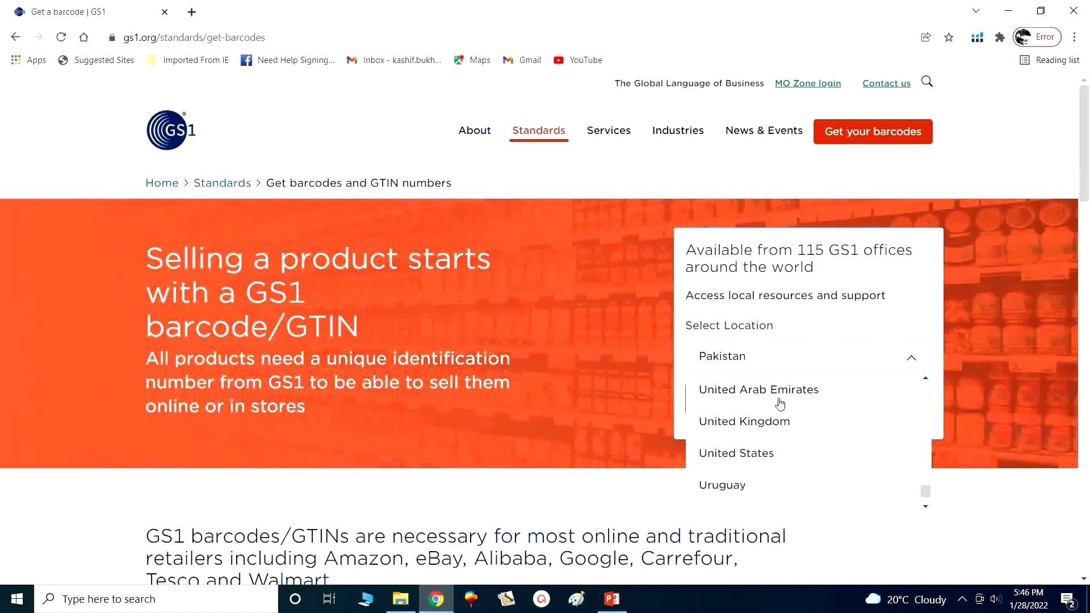
click(779, 400)
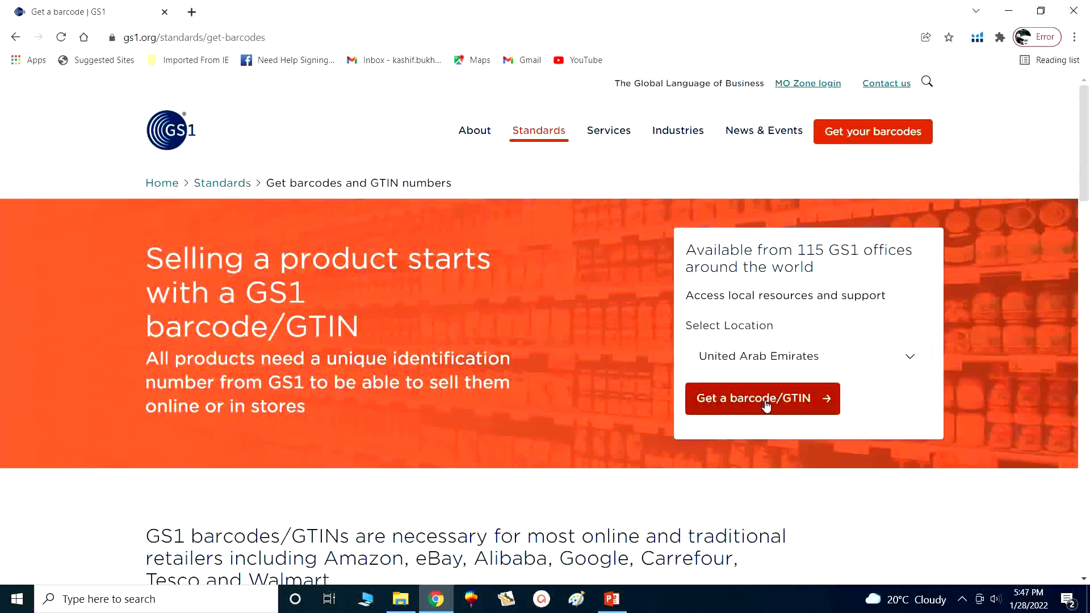
Go to the GS1 UAE barcode page and open the 'Fill up form to get a quotation' form
click(778, 403)
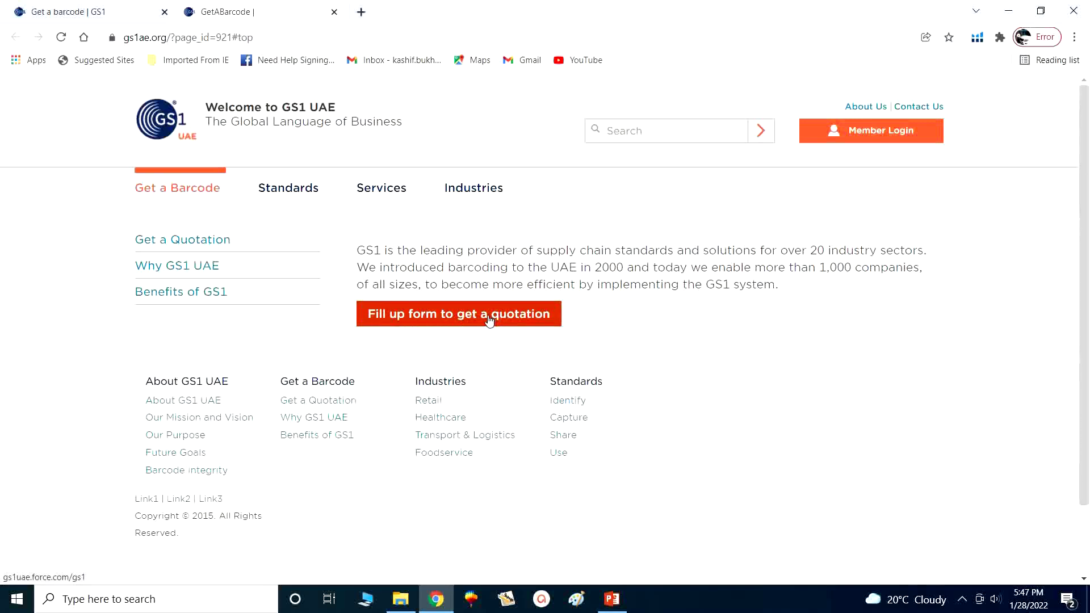
click(427, 322)
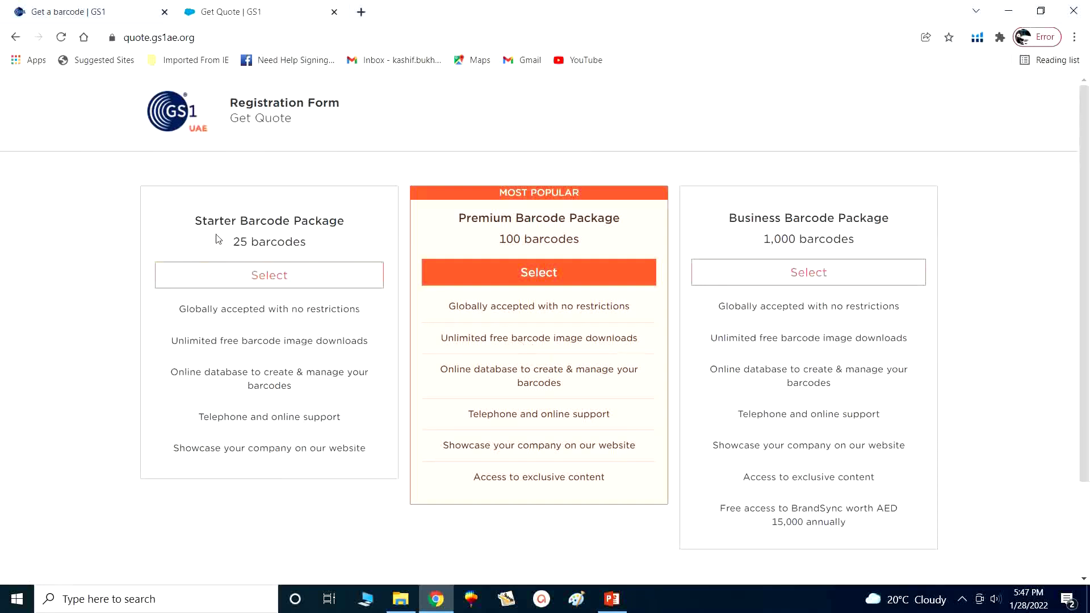
Select the Starter Barcode Package with 25 barcodes
drag(197, 222, 348, 237)
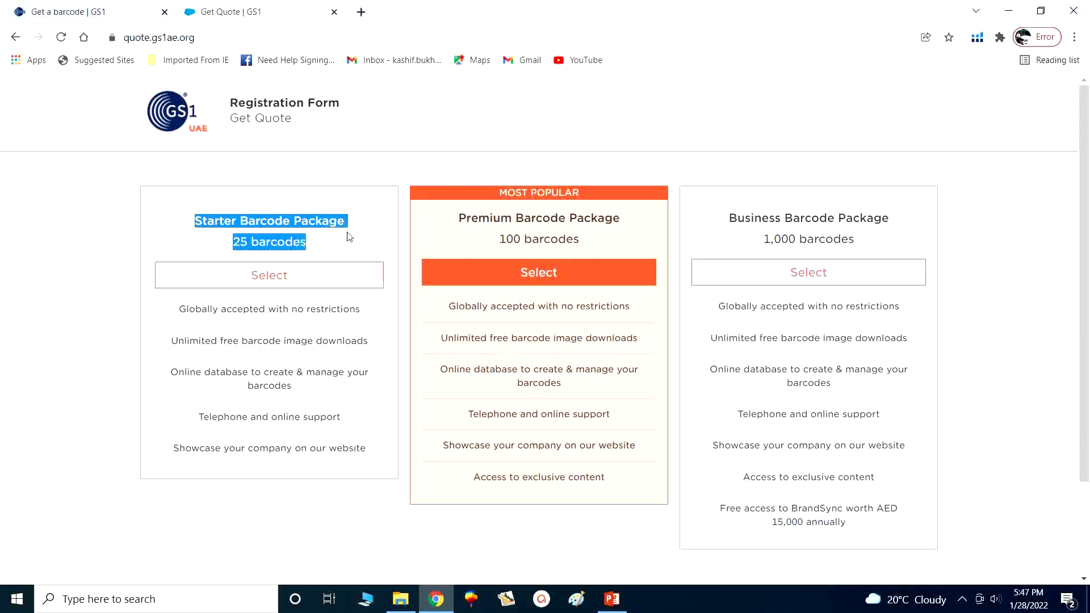
click(282, 238)
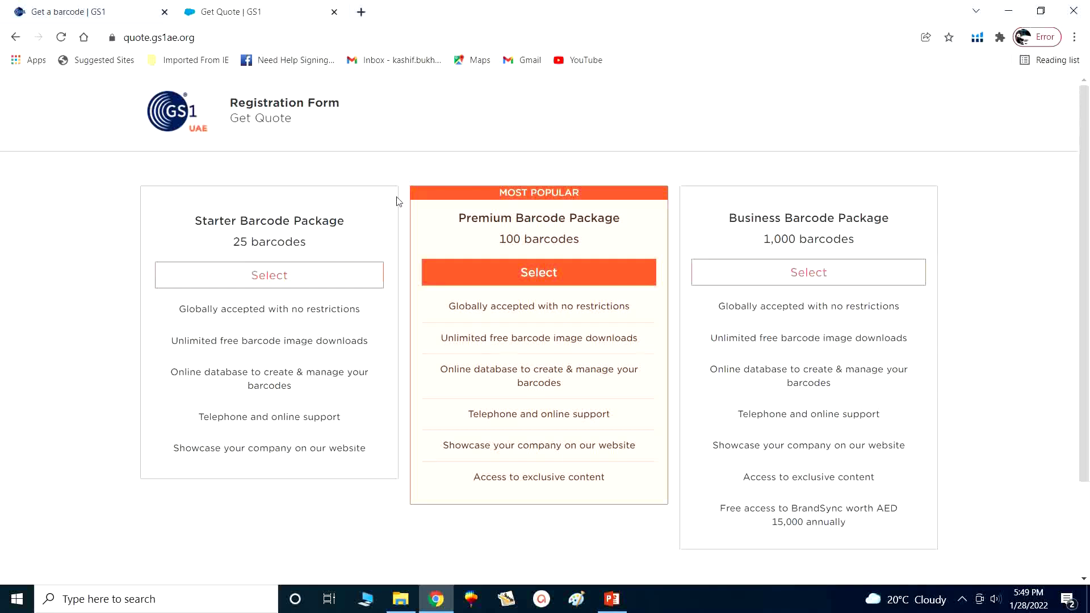
click(272, 285)
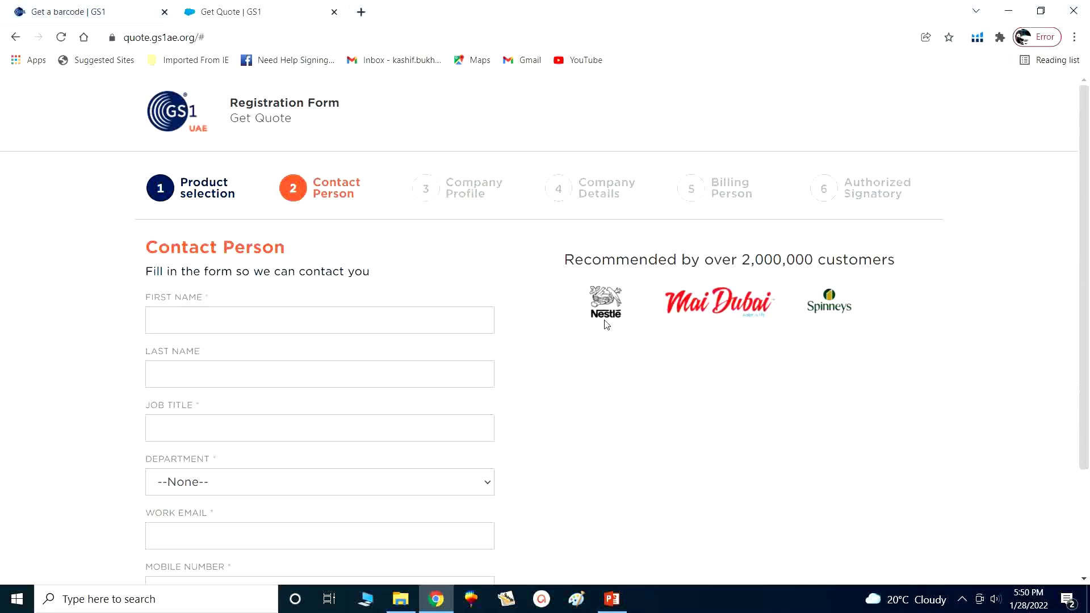
Enter the contact person's first and last name
scroll(554, 348, down, 2)
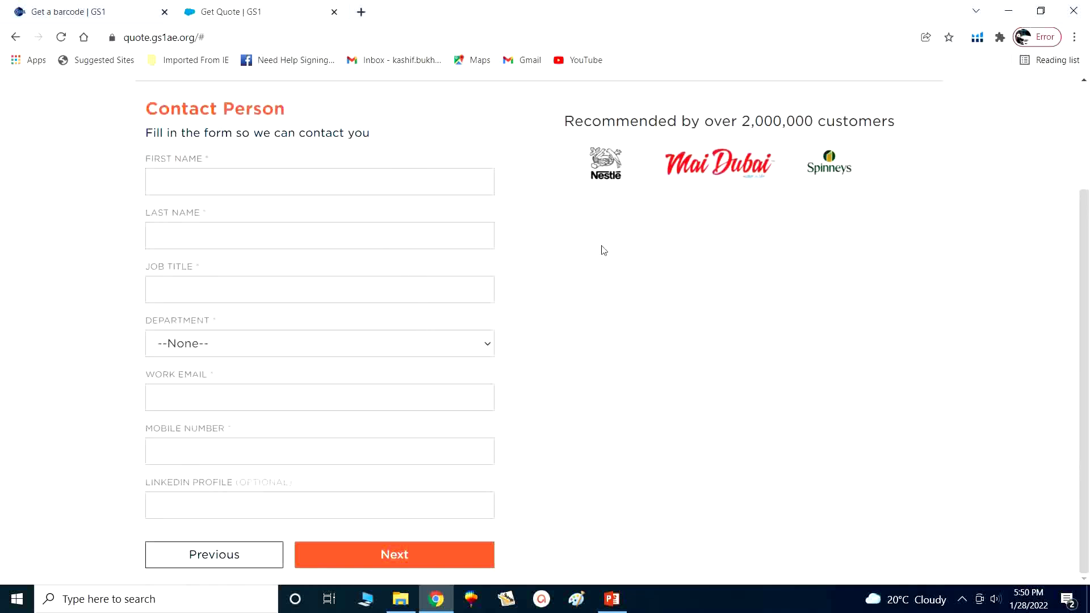
click(361, 180)
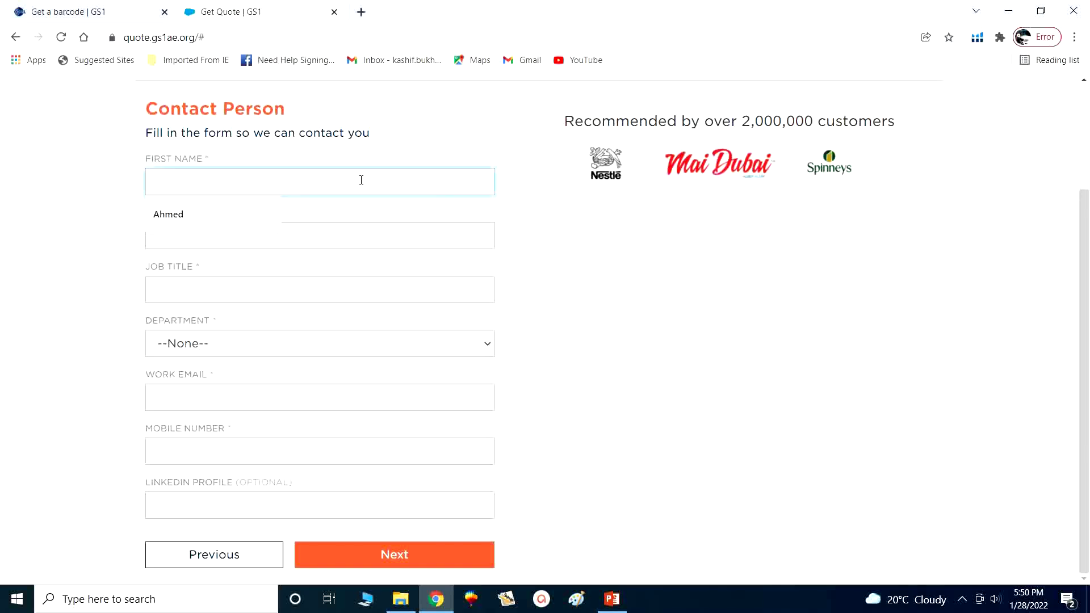
key(Tab)
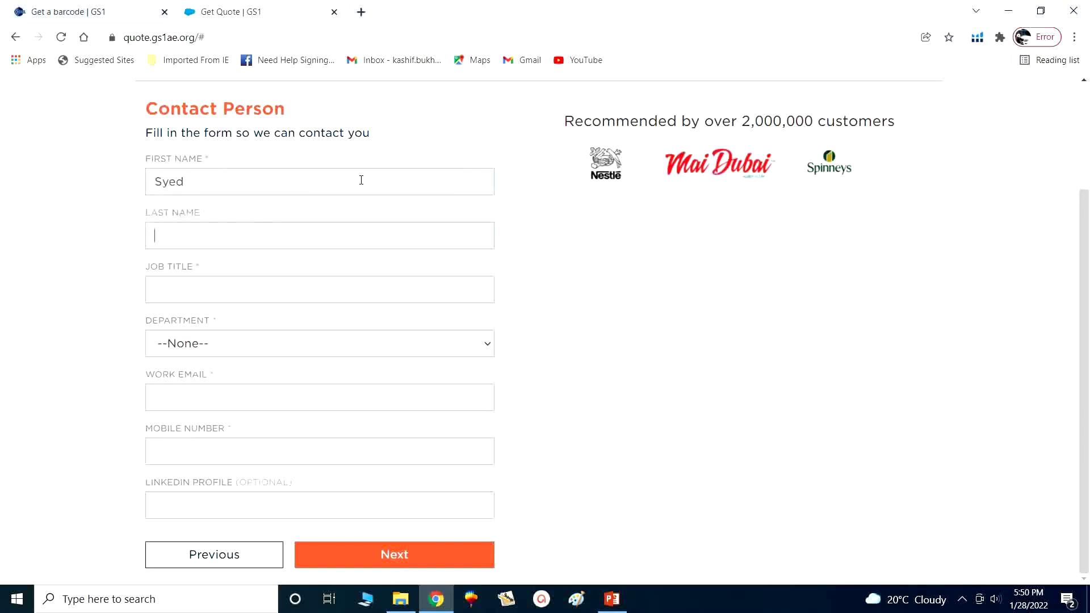
key(Tab)
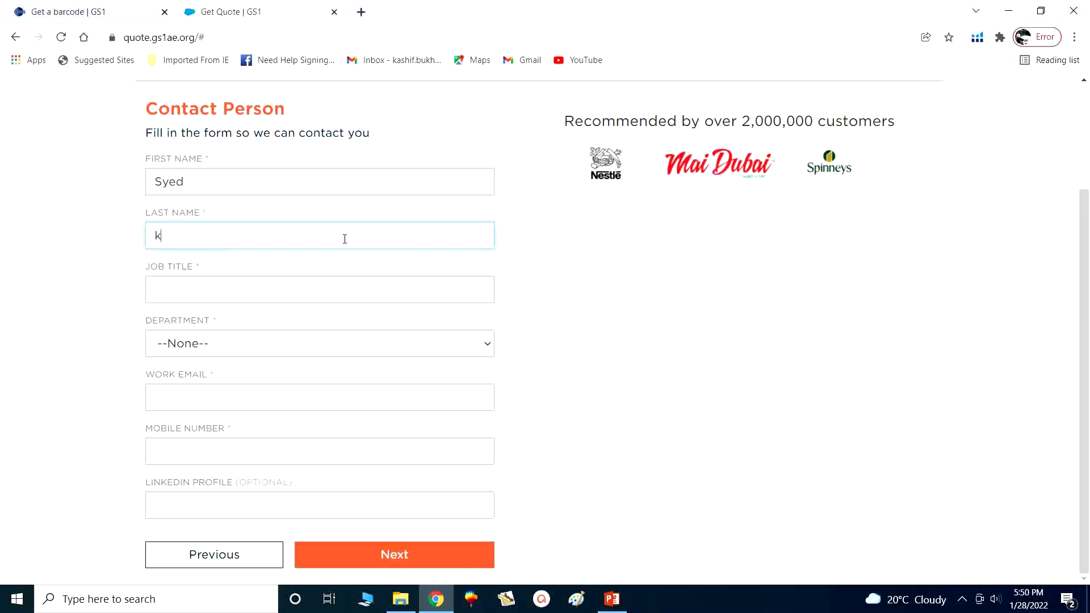
key(Tab)
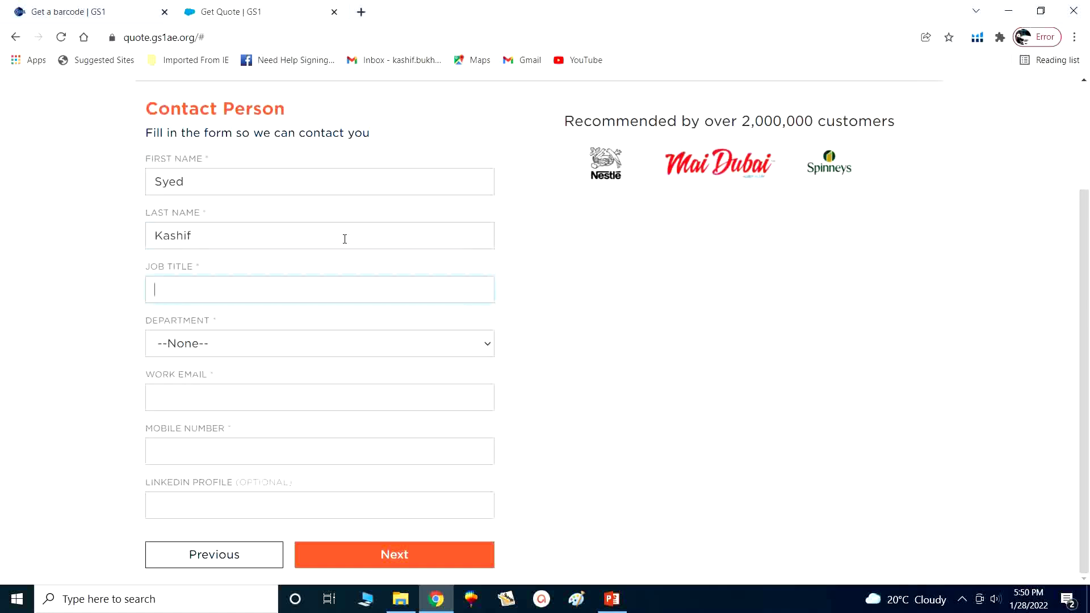
Set the job title to Manager and the department to Finance/Accounting
text(M)
key(Down)
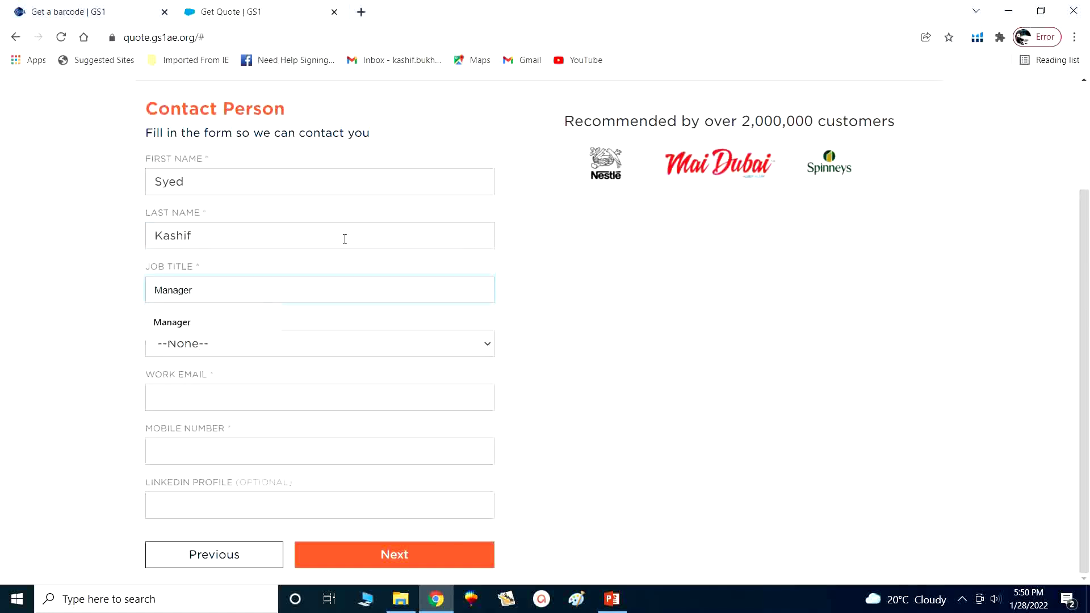
key(Return)
key(Tab)
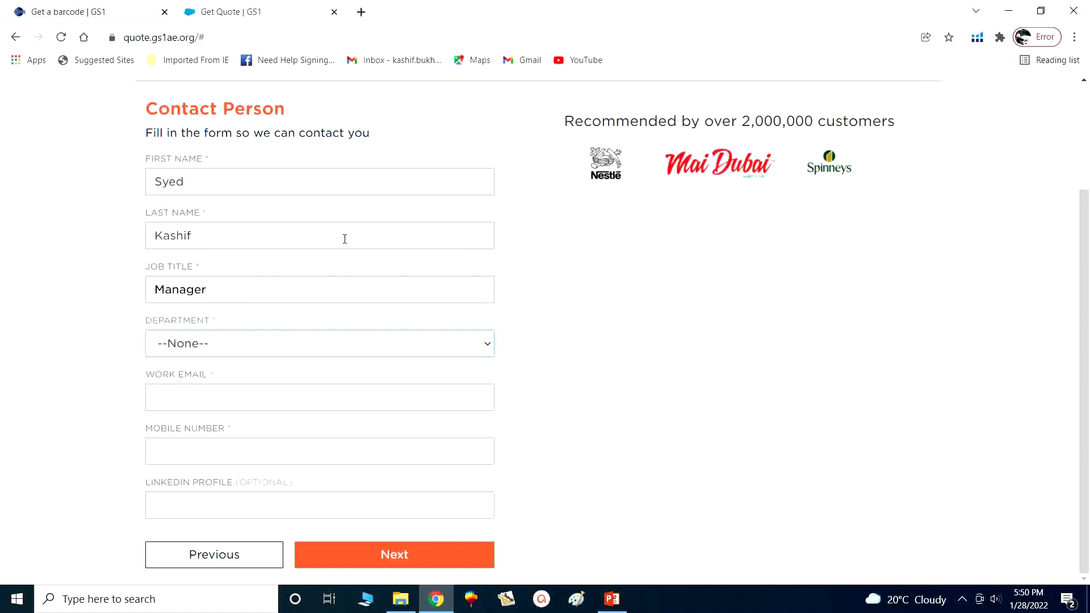
click(227, 356)
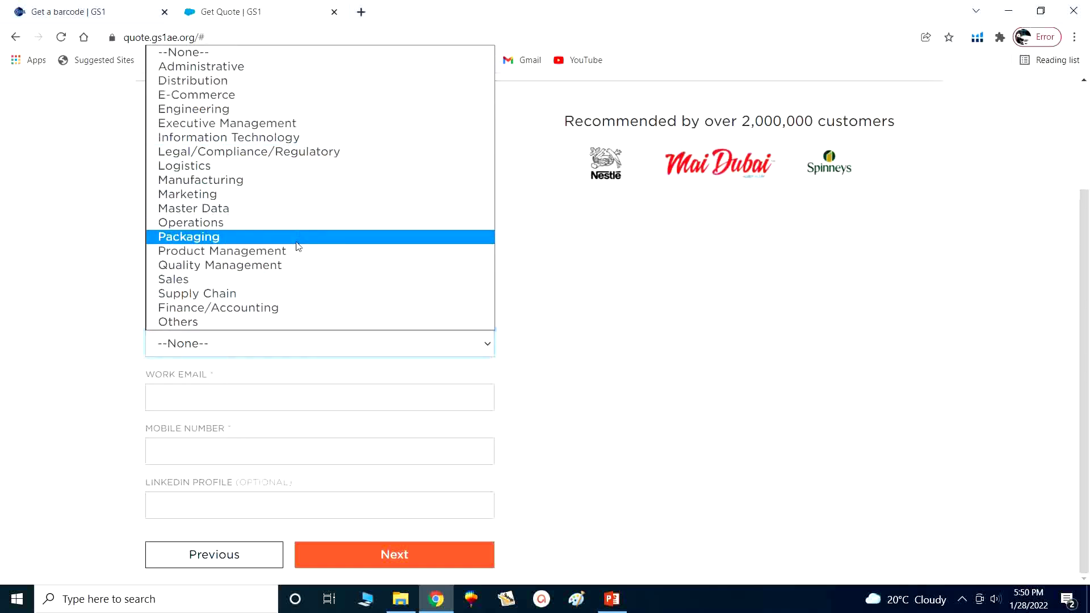
click(354, 307)
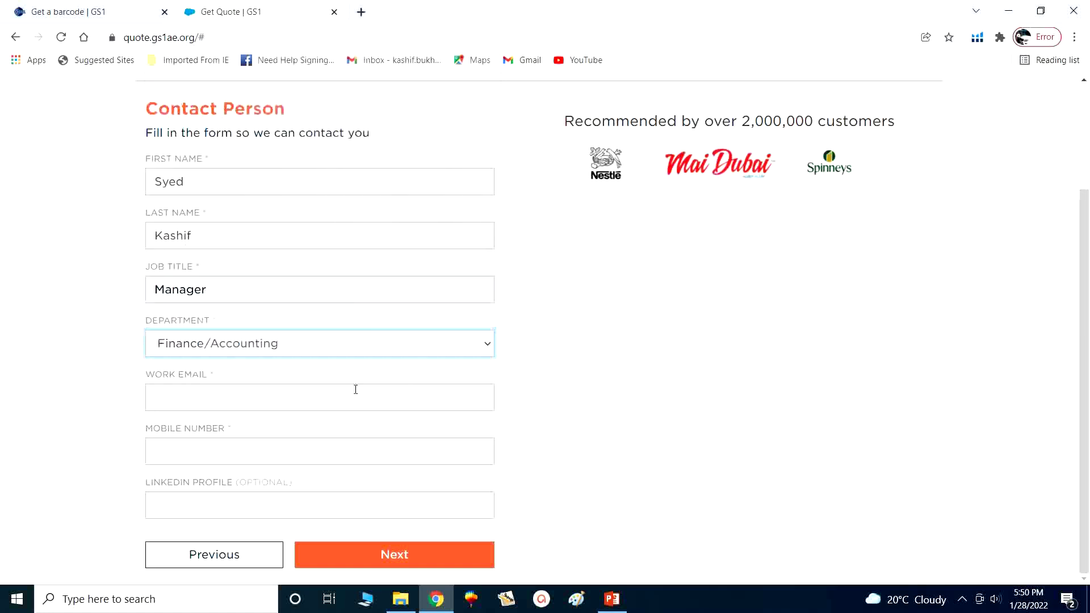
Fill in the work email and the saved mobile number, then continue to Company Profile
click(239, 400)
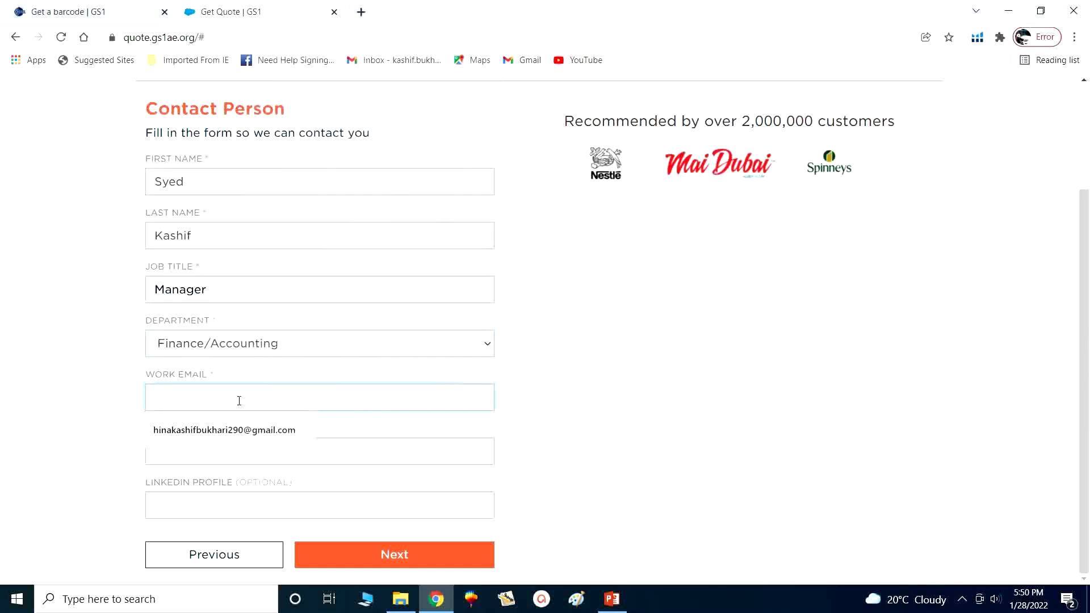
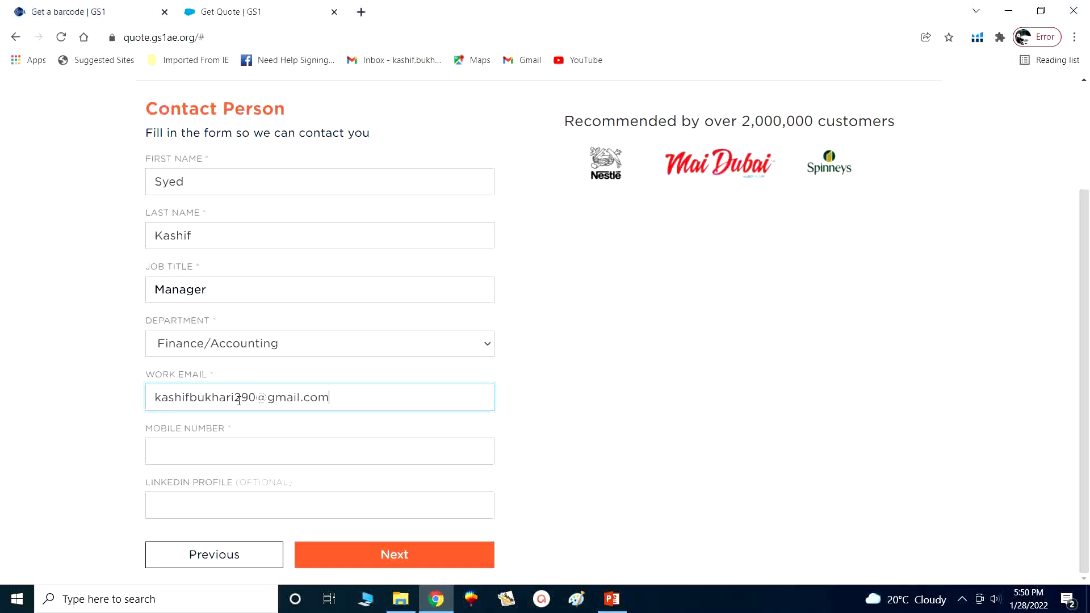
click(239, 450)
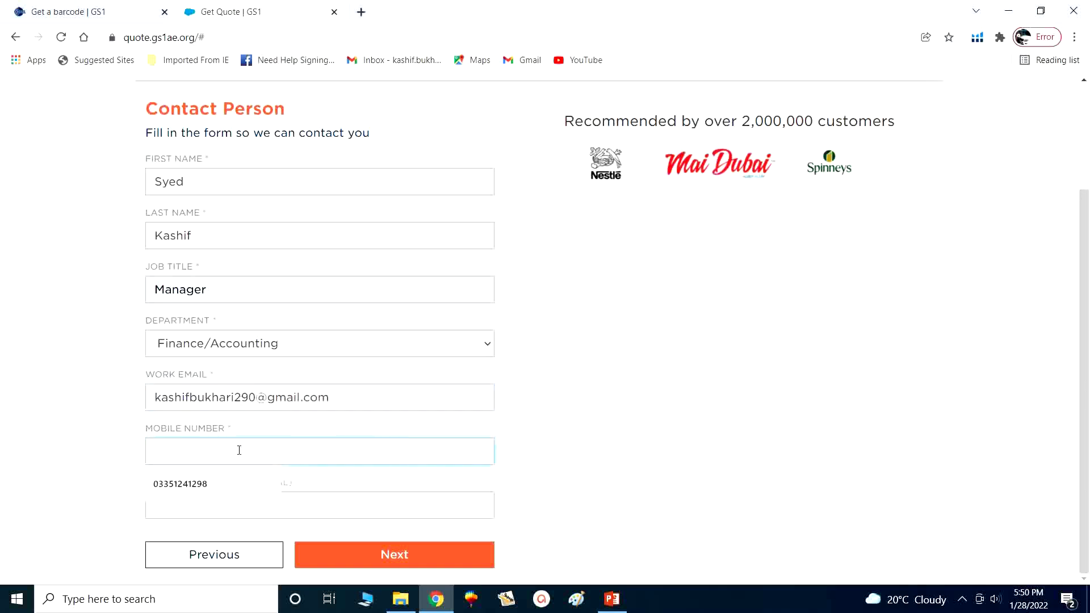
click(231, 482)
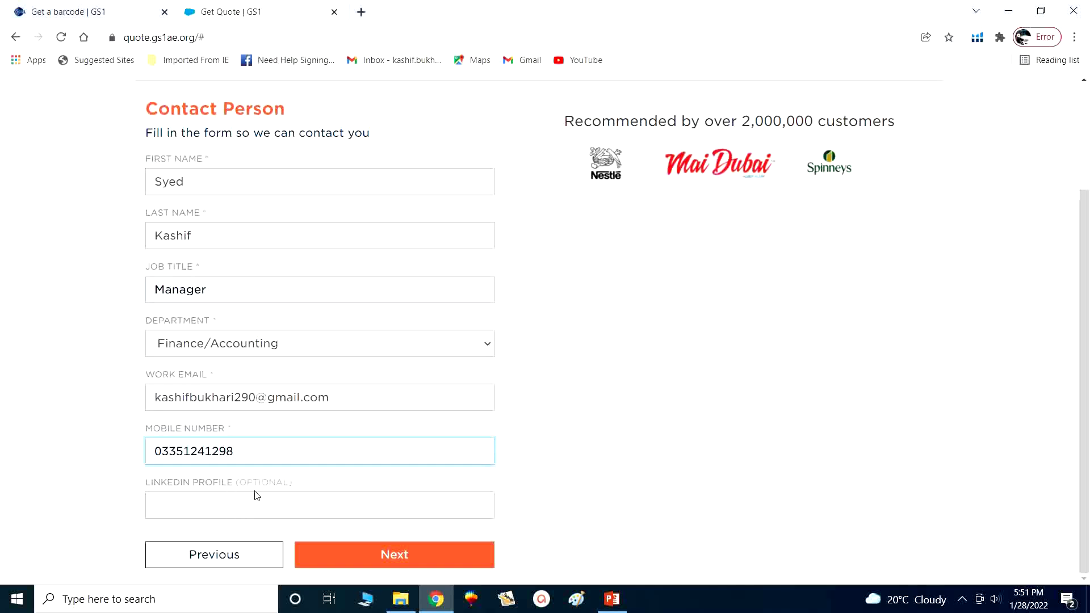
click(380, 564)
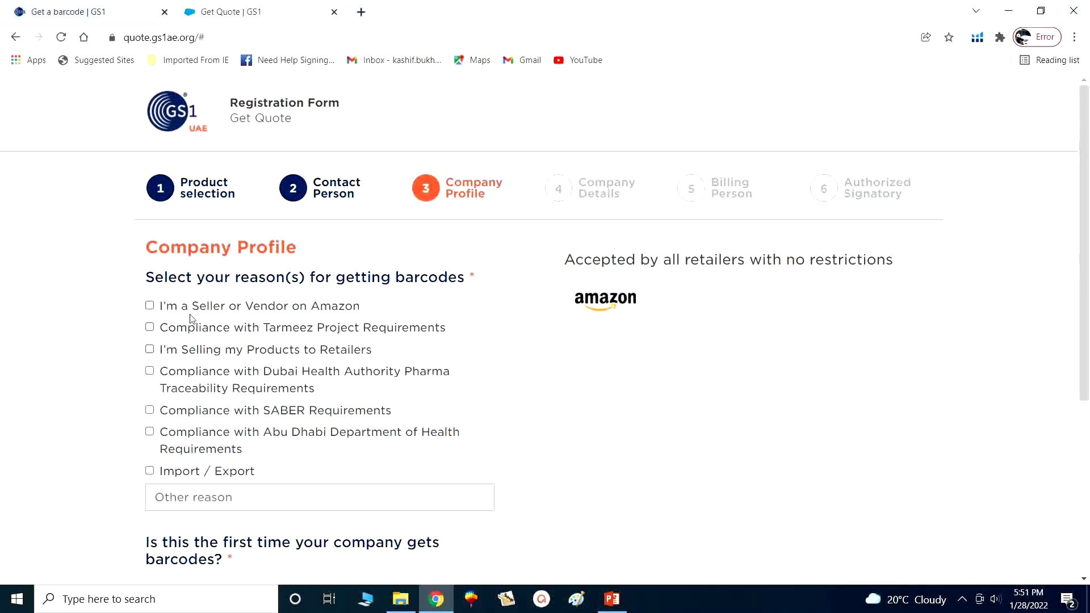
Choose Import / Export as the barcode reason instead of selling on Amazon
click(152, 307)
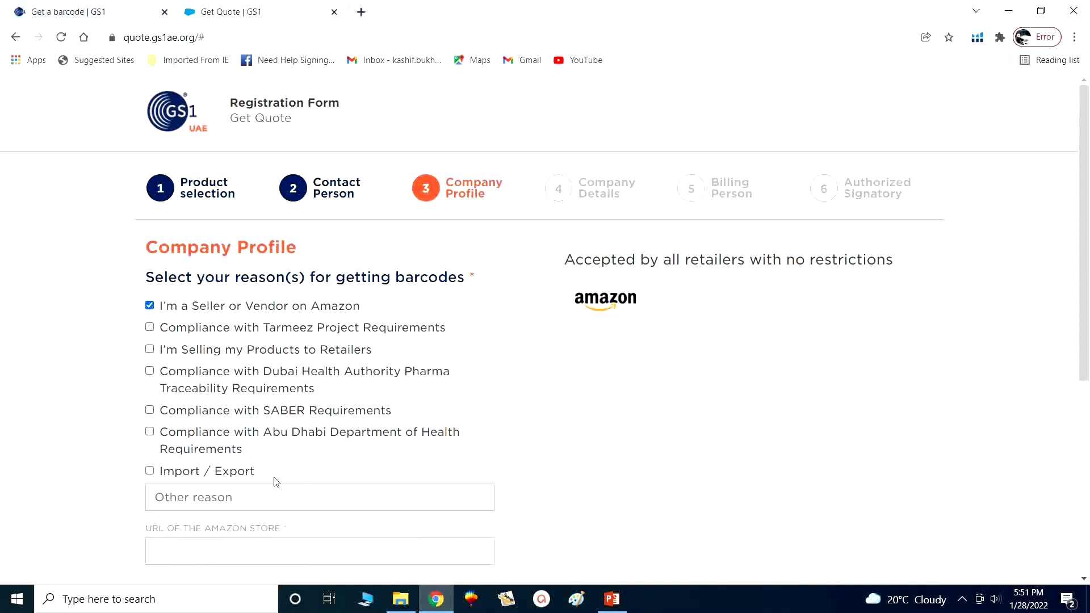
scroll(275, 481, down, 1)
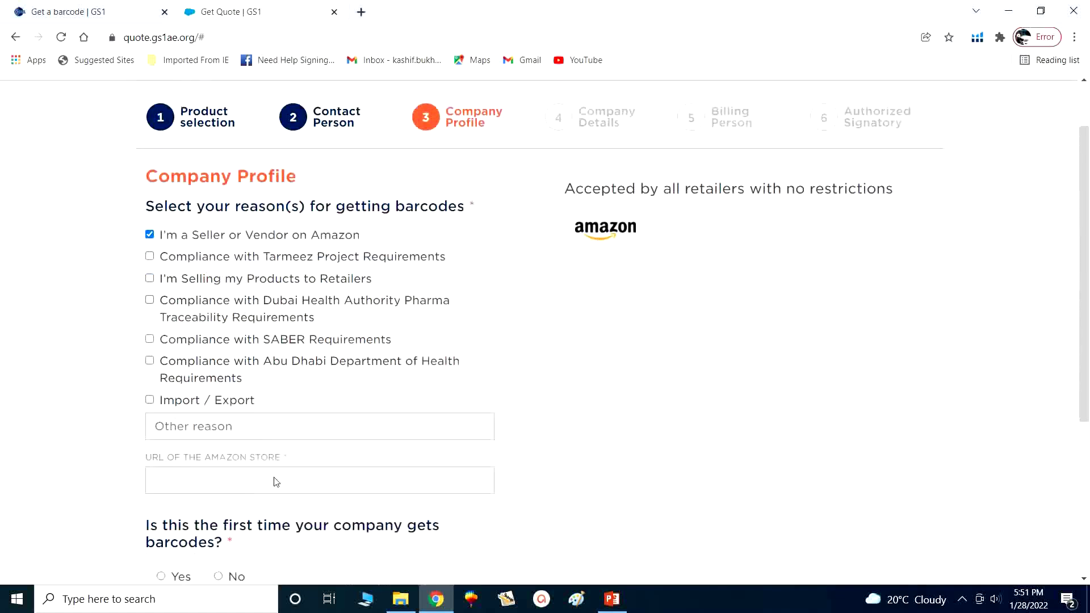
click(180, 477)
click(150, 235)
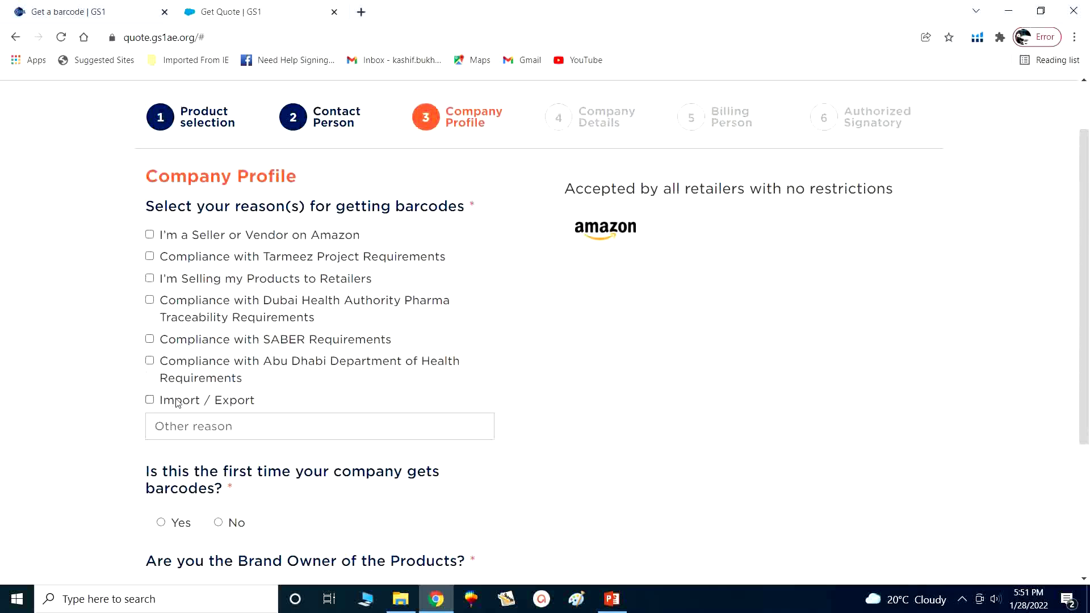
click(150, 400)
Answer Yes to first-time barcodes and brand owner, No to the FDA UDI question, and continue
scroll(403, 447, down, 4)
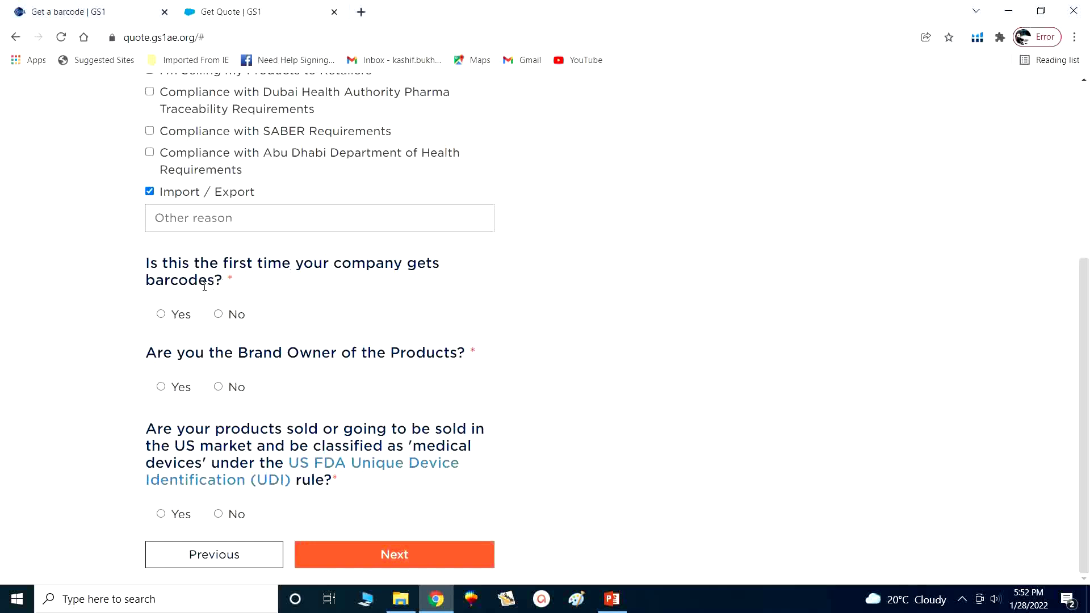
click(161, 314)
click(161, 387)
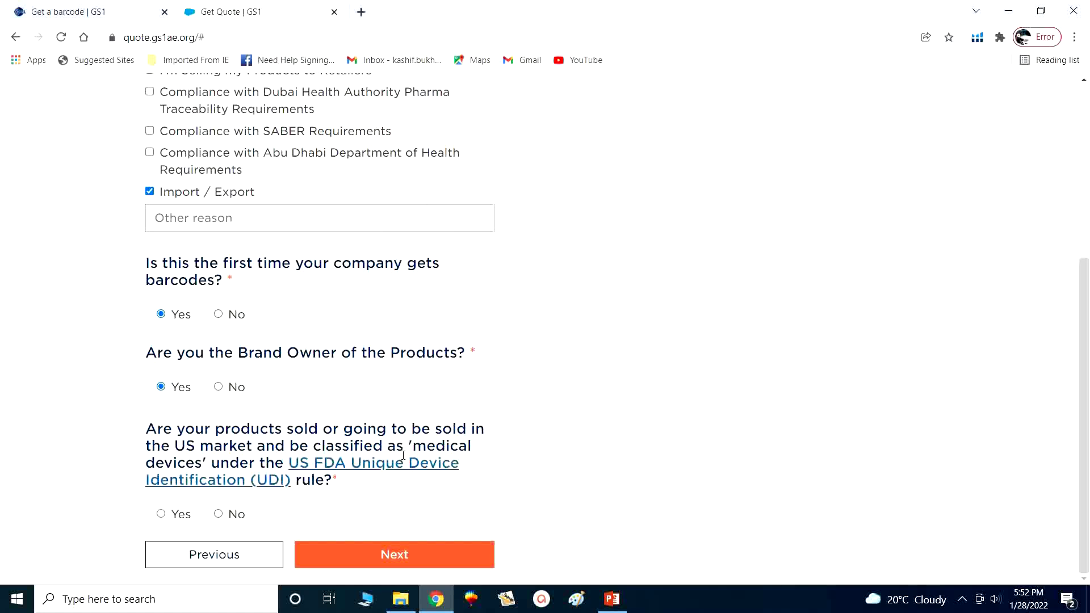
click(220, 515)
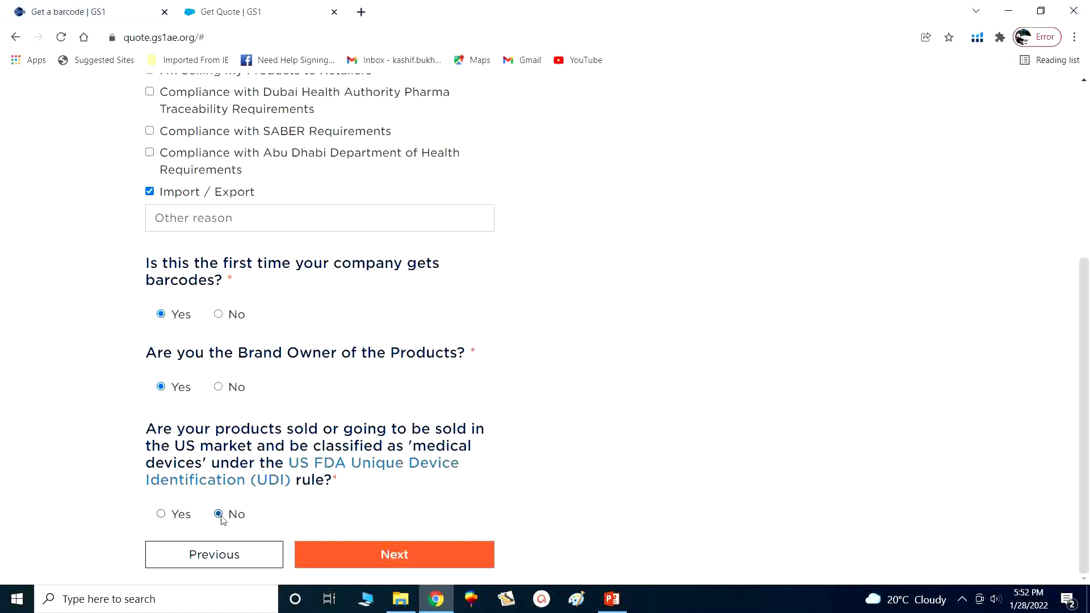
click(390, 556)
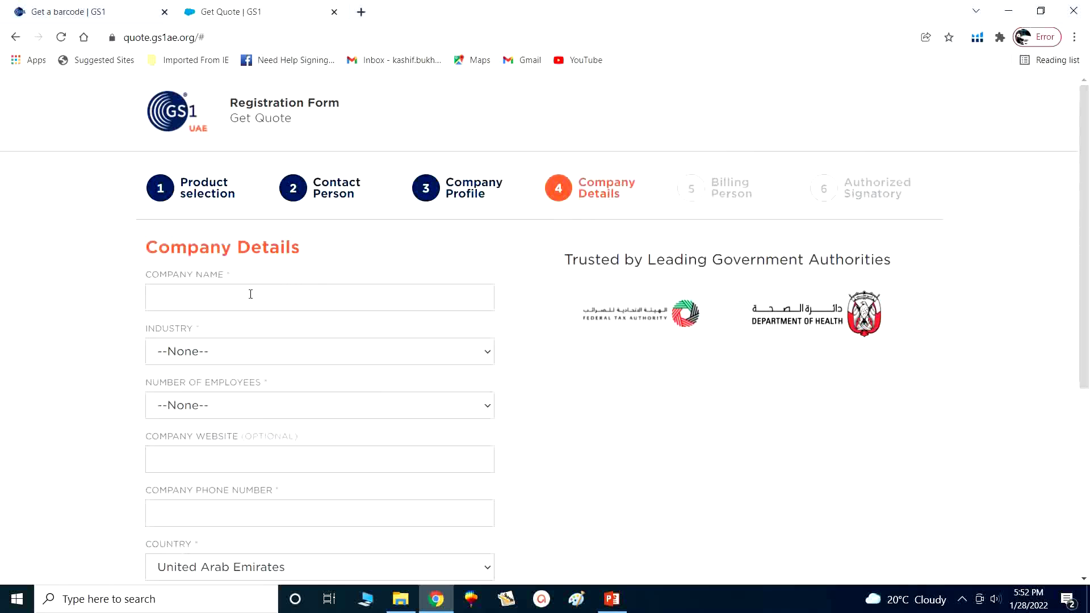
Enter company name SKB and set the industry to Environmental
click(429, 295)
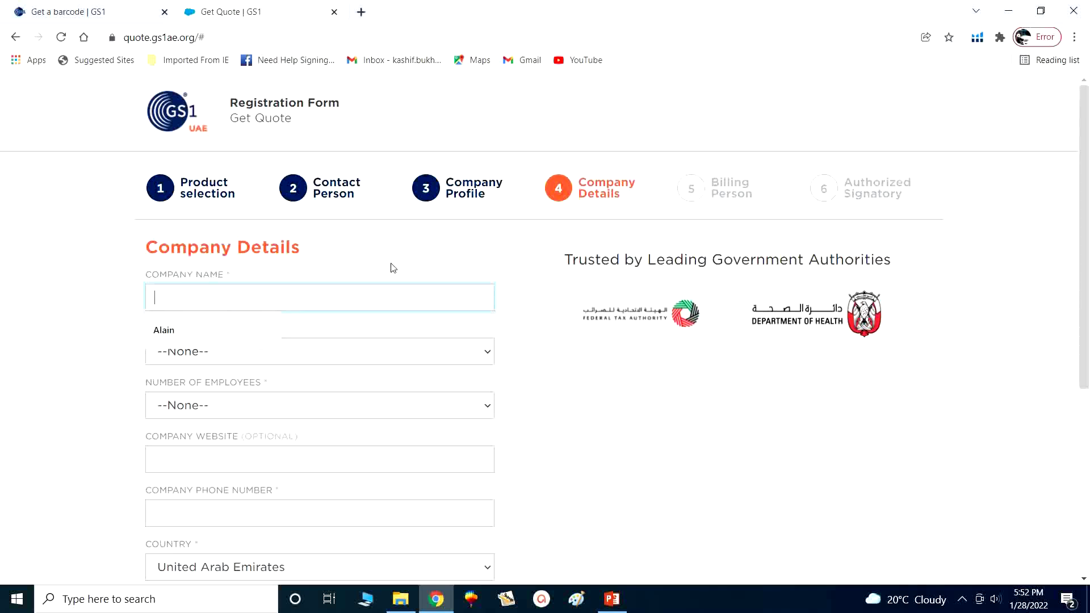
text(SKB)
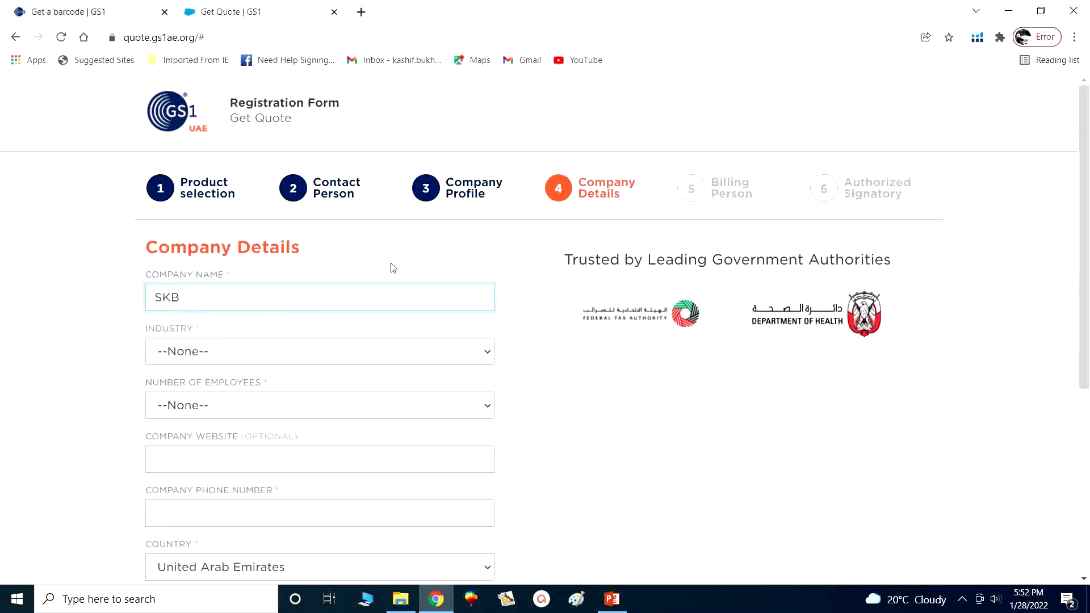
click(344, 348)
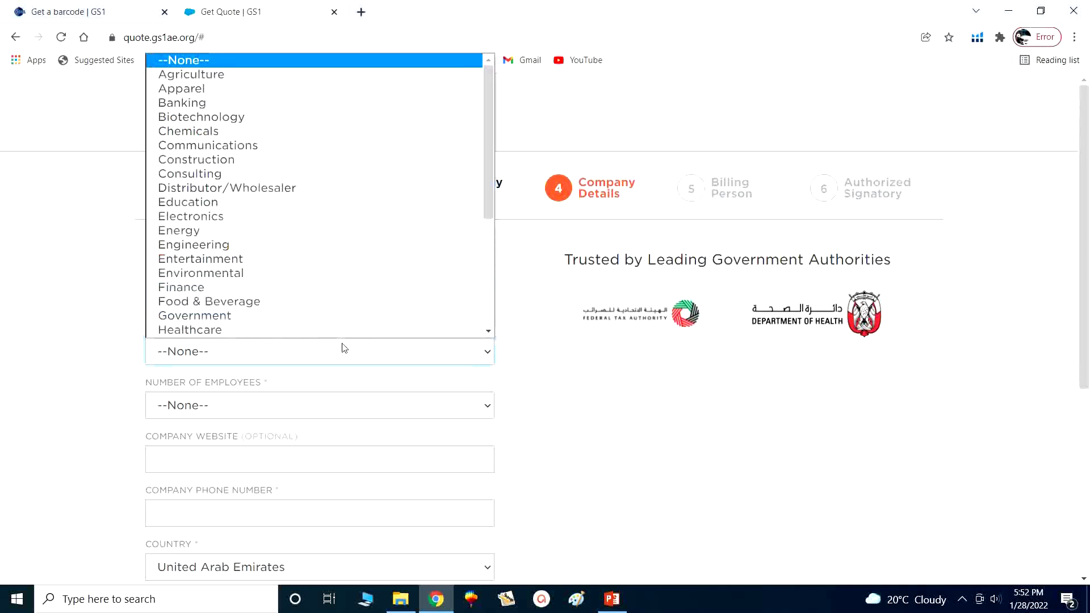
scroll(321, 336, down, 1)
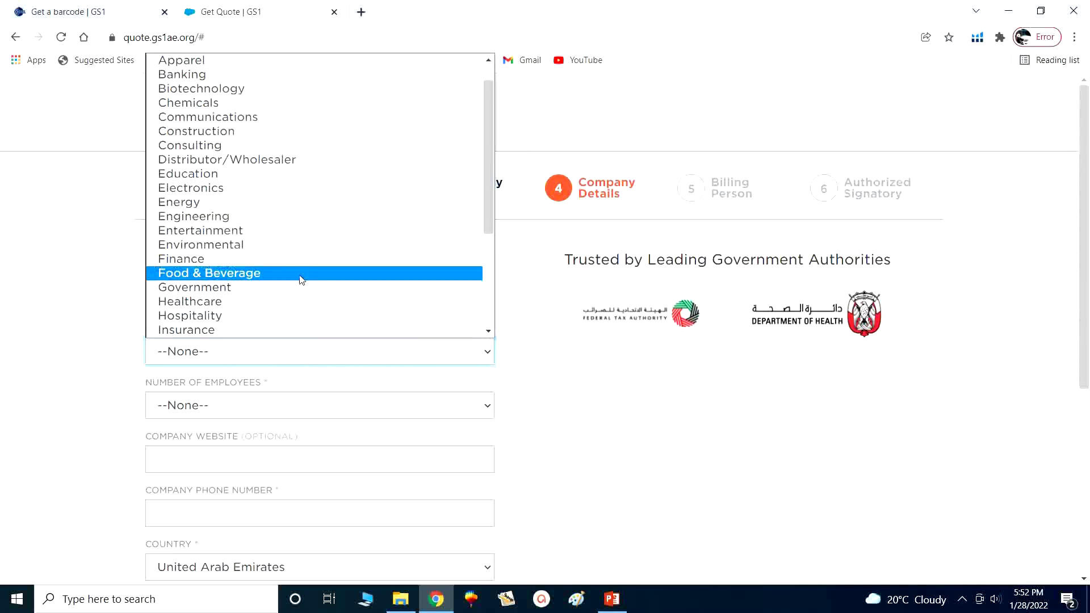
click(292, 243)
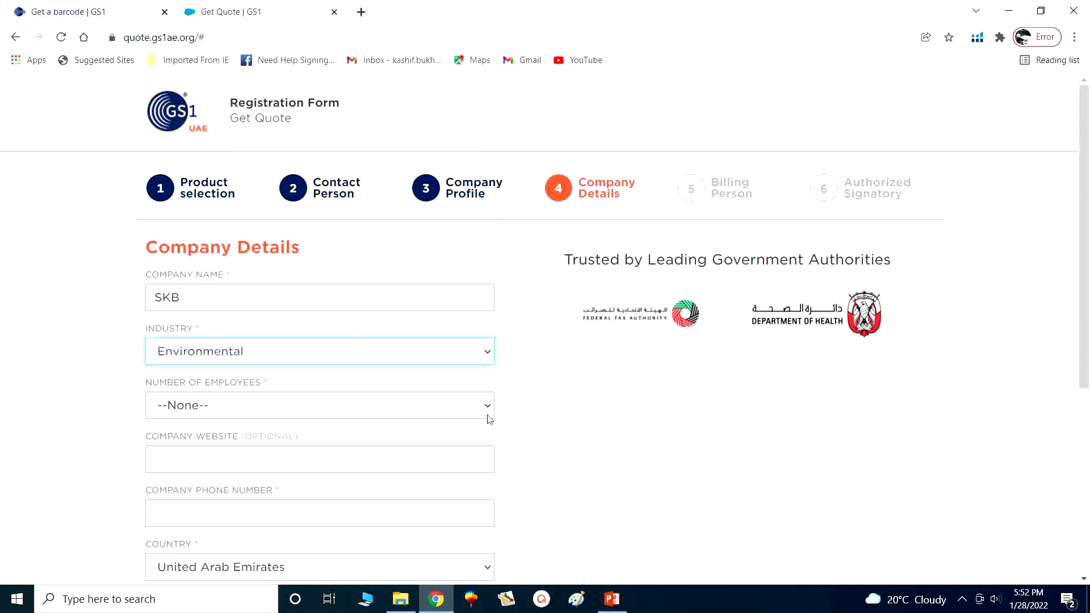
Set the number of employees to 50-199 and fill the company phone from the saved suggestion
click(259, 413)
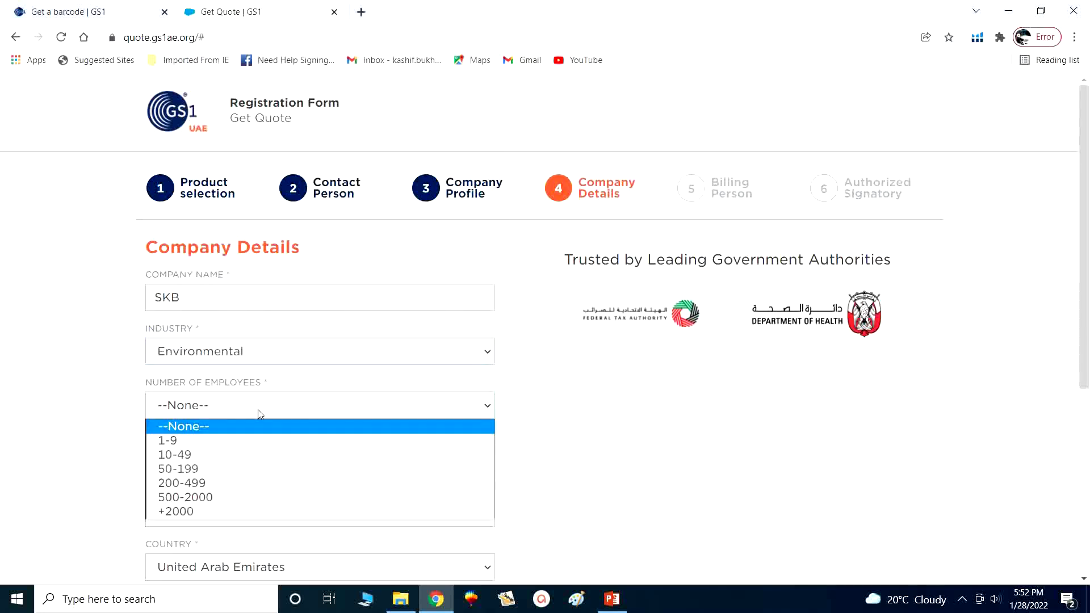
click(269, 475)
click(221, 407)
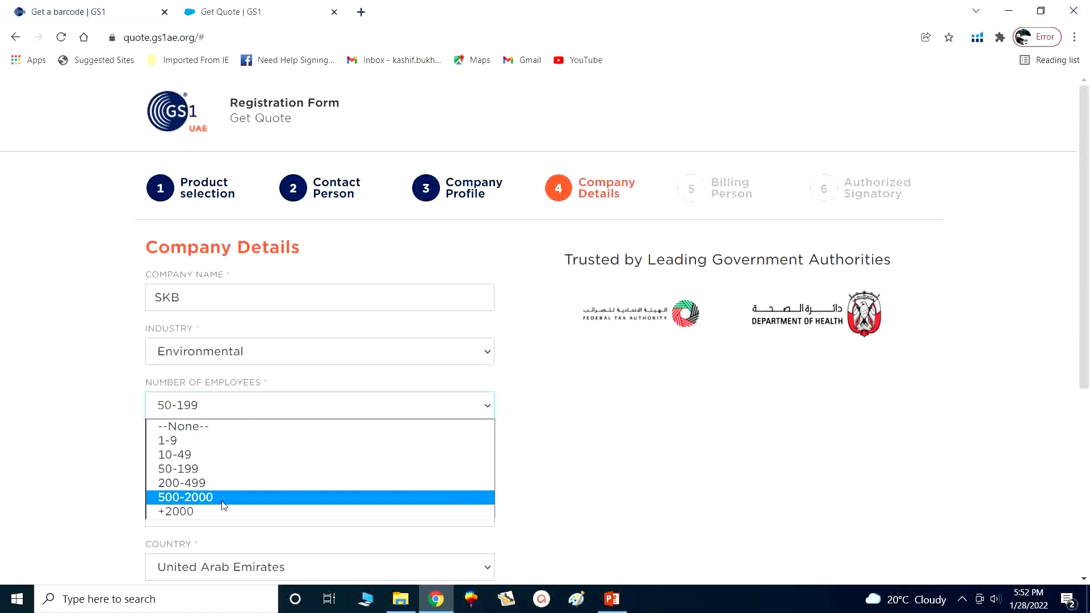
click(226, 466)
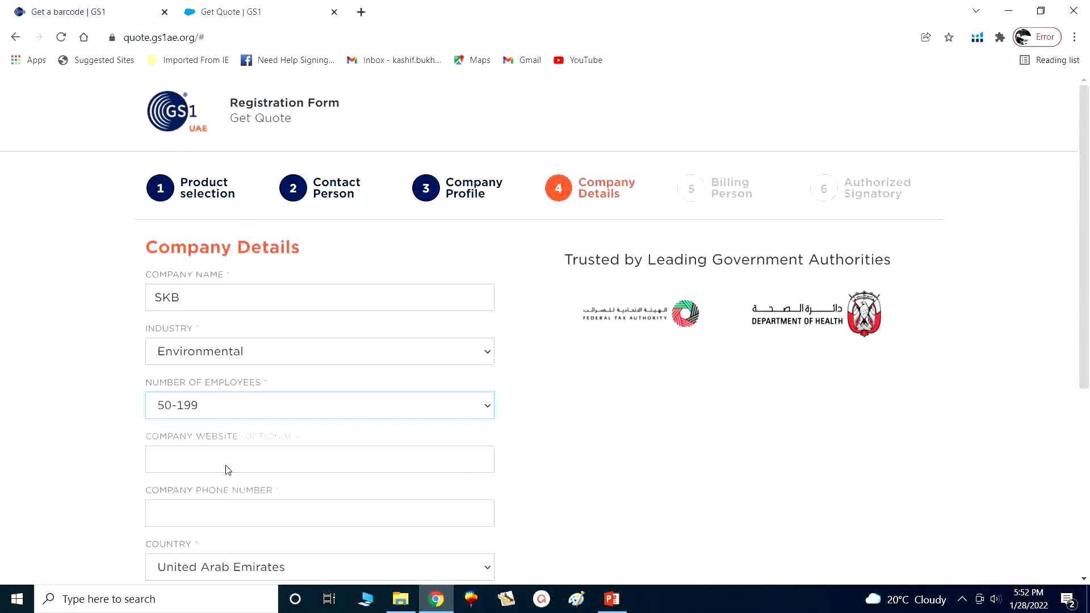
scroll(522, 461, down, 3)
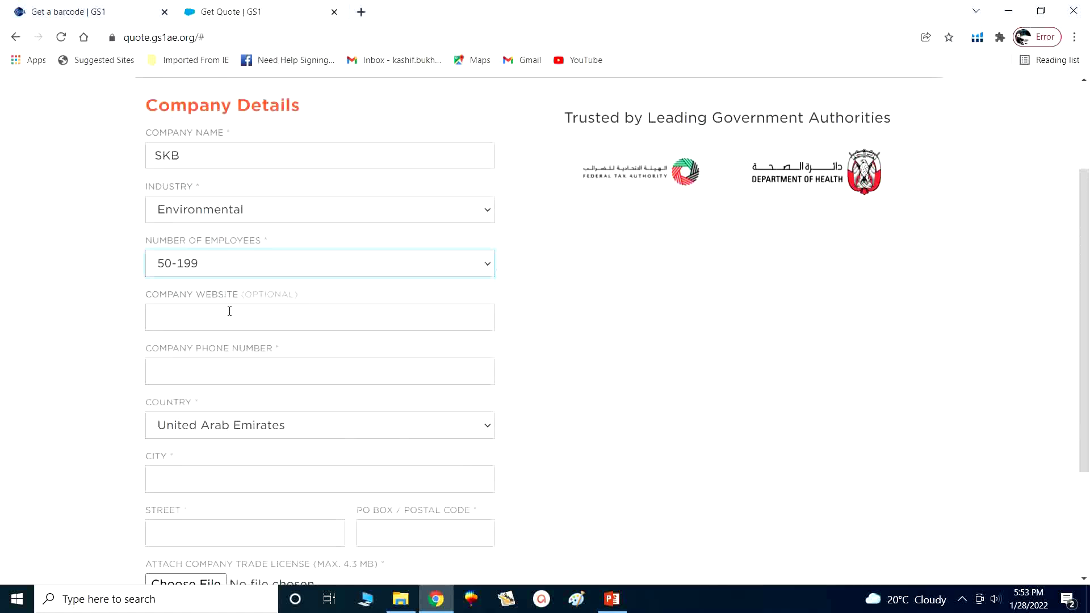
click(229, 311)
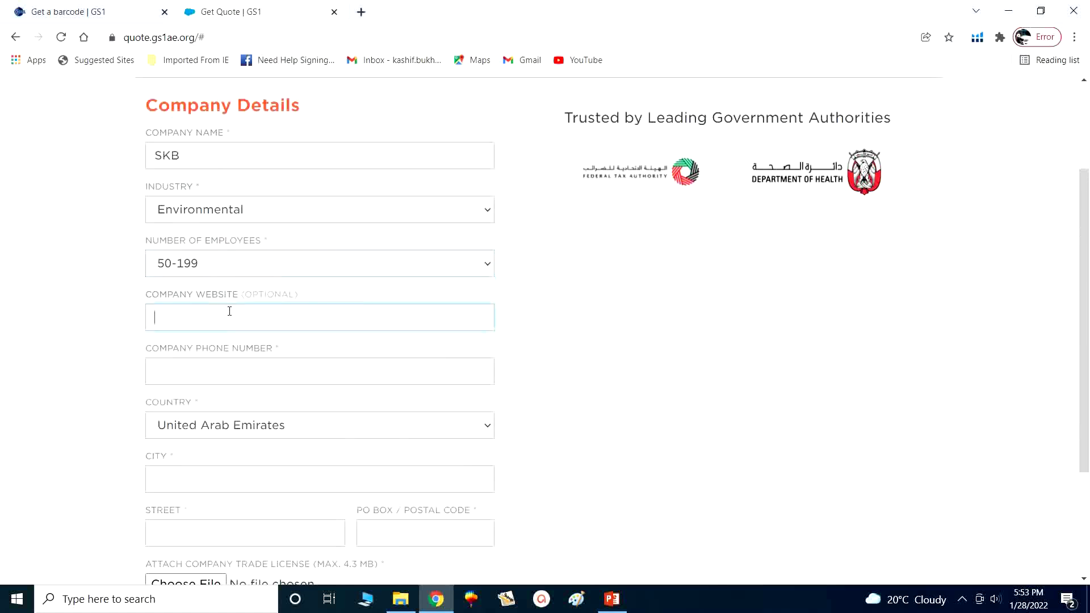
click(273, 377)
click(272, 404)
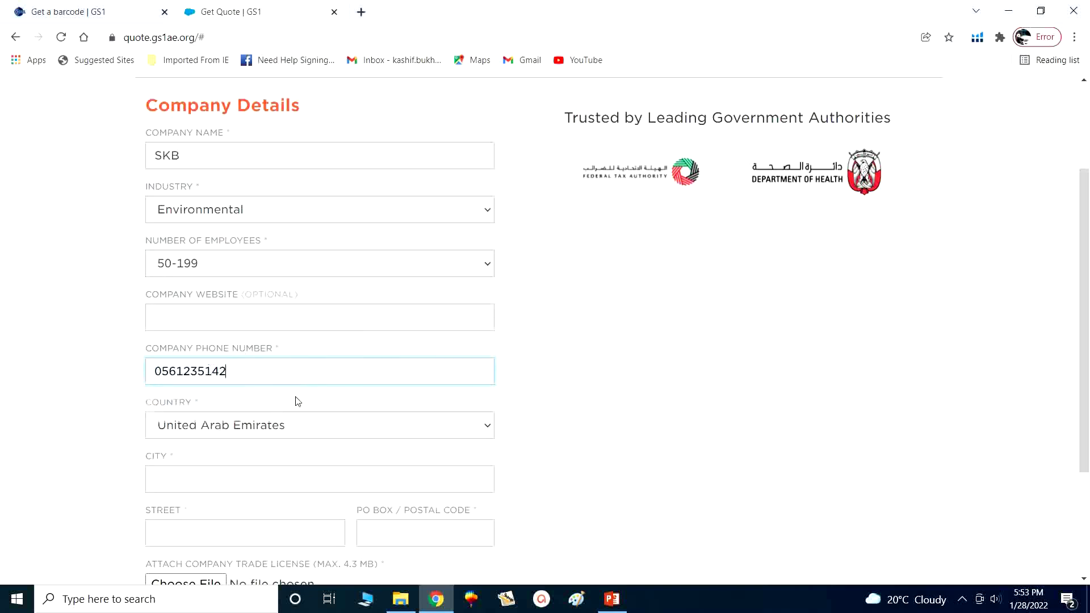
Keep United Arab Emirates as country, accept suggested city and PO box, and type the street
click(323, 432)
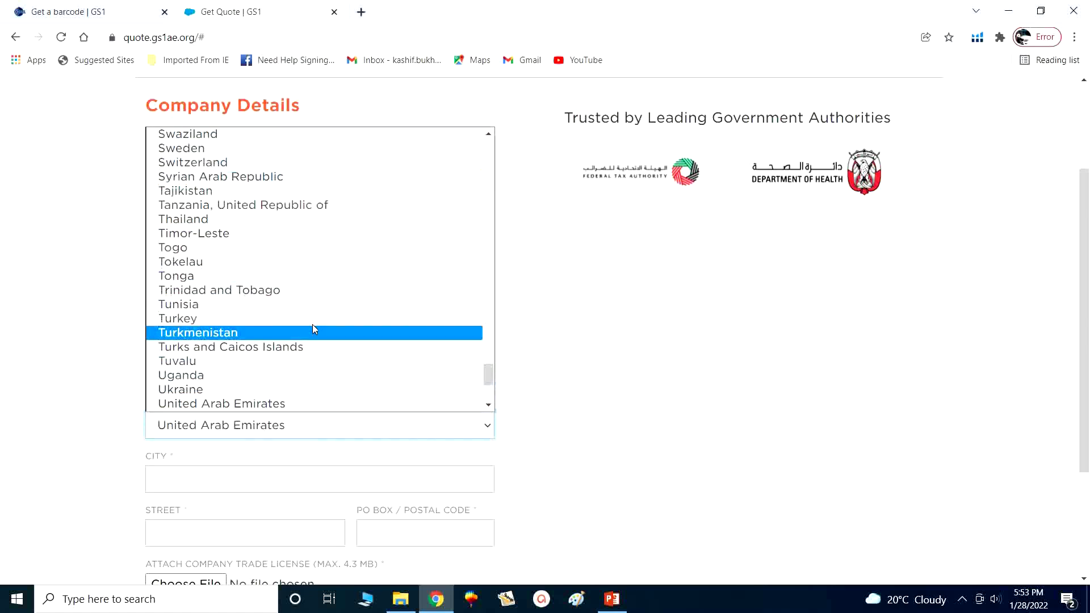
click(309, 402)
scroll(322, 435, down, 3)
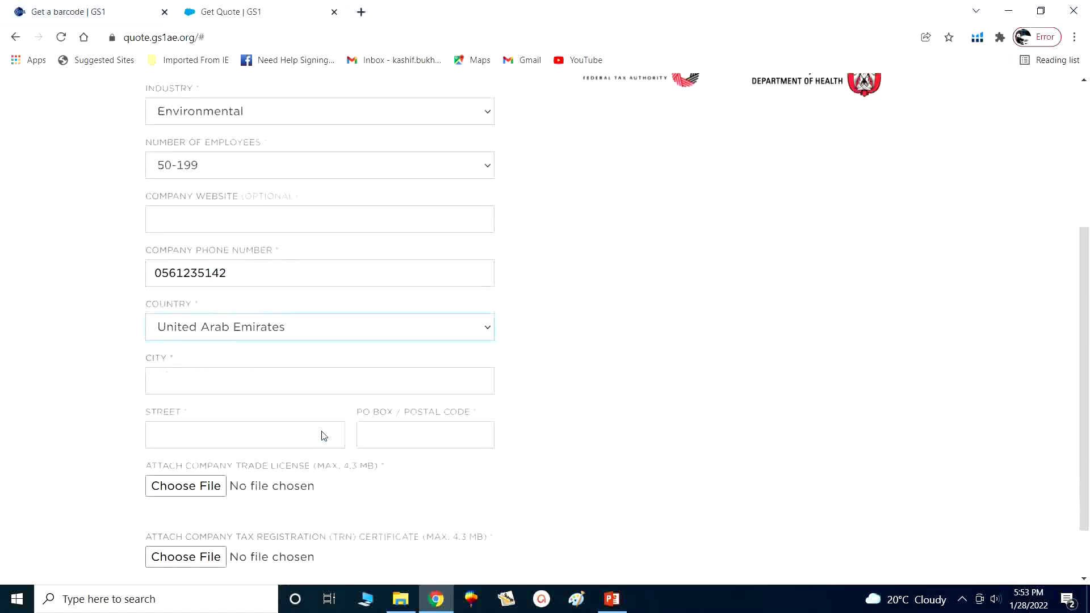
click(255, 333)
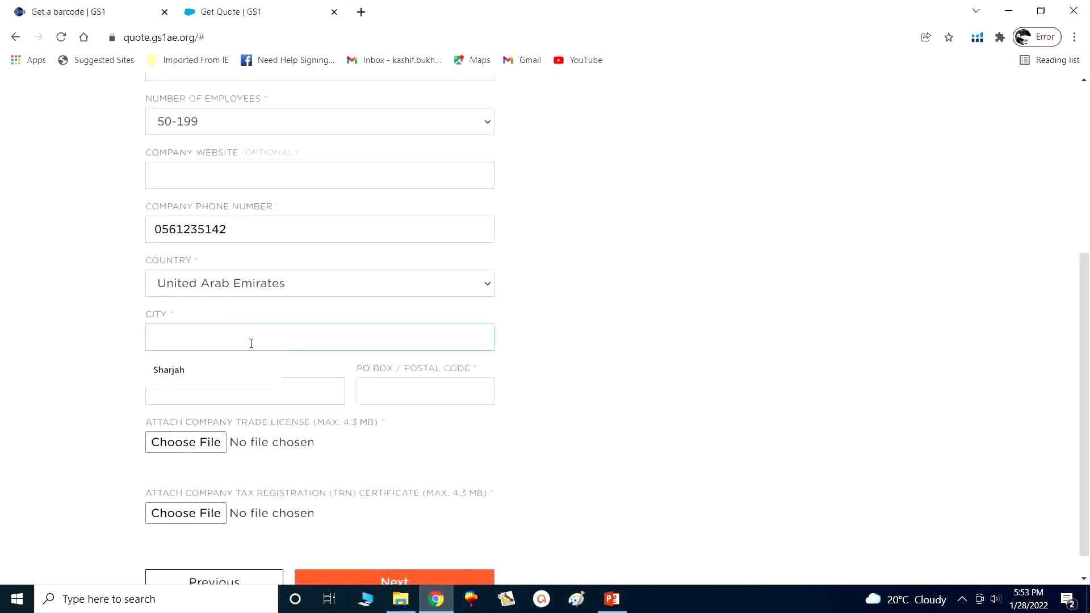
click(243, 369)
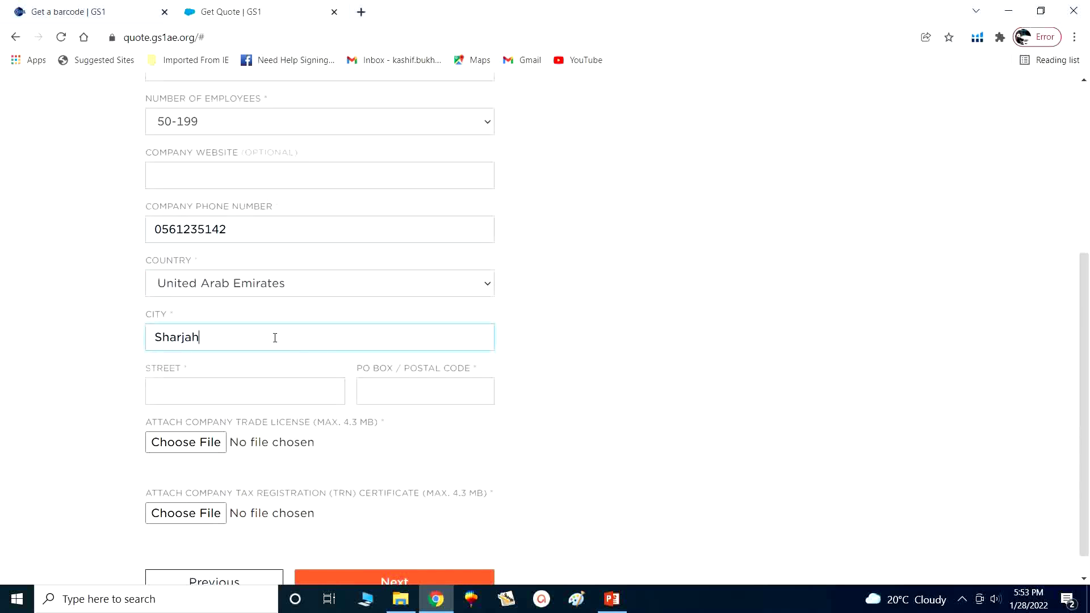
click(243, 387)
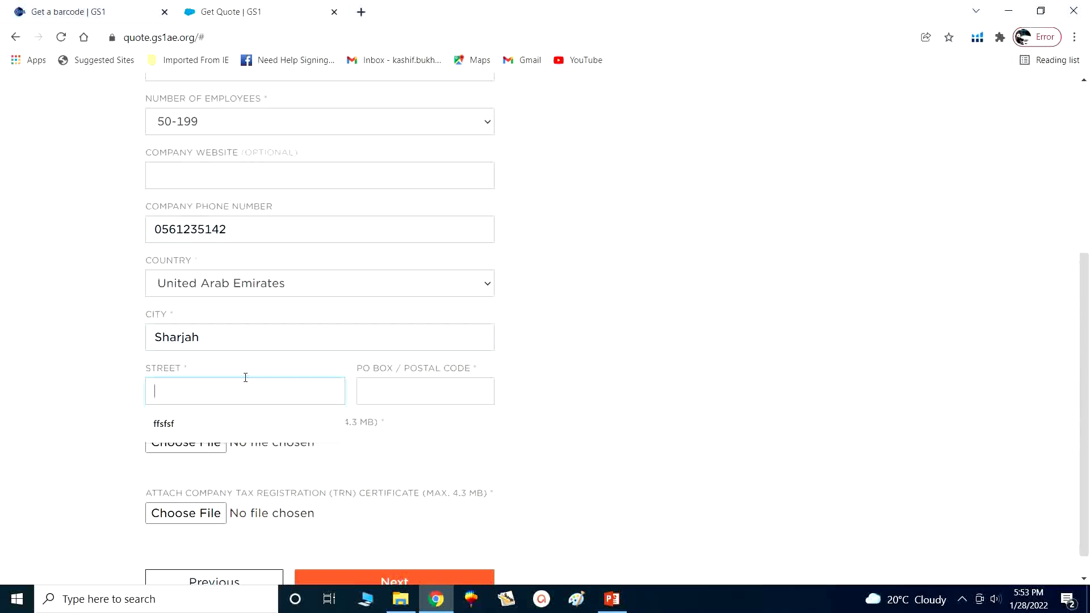
text(a)
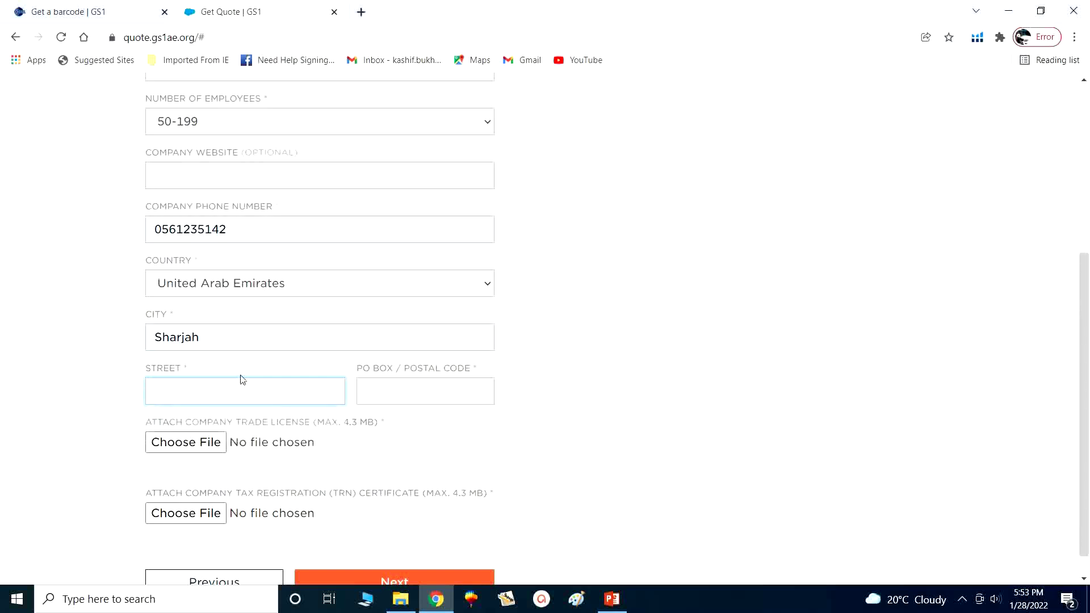
text(l majaz)
click(401, 395)
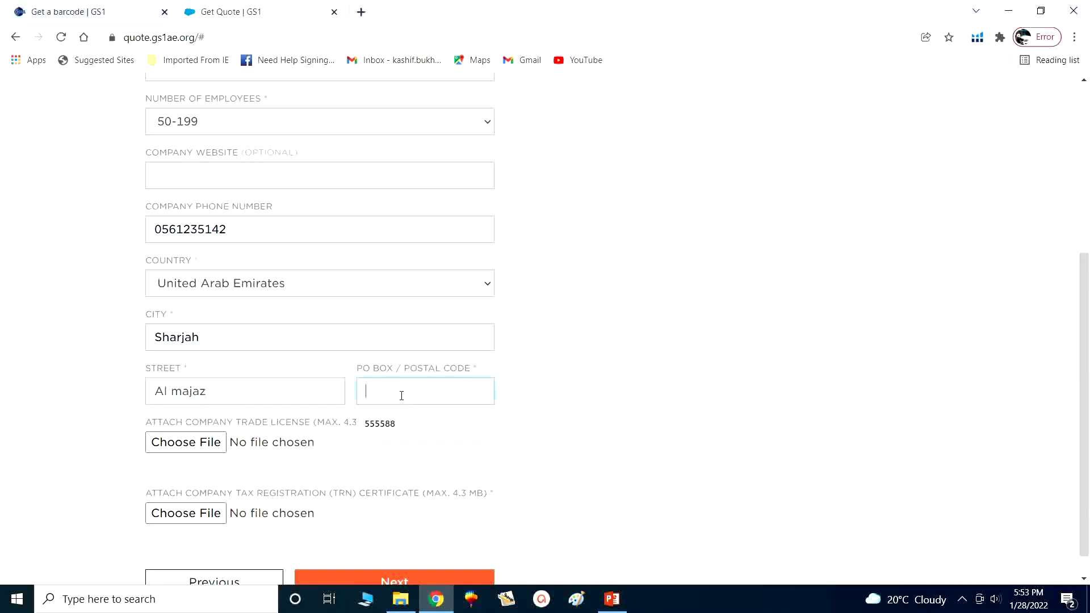
click(389, 423)
Attach DSC_0002.jpg as the trade license
click(181, 442)
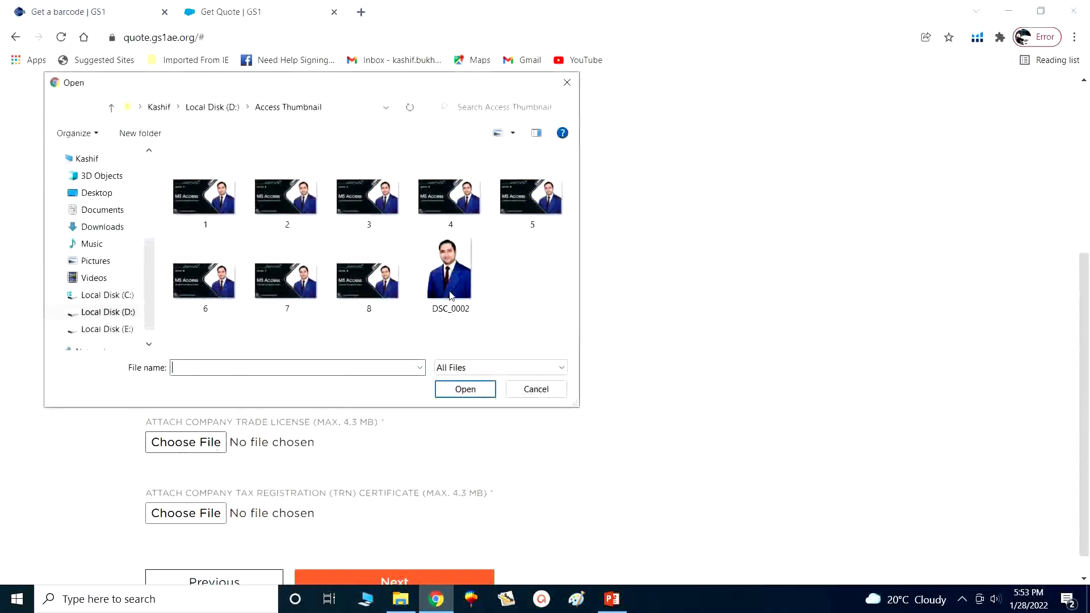
click(450, 292)
click(461, 390)
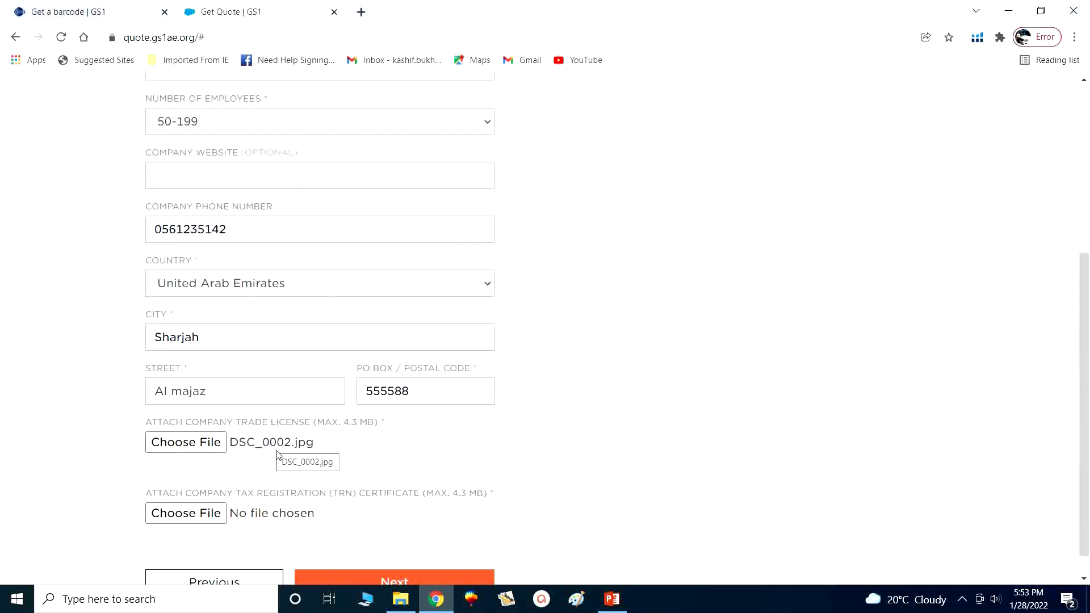
scroll(318, 522, down, 1)
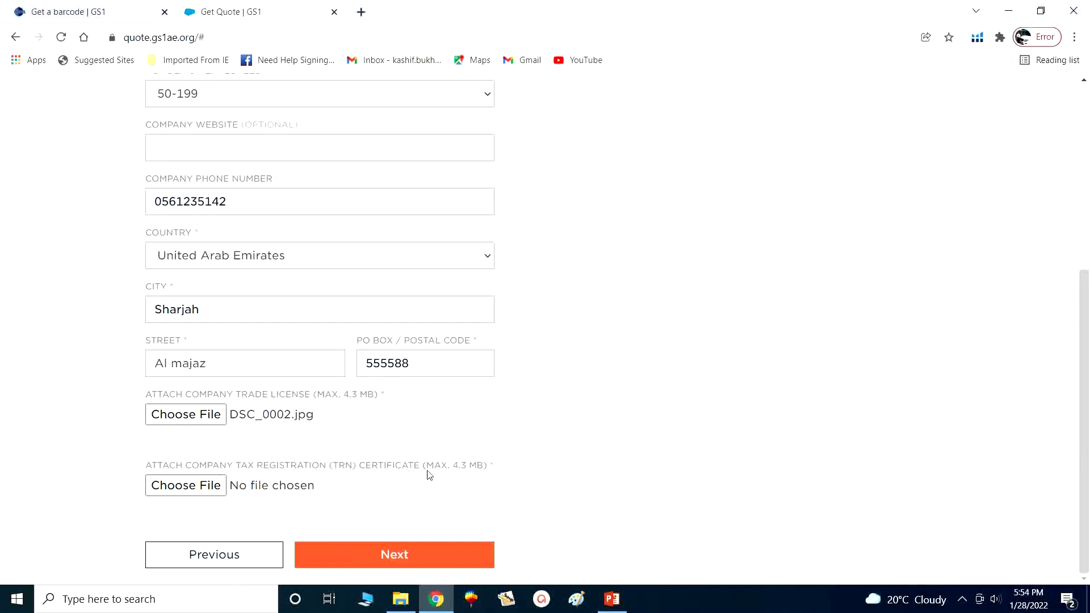
Attach DSC_0002.jpg as the TRN certificate and advance to the Billing Person step
click(223, 486)
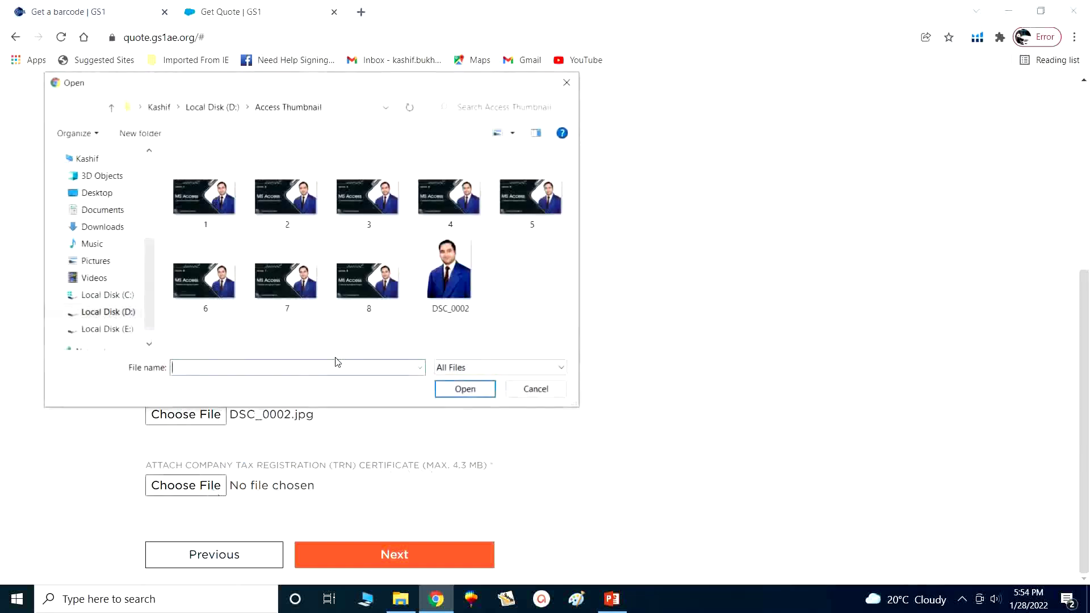
click(449, 273)
click(457, 389)
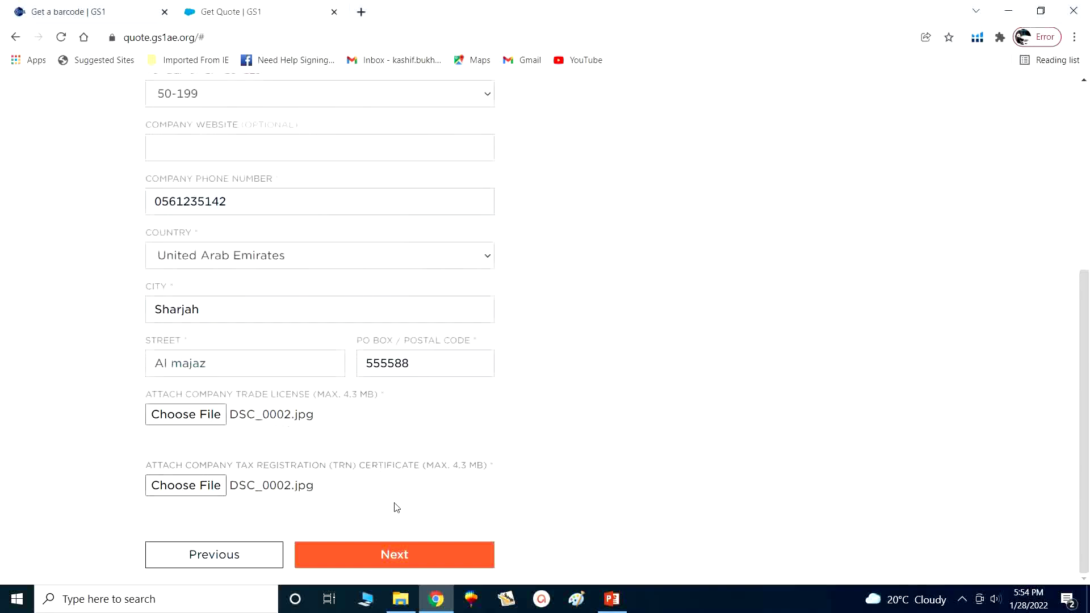
click(380, 548)
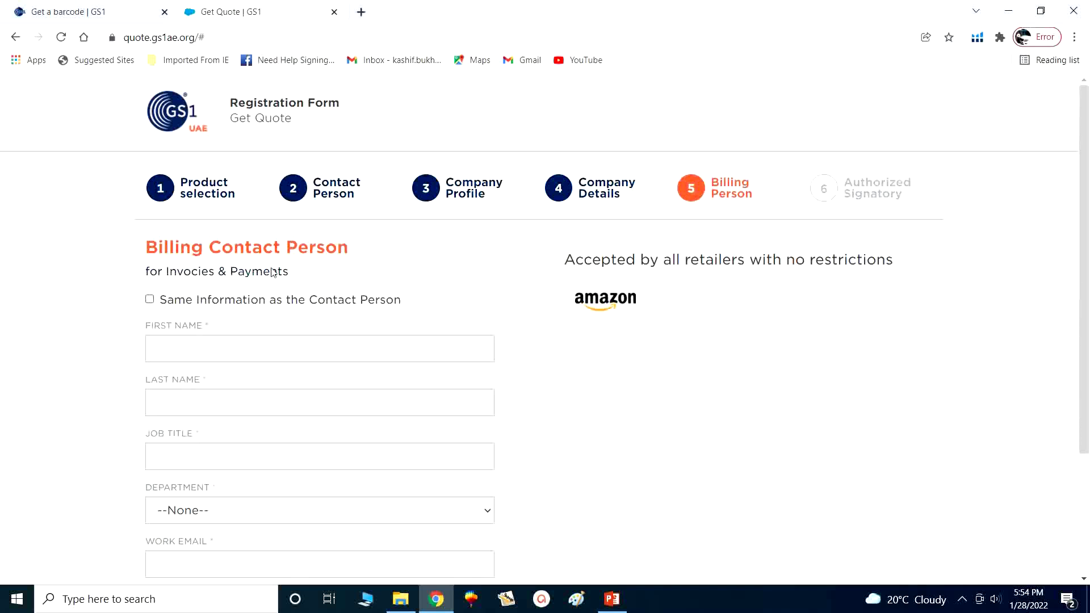
Tick 'Same Information as the Contact Person' for billing and advance to Company Authorized Signatory
click(150, 300)
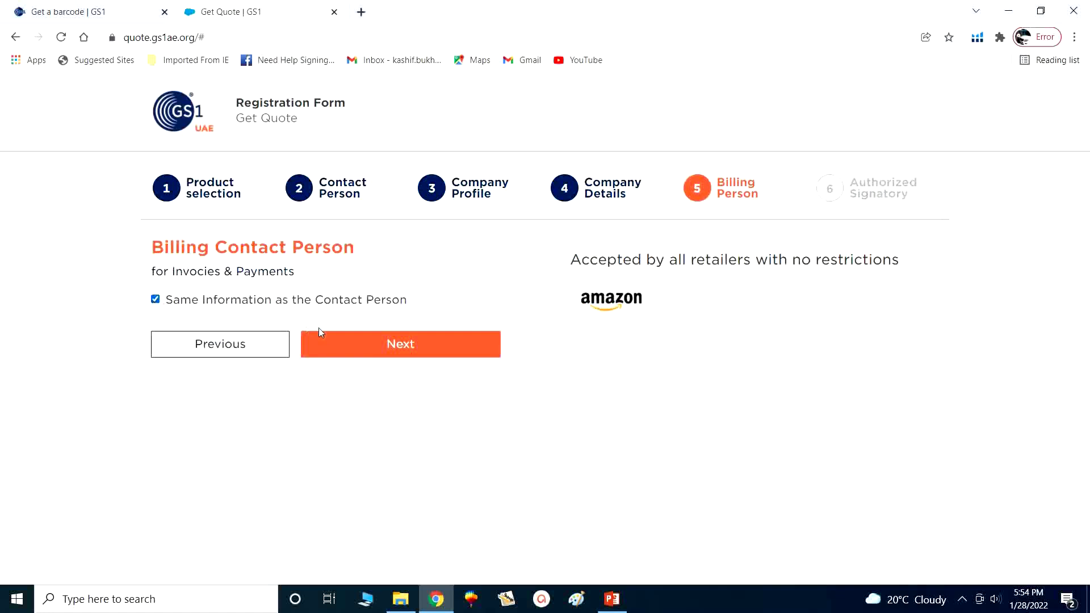
click(156, 299)
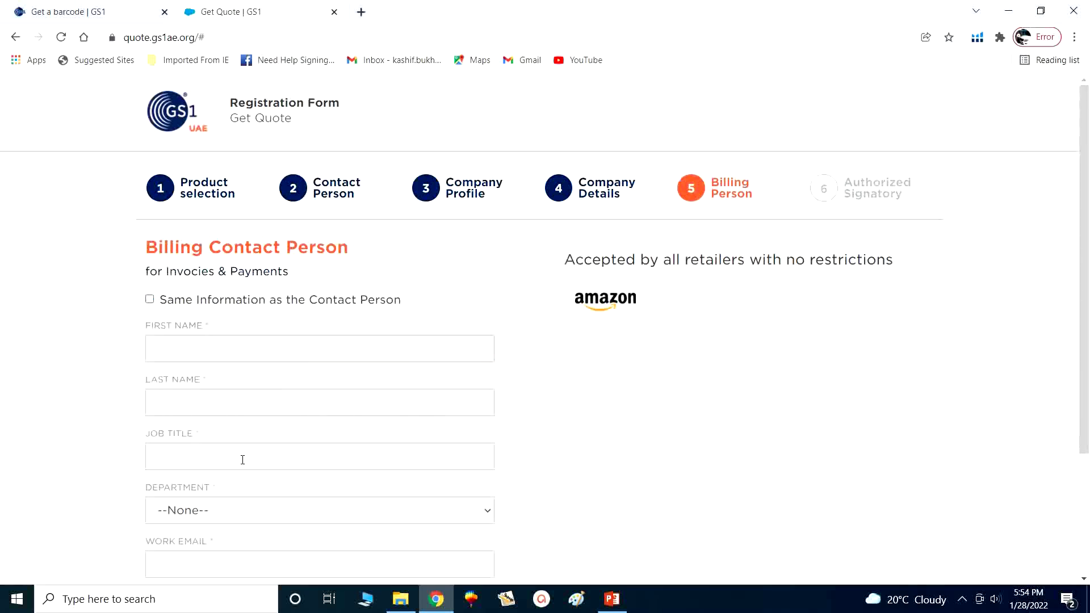
scroll(233, 454, down, 3)
scroll(223, 452, up, 1)
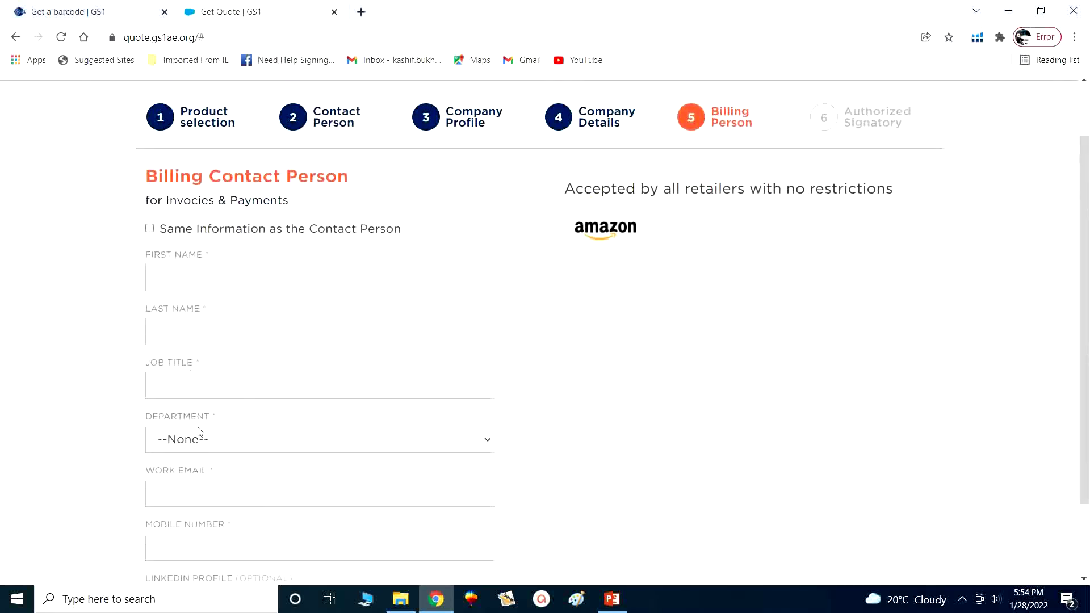
scroll(204, 454, down, 1)
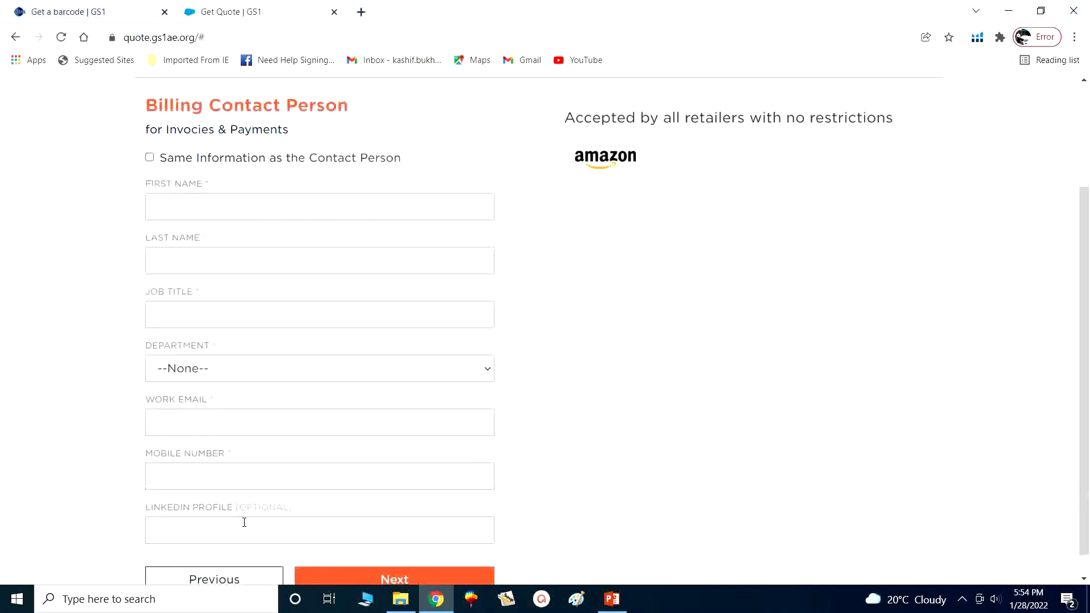
scroll(244, 522, down, 1)
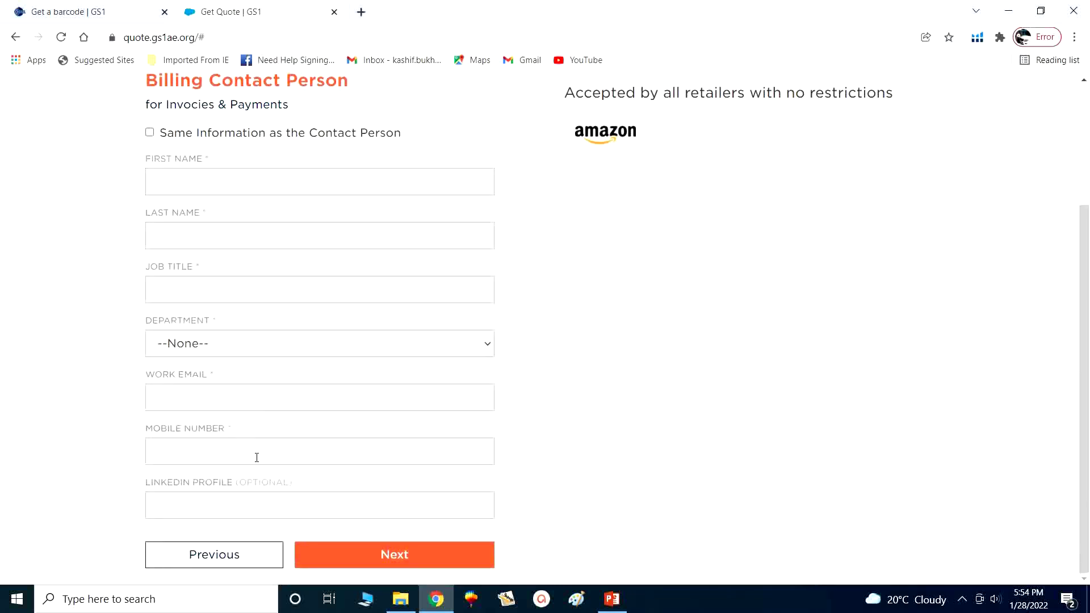
scroll(254, 450, up, 3)
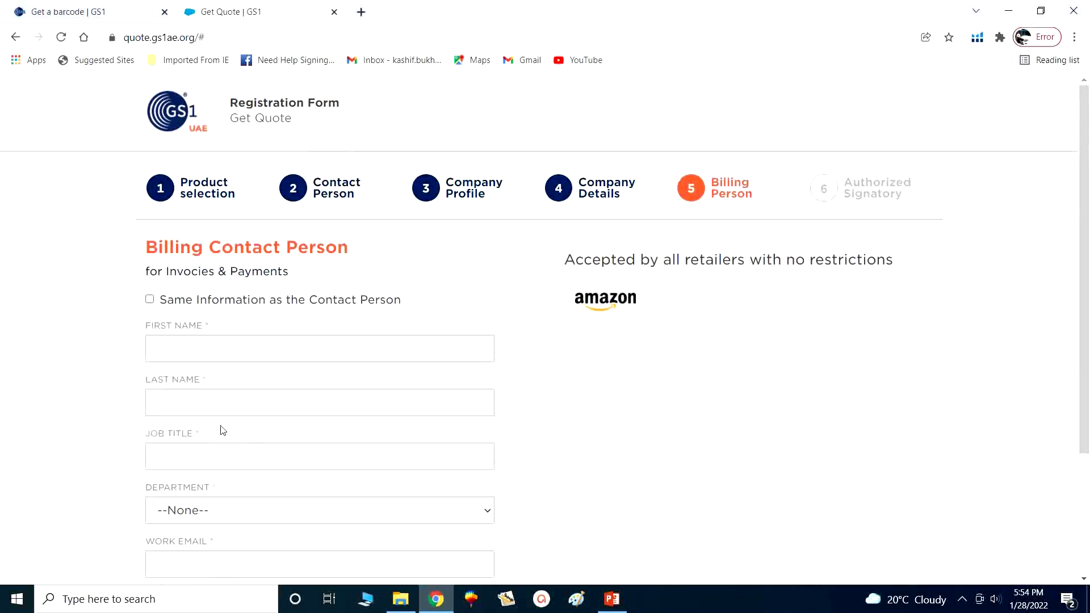
click(150, 300)
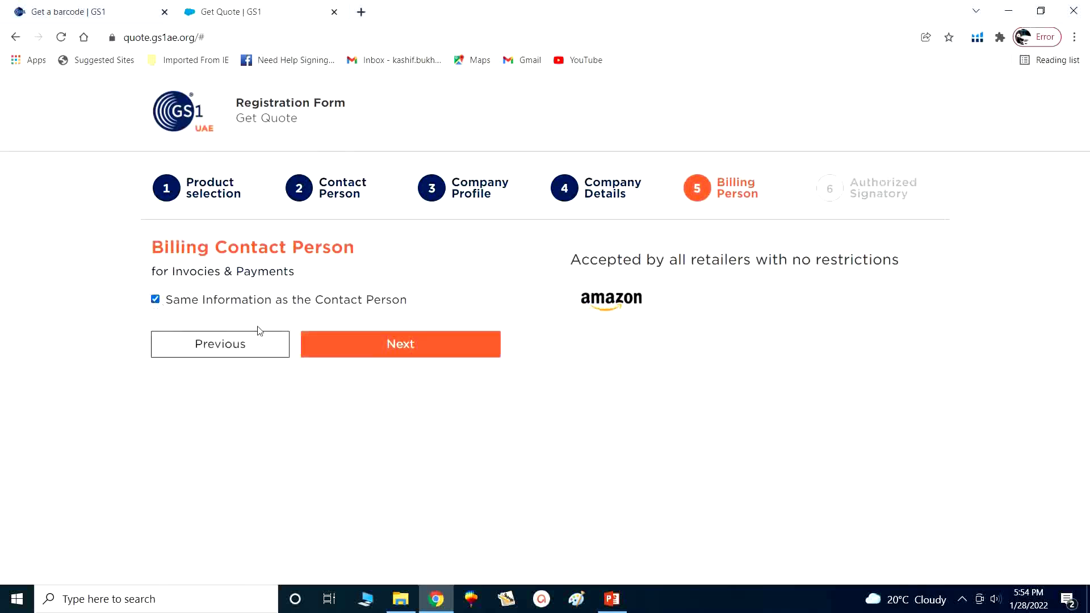
click(377, 343)
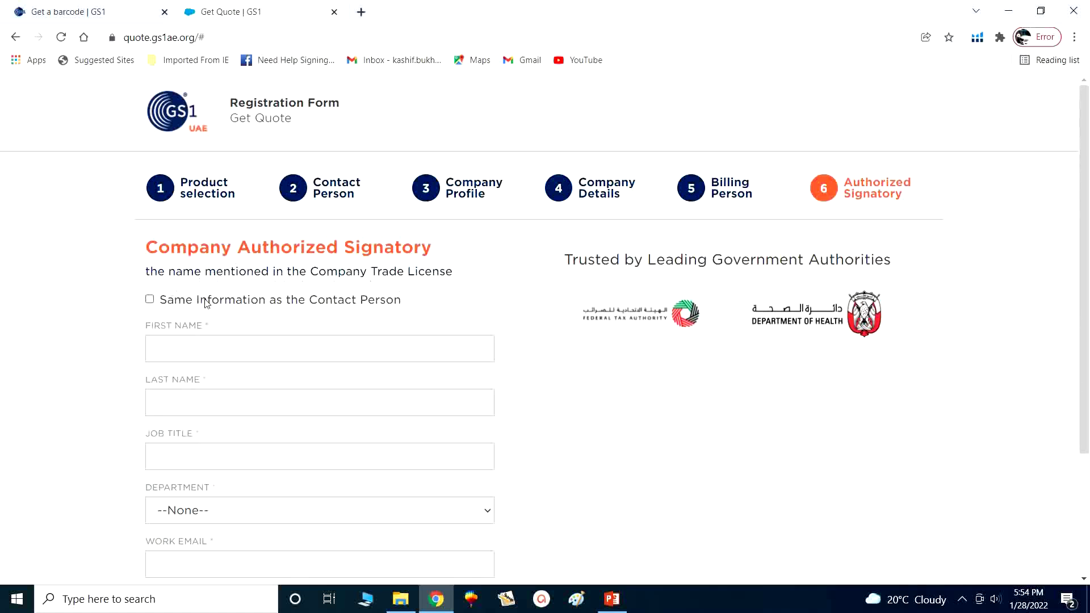
Tick 'Same Information as the Contact Person' for the authorized signatory and submit the quote request
click(150, 299)
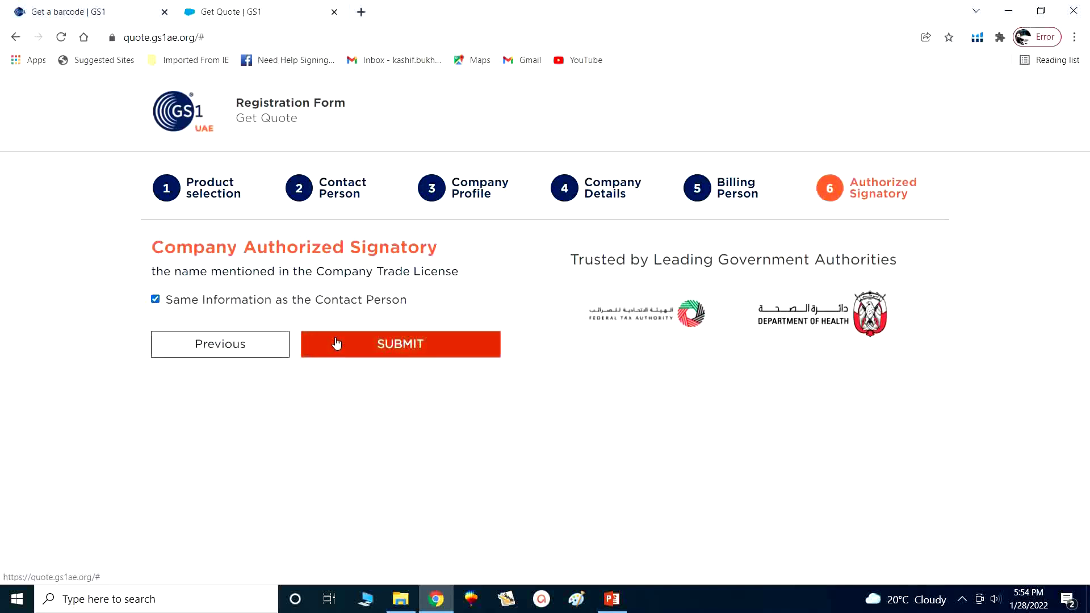
click(155, 301)
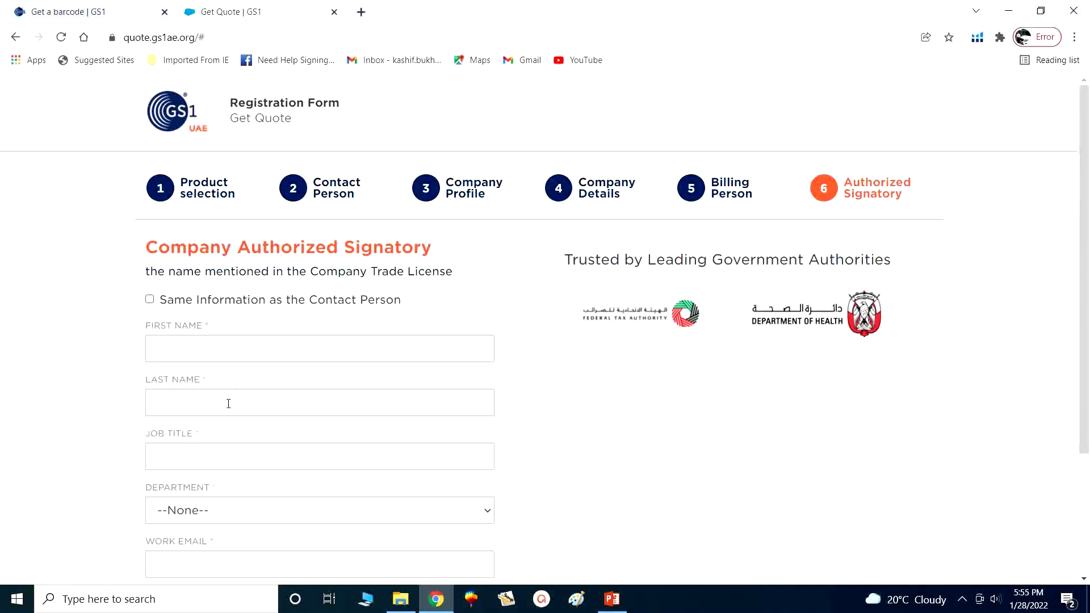
scroll(271, 482, down, 3)
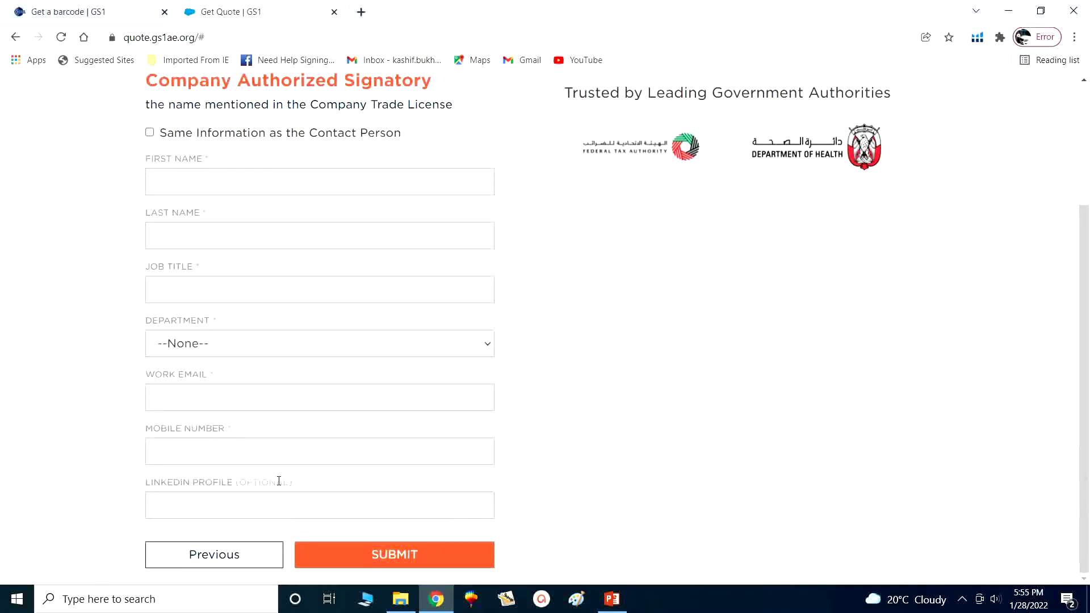
scroll(328, 480, up, 3)
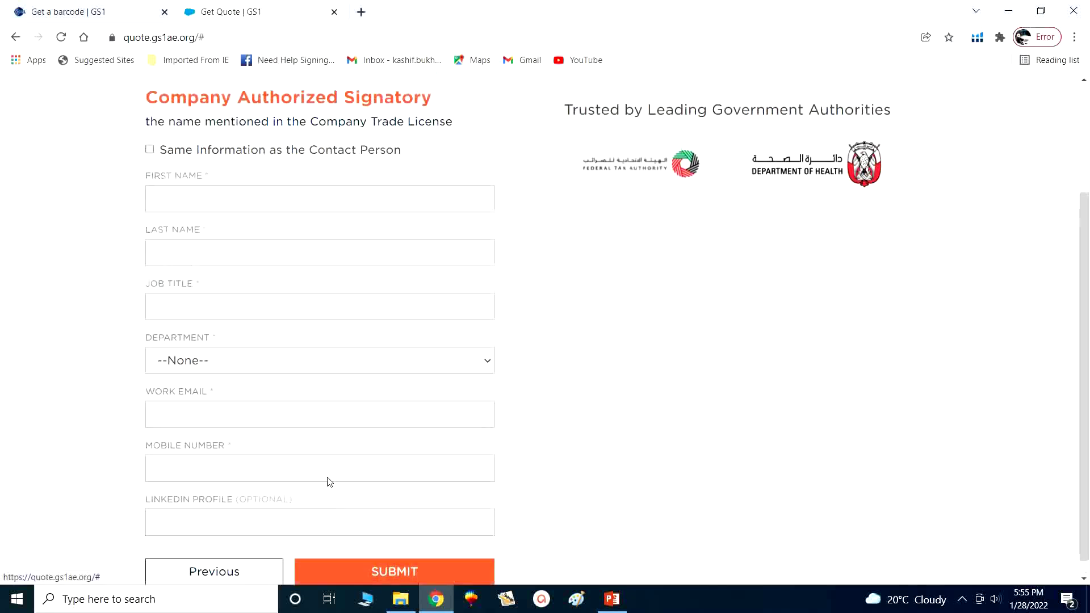
click(150, 300)
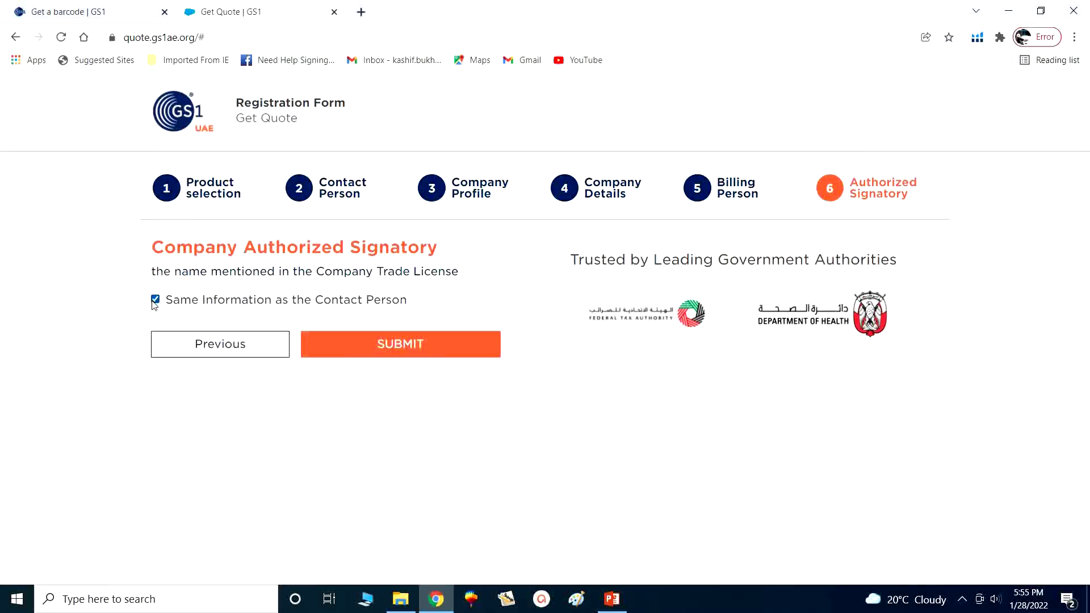
click(397, 349)
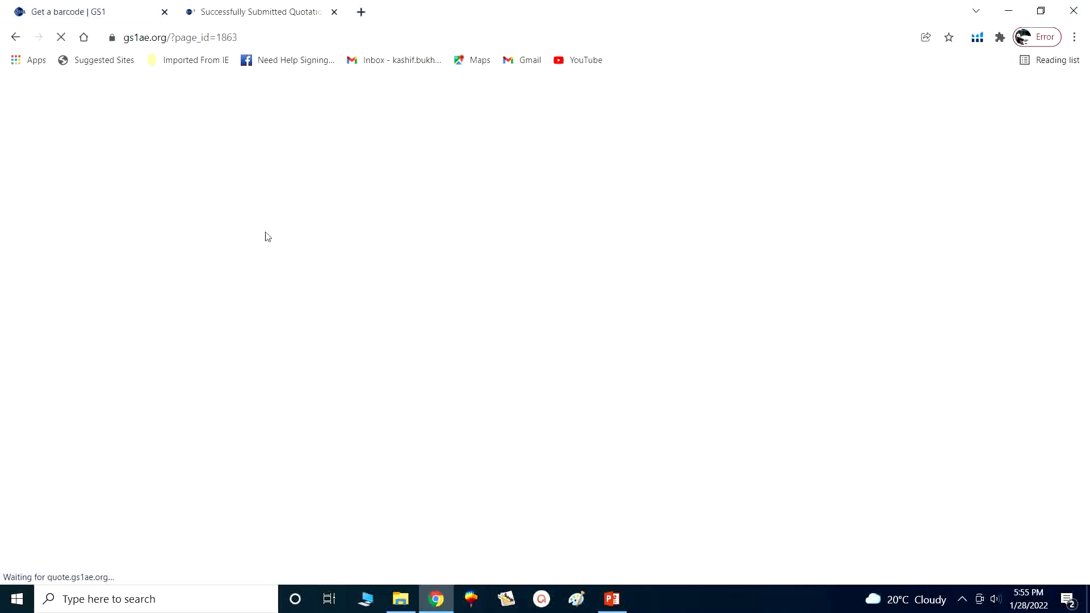
Read GS1 UAE's 'Thank you for your inquiry' email in Gmail, then return to the confirmation tab
click(361, 12)
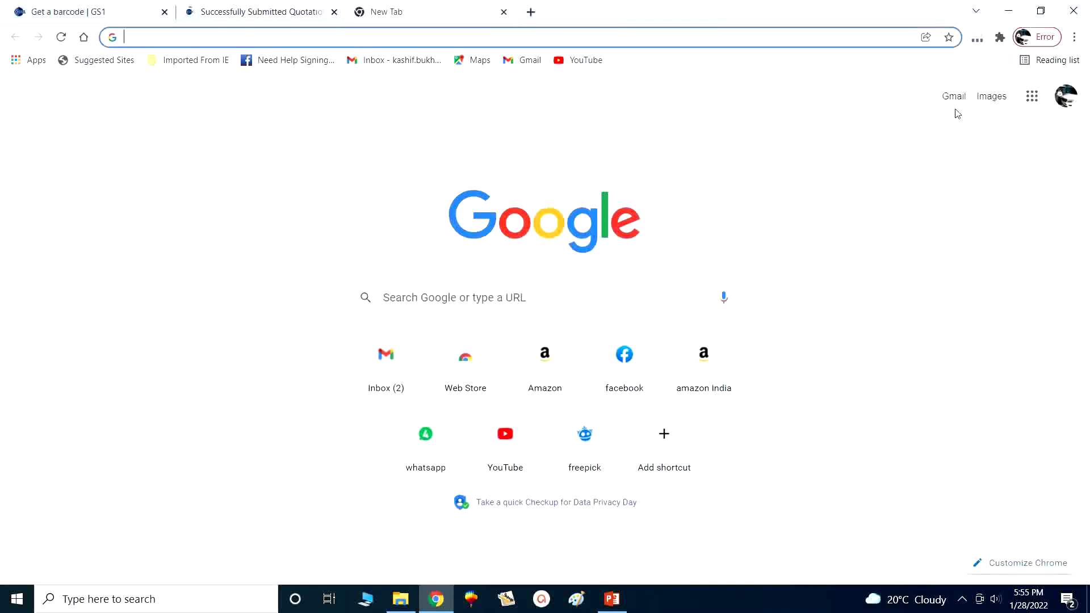
click(953, 99)
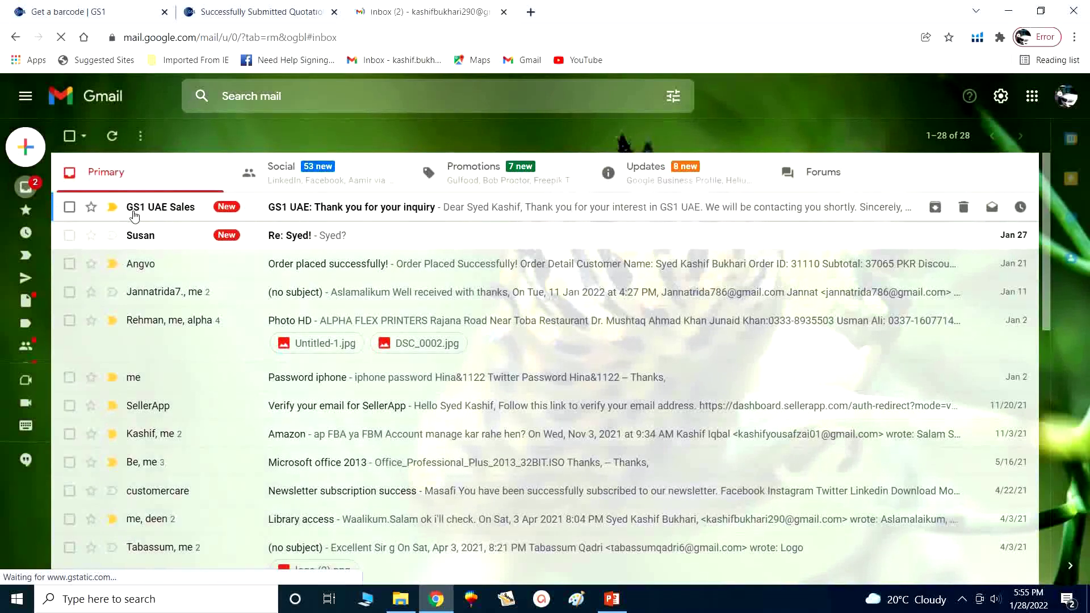
click(340, 213)
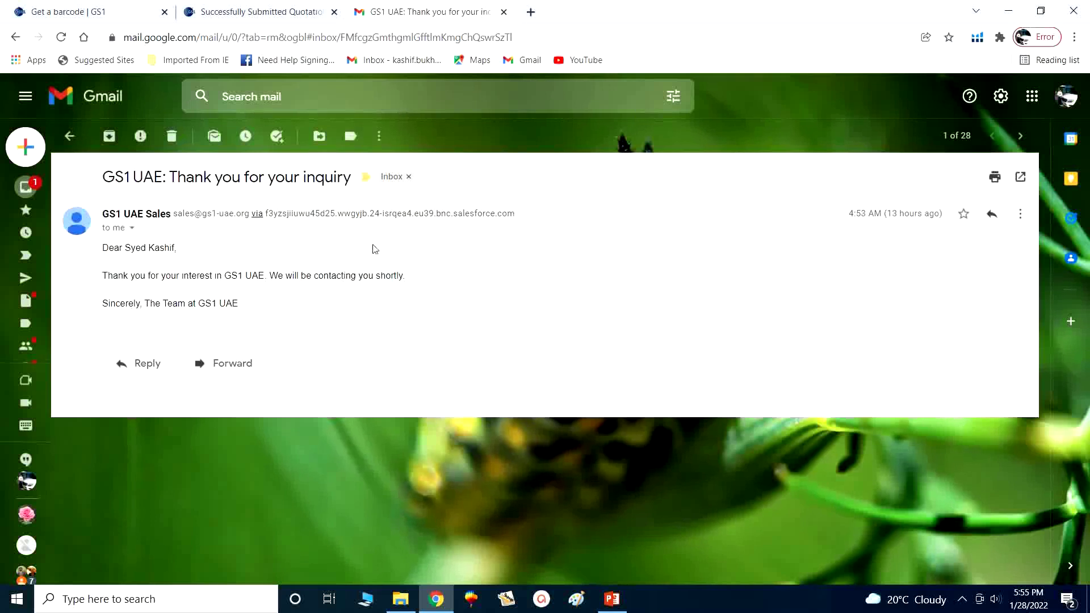
click(271, 6)
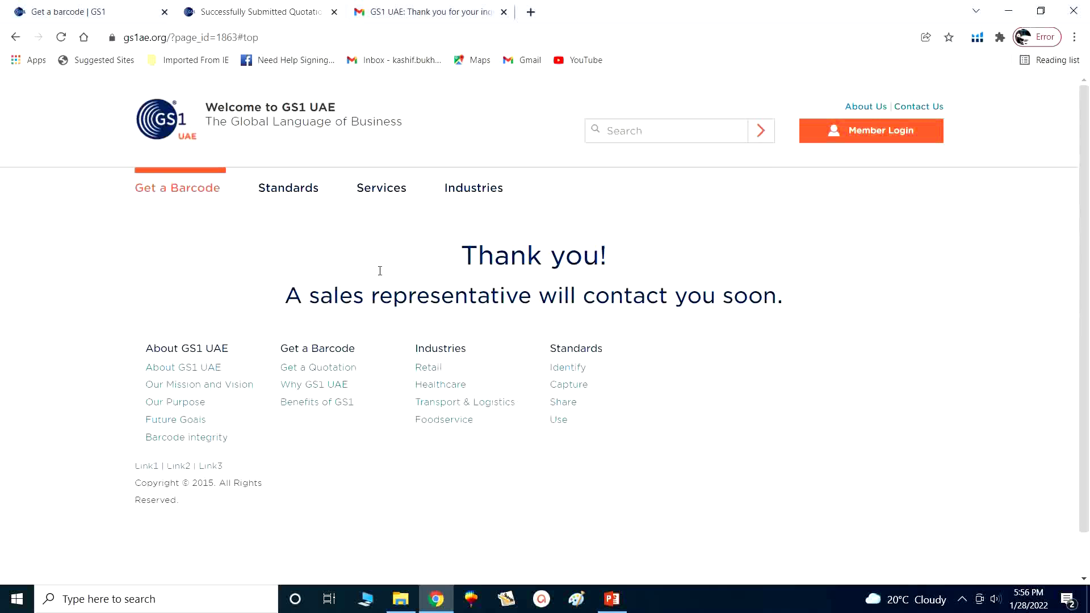
In a new tab, rerun the Google search for 'nationwidebarcode' and open the Nationwide Barcode homepage
click(531, 12)
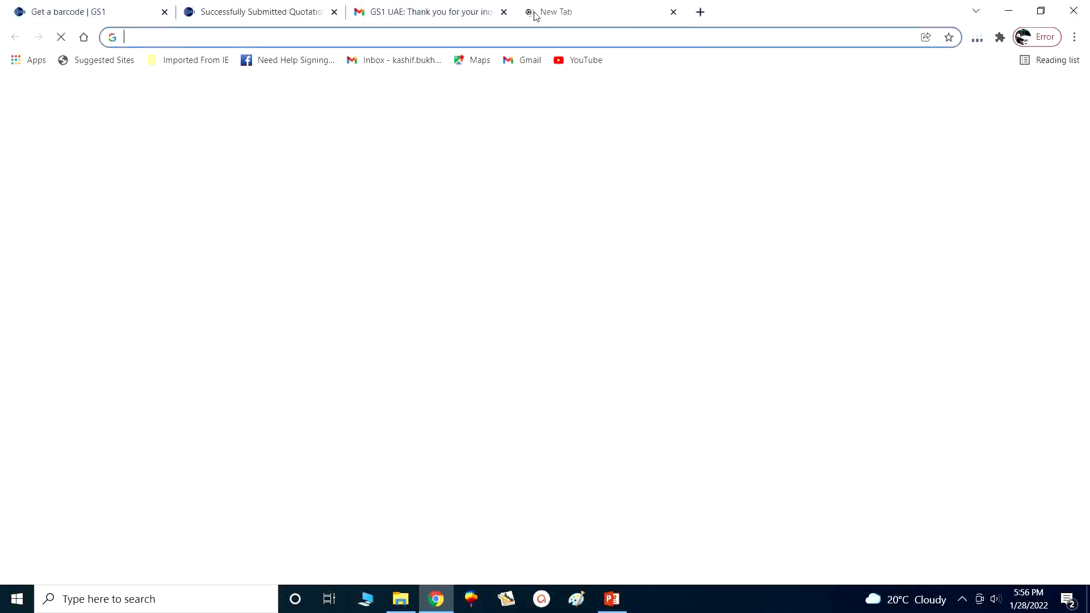
click(505, 294)
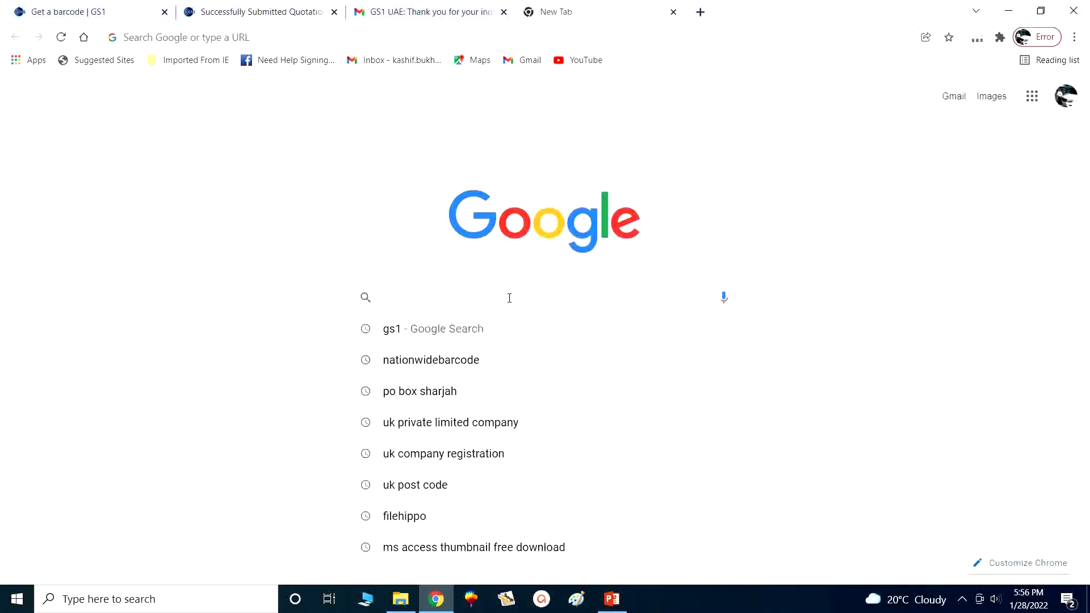
click(519, 363)
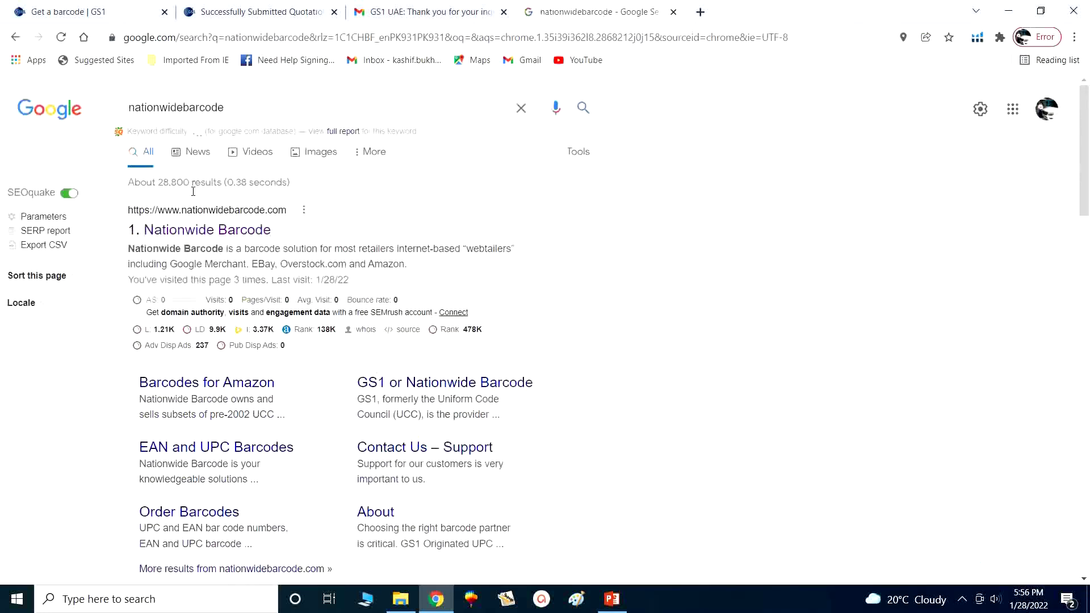
click(197, 234)
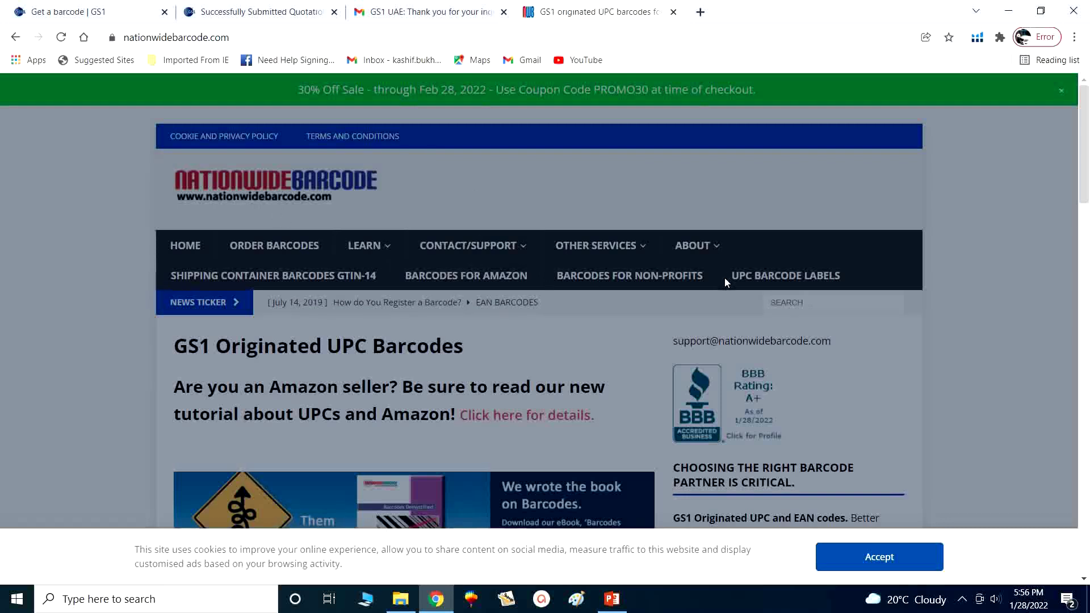
Scroll through the Nationwide Barcode price table and accept the cookie notice
scroll(720, 288, down, 1)
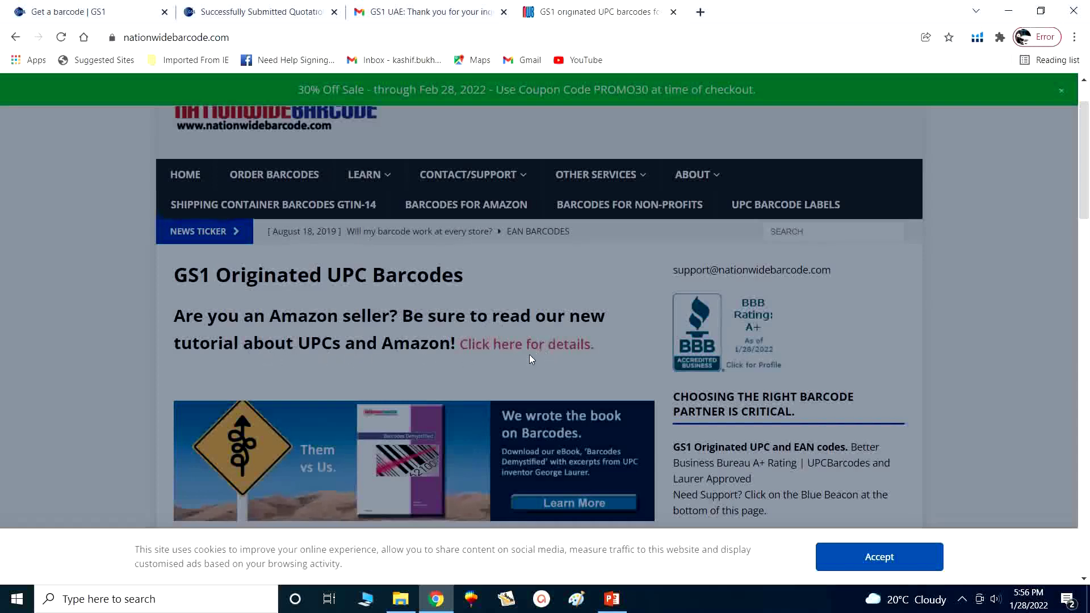
scroll(529, 354, down, 11)
scroll(539, 352, down, 4)
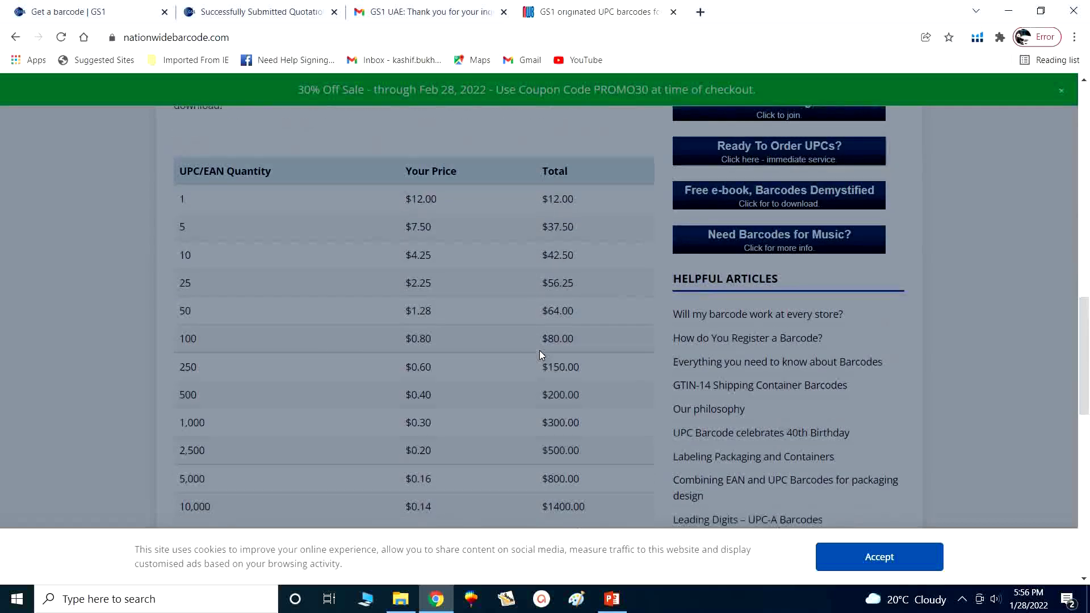
click(851, 557)
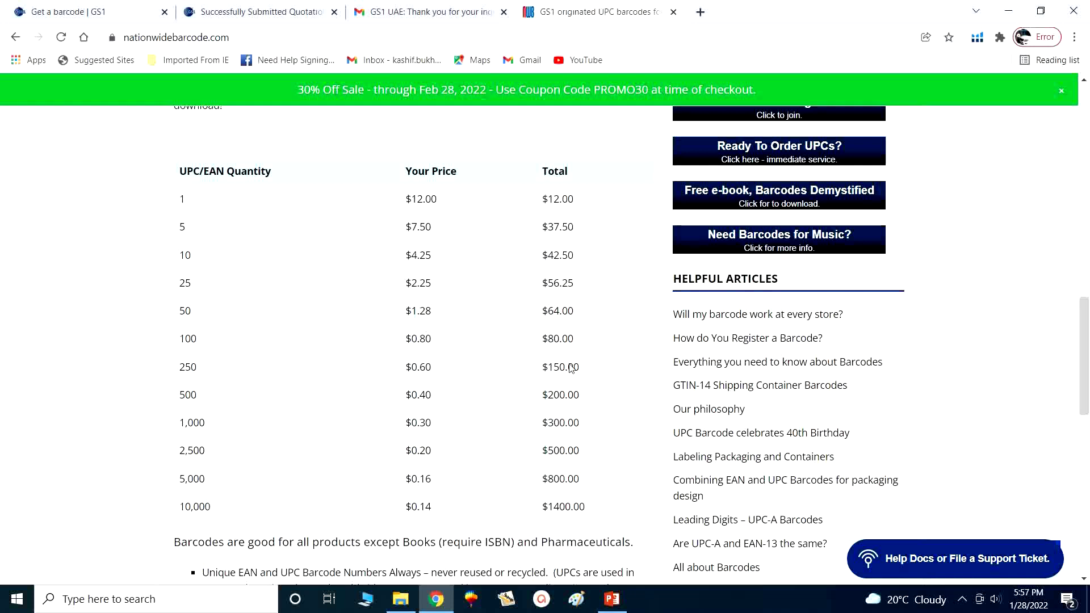
Review the rest of the price list, then return to the GS1 UAE 'Thank you!' confirmation tab
scroll(556, 370, down, 2)
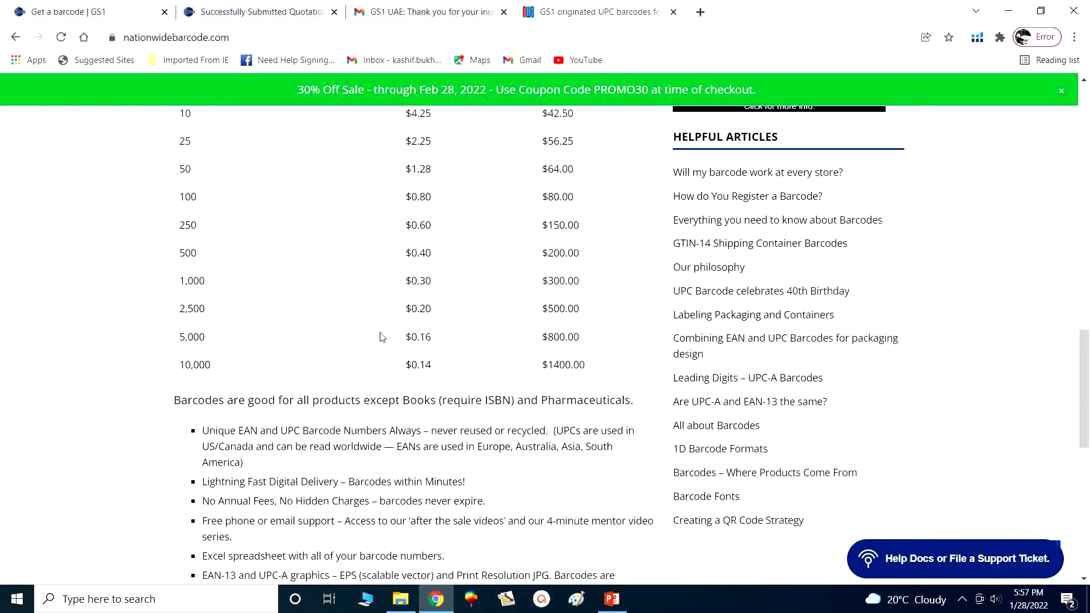
scroll(379, 332, down, 3)
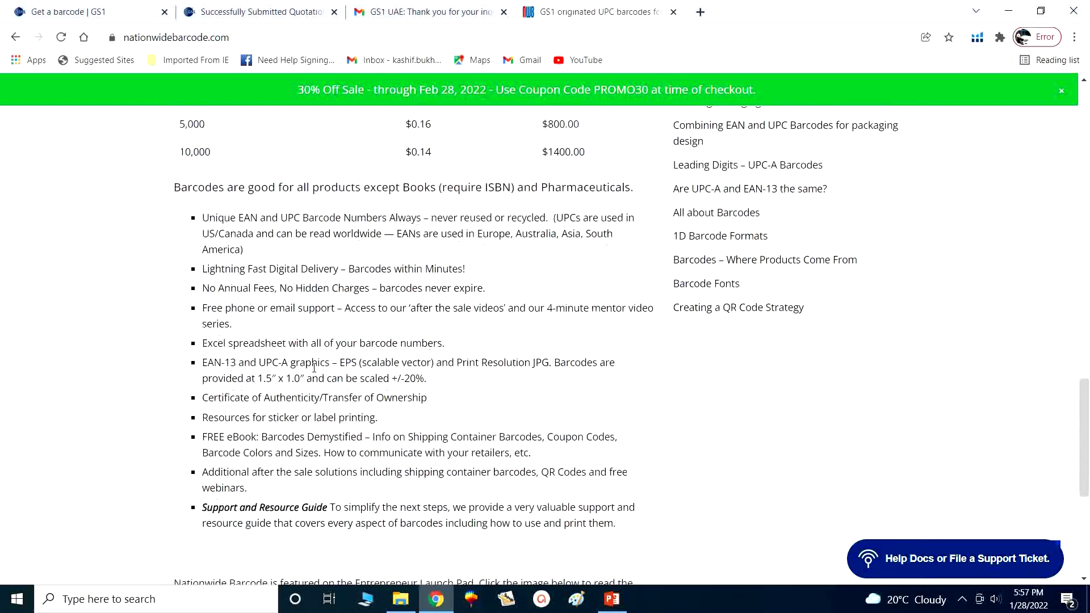
scroll(314, 367, down, 5)
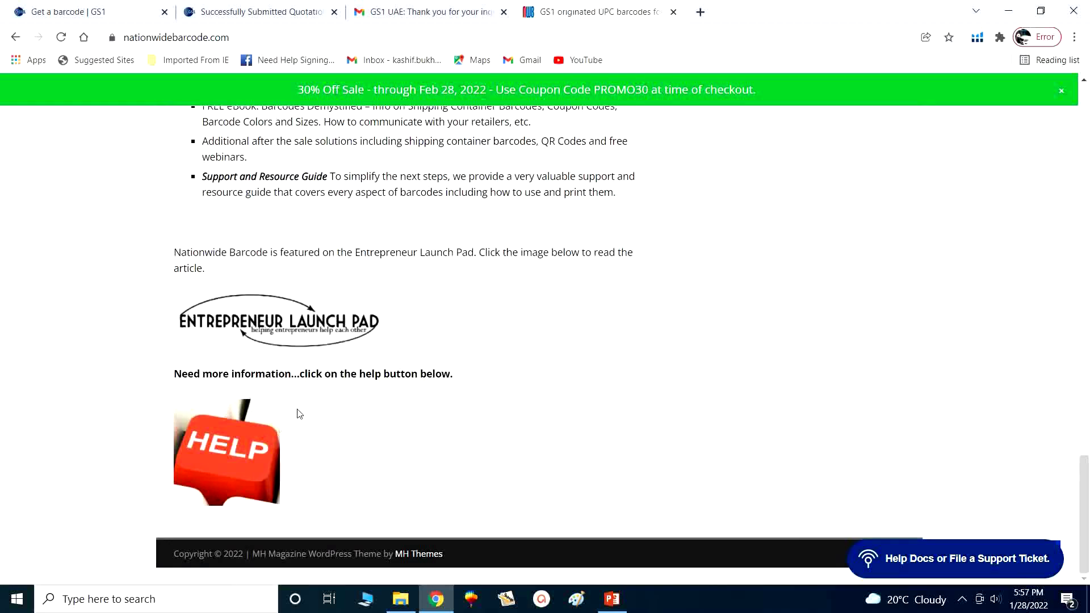
scroll(666, 208, up, 8)
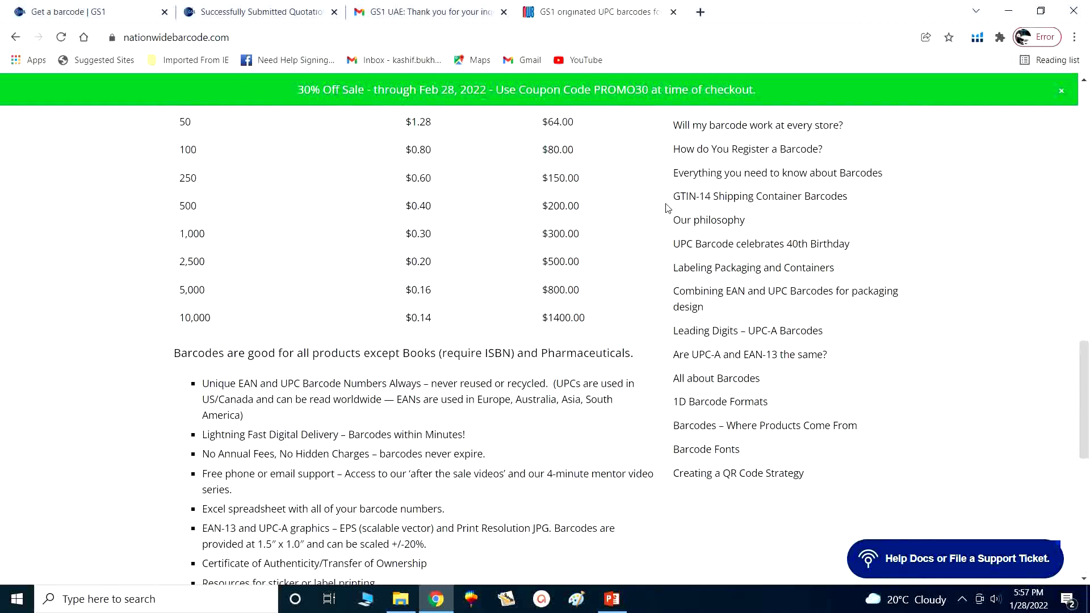
scroll(666, 204, up, 13)
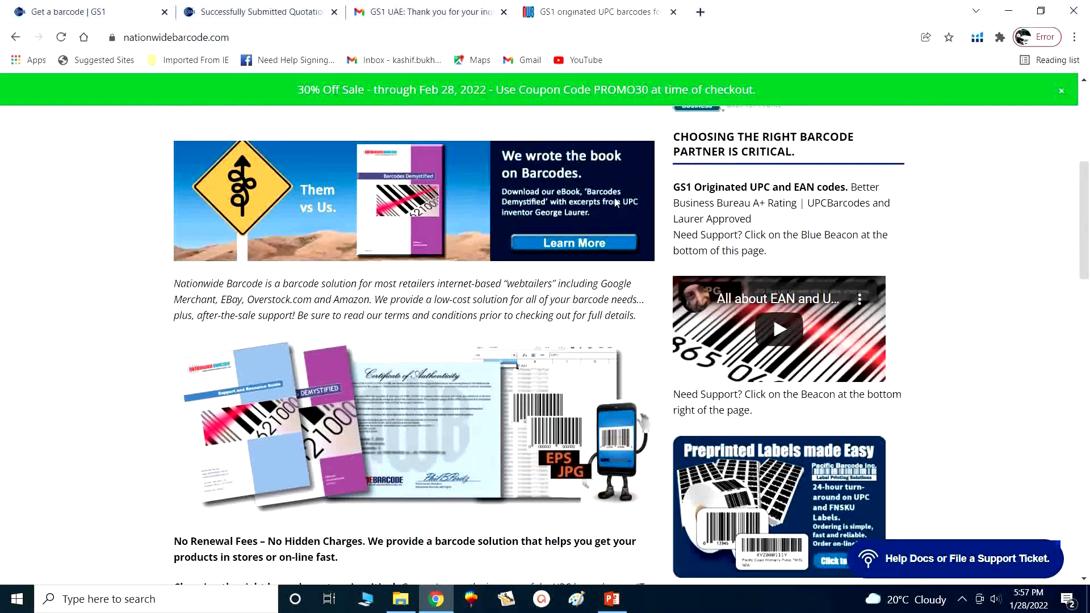
scroll(615, 203, up, 5)
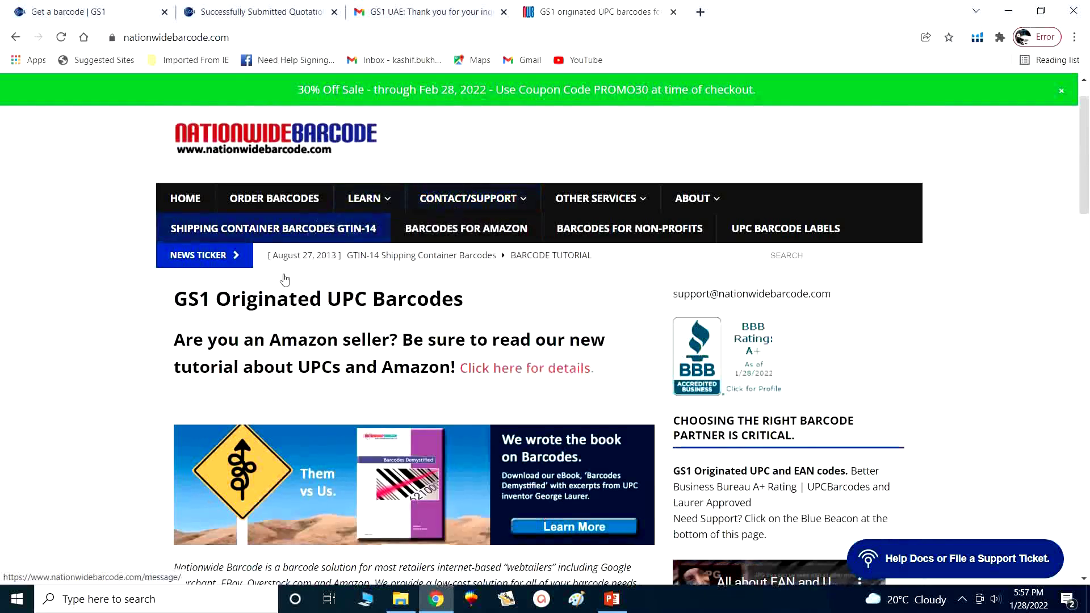
mouse_move(471, 212)
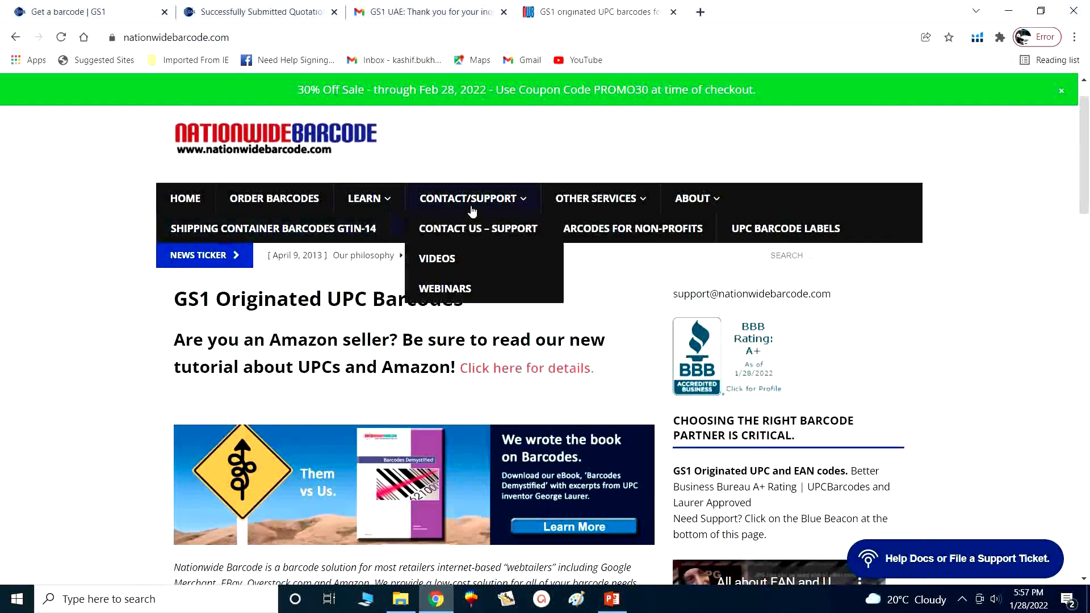
click(428, 7)
click(295, 7)
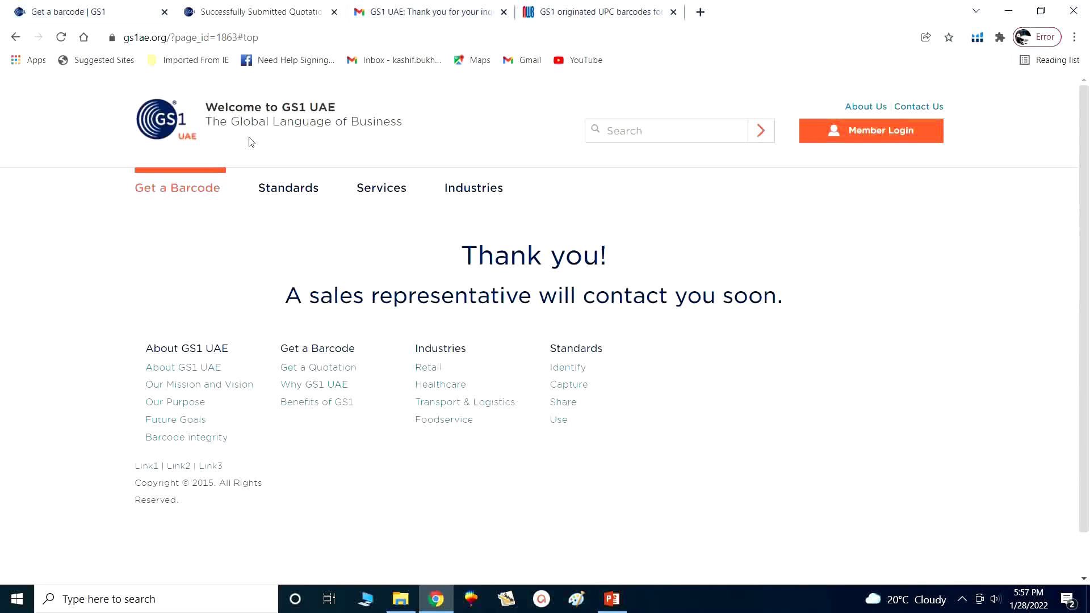
Switch to the gs1.org 'Get barcodes and GTIN numbers' page, still set to United Arab Emirates
click(91, 10)
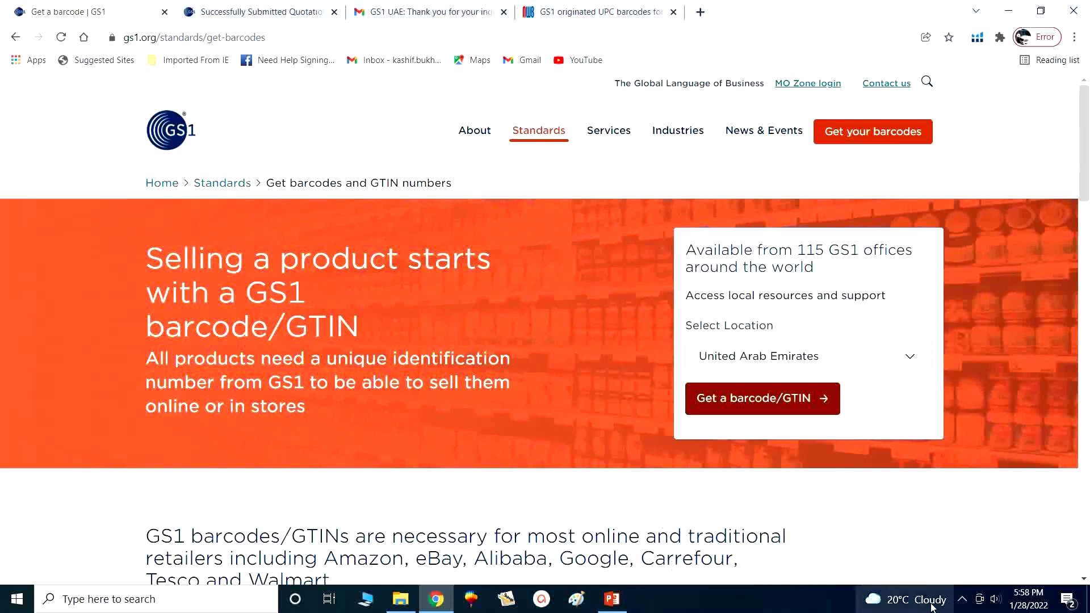
click(961, 598)
click(934, 544)
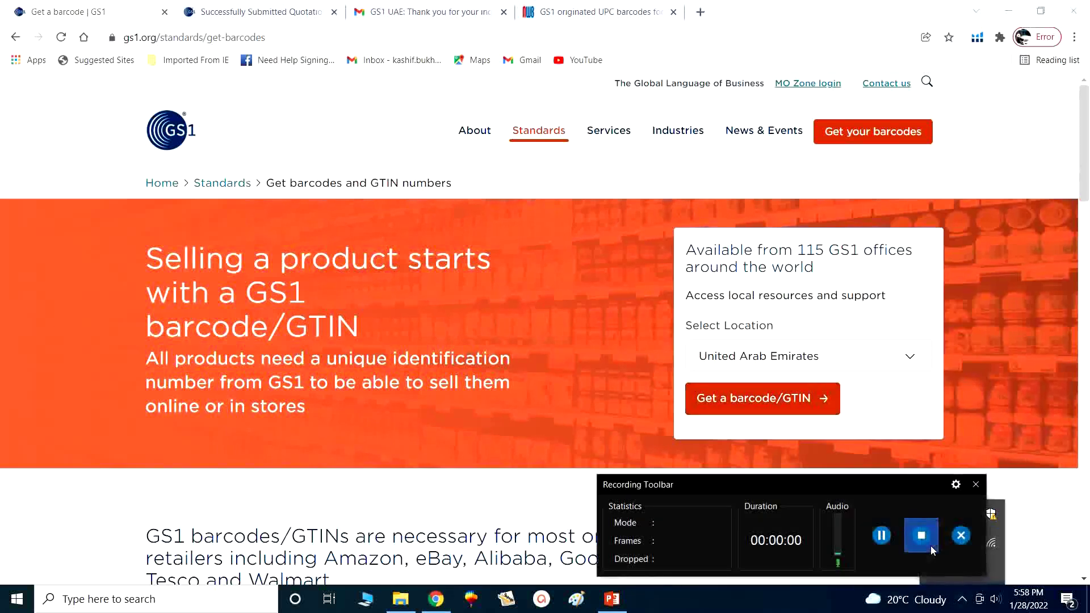
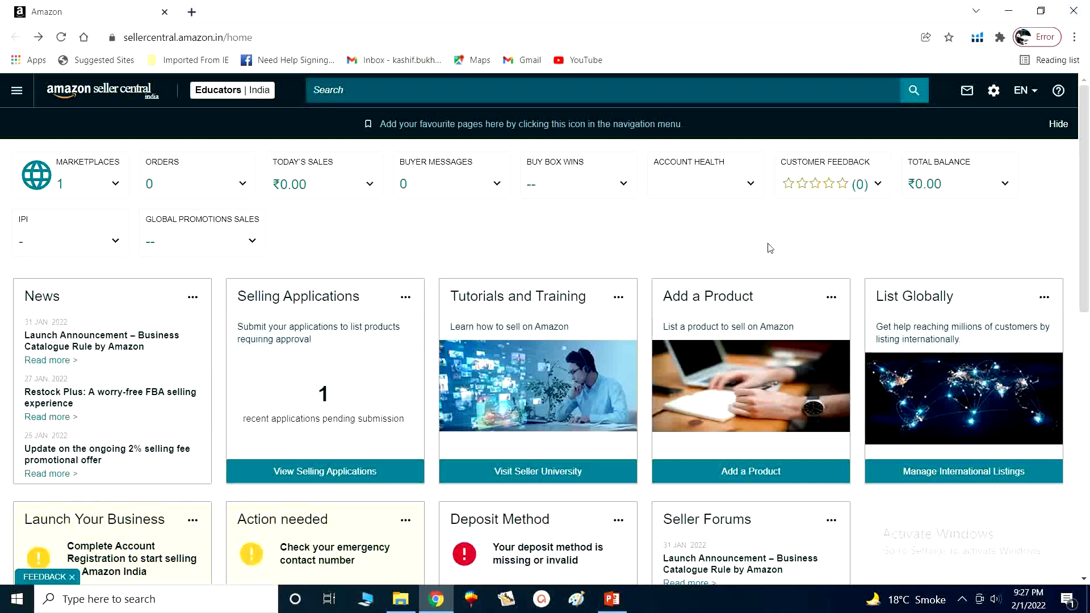
Scroll the Seller Central home page down to the footer's Orders links
scroll(770, 248, down, 10)
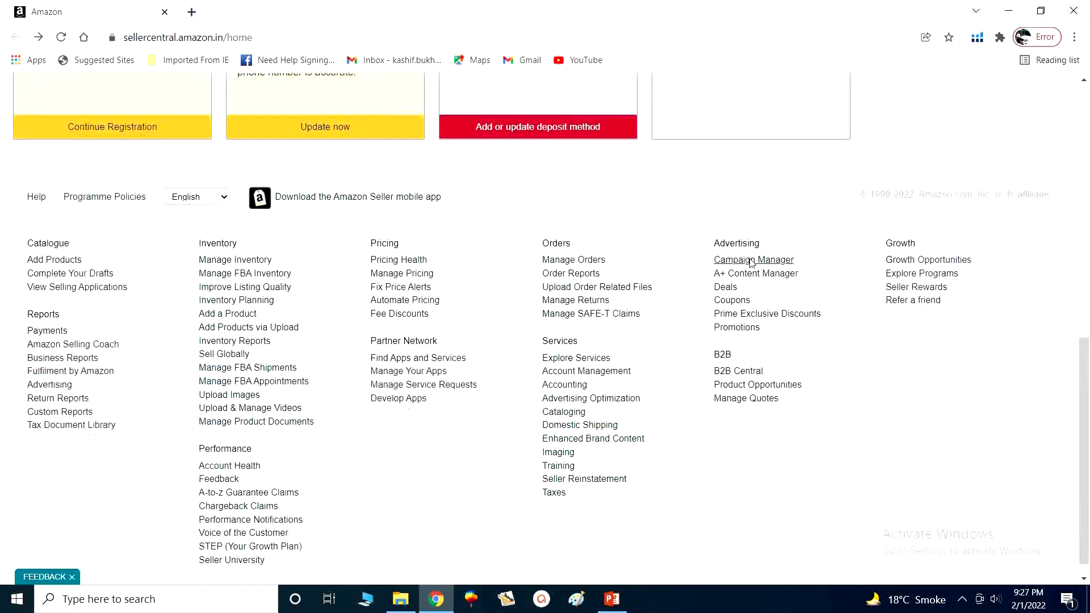
Open Manage Returns from the footer, then switch to the 'Trademark registry' PowerPoint deck
click(576, 305)
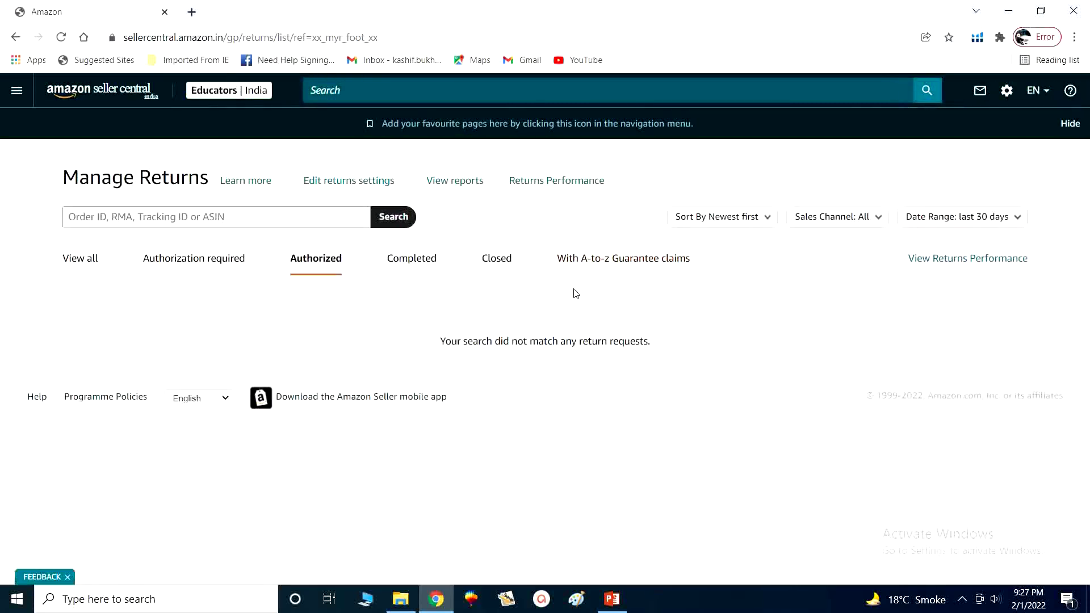
drag(64, 178, 200, 197)
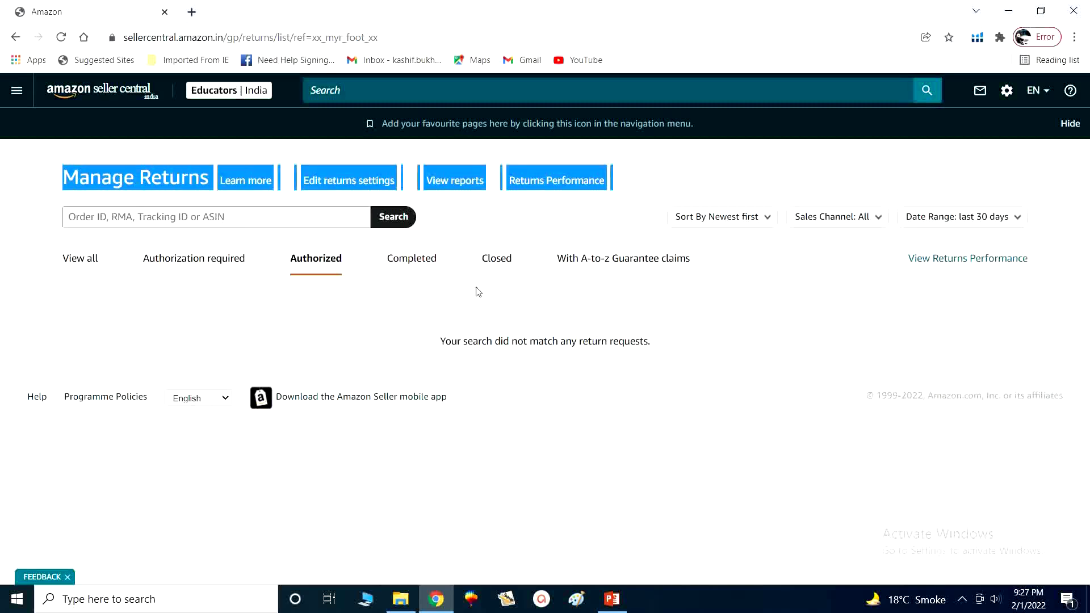
click(685, 321)
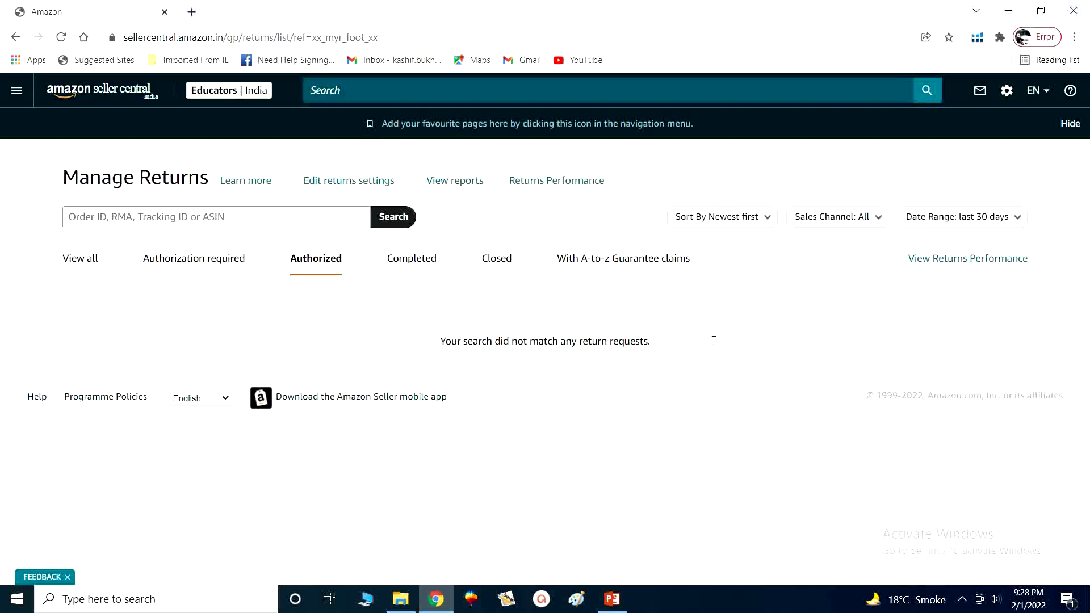
click(612, 599)
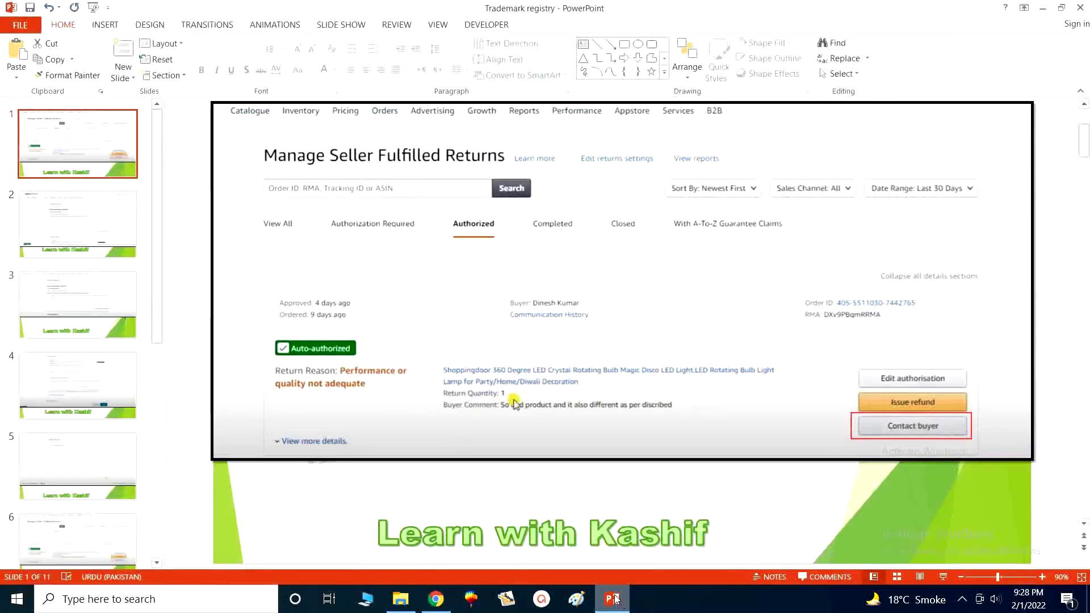
Run the slide show from slide 1 through to the Contact Buyer review message
key(F5)
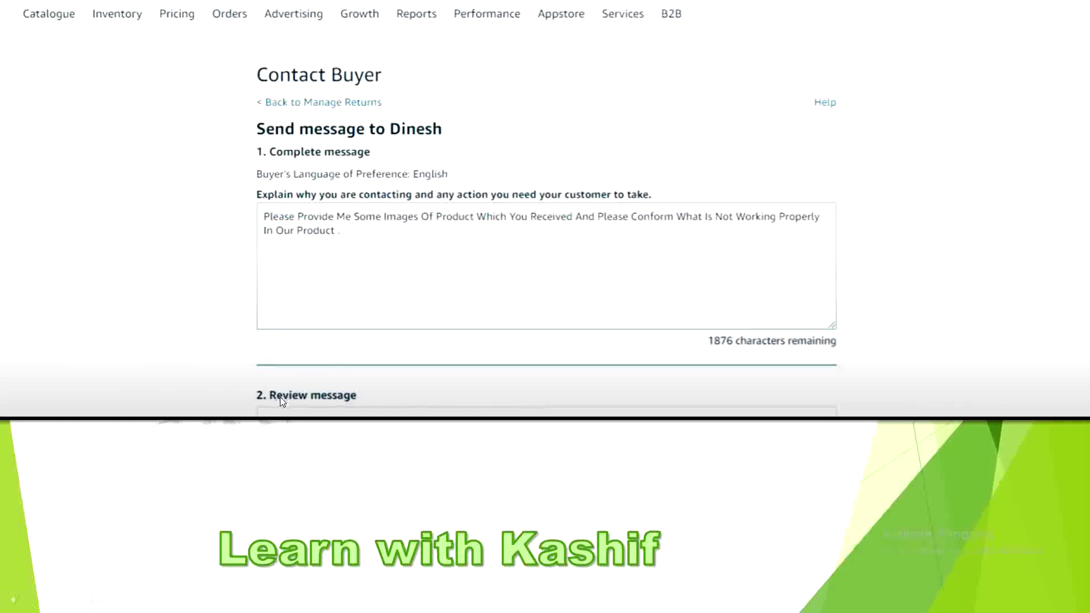
scroll(443, 378, down, 6)
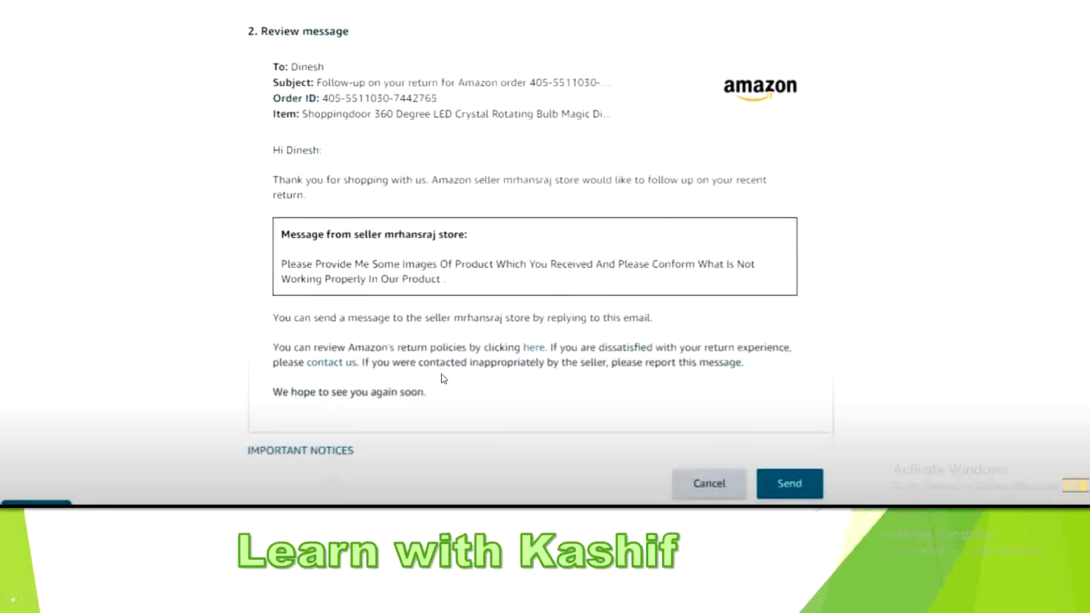